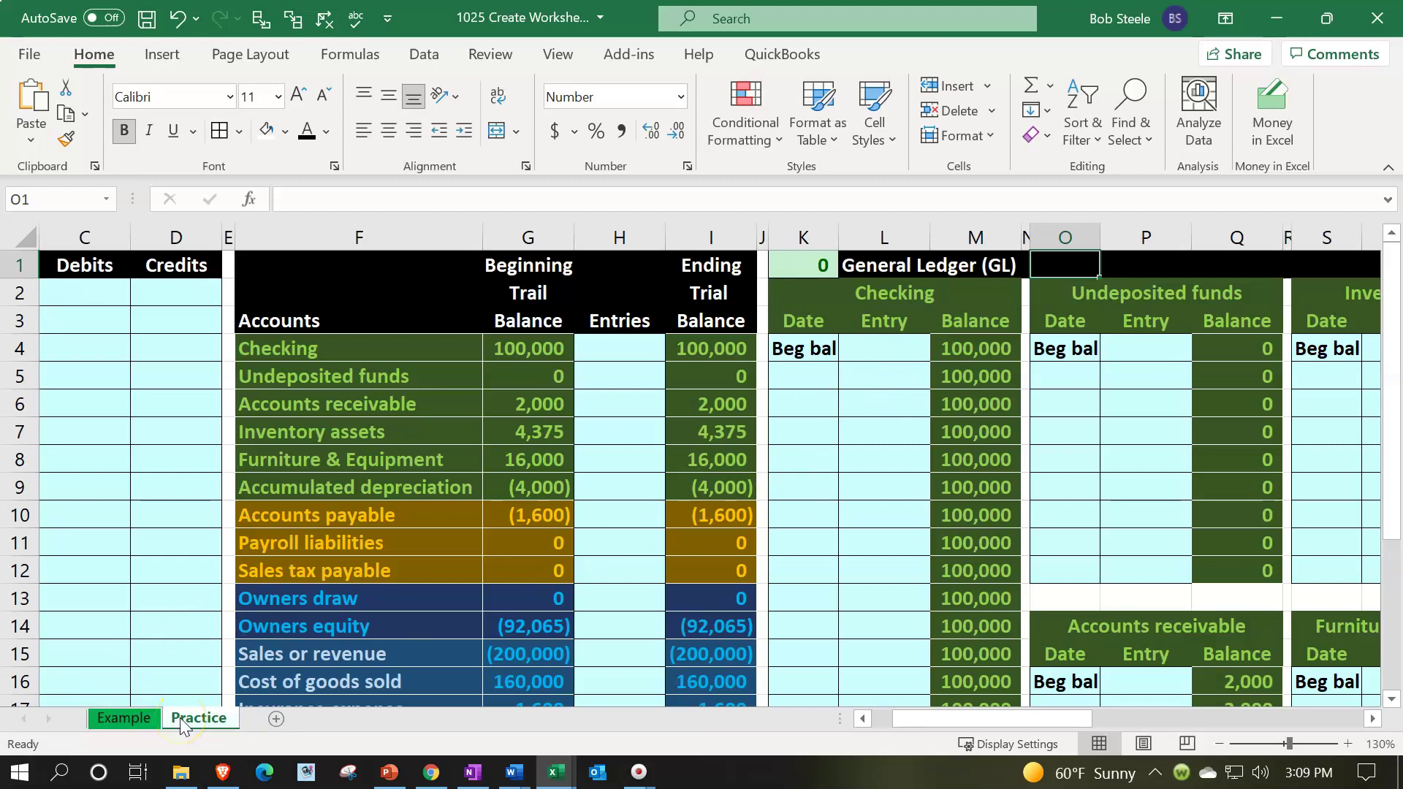
Step: Review the Example sheet's layout along row 6, from the journal entry area through the trial balance to the general ledger accounts
left_click(150, 724)
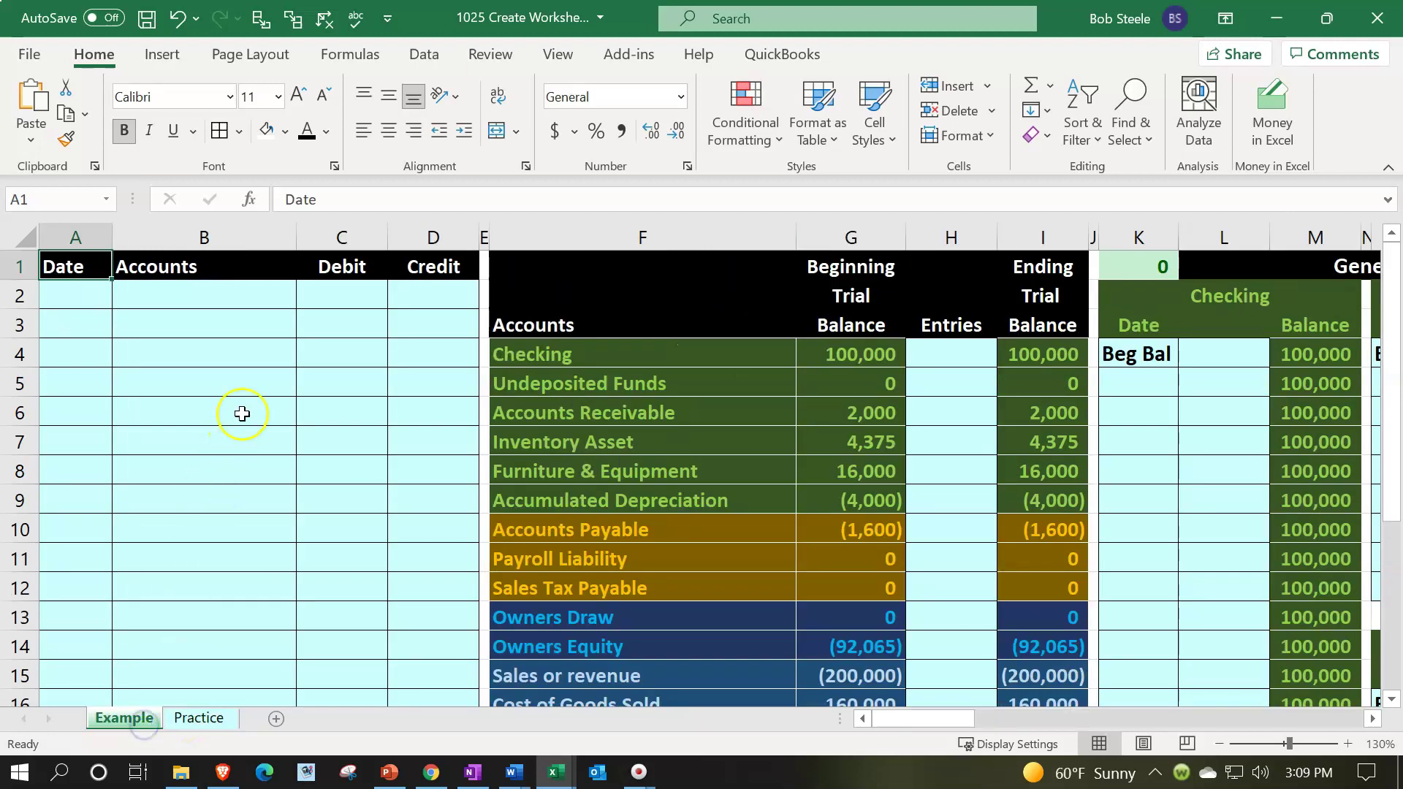
left_click(248, 404)
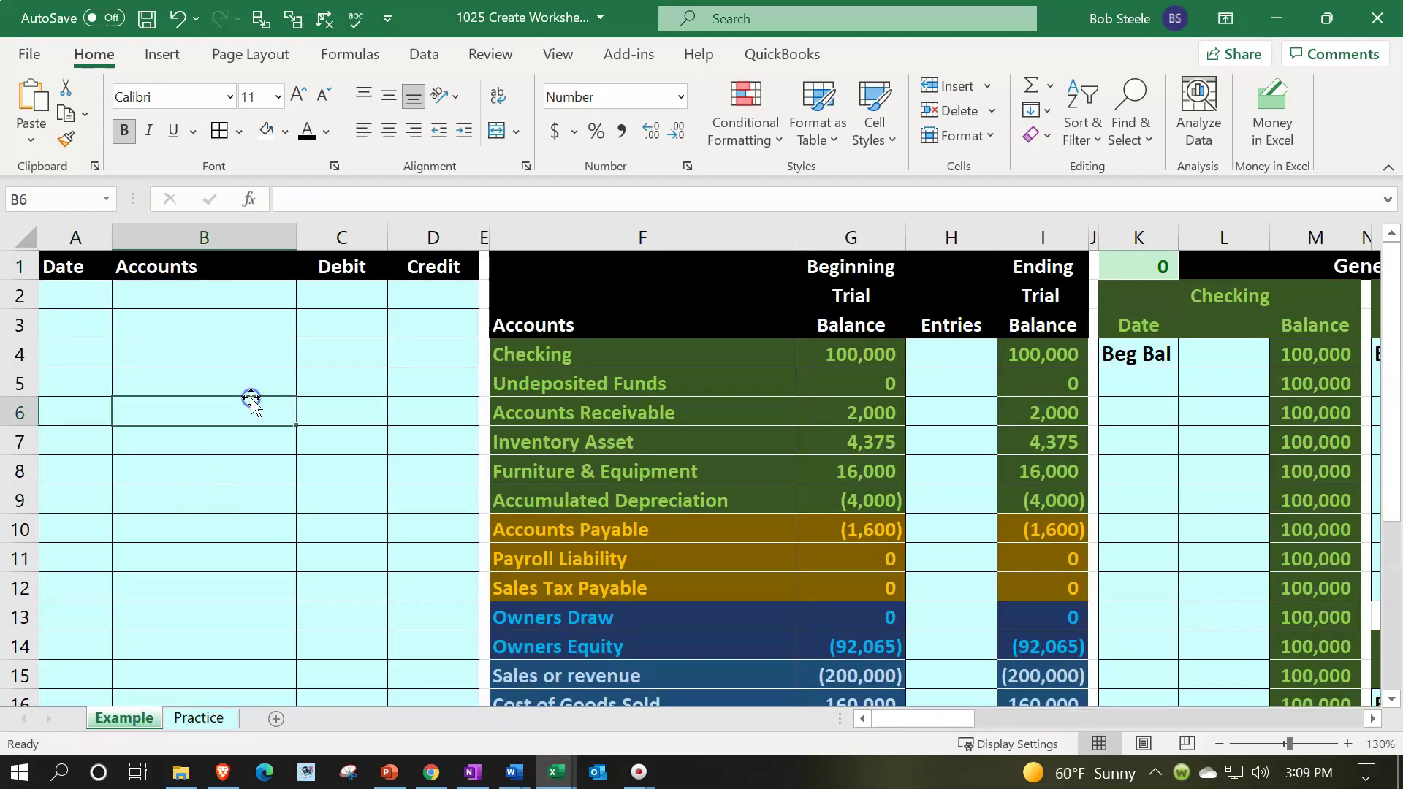
key("Left")
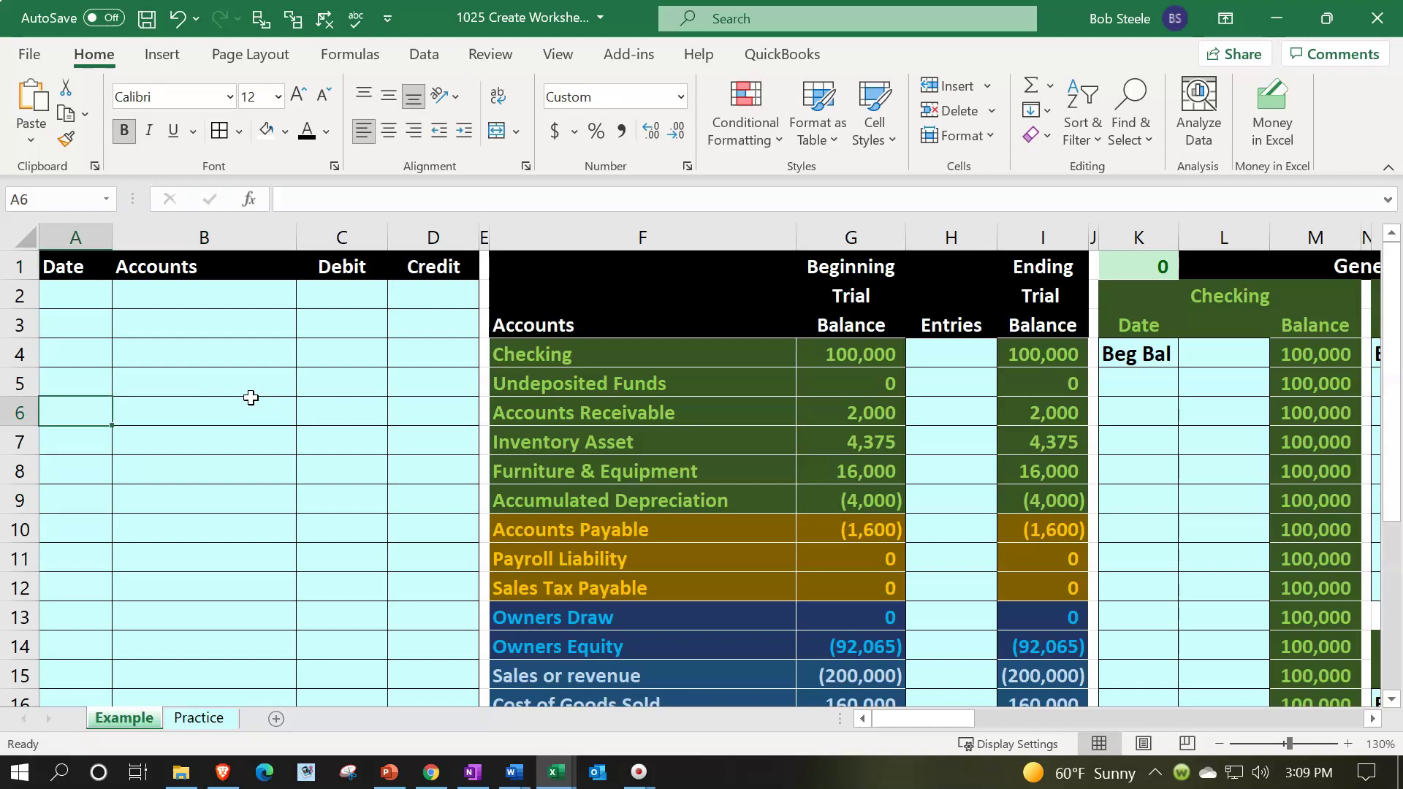
key("Right")
key("Right")
key("Right")
key("Right")
key("Right")
key("Right")
key("Right")
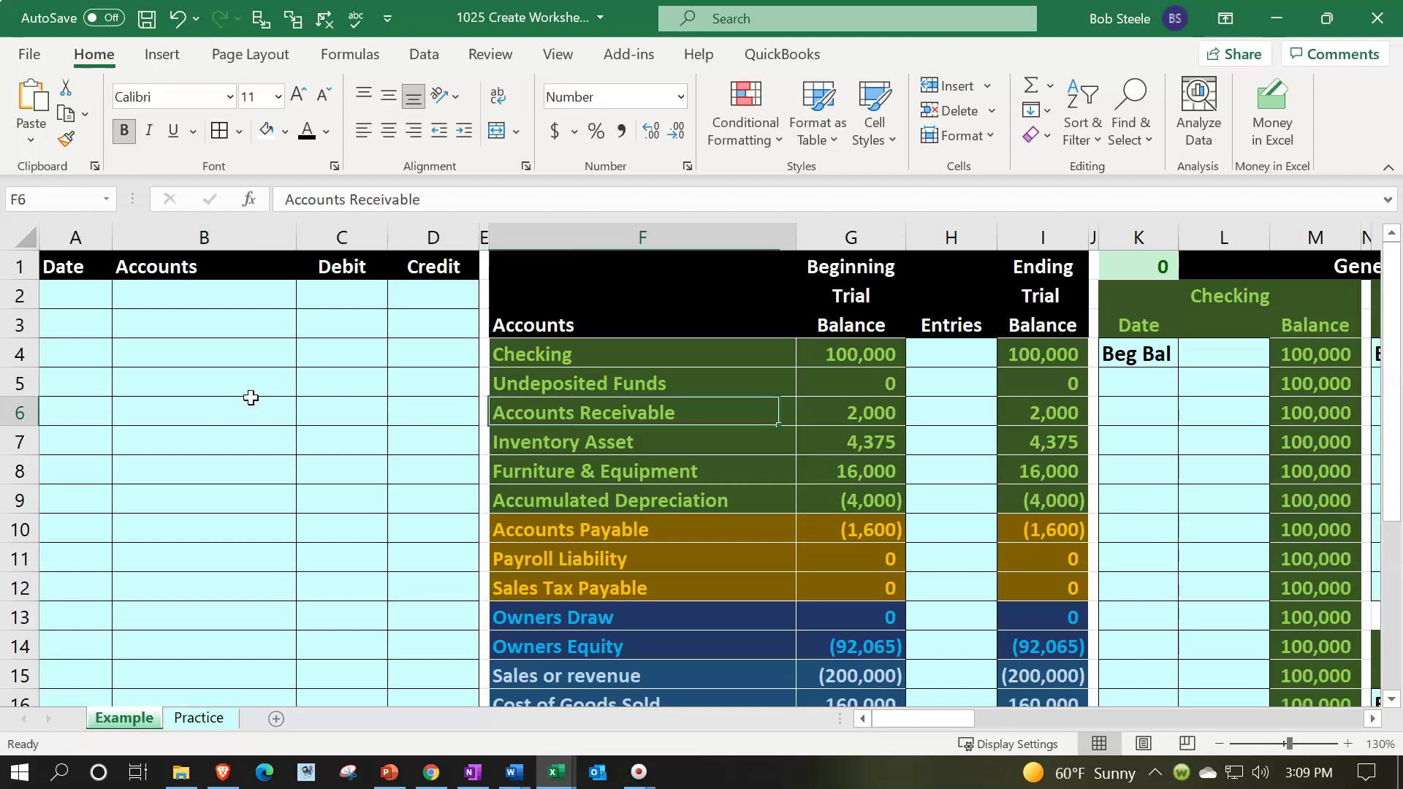
key("Right")
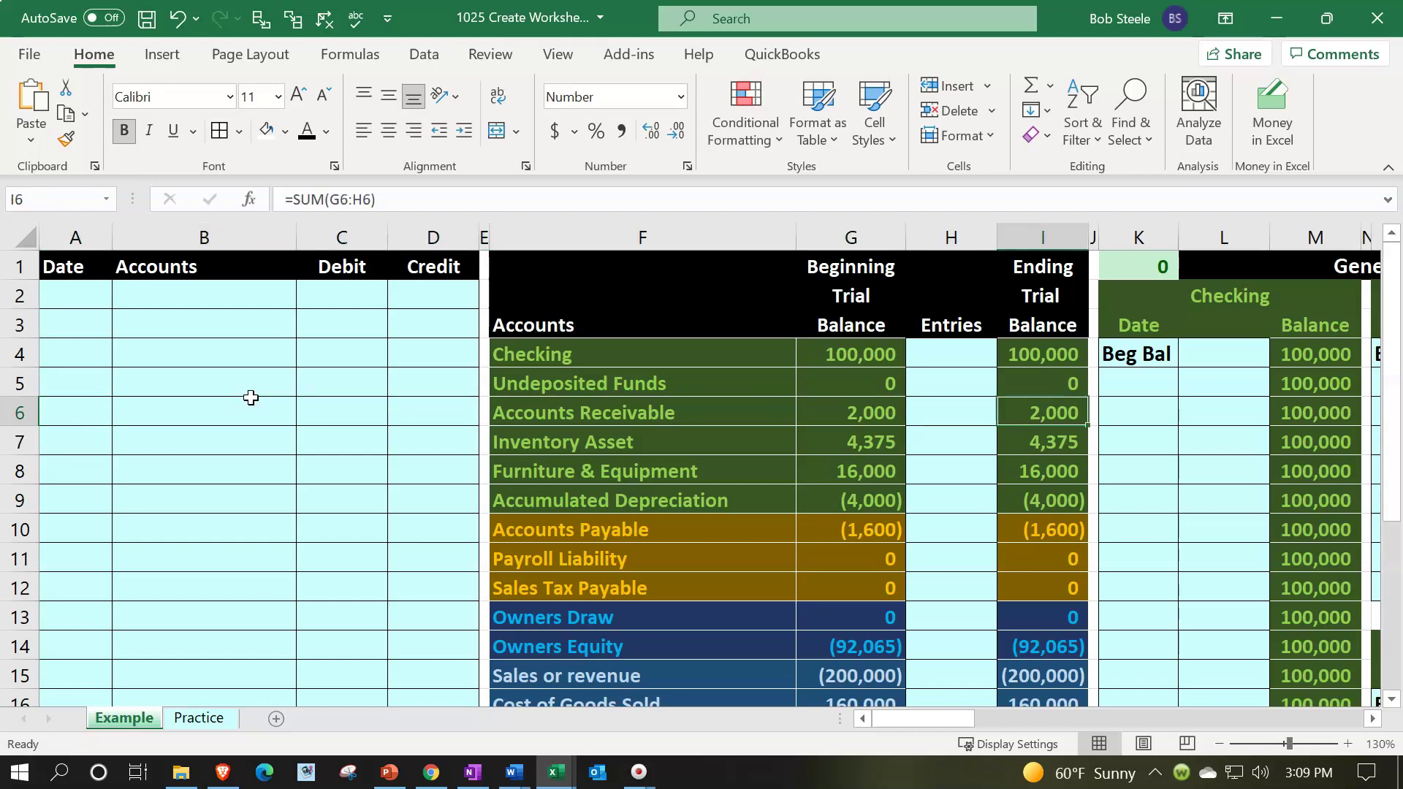
key("Right")
key("Right")
key("Right")
key("Right")
key("Right")
key("Right")
key("Right")
key("Right")
key("Right")
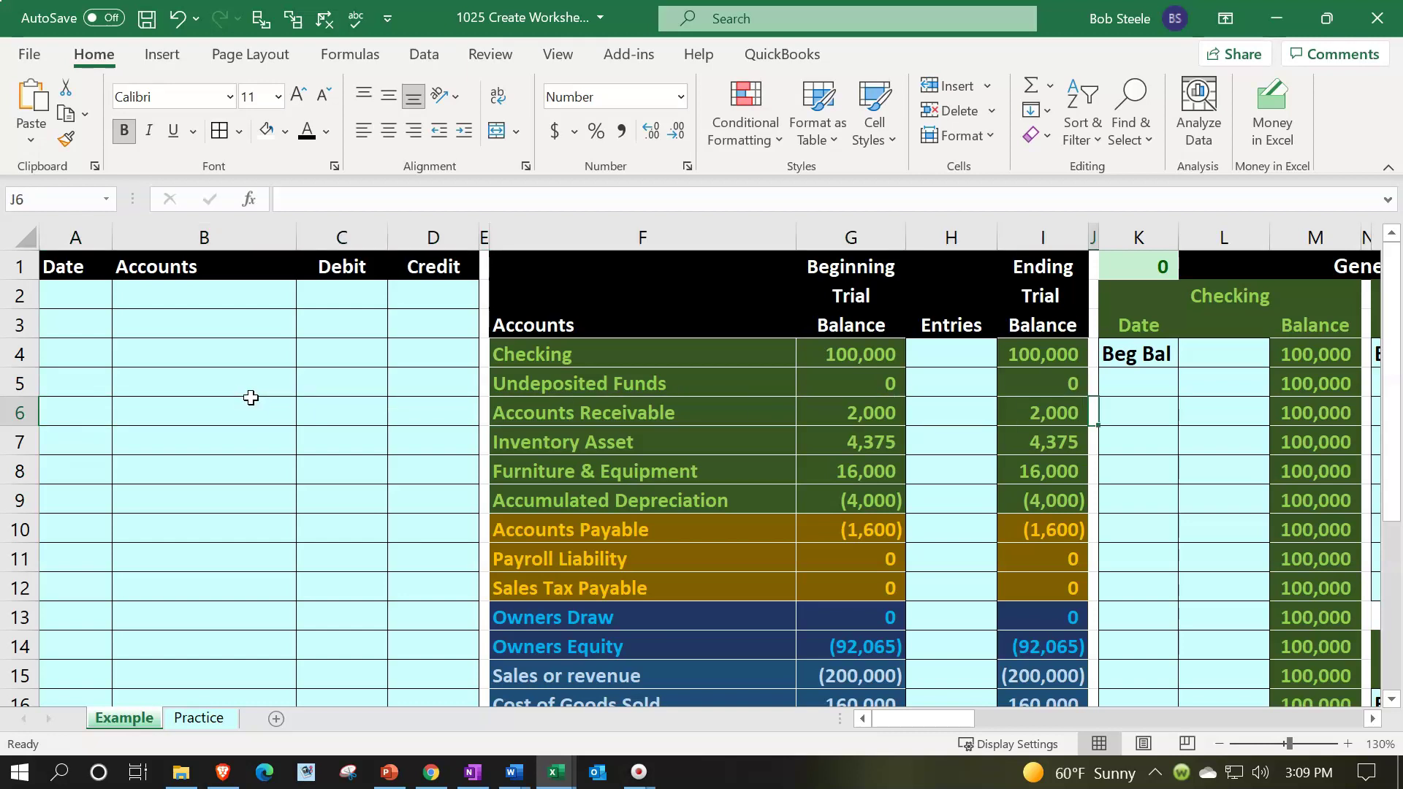
key("Right")
key("Right")
key("Right")
key("Right")
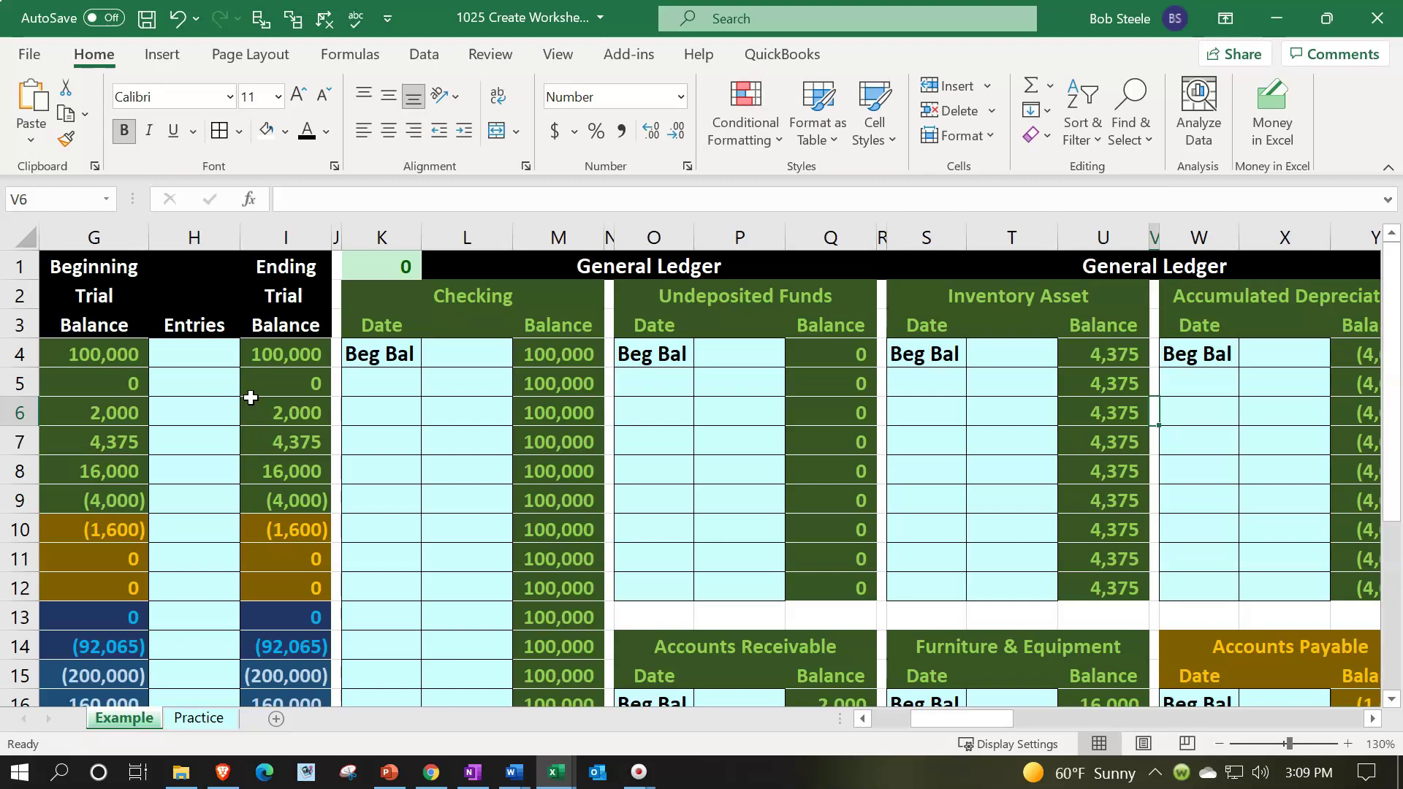
Step: Examine the general ledger check formula in cell K1 of the Example sheet
left_click(375, 264)
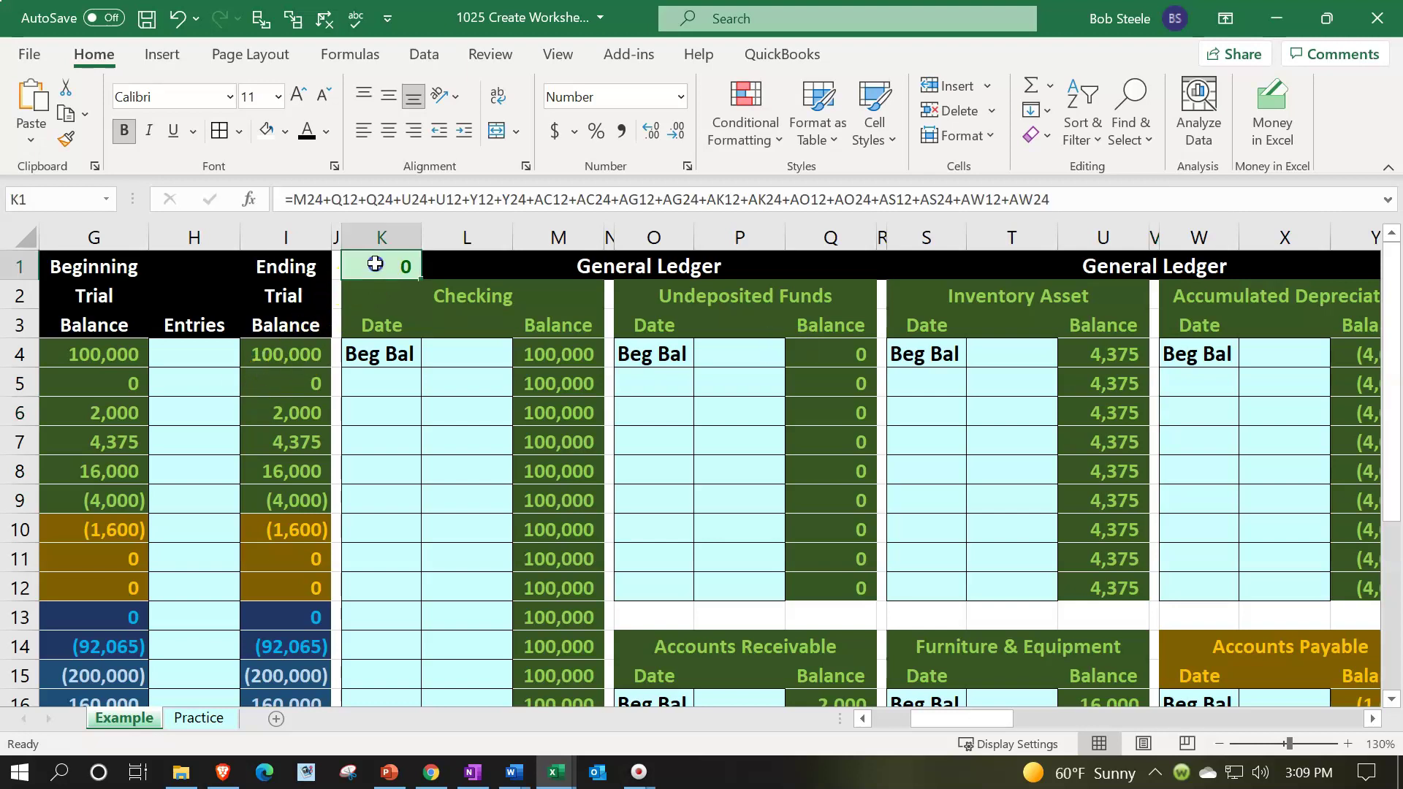
double_click(374, 264)
key("Return")
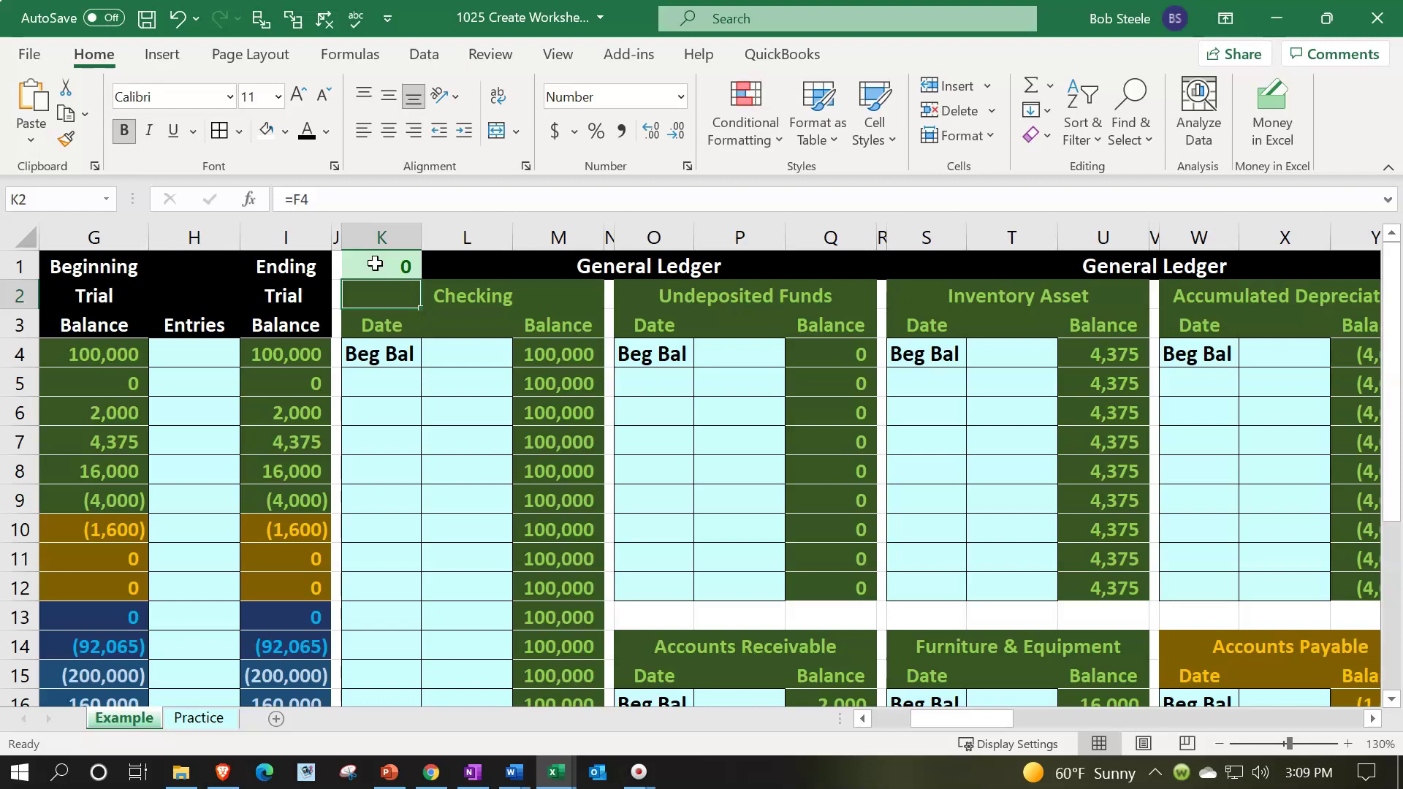
left_click(375, 264)
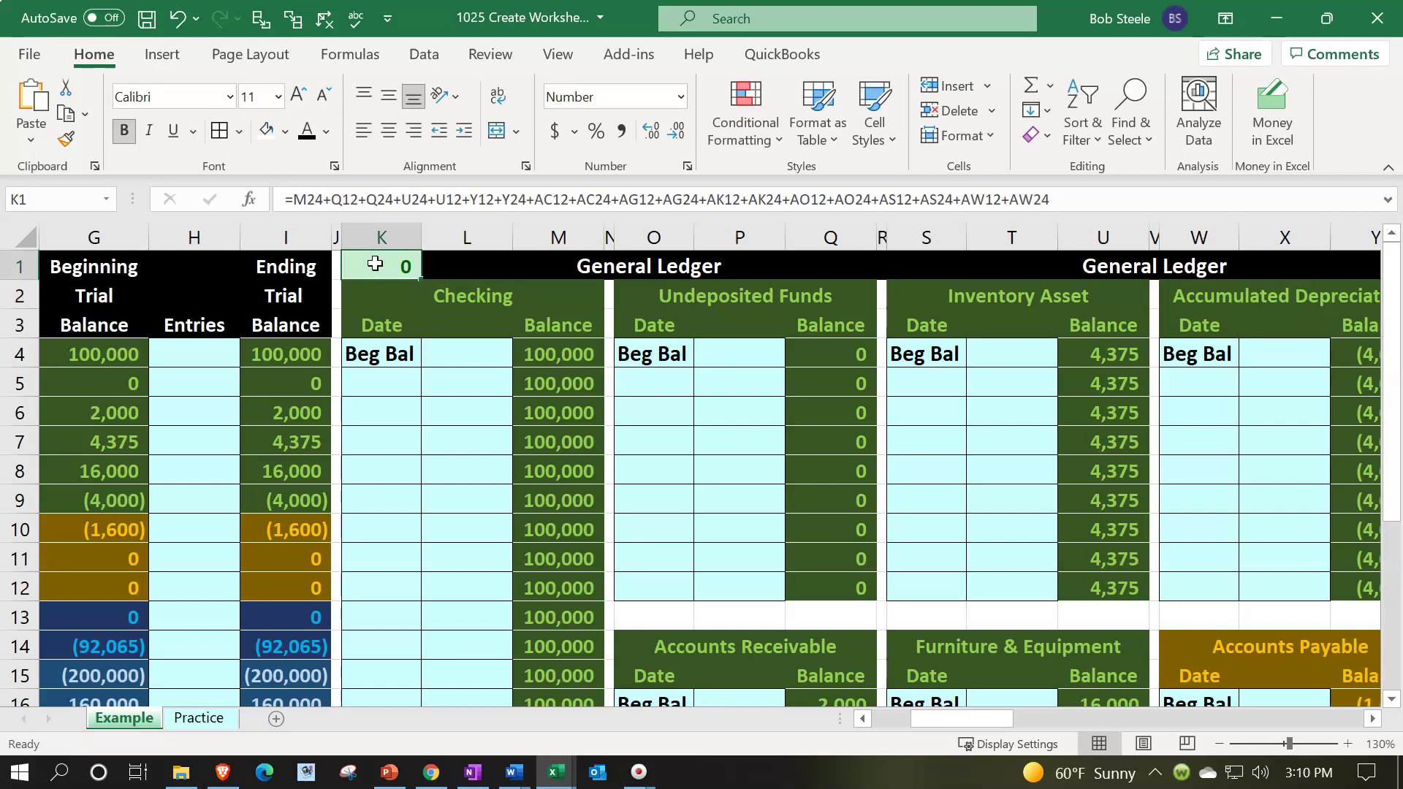
Step: Look through the Example sheet's general ledger accounts up to the Accounts Receivable Subsidiary Ledger, and return to cell A1
key("Right")
key("Right")
key("Right")
key("Right")
key("Right")
key("Right")
key("Right")
key("Right")
key("Right")
key("Right")
key("Right")
key("Right")
key("Right")
key("Right")
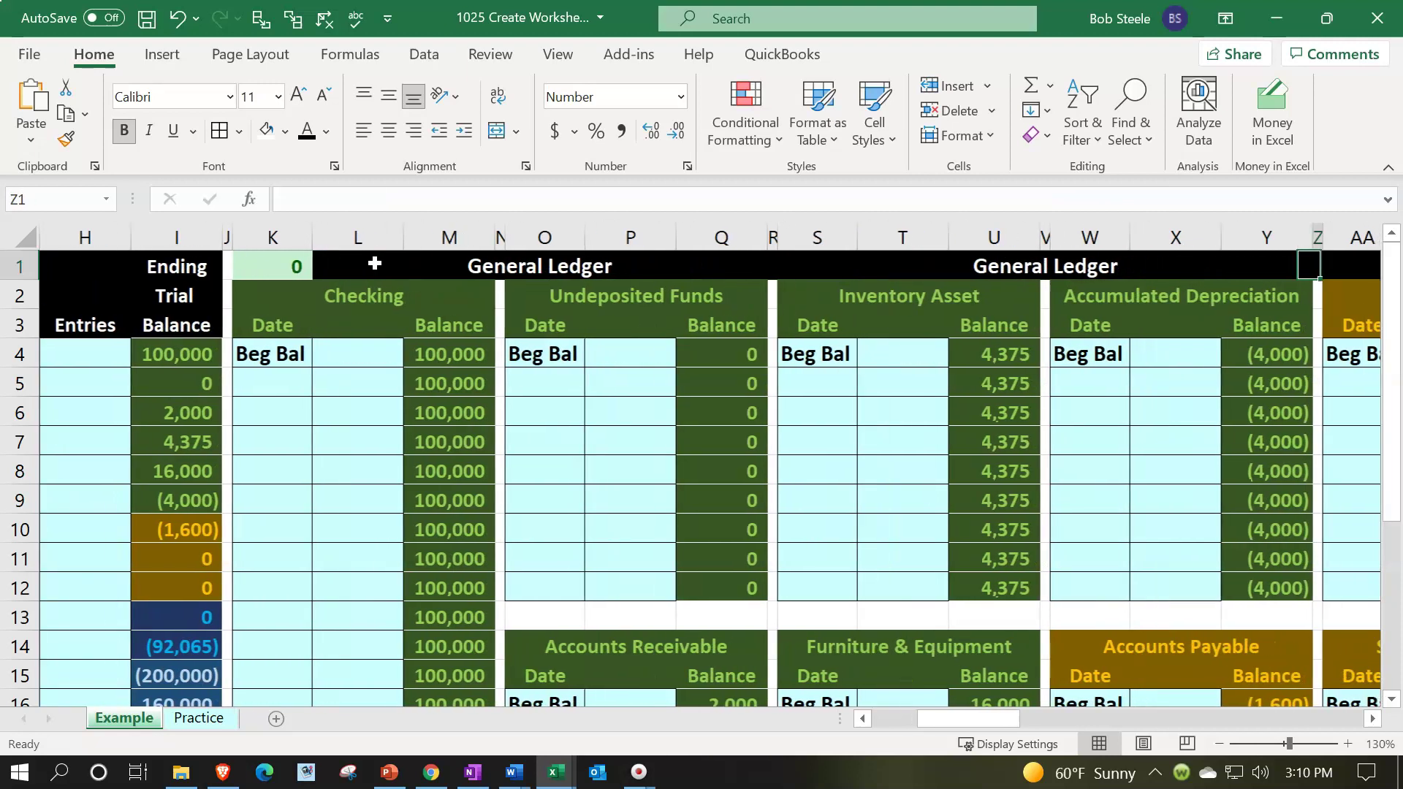
key("Right")
key("Right")
key("Right")
key("Right")
key("Right")
key("Right")
key("Right")
key("Right")
key("Right")
key("Right")
key("Right")
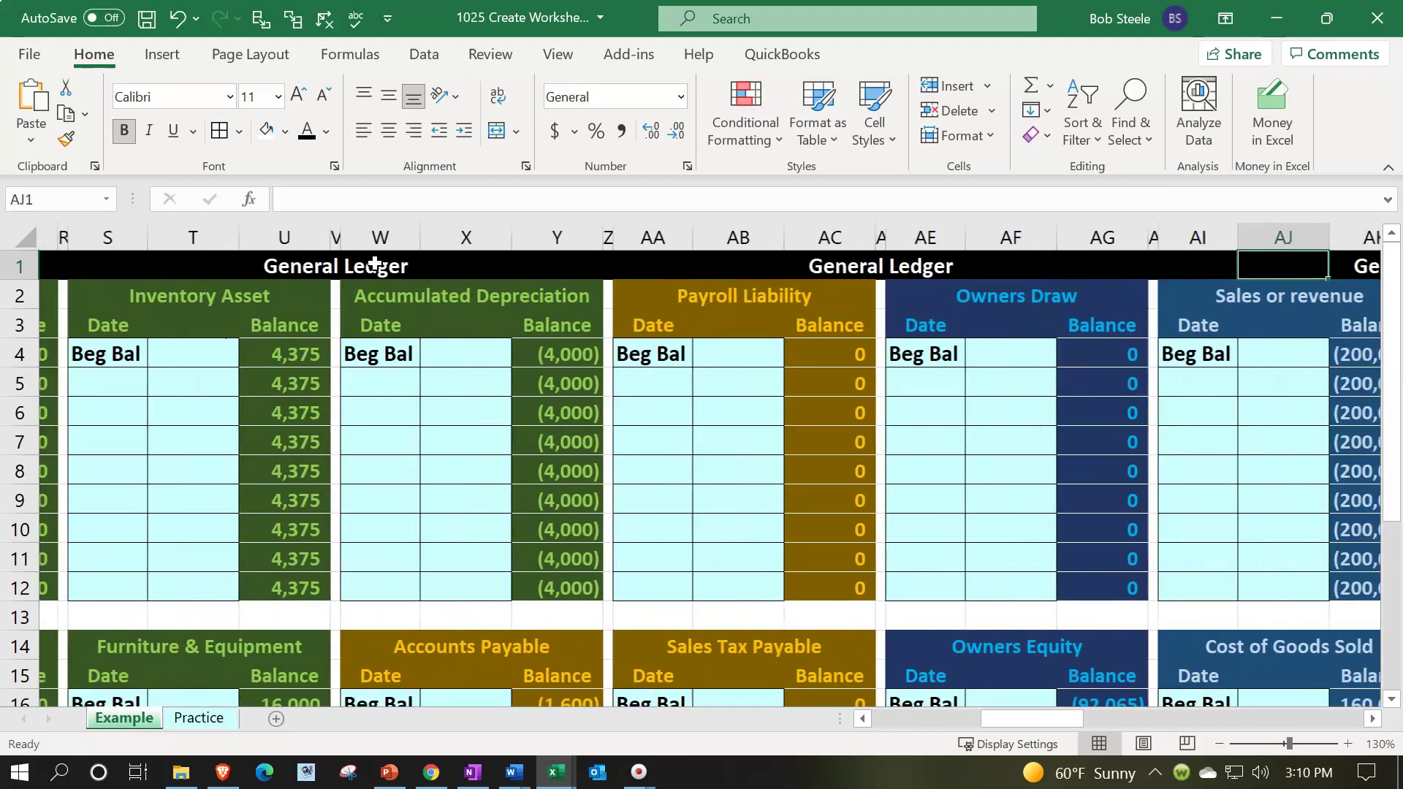
key("Right")
key("Right")
key("Right")
key("Right")
key("Right")
key("Right")
key("Right")
key("Right")
key("Right")
key("Right")
key("Right")
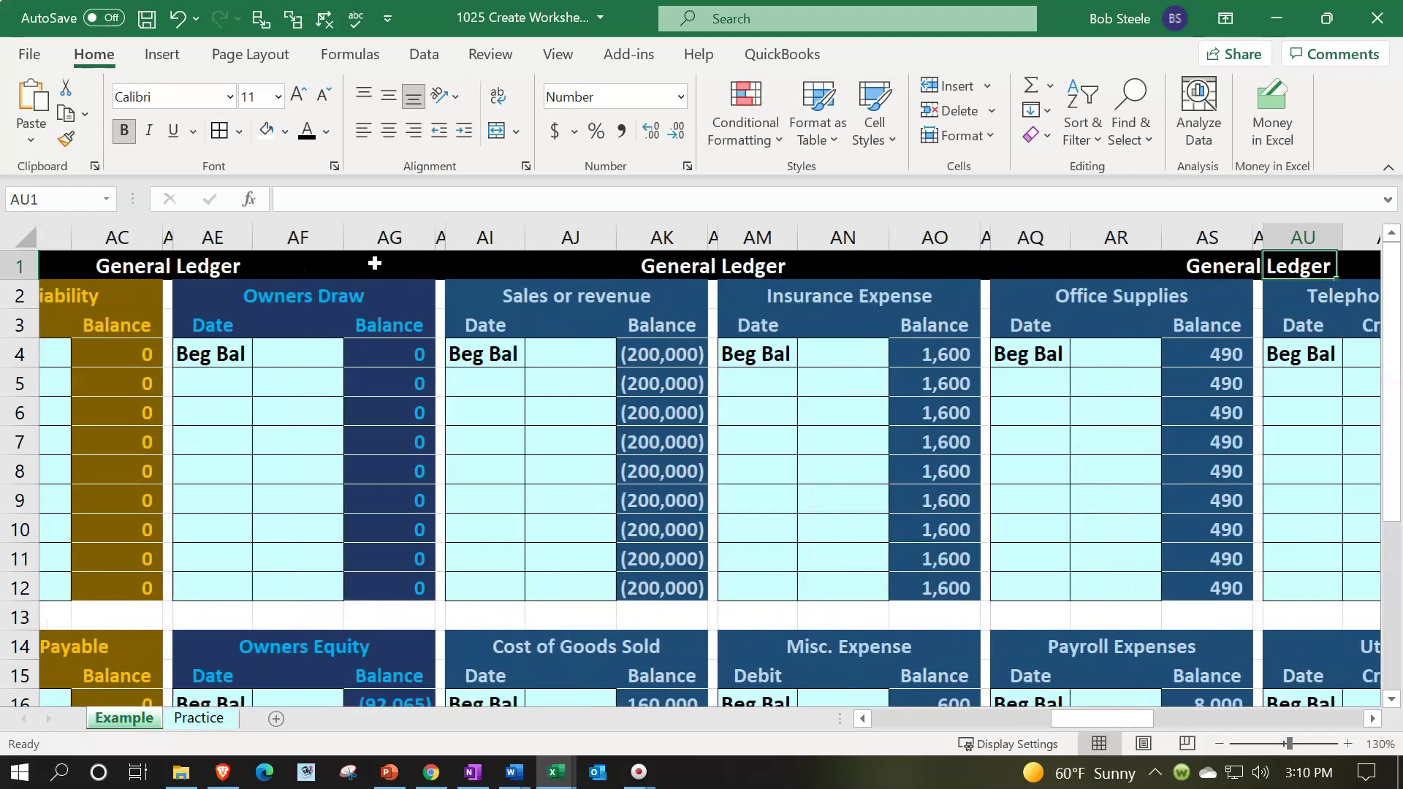
key("Right")
key("Right")
key("Right")
key("Right")
key("Right")
key("Right")
key("Right")
key("Right")
key("Right")
key("Right")
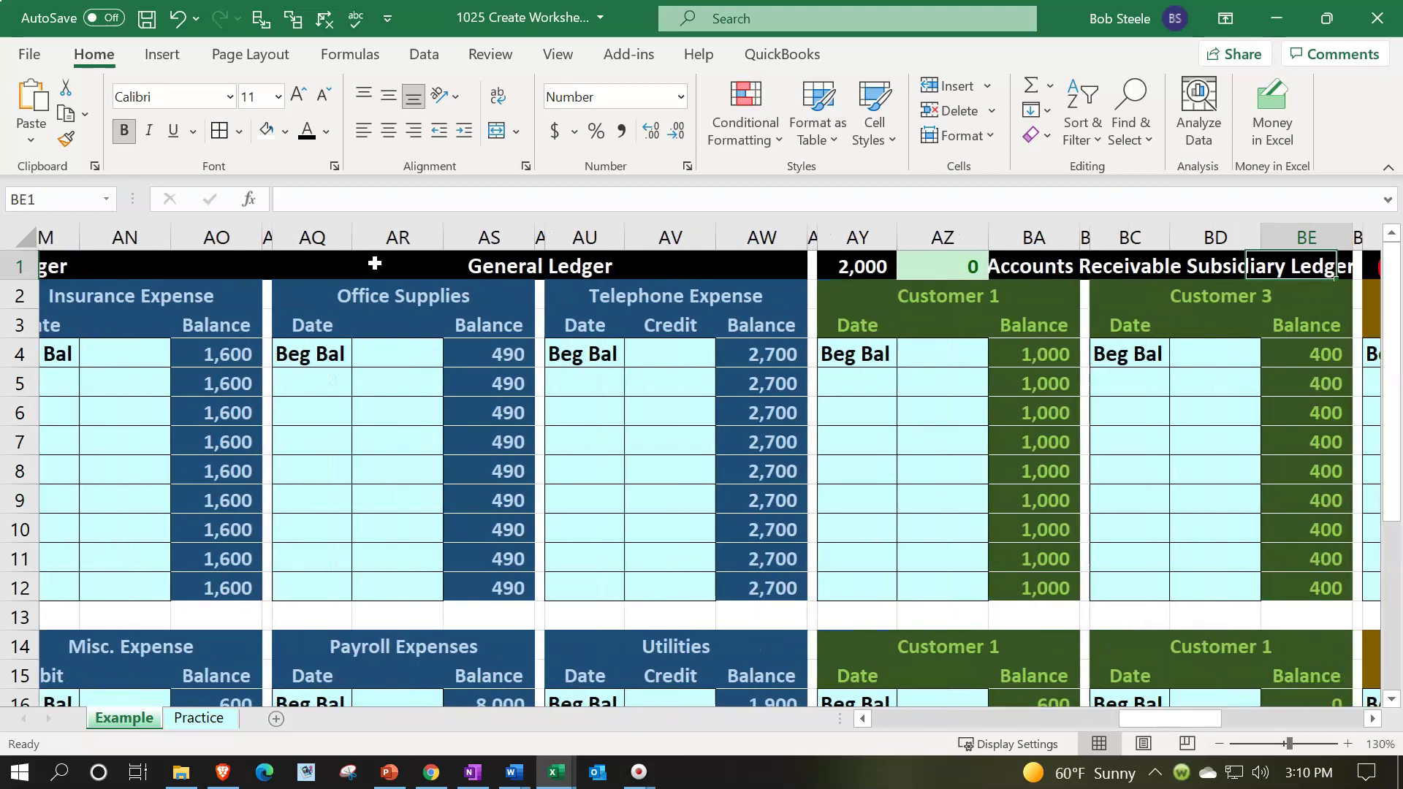
key("Right")
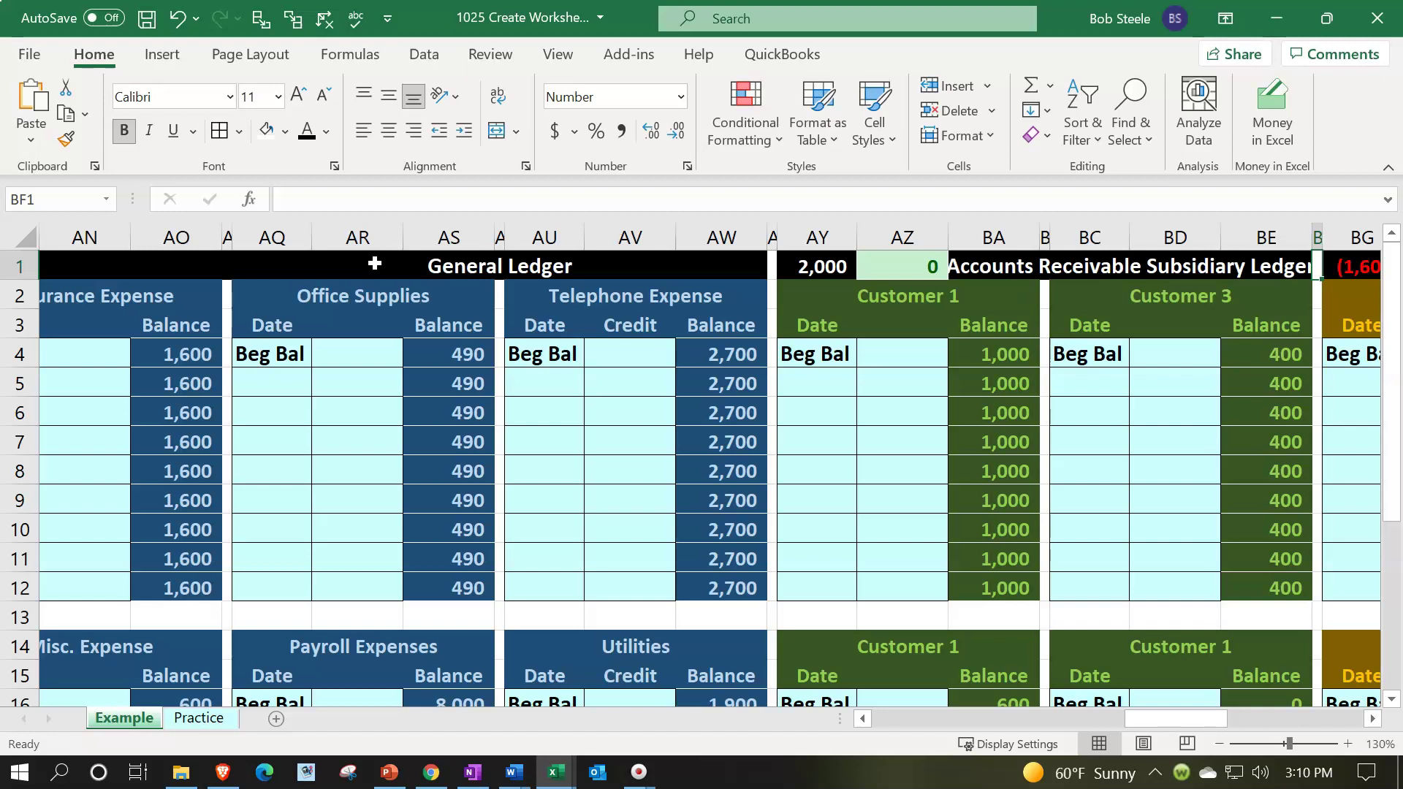
key("Left")
key("Left")
key("Left")
key("Left")
key("Left")
key("Left")
key("Left")
key("Left")
key("Left")
key("Left")
key("Left")
key("Left")
key("Left")
key("Left")
key("Left")
key("Left")
key("Left")
key("Left")
key("Left")
key("Left")
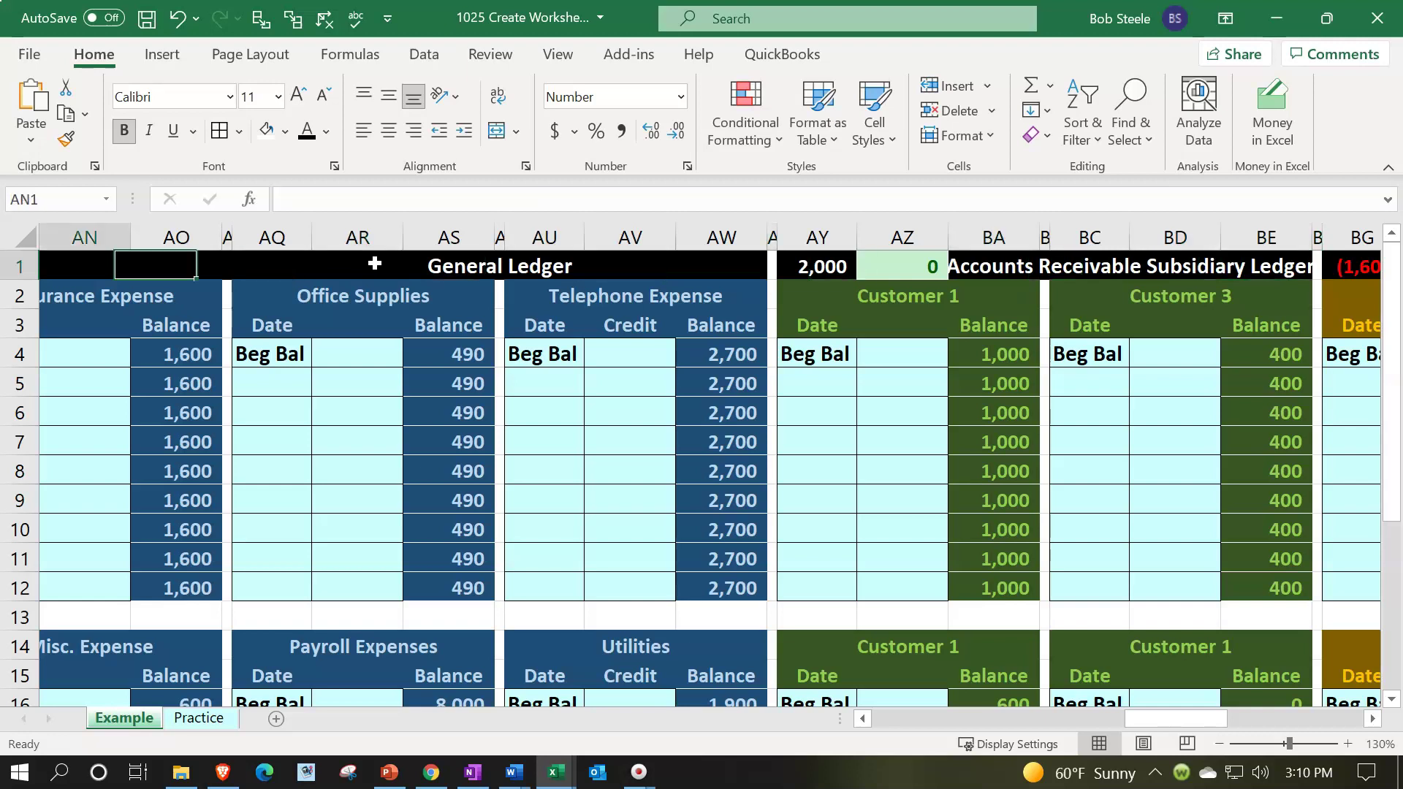
key("Left")
key("Left")
key("Left")
key("Left")
key("Left")
key("Left")
key("Left")
key("Left")
key("Left")
key("Left")
key("Left")
key("Left")
key("Left")
key("Left")
key("Left")
key("Left")
key("Left")
key("Left")
key("Left")
key("Left")
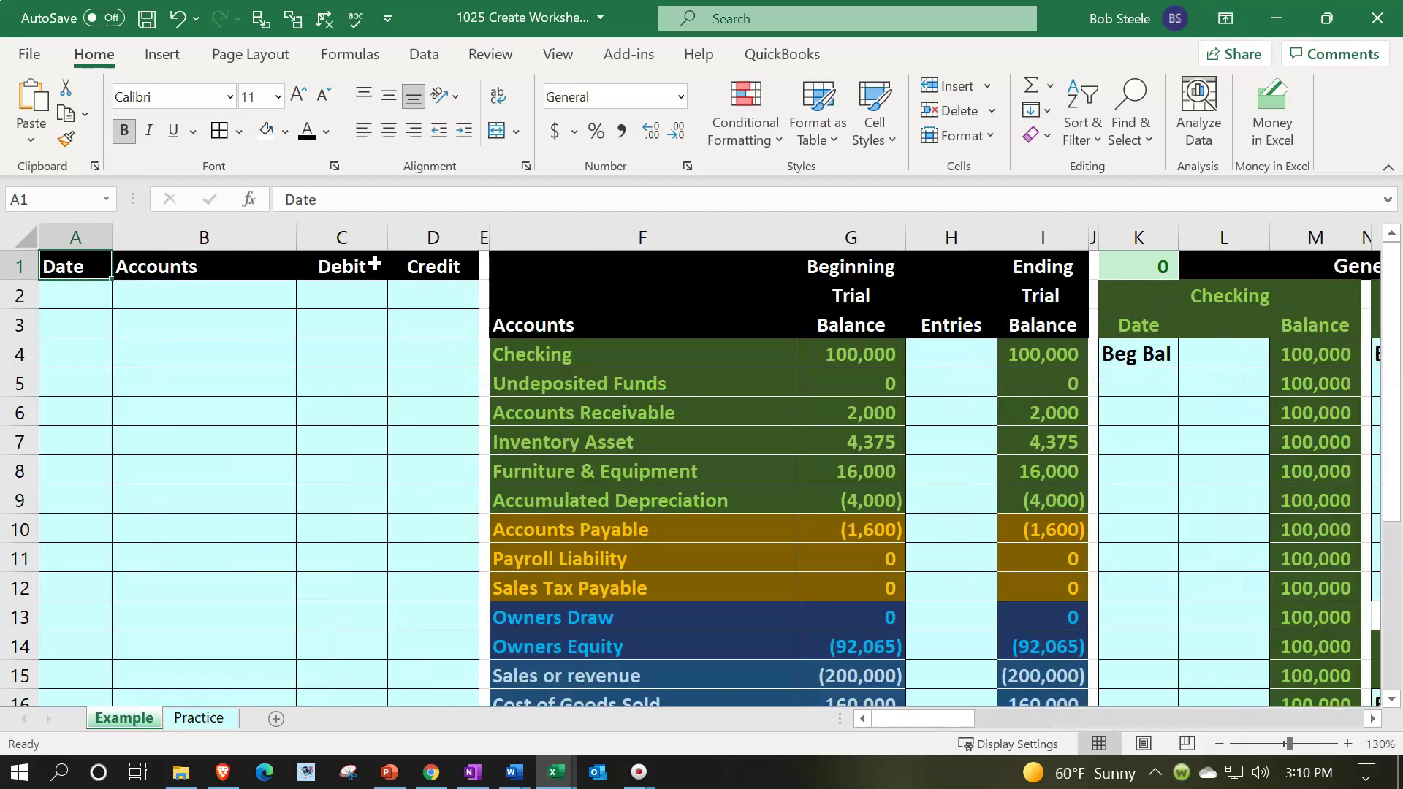
Step: Review the Practice sheet's layout along row 6, from the journal entry area through the trial balance to the general ledger
left_click(199, 722)
left_click(313, 410)
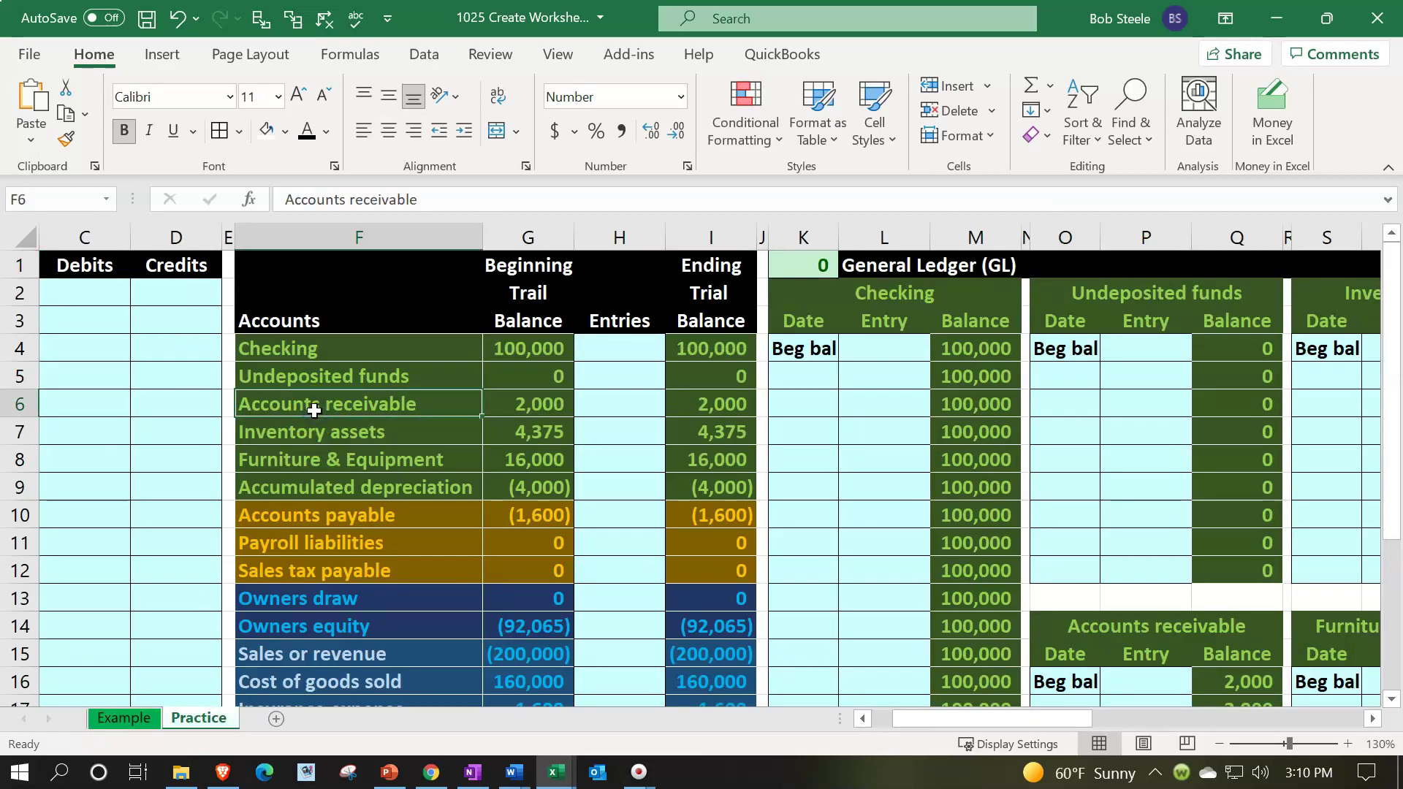
key("Left")
key("Left")
key("Left")
key("Left")
key("Left")
key("Right")
key("Right")
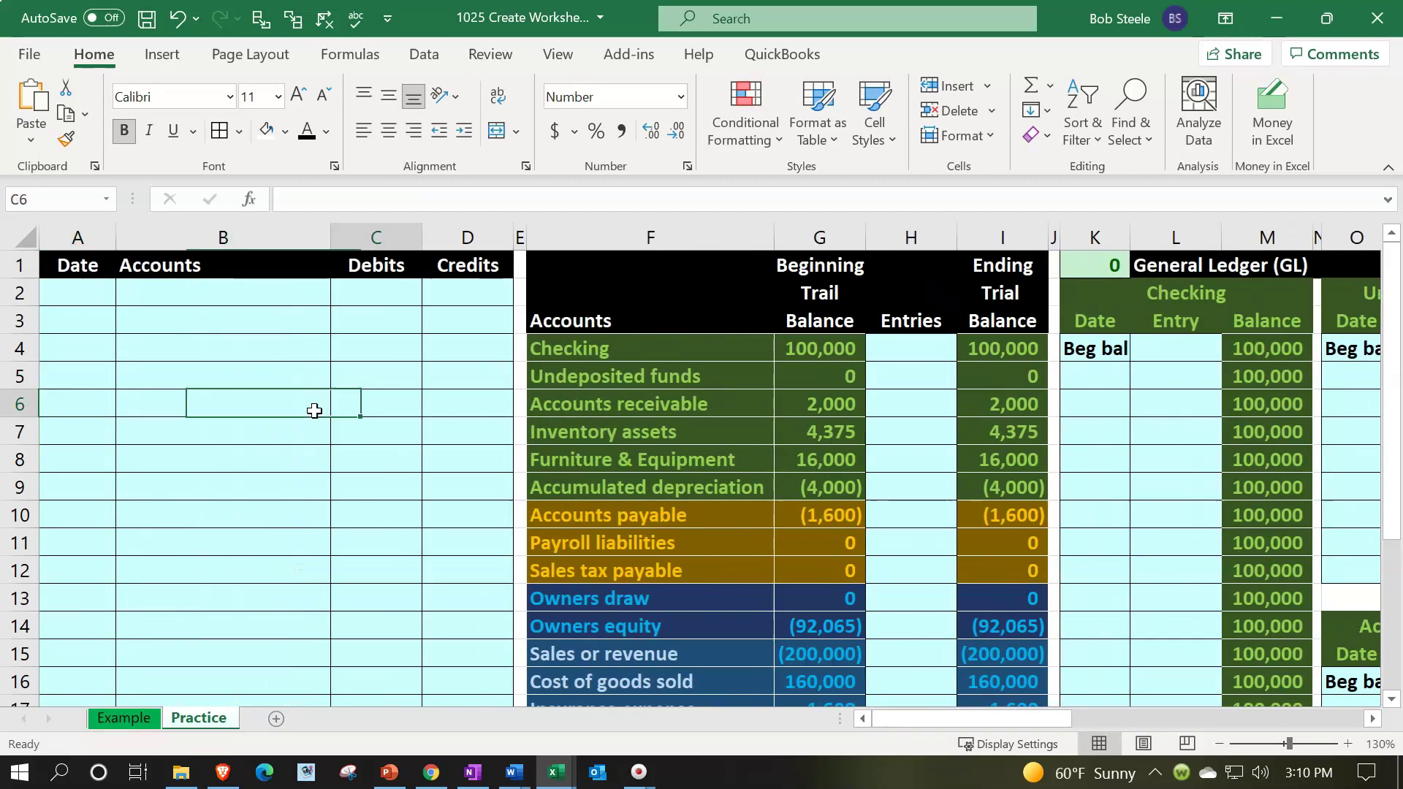
key("Right")
key("Right")
key("Right")
key("Right")
key("Right")
key("Right")
key("Right")
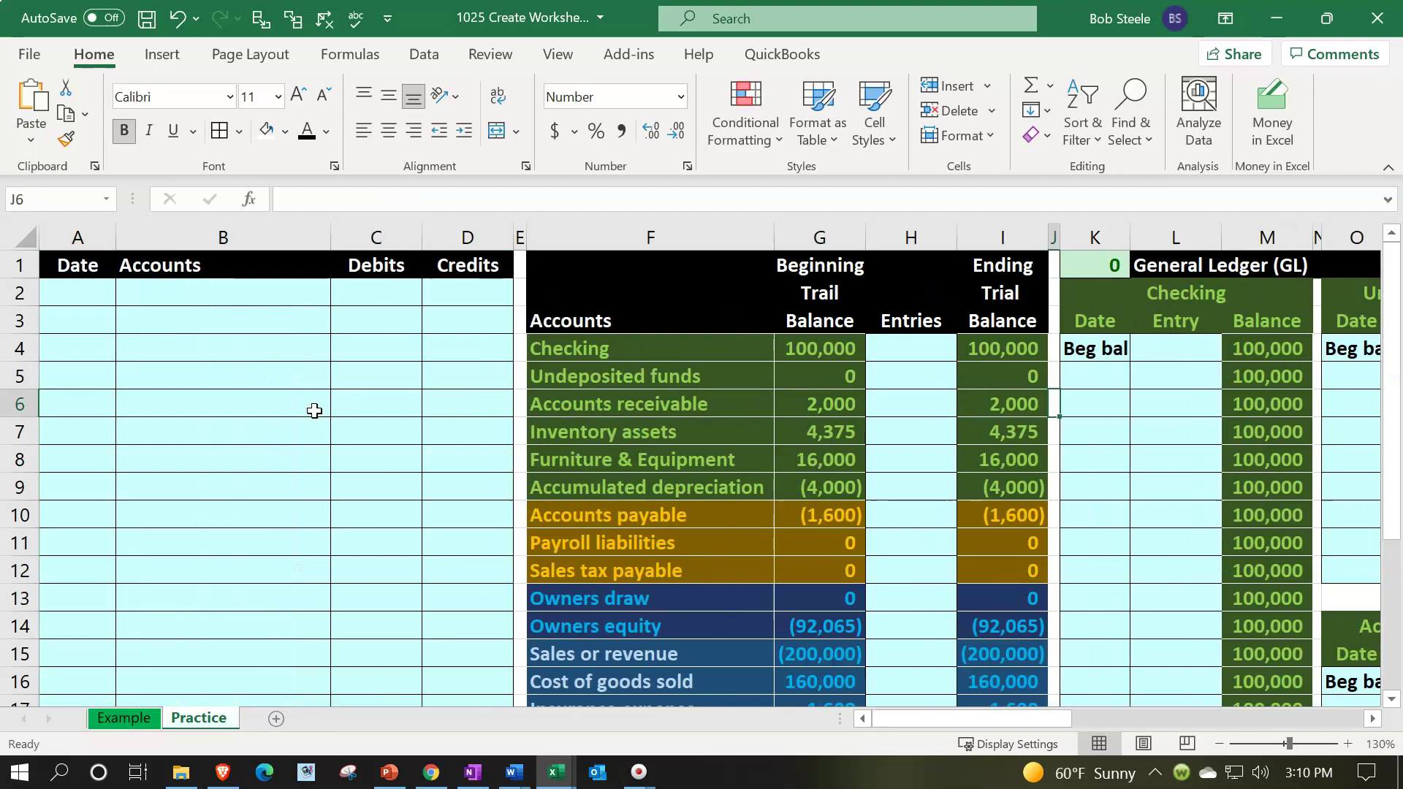
key("Right")
key("Right")
key("Right")
key("Right")
key("Right")
key("Right")
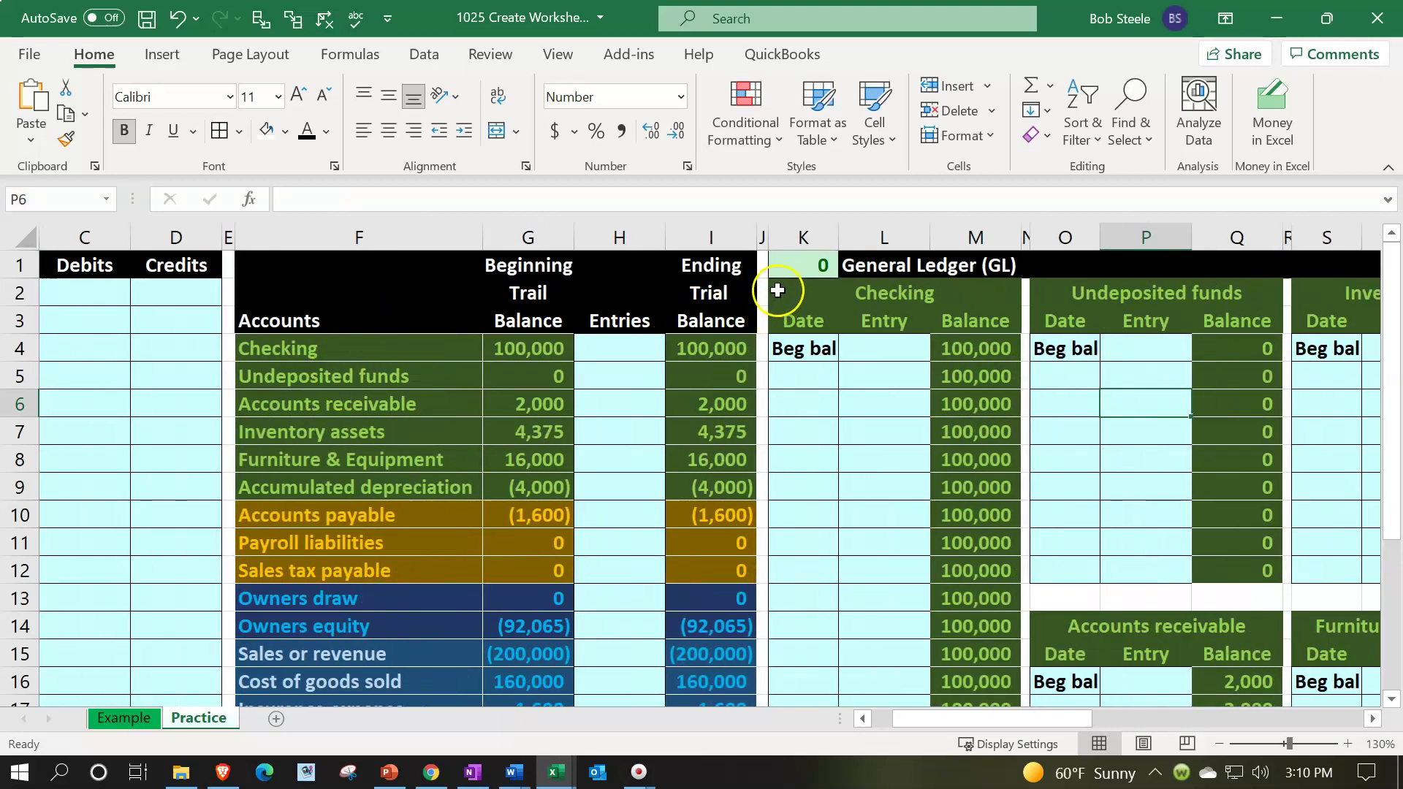
Step: Examine the general ledger check formula in cell K1 of the Practice sheet and the account balances it references
double_click(812, 262)
scroll(979, 626, "down", 3)
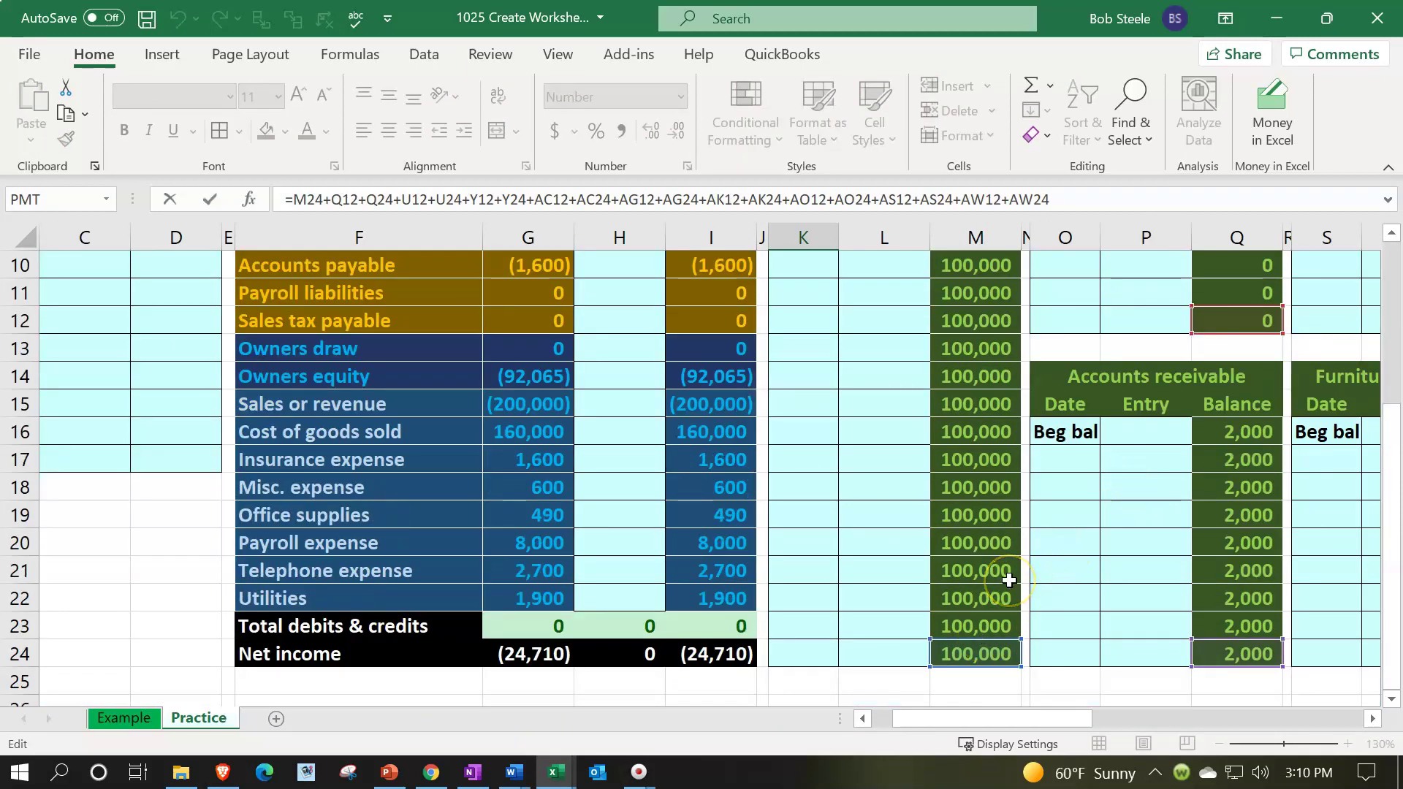
scroll(1008, 579, "up", 3)
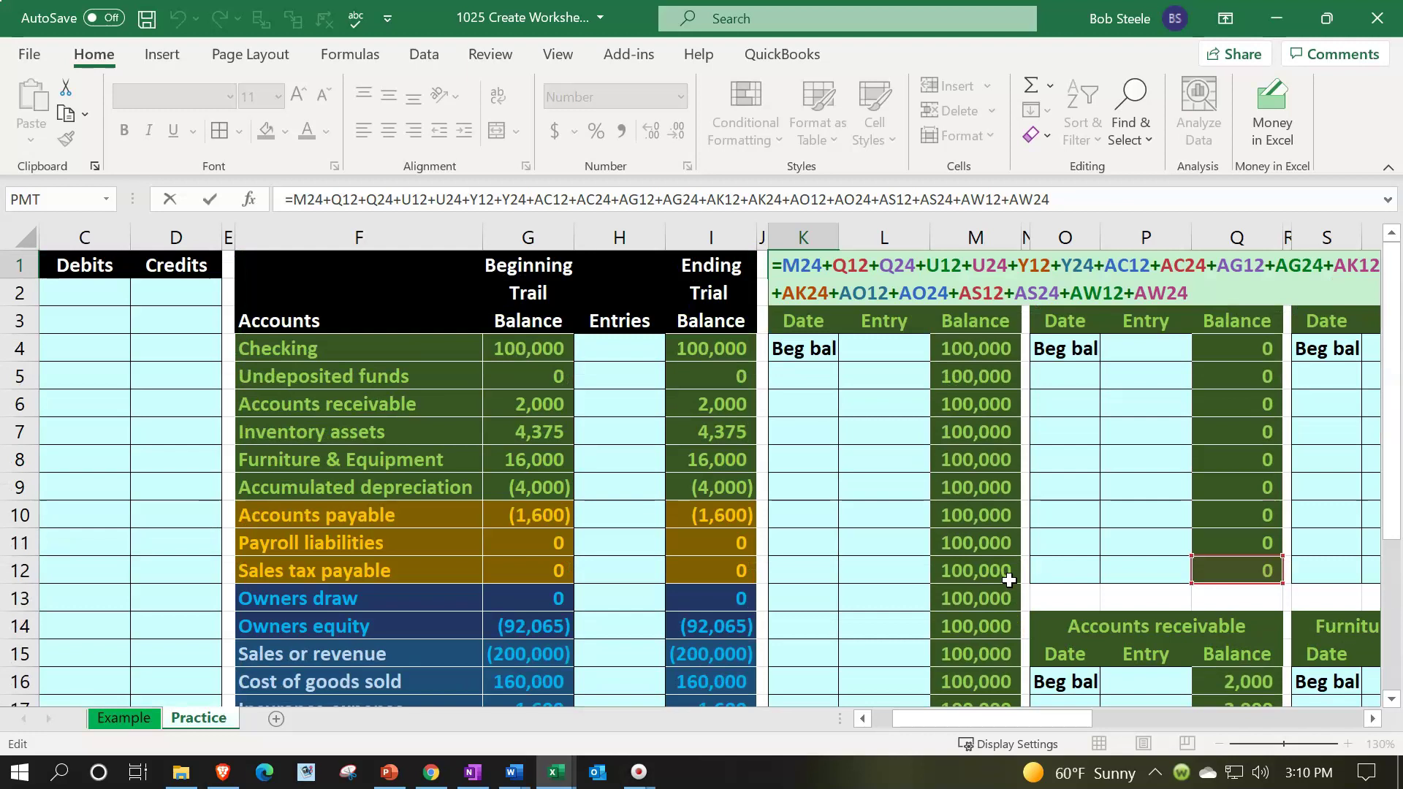
key("Return")
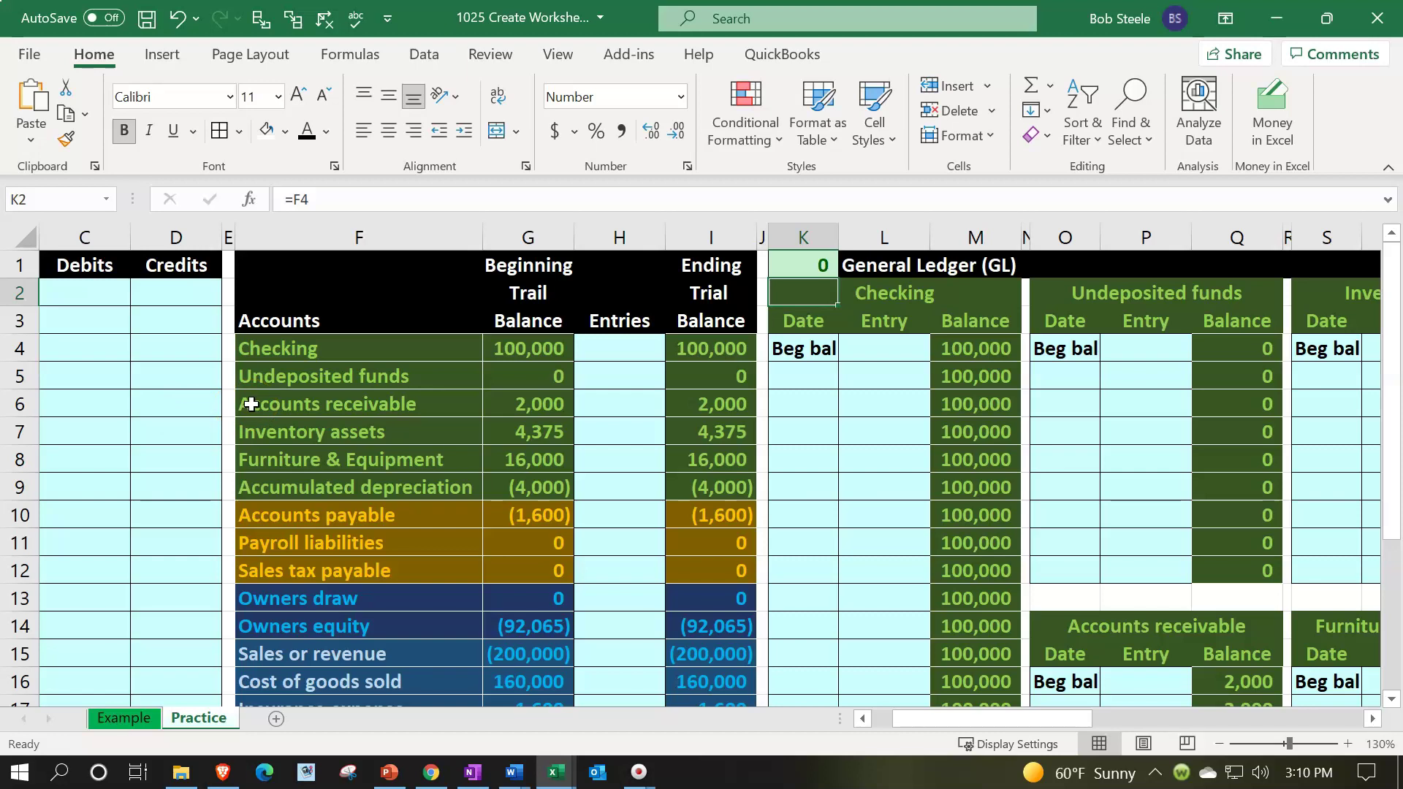
Step: Examine the net income formula in the Ending Trial Balance column, cell I24
scroll(251, 403, "down", 2)
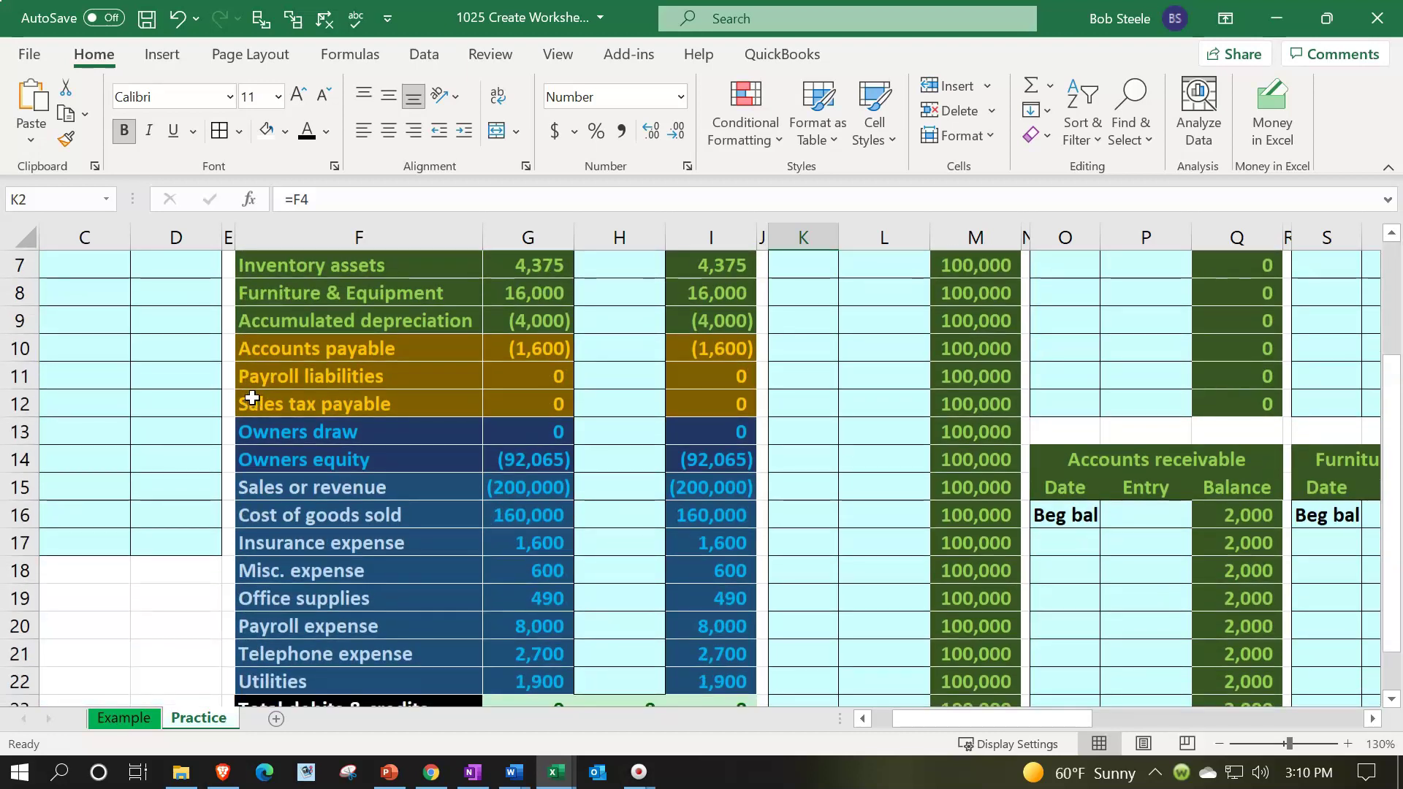
scroll(251, 404, "down", 1)
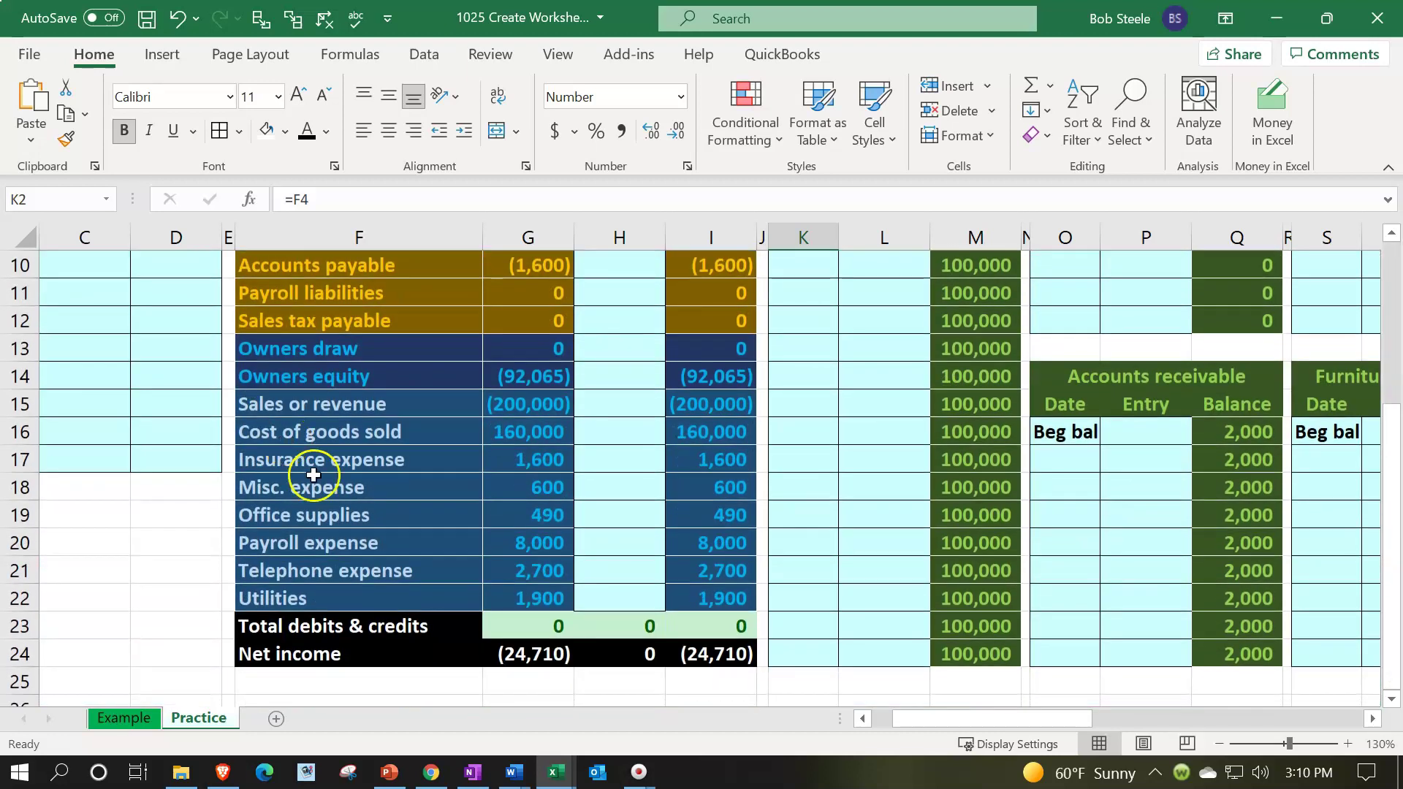
double_click(699, 656)
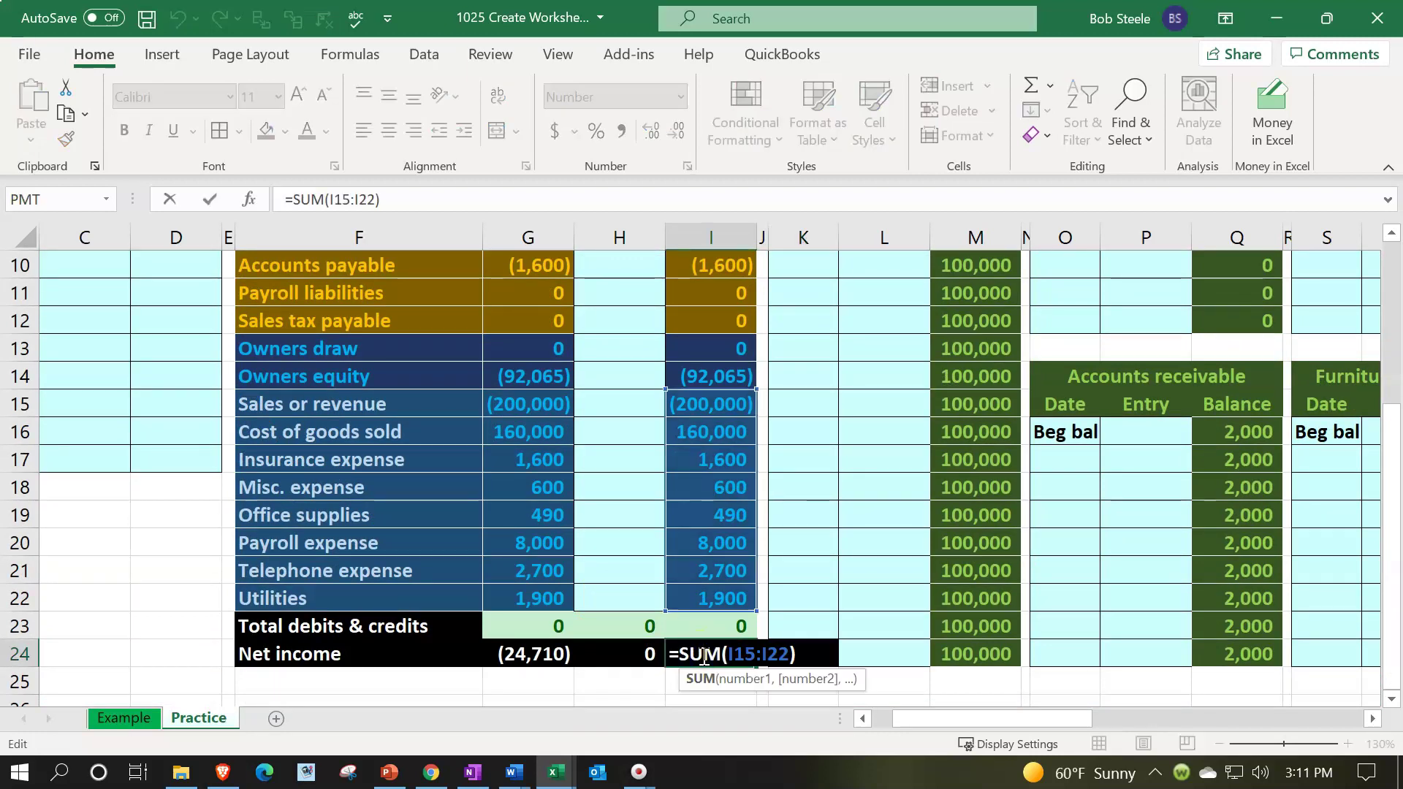
key("Return")
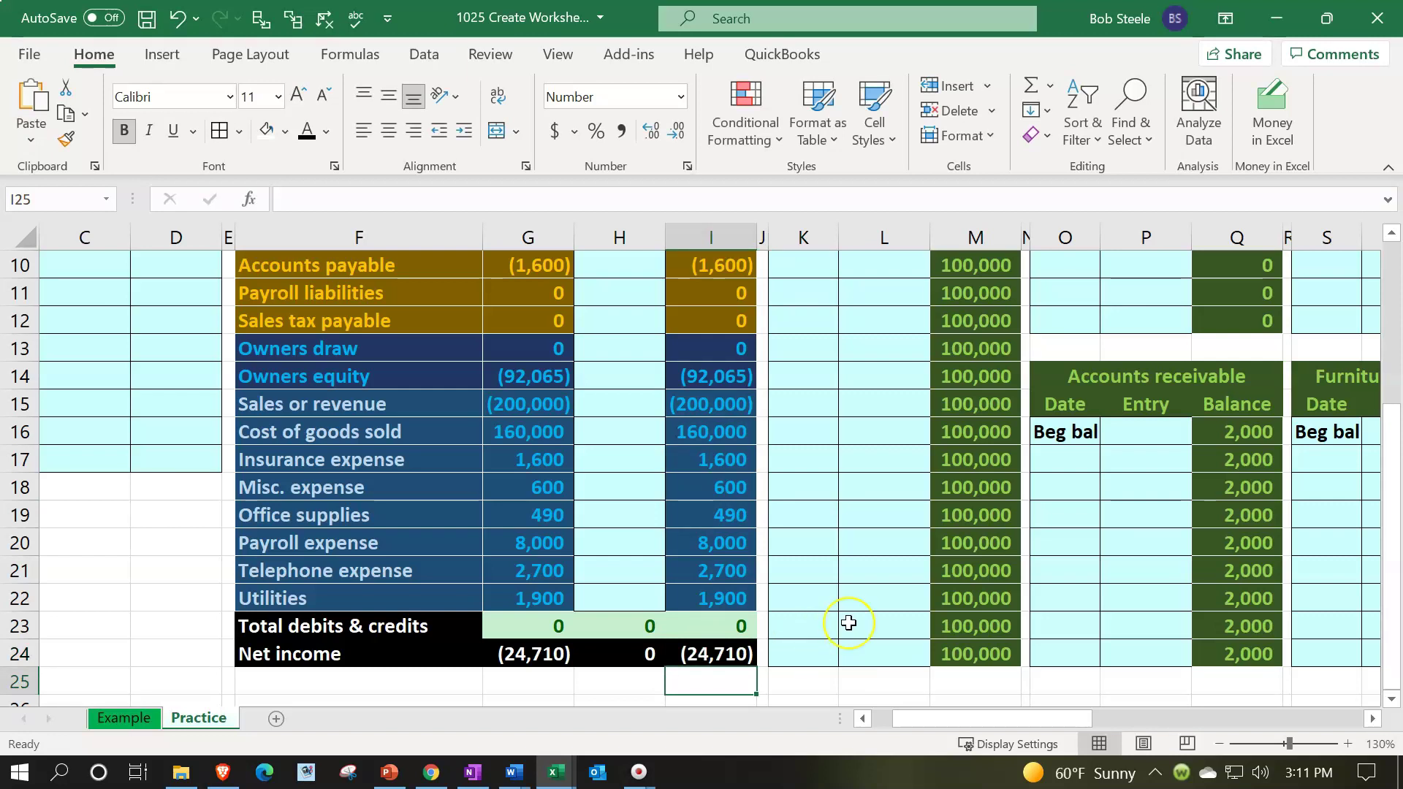
Step: Move the "General Ledger (GL)" heading from cell L1 to O1, and select the vacated cell L1
scroll(848, 622, "up", 3)
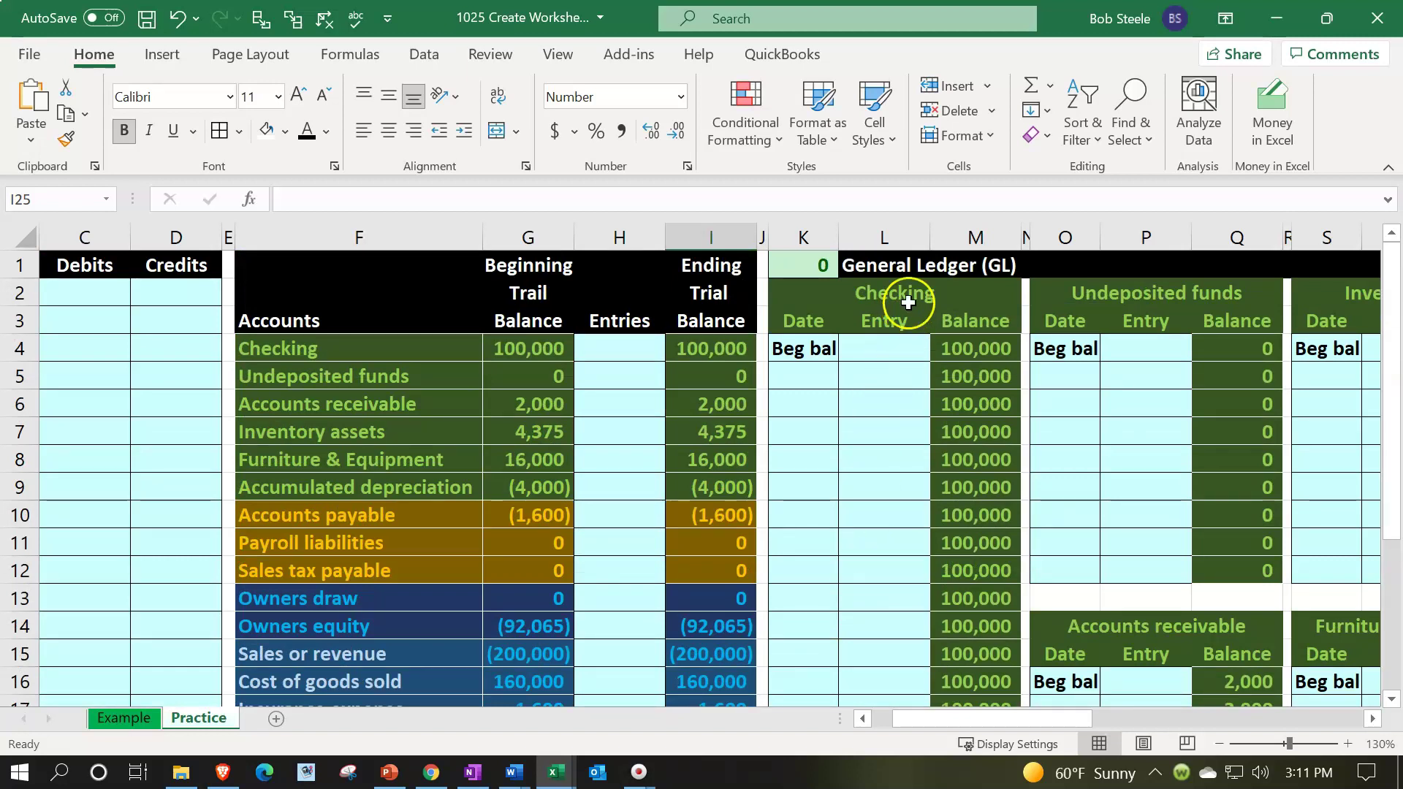
left_click(895, 264)
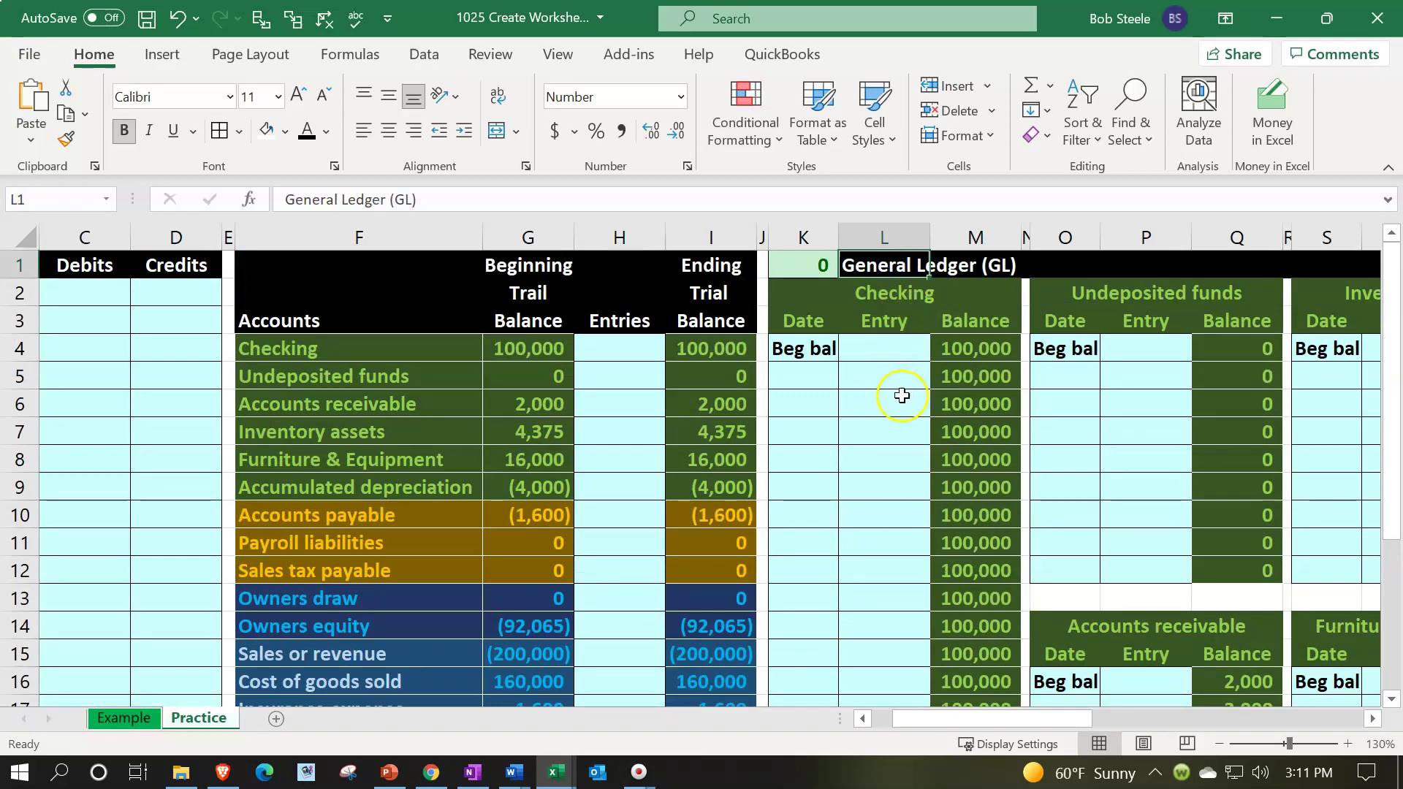
left_click_drag(864, 278, 1068, 264)
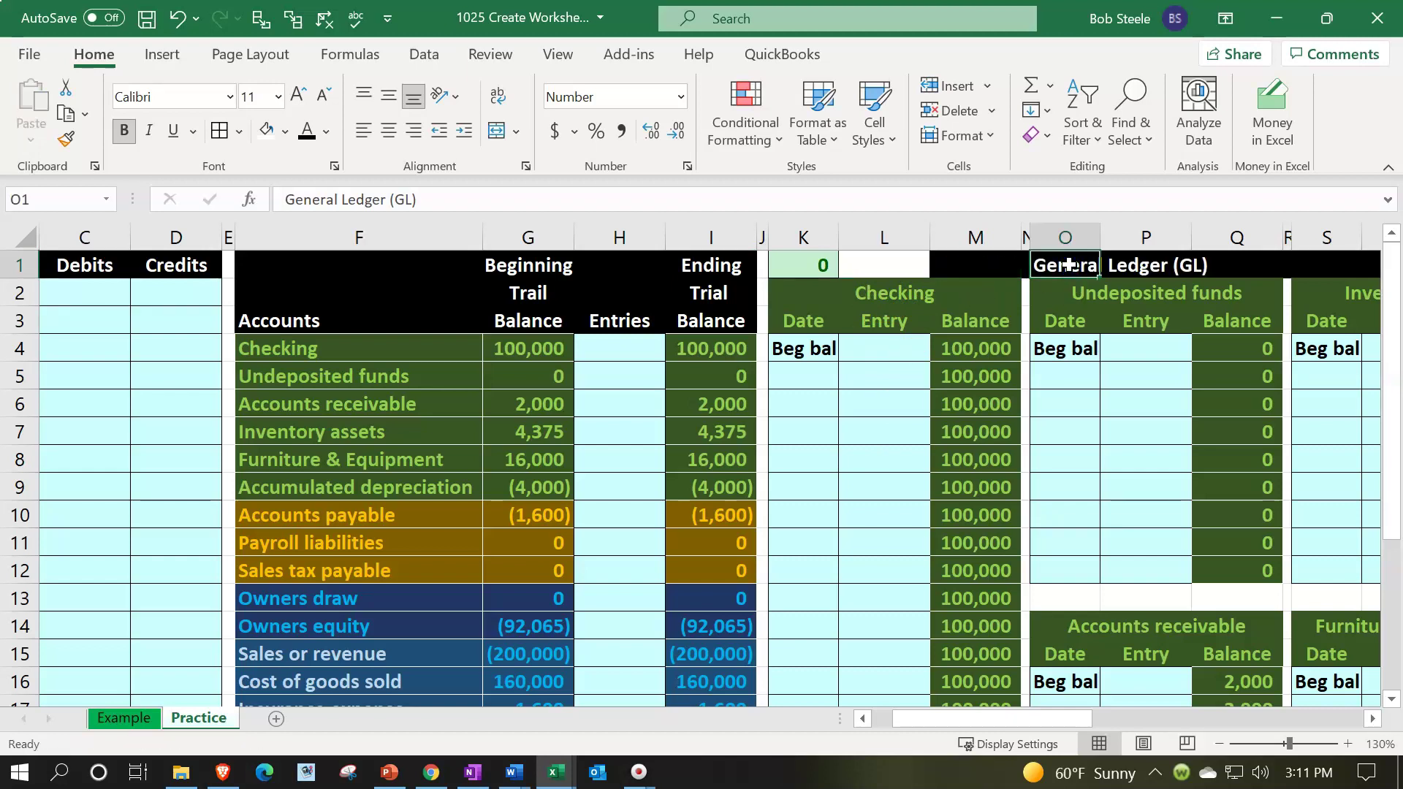
left_click(887, 270)
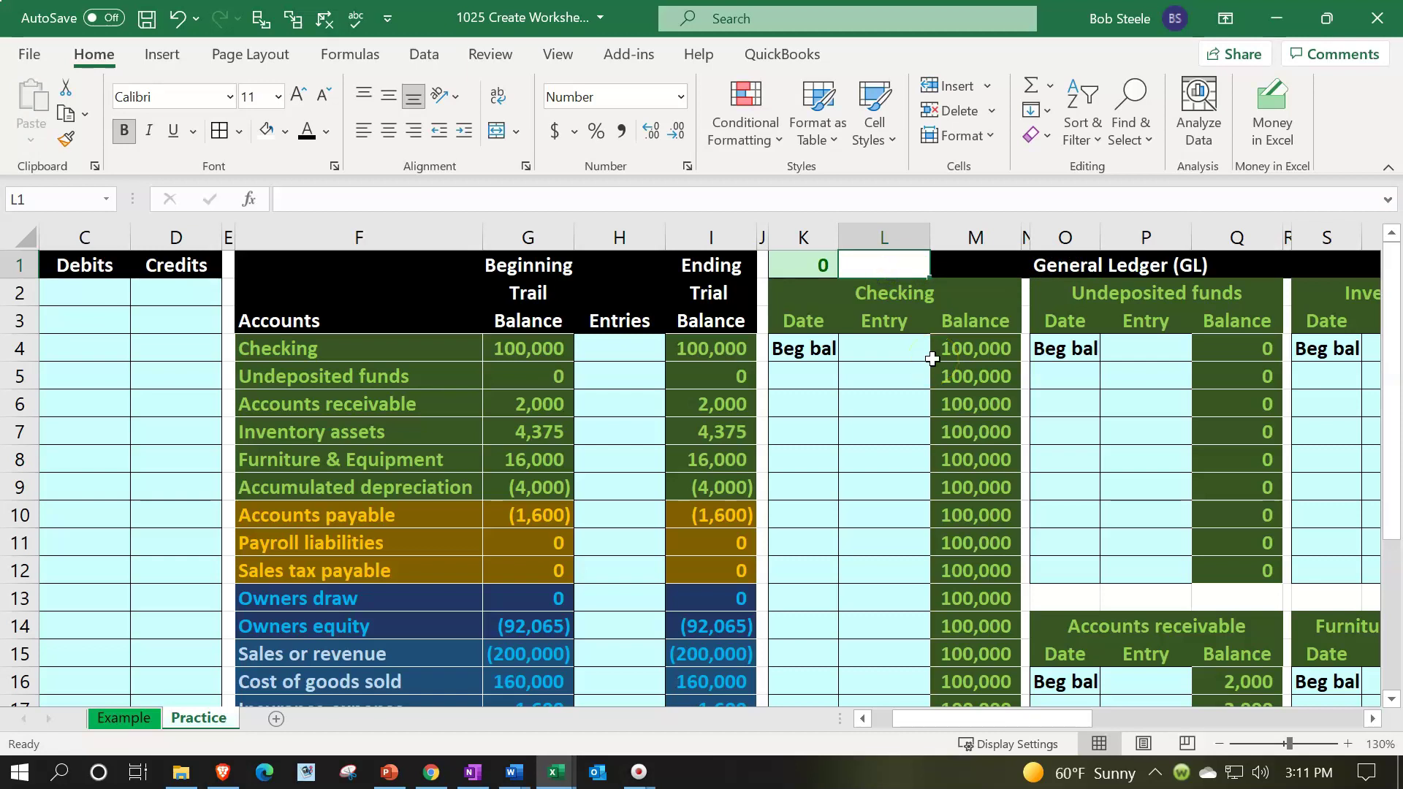
Step: Look over the total debits and credits and net income rows beneath the trial balance
scroll(932, 358, "down", 1)
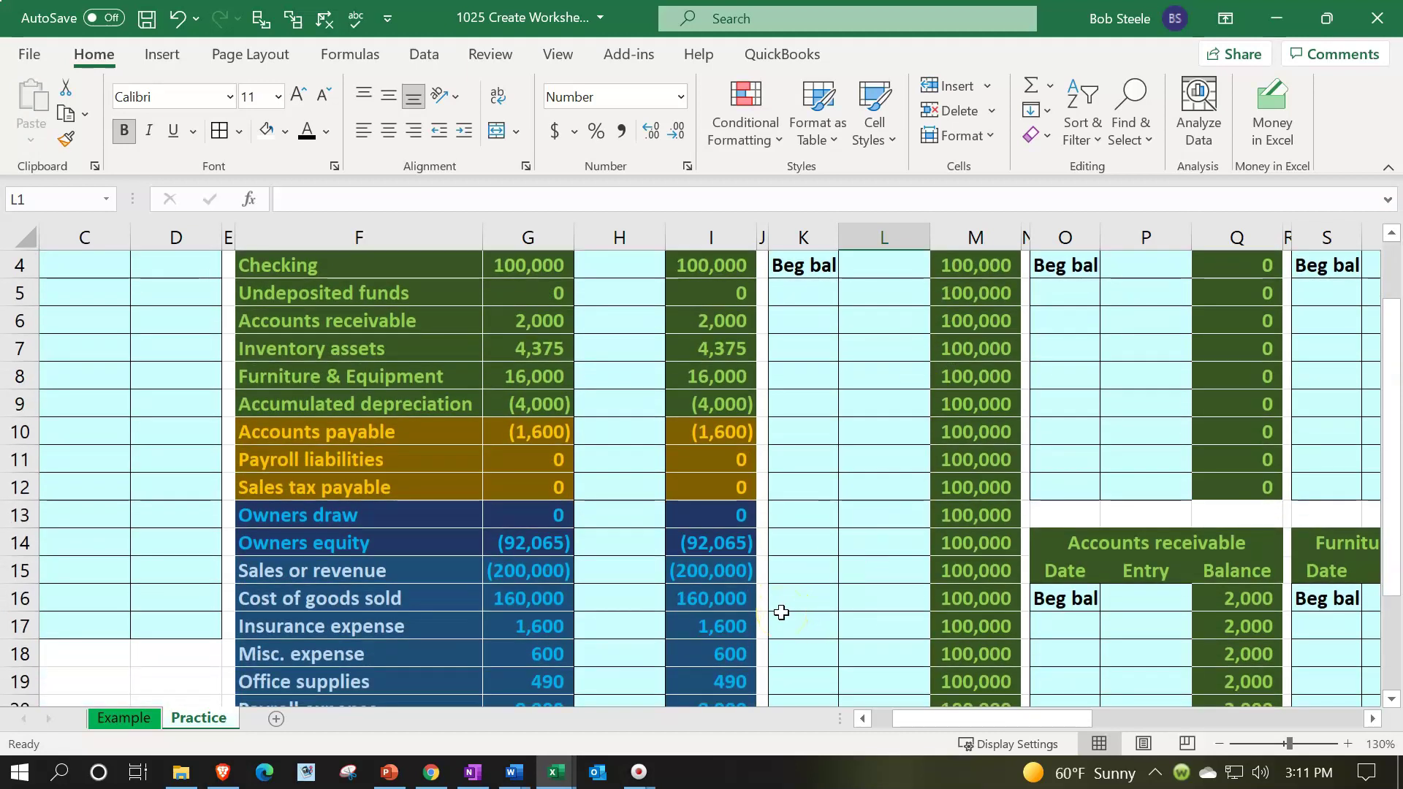
scroll(779, 612, "down", 3)
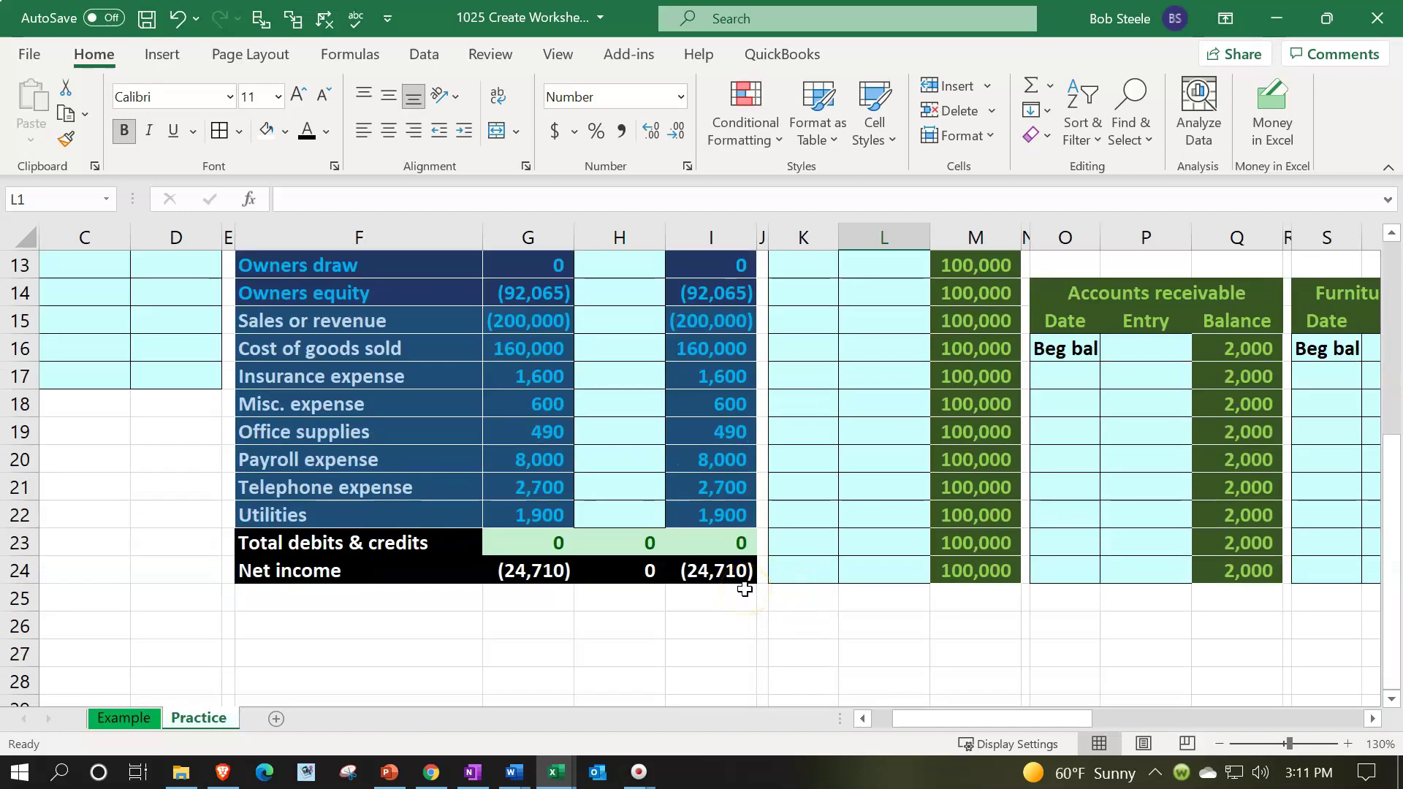
scroll(743, 591, "up", 4)
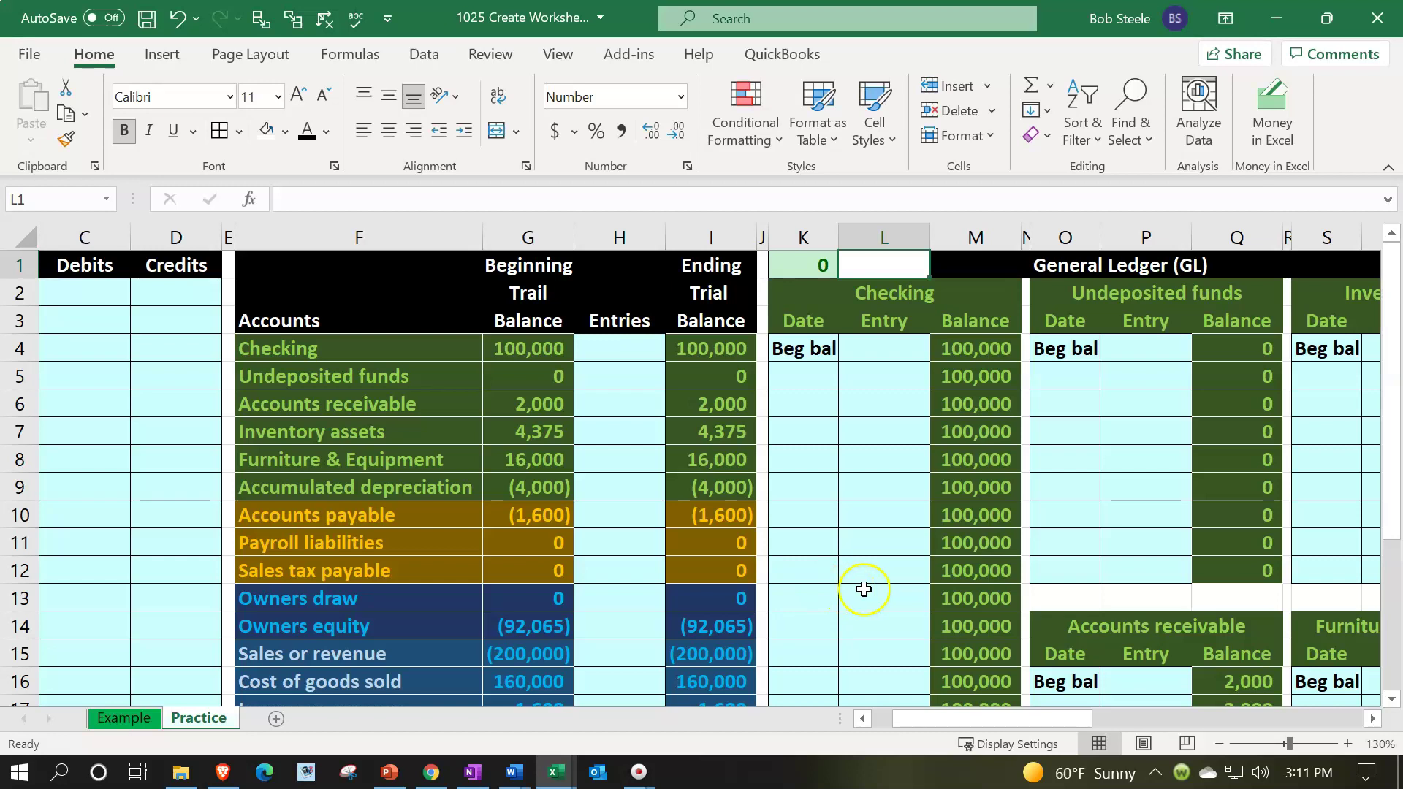
Step: Begin a net income formula in L1 adding the last ledger balances of Sales or revenue (AK12) and Cost of goods sold (AK24)
type("=")
key("Right")
key("Right")
key("Right")
key("Right")
key("Right")
key("Right")
key("Right")
key("Right")
key("Right")
key("Right")
key("Right")
key("Right")
key("Right")
key("Right")
key("Right")
key("Right")
key("Right")
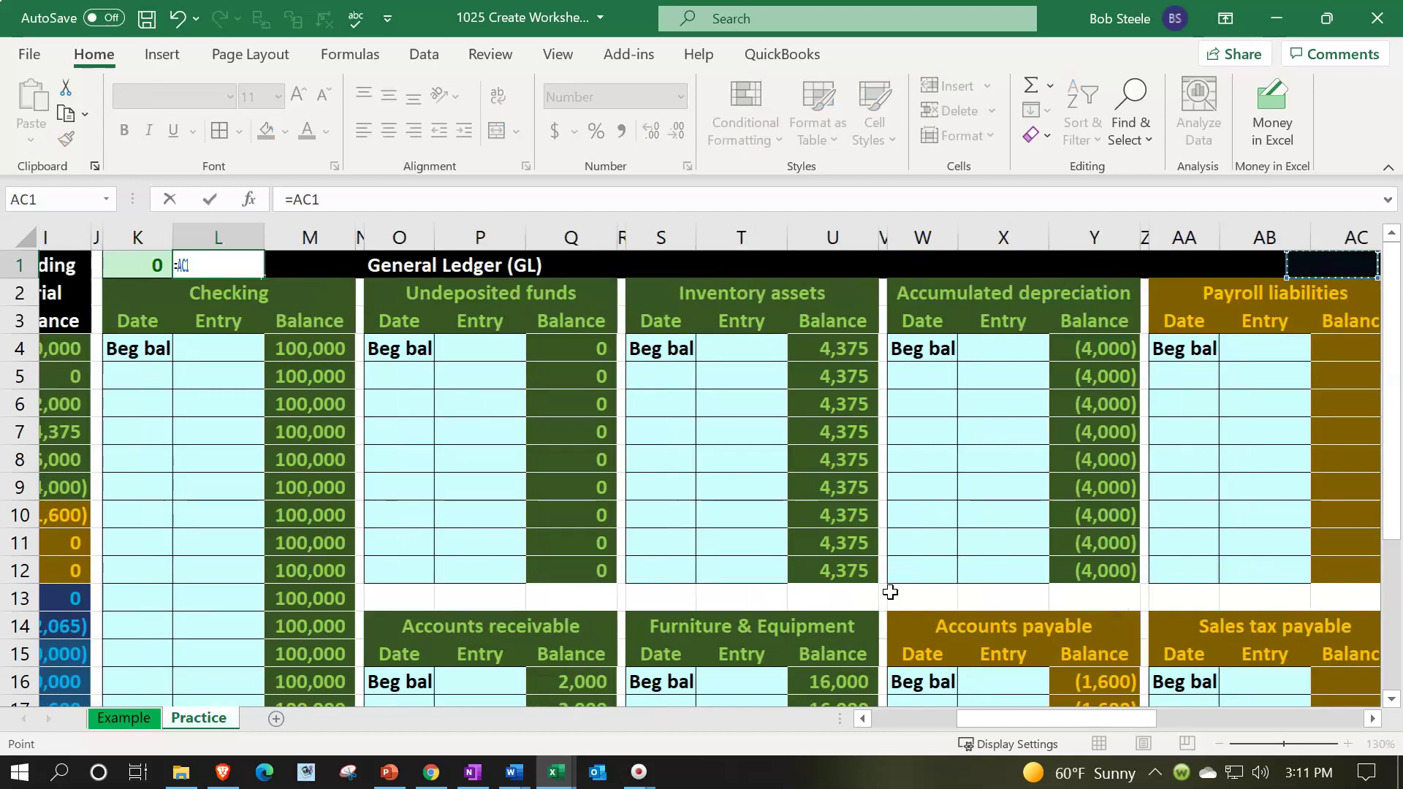
key("Right")
key("Right")
key("Right")
key("Right")
key("Right")
key("Right")
key("Right")
key("Right")
key("Right")
key("Right")
key("Right")
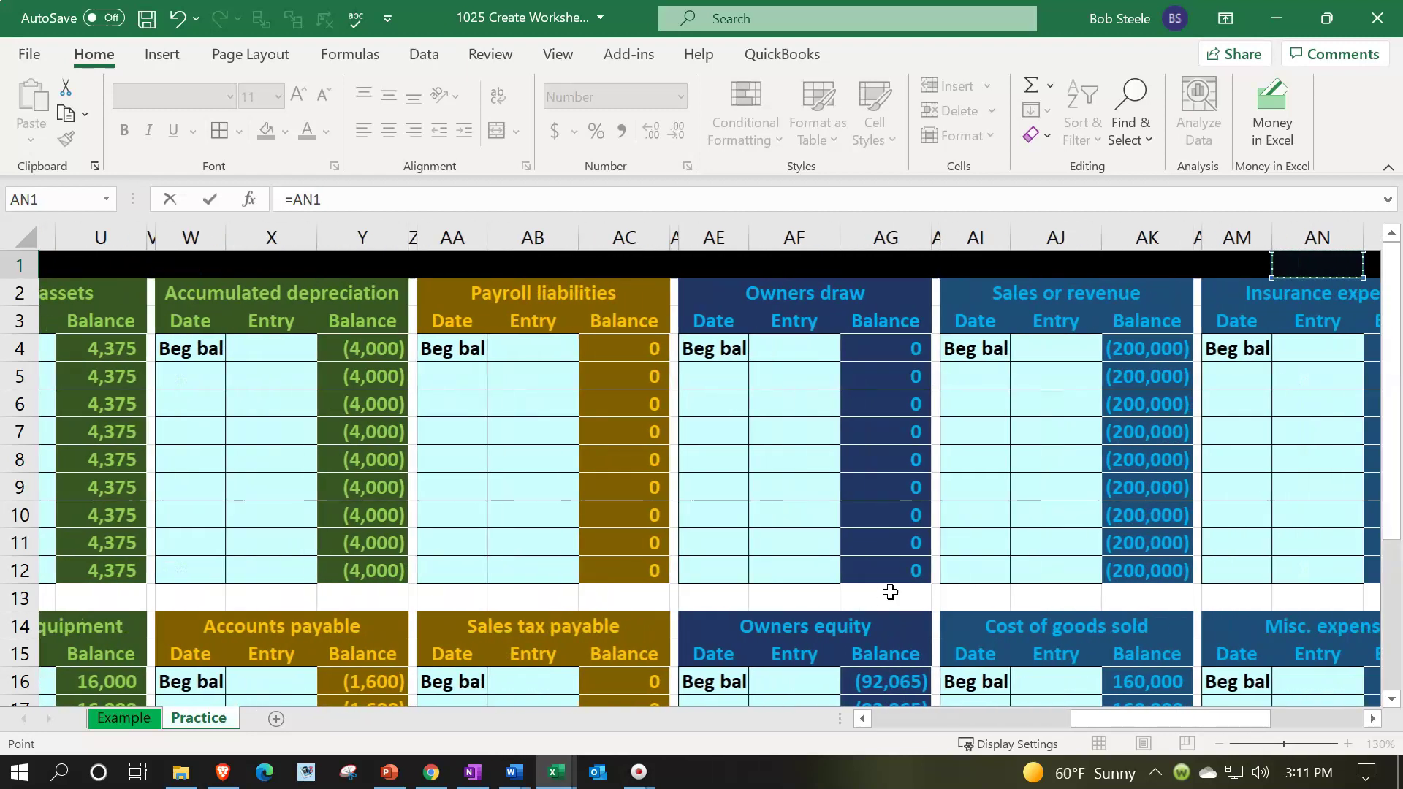
key("Right")
key("Right")
key("Right")
key("Right")
key("Right")
key("Right")
key("Right")
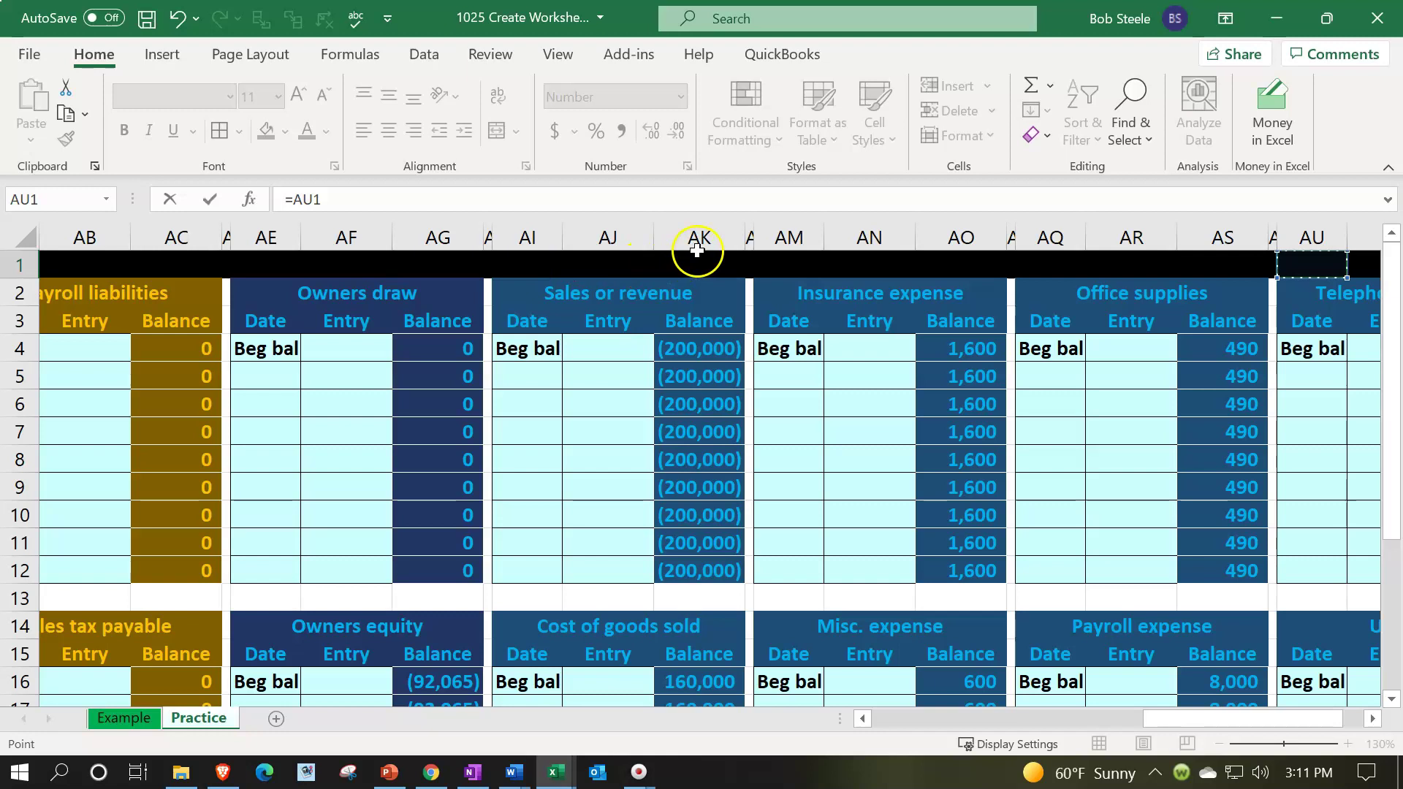
left_click(716, 565)
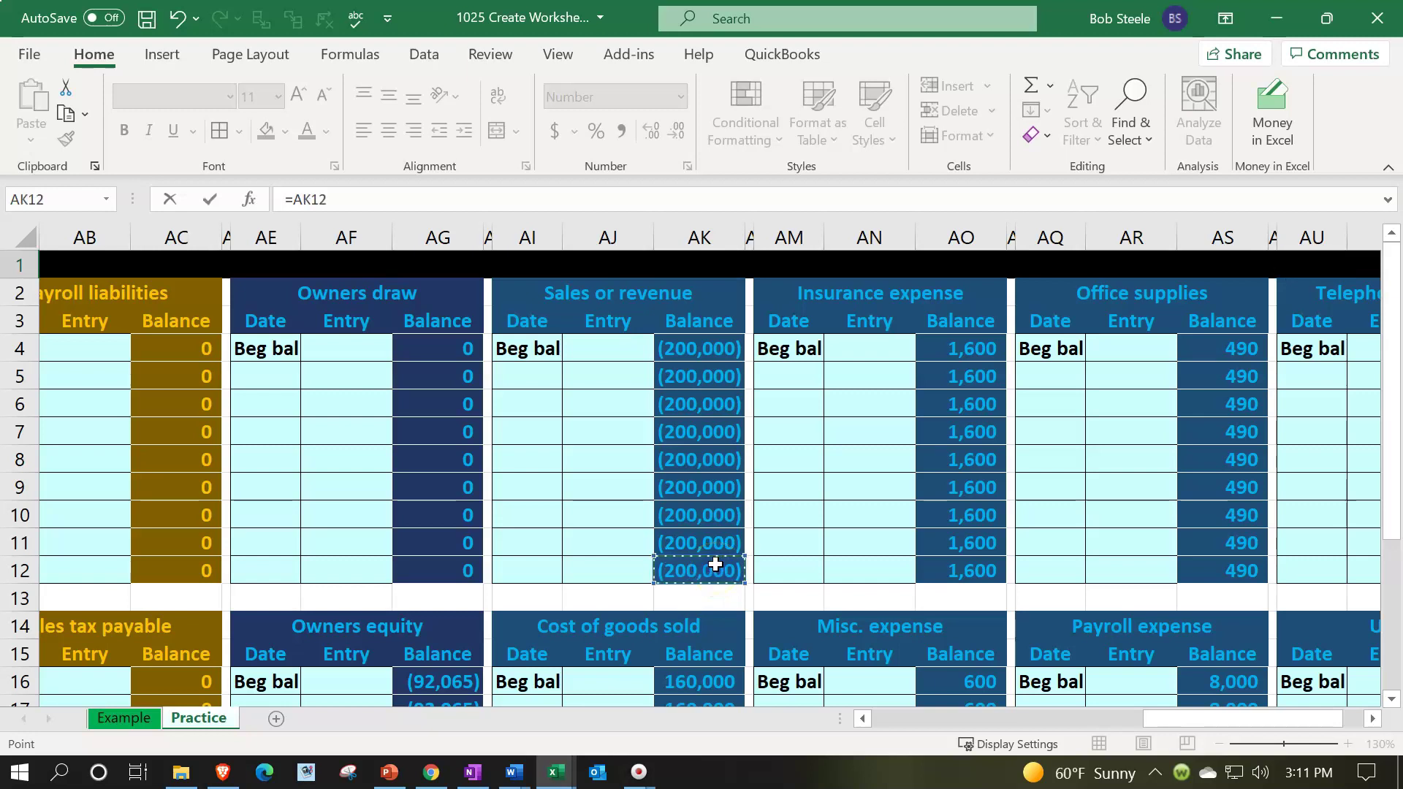
scroll(715, 565, "down", 2)
type("+")
scroll(723, 585, "down", 1)
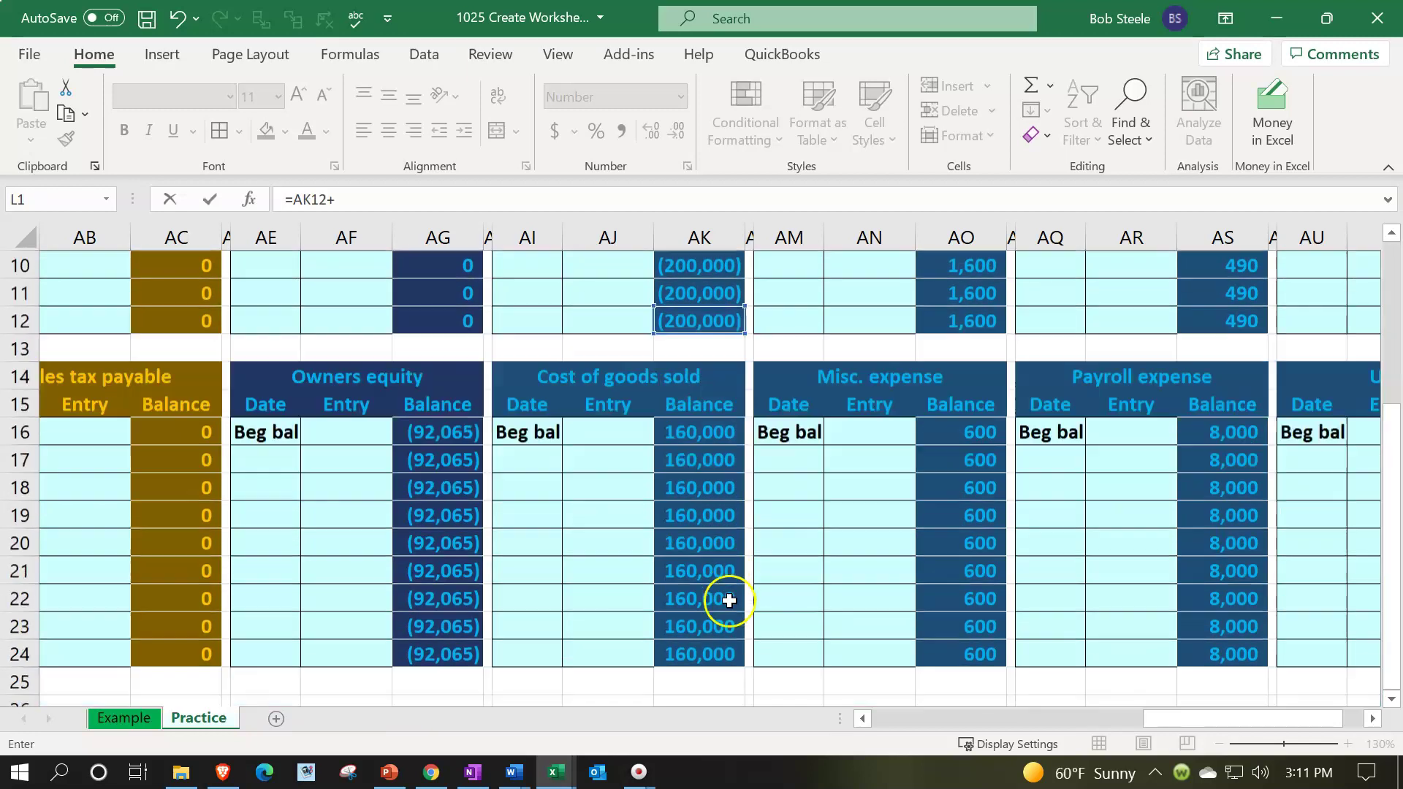
left_click(721, 662)
type("+")
Step: Extend the L1 formula with the last balances of Insurance expense (AO12) and Misc. expense (AO24)
scroll(987, 626, "up", 1)
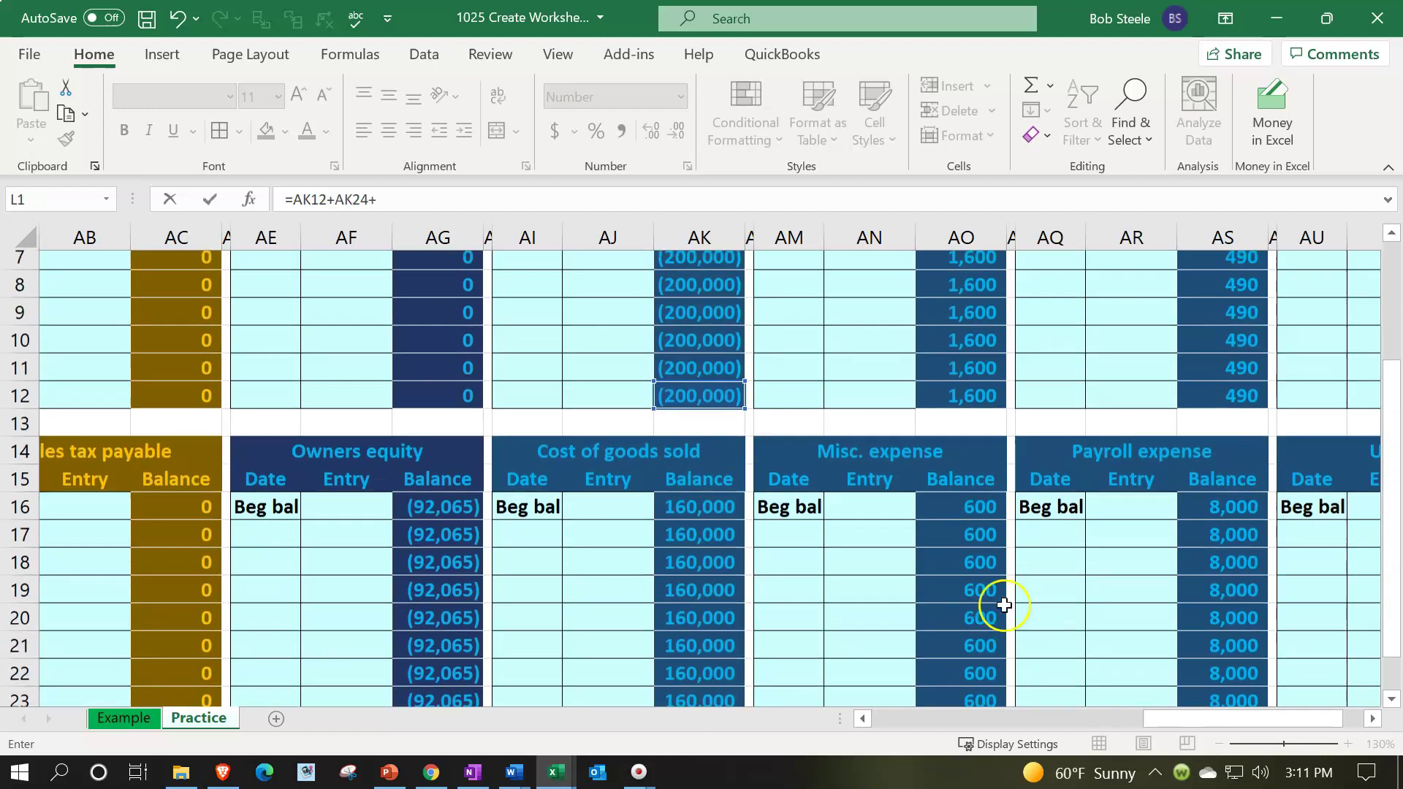
left_click(974, 401)
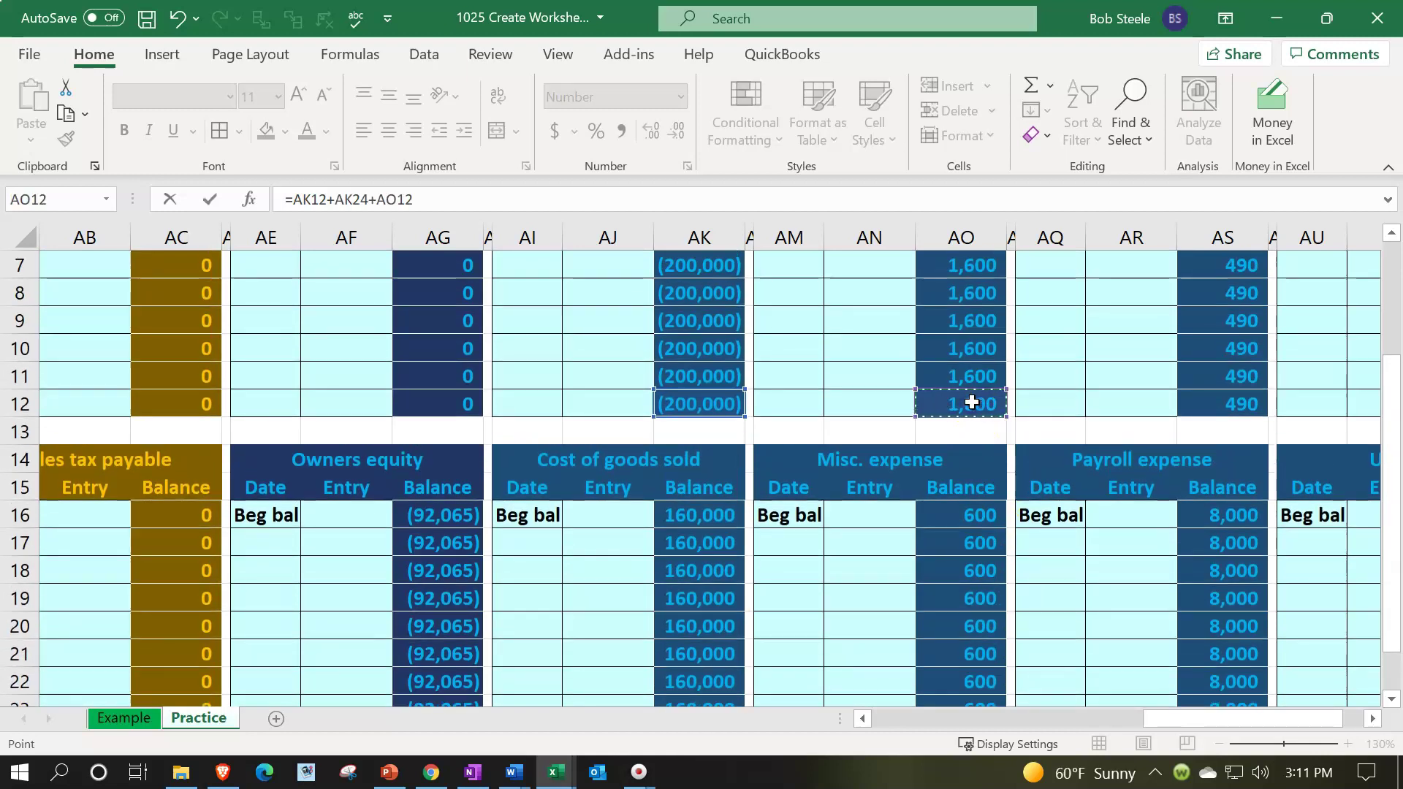
type("+")
scroll(1002, 491, "down", 1)
left_click(977, 660)
type("+")
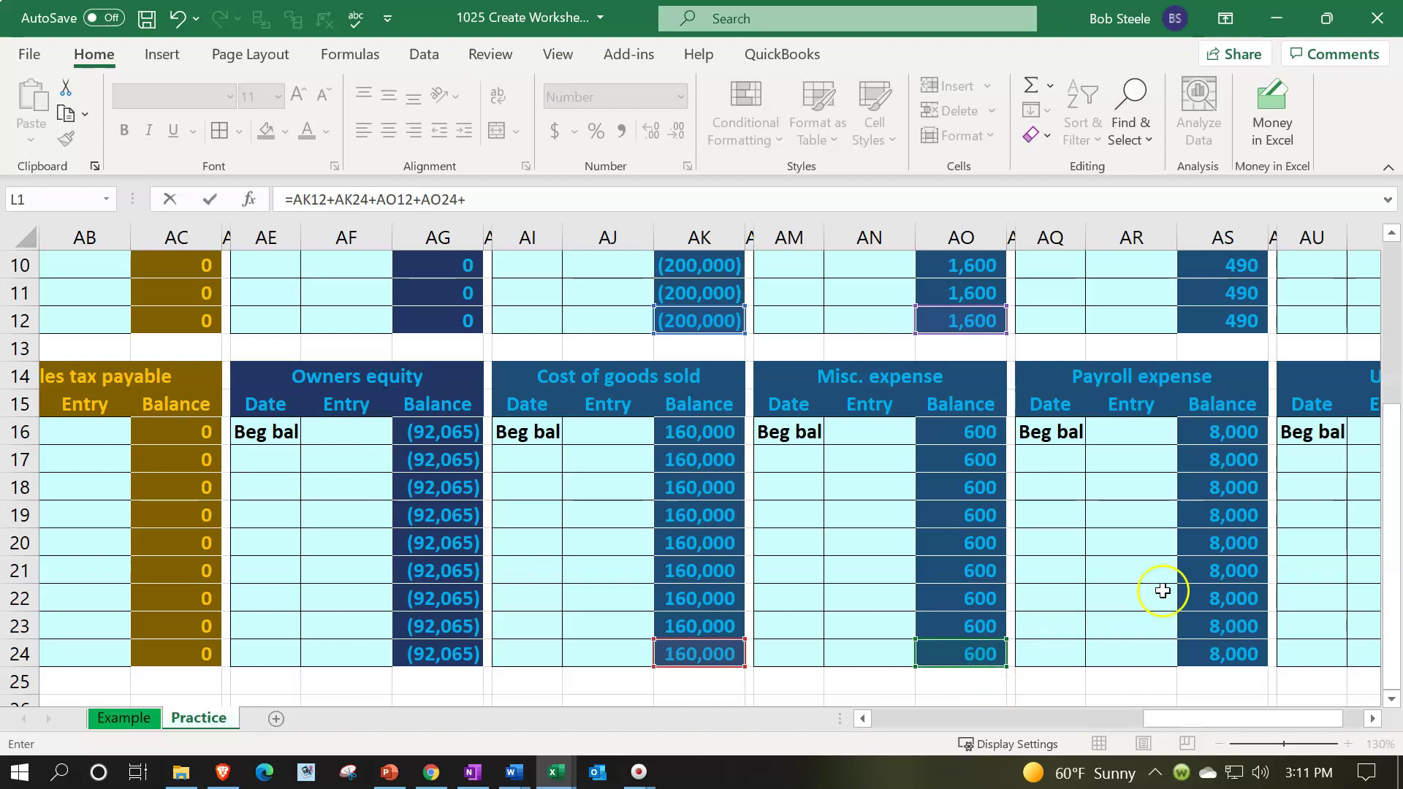
Step: Add the last balances of Office supplies (AS12) and Payroll expense (AS24) to the L1 formula
scroll(1275, 440, "up", 1)
left_click(1240, 403)
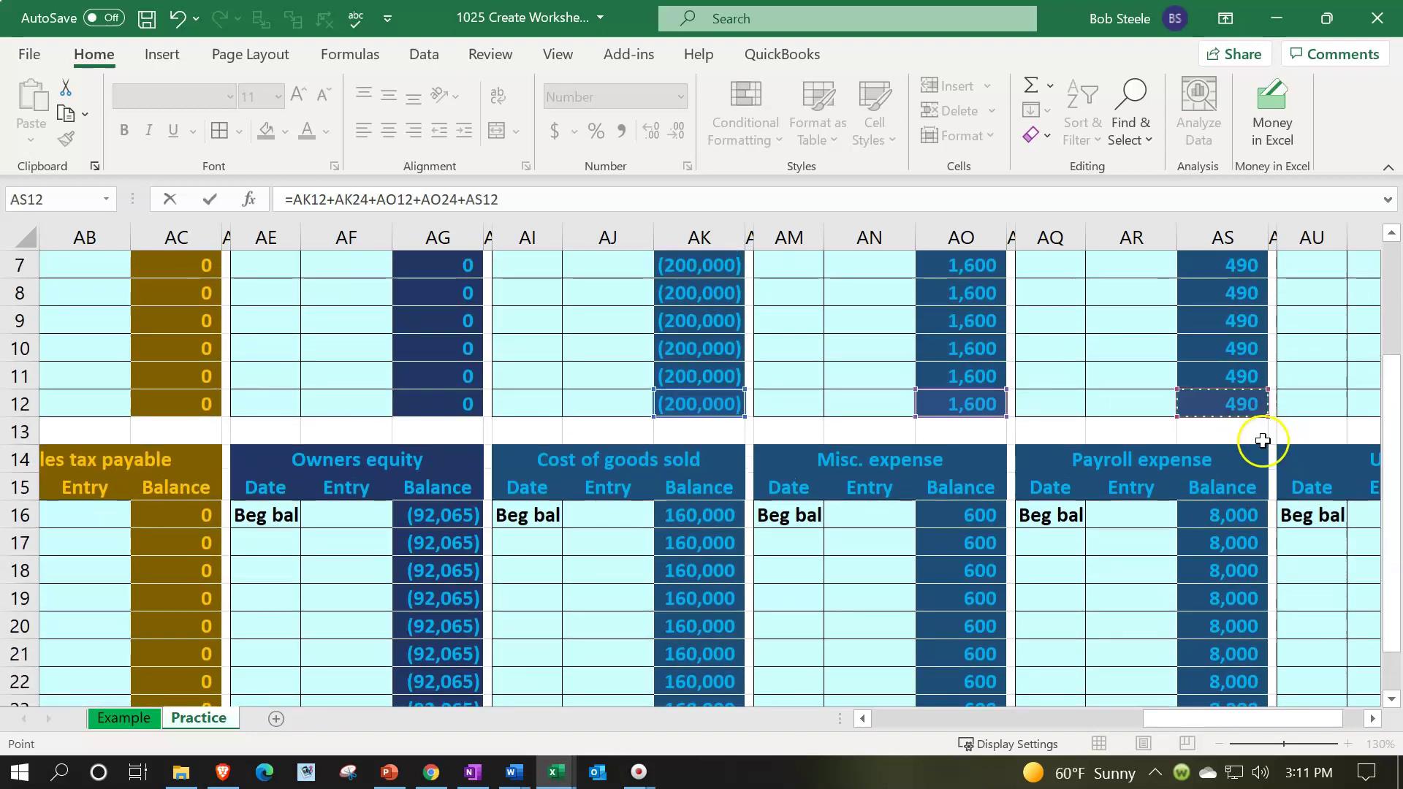
type("+")
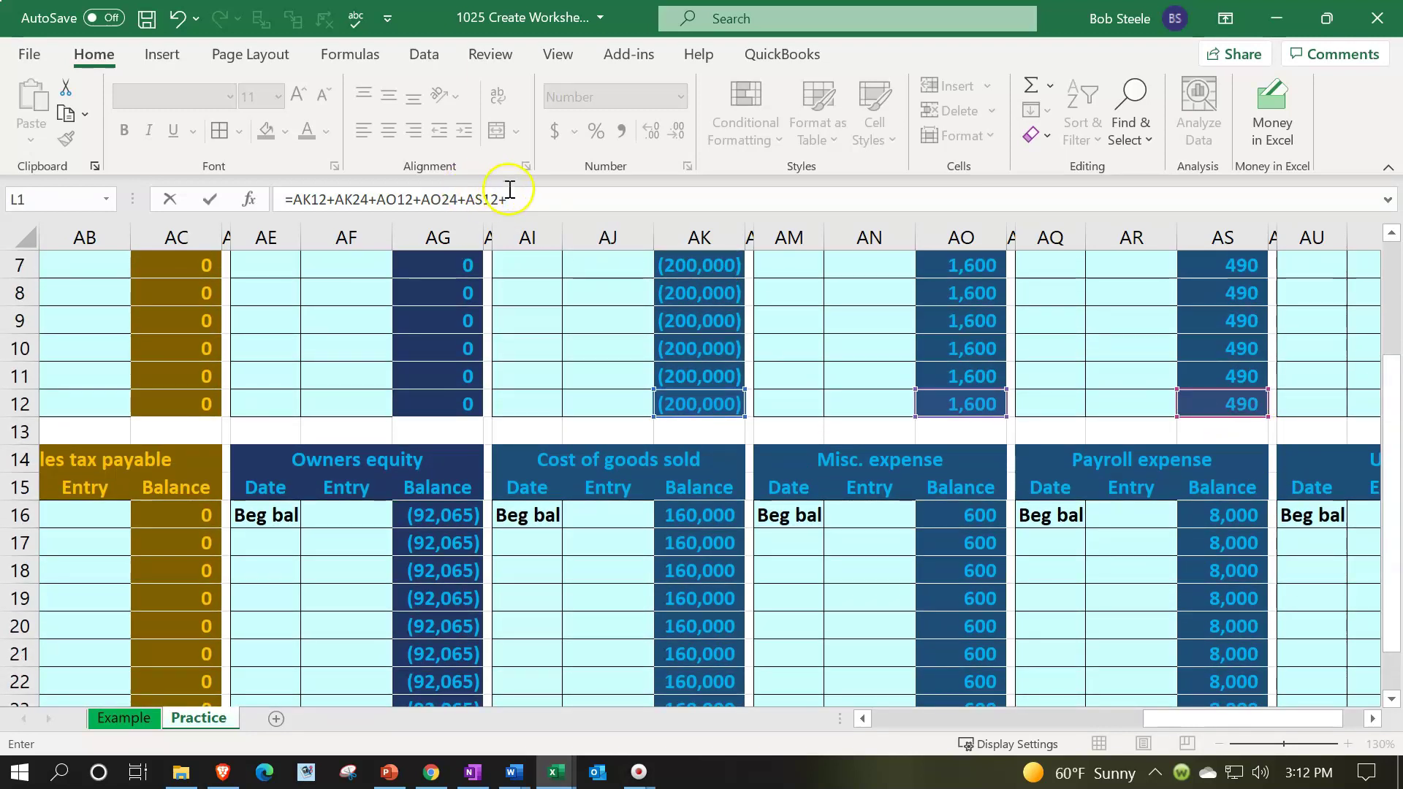
scroll(1243, 607, "down", 1)
left_click(1226, 653)
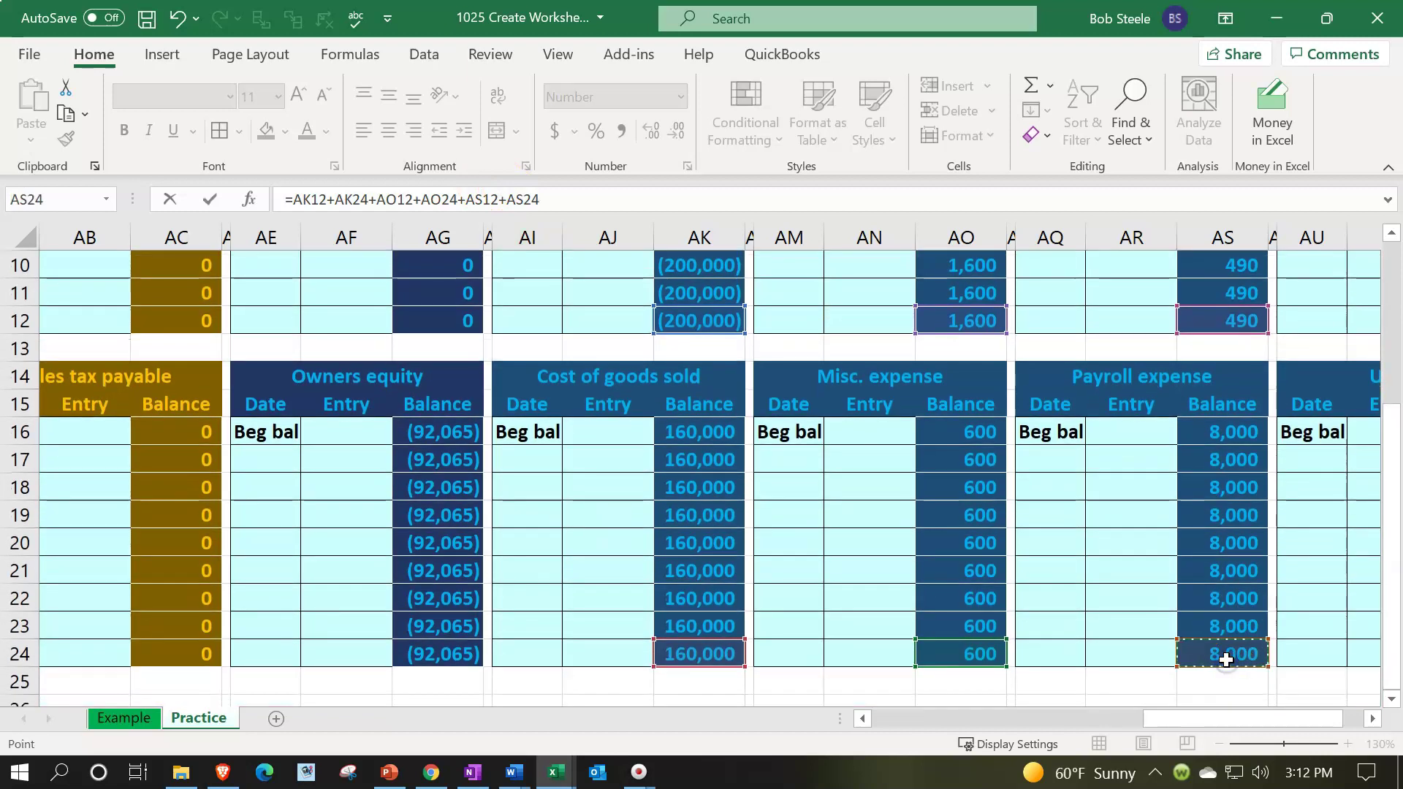
Step: Complete the L1 formula with the last balances of Telephone expense (AW12) and Utilities (AW24), and reselect L1
left_click_drag(1220, 720, 1328, 718)
left_click(1318, 319)
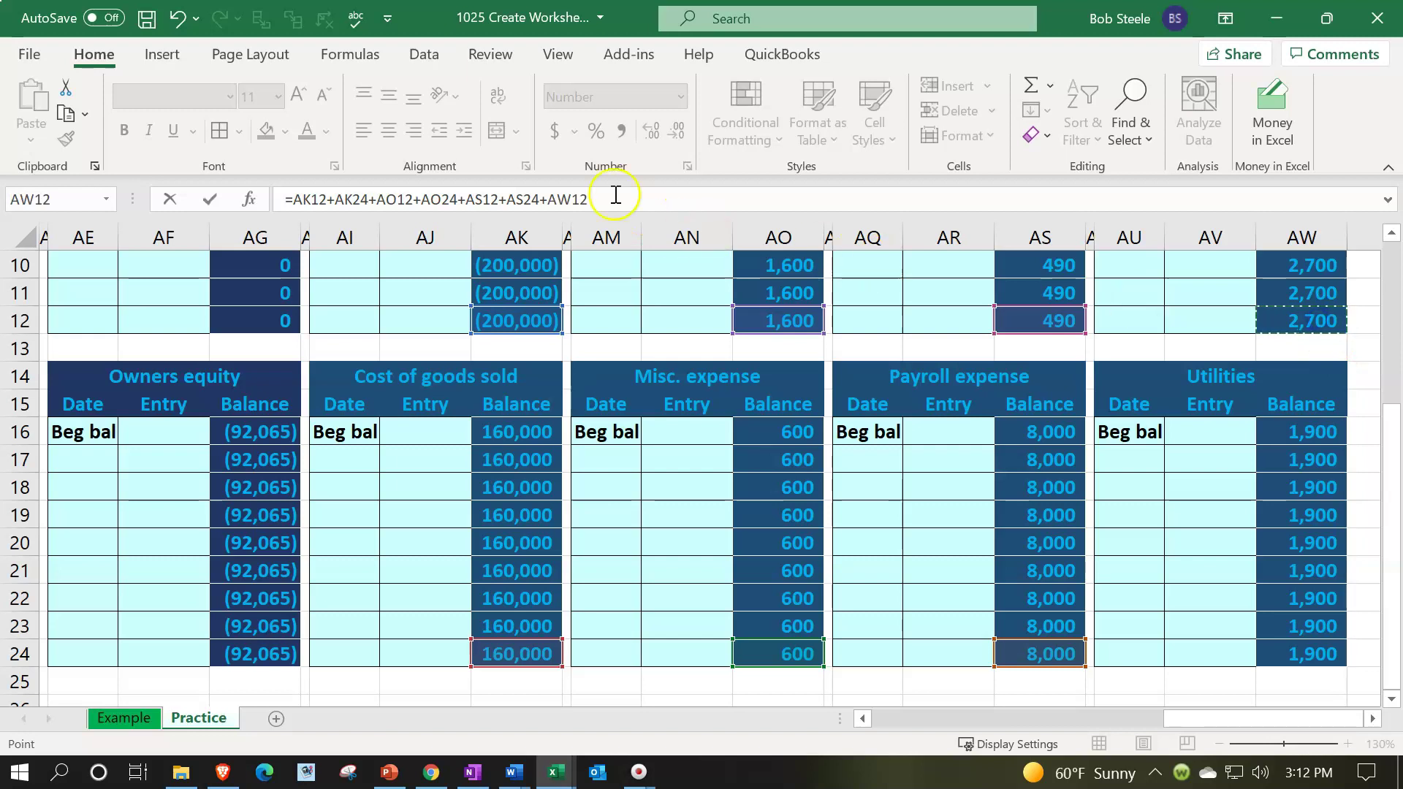
type("+")
left_click(1295, 651)
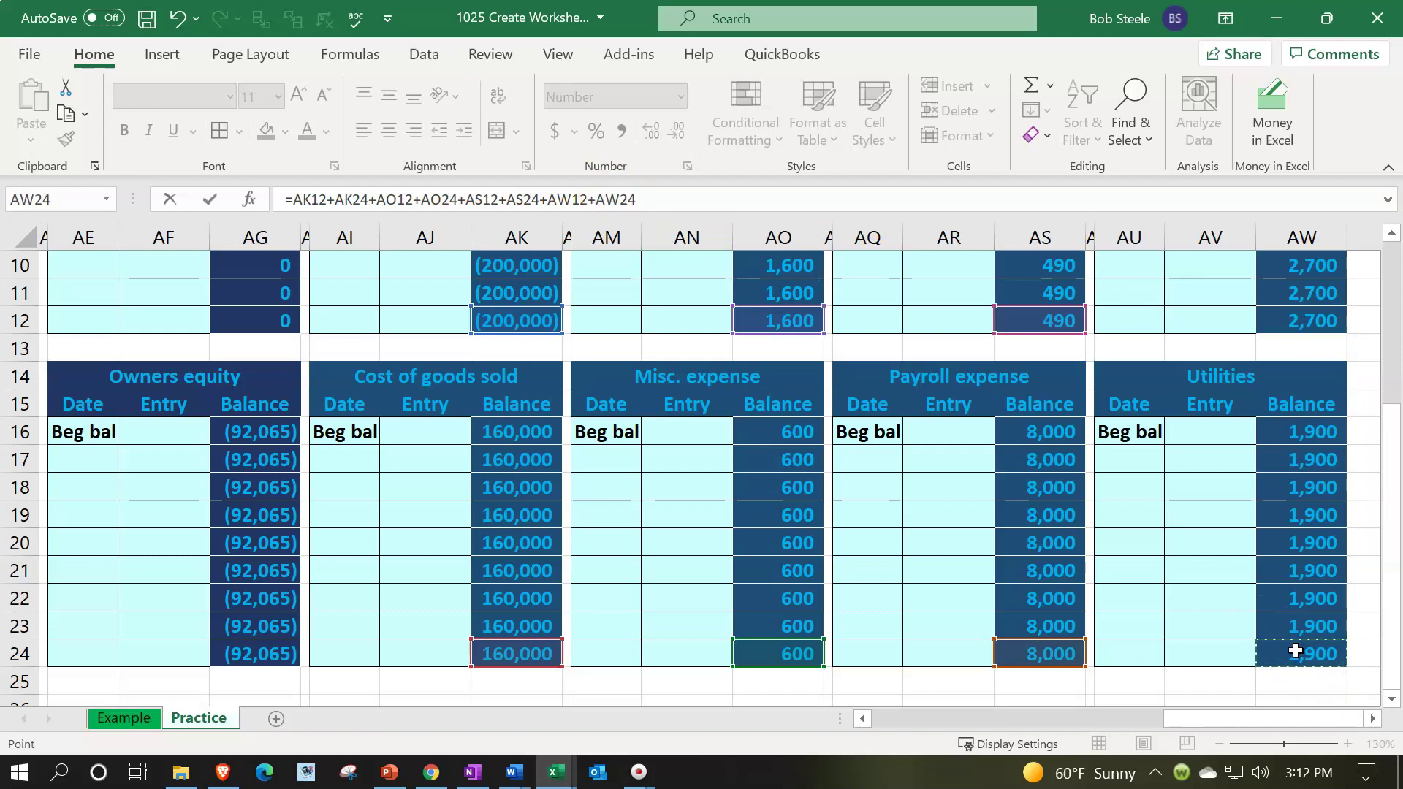
key("Return")
key("Up")
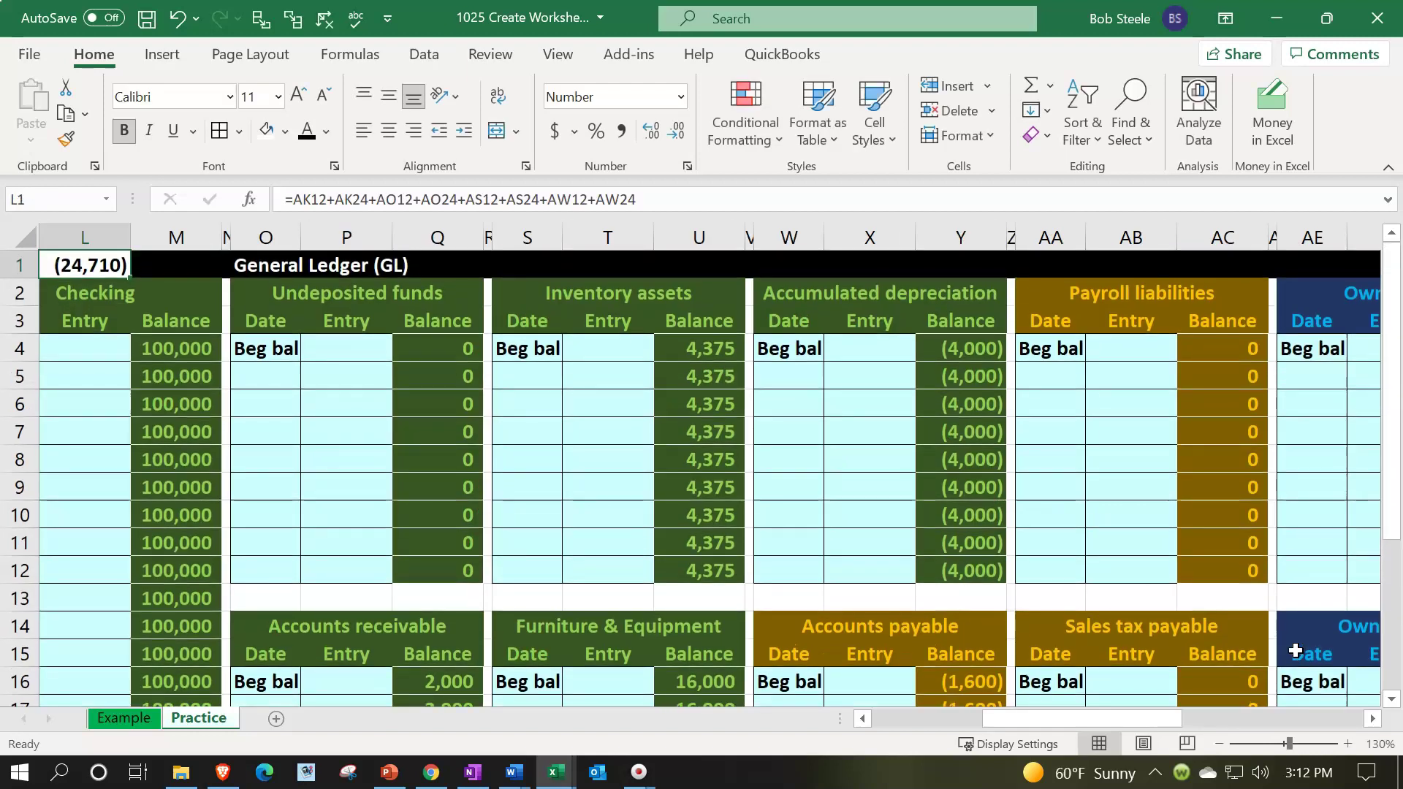
Step: Compare the general ledger net income in L1 with the net income in the Ending Trial Balance column, cell I24
key("Left")
key("Left")
key("Left")
key("Right")
key("Right")
key("Right")
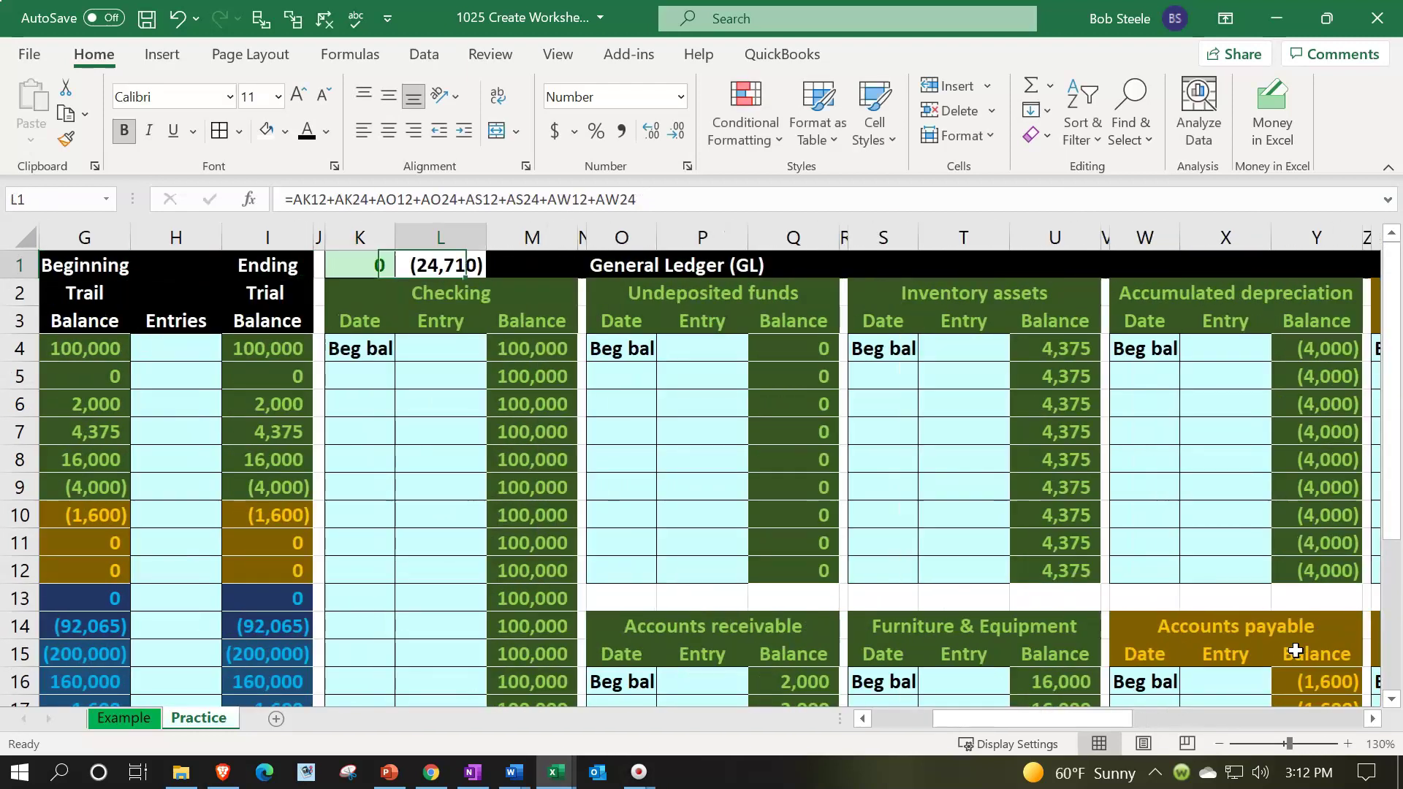
key("Left")
key("Left")
key("Left")
key("Left")
key("Left")
key("Left")
key("Left")
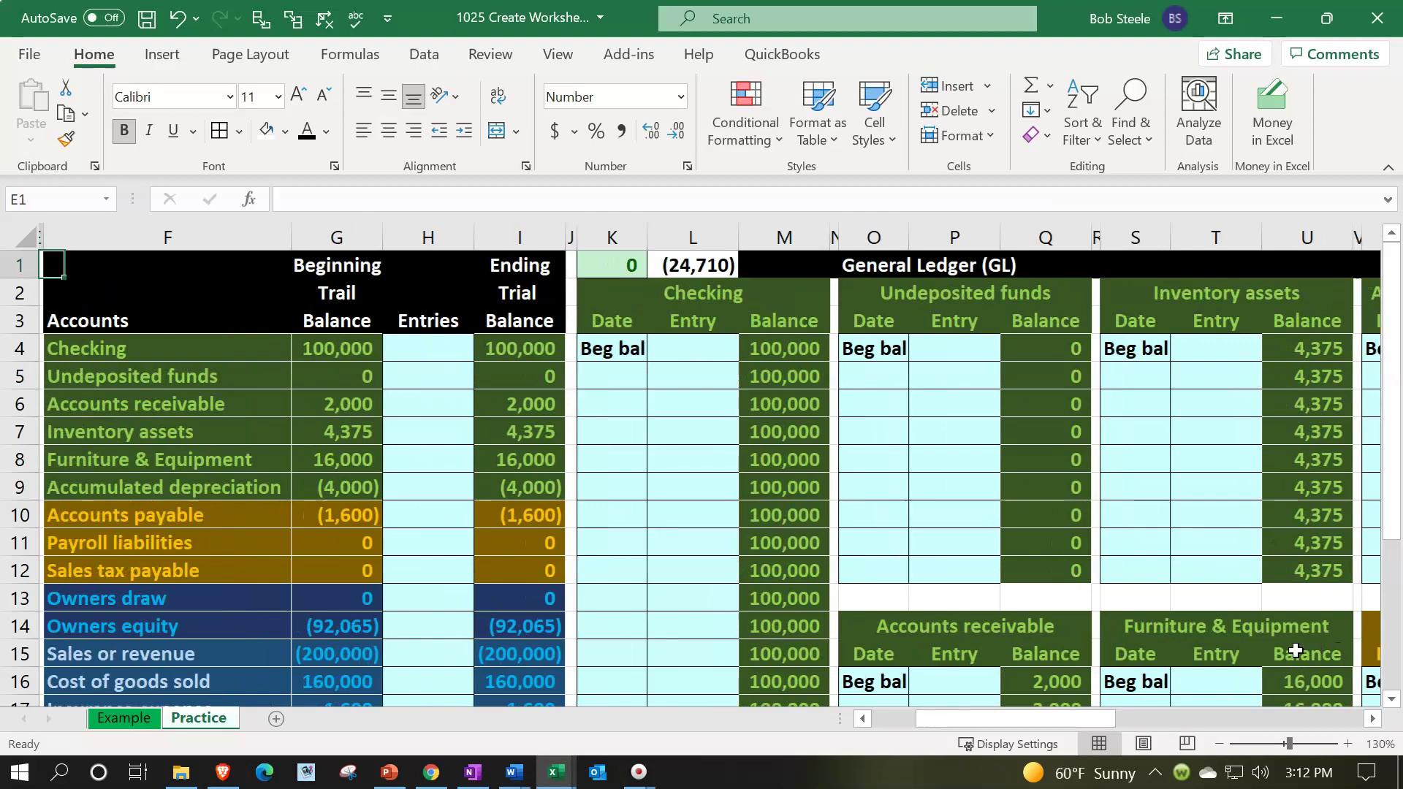
scroll(401, 614, "down", 3)
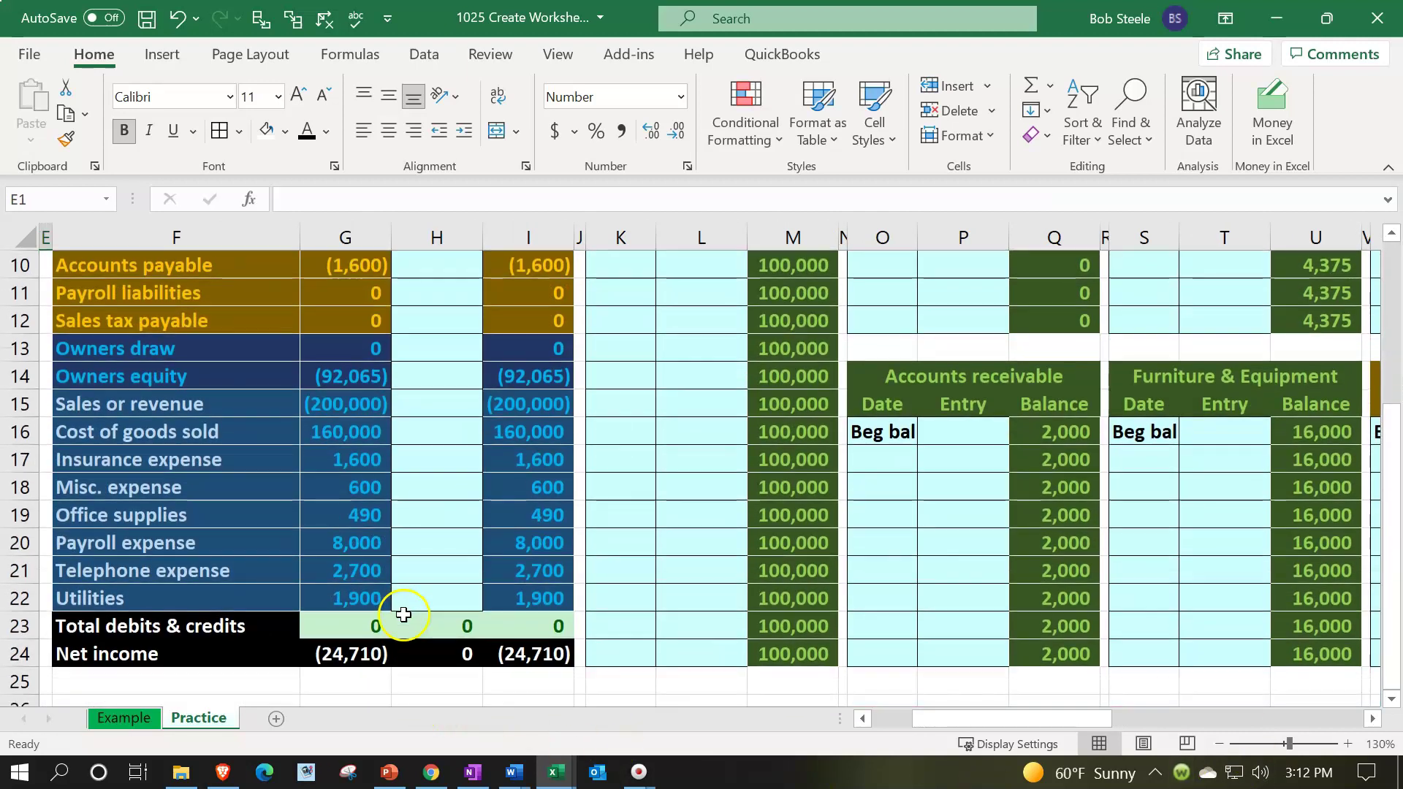
left_click(525, 654)
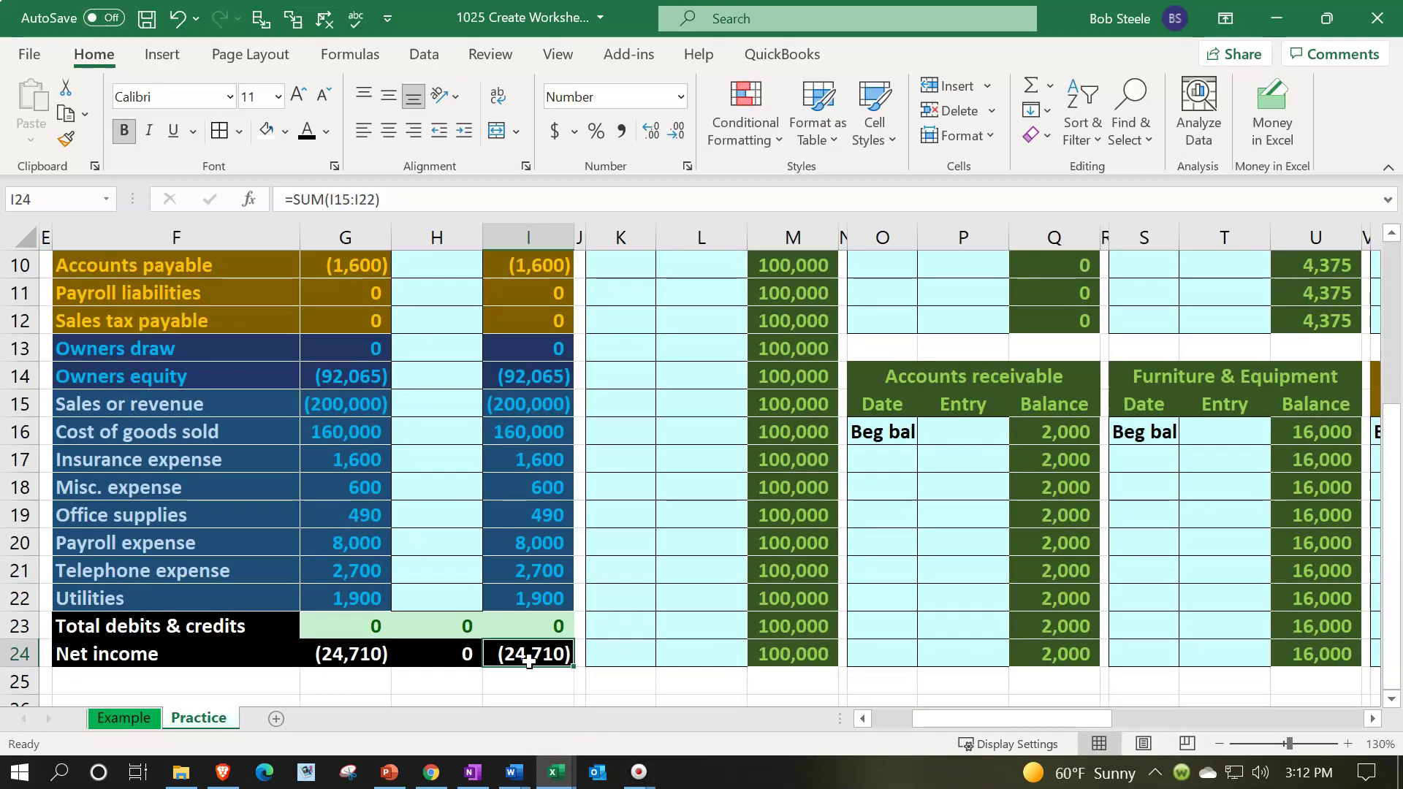
scroll(577, 652, "up", 3)
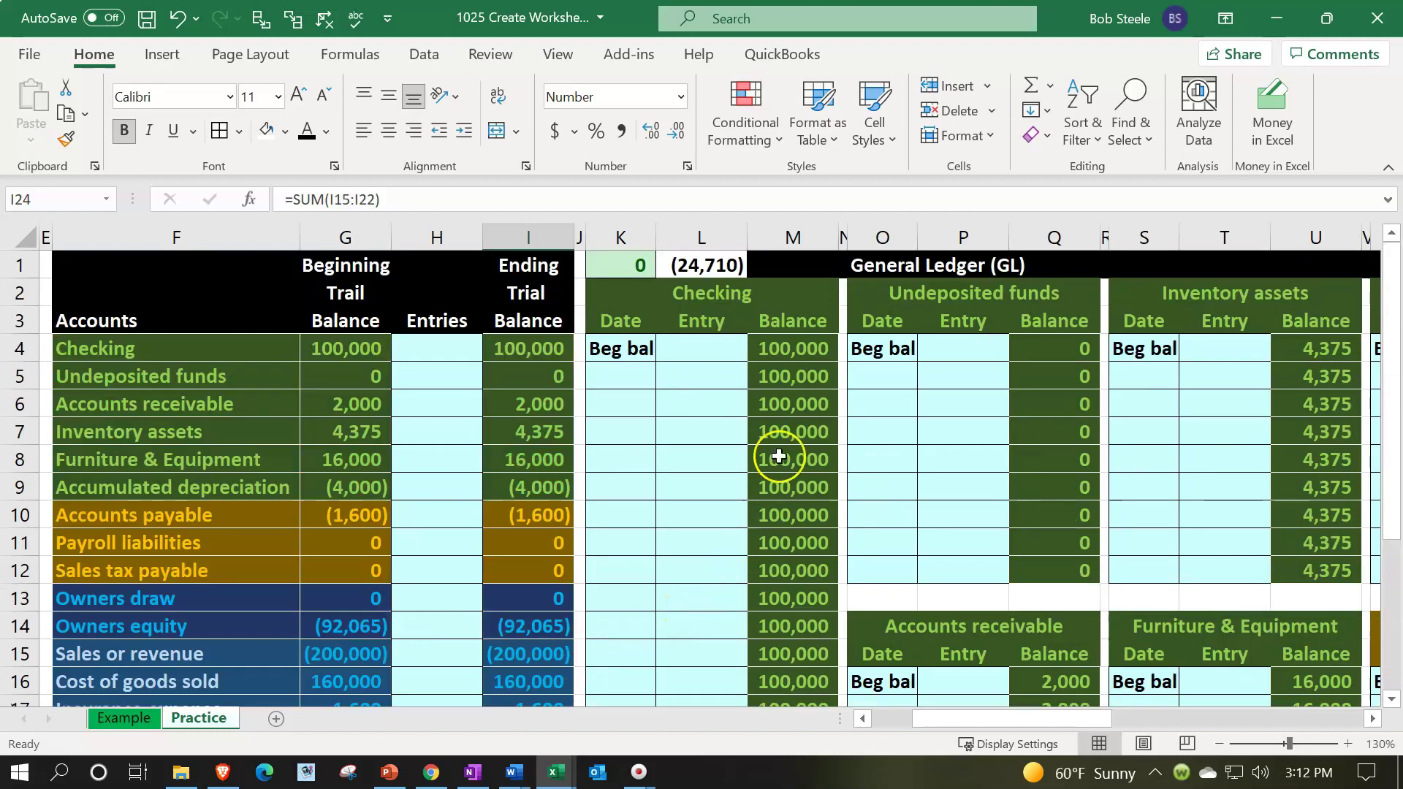
Step: Copy the formatting of cell L1 to cell M1
left_click(698, 268)
left_click(64, 135)
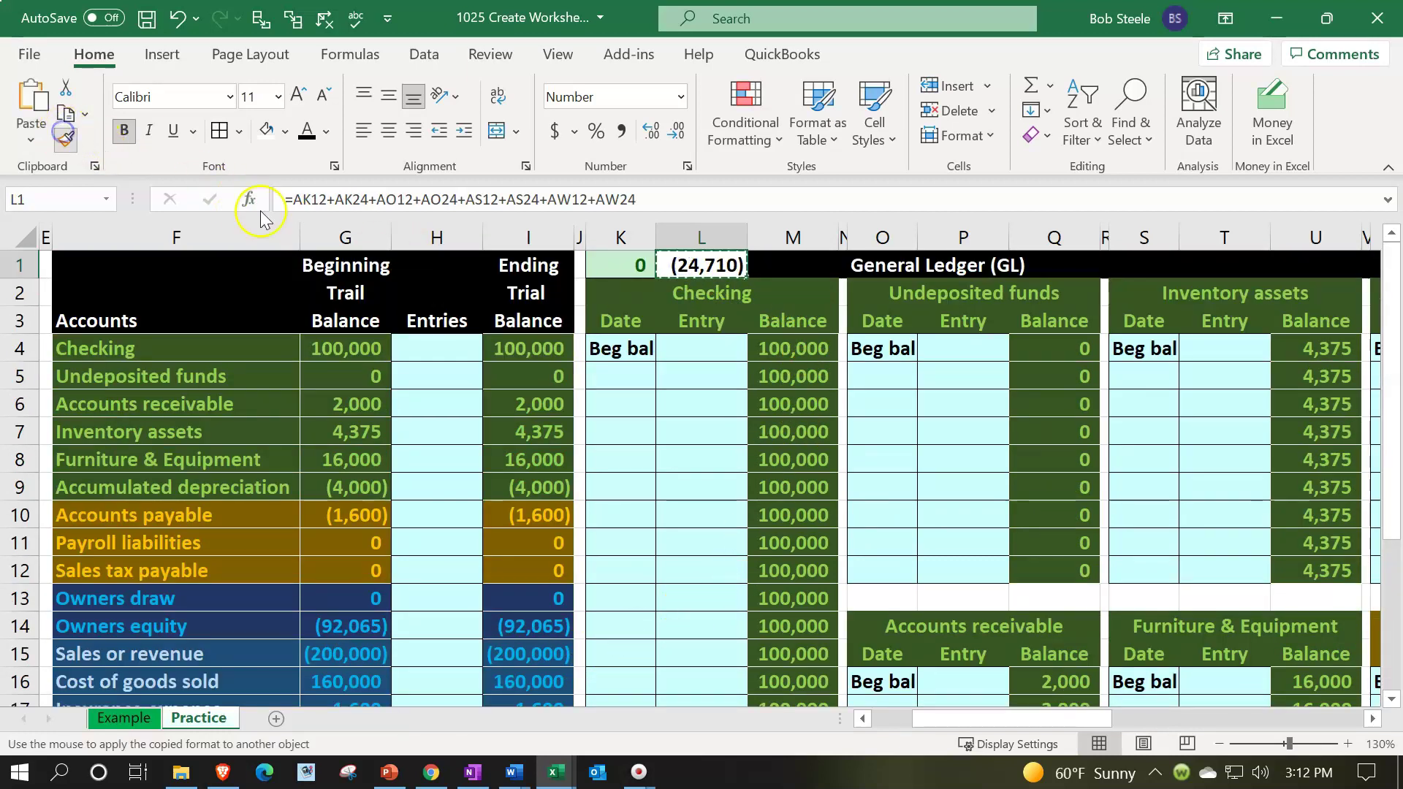
left_click(773, 260)
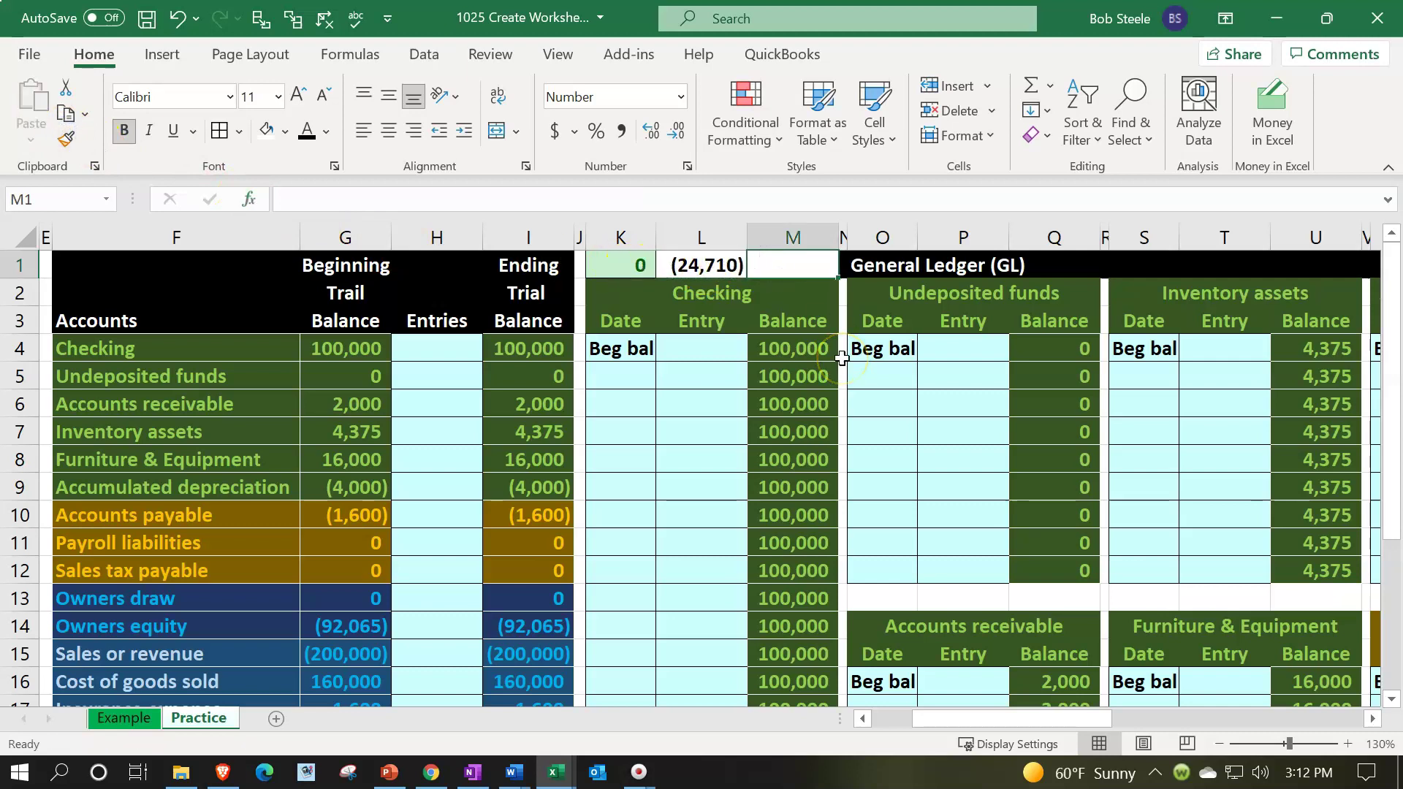
Step: Enter the check formula =L1-I24 in cell M1, subtracting the trial balance net income from the ledger net income
type("=")
key("Left")
type("-")
scroll(656, 569, "down", 3)
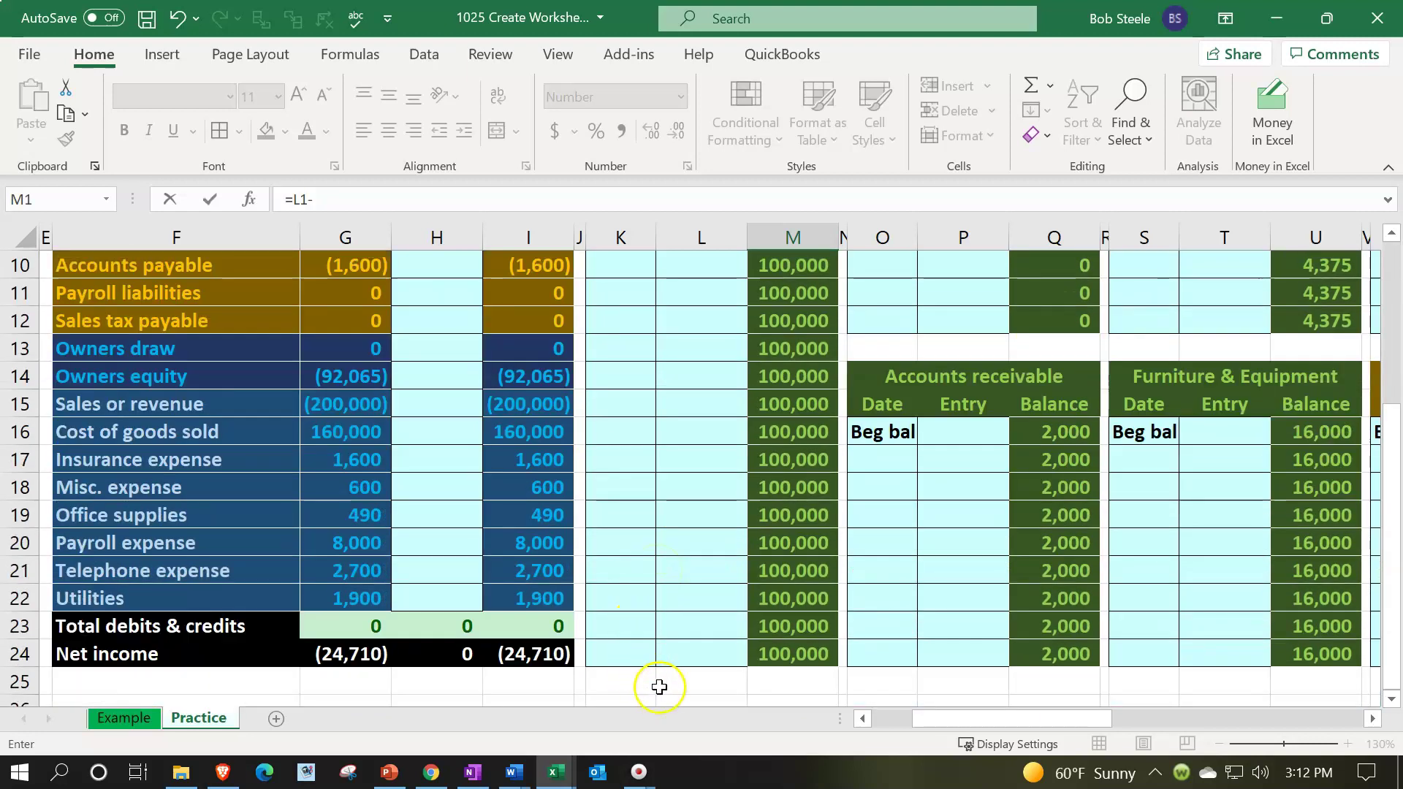
left_click(564, 660)
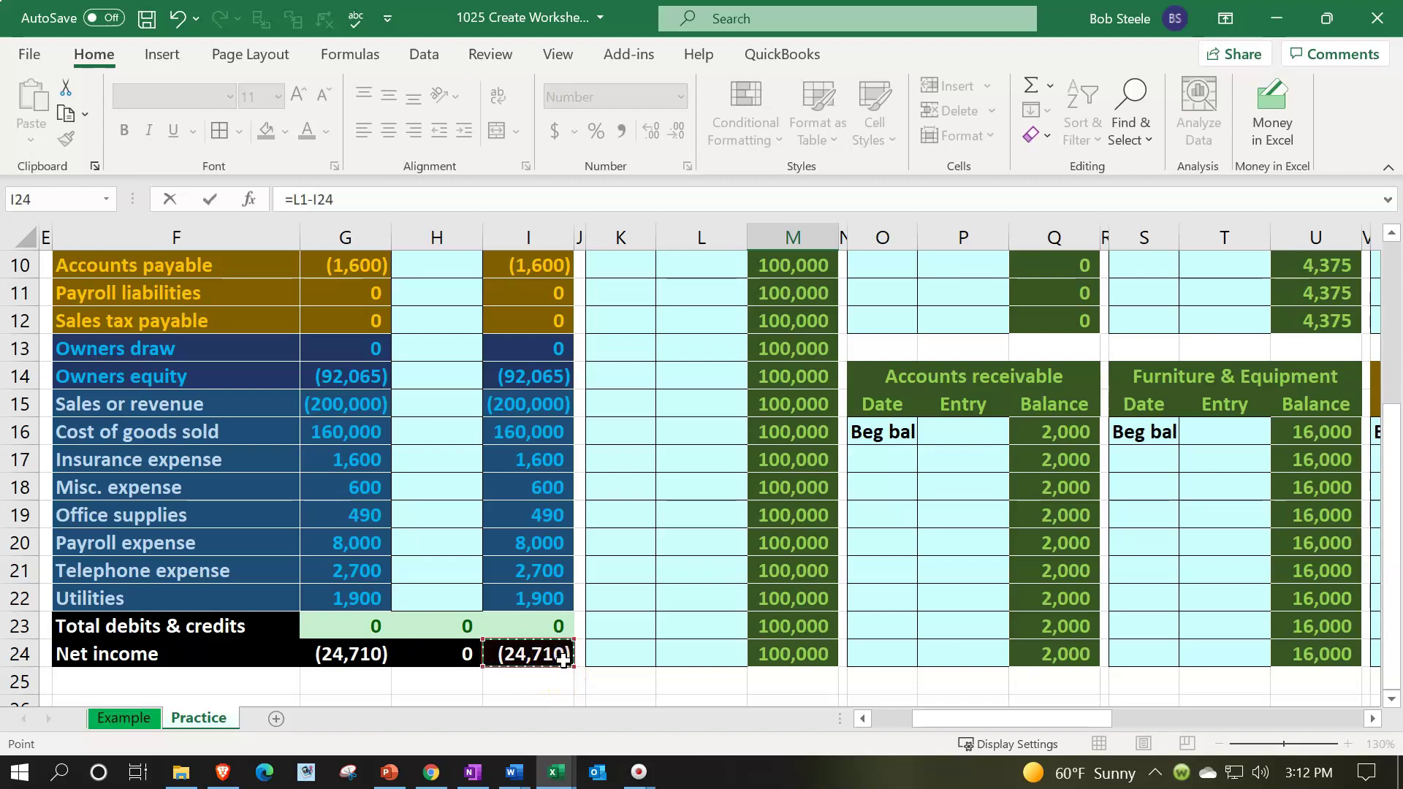
key("Return")
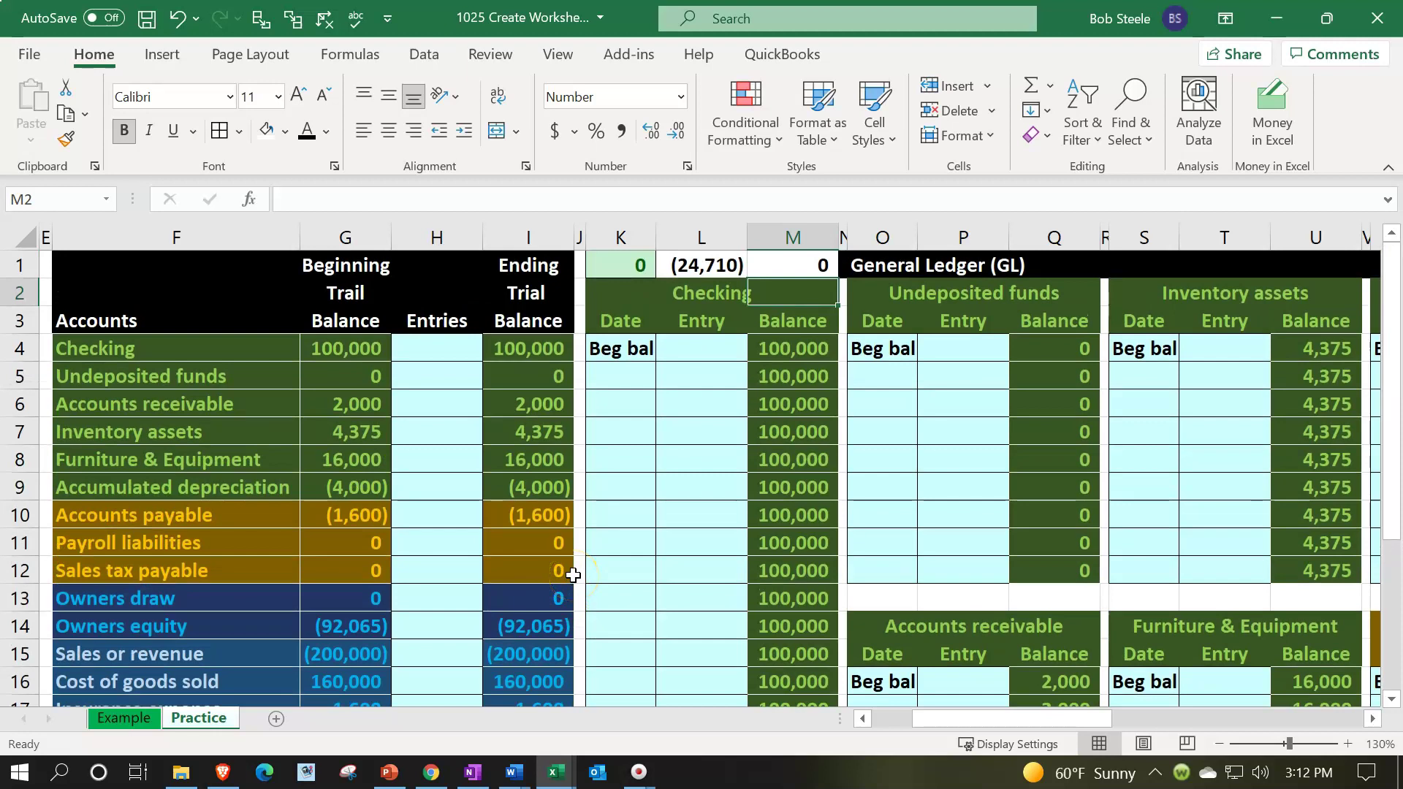
Step: Examine the check formula in M1 and the asset and liability balances in the Ending Trial Balance column
left_click(436, 658)
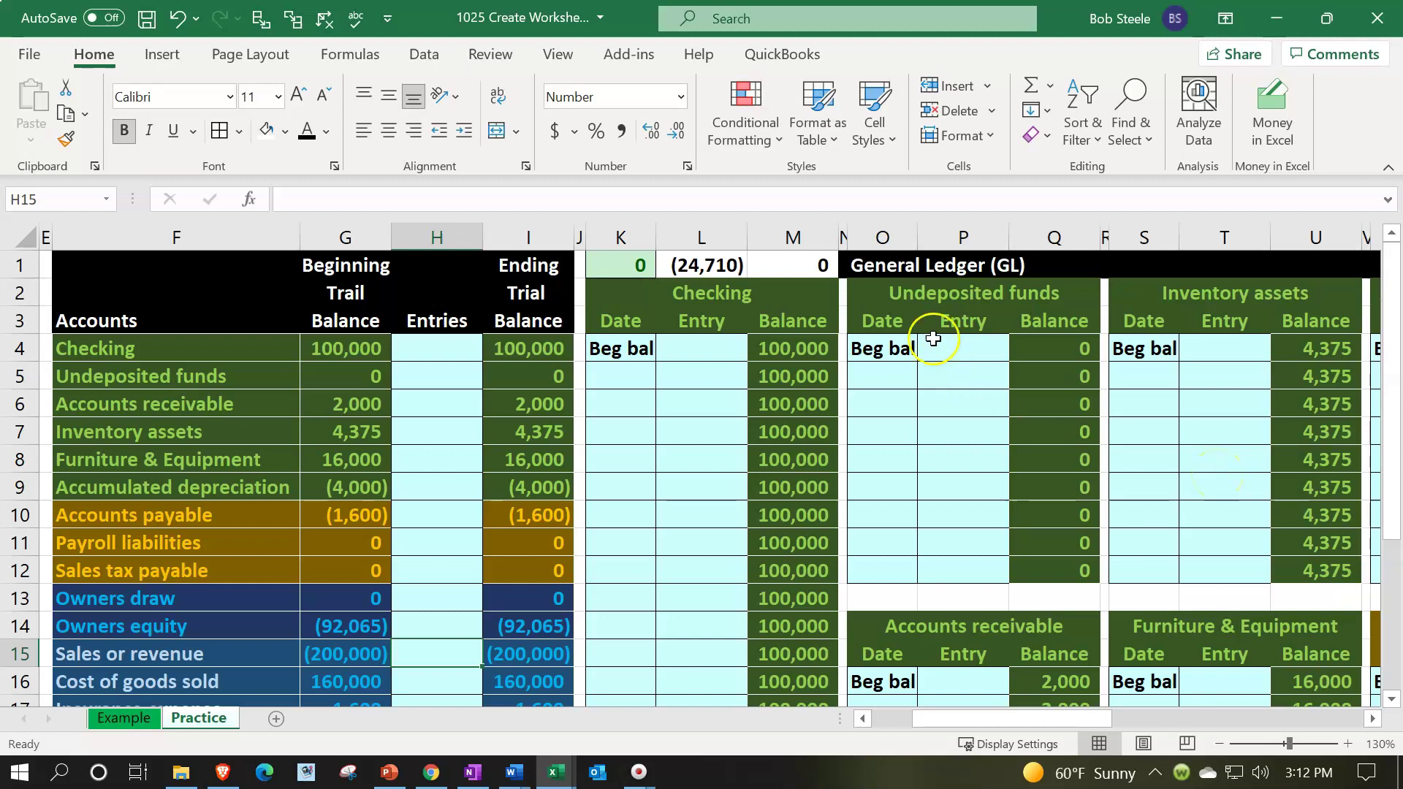
left_click(805, 272)
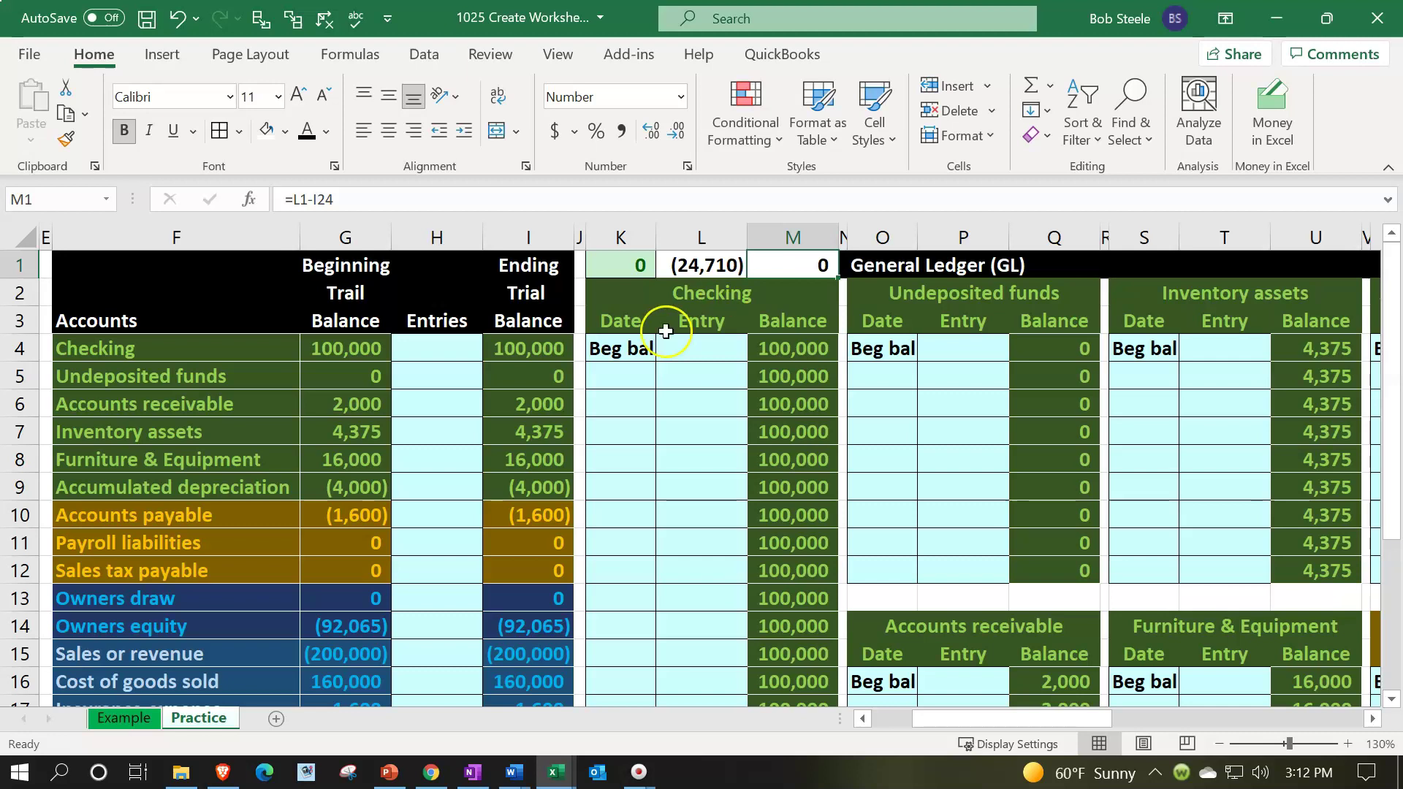
left_click_drag(539, 345, 551, 486)
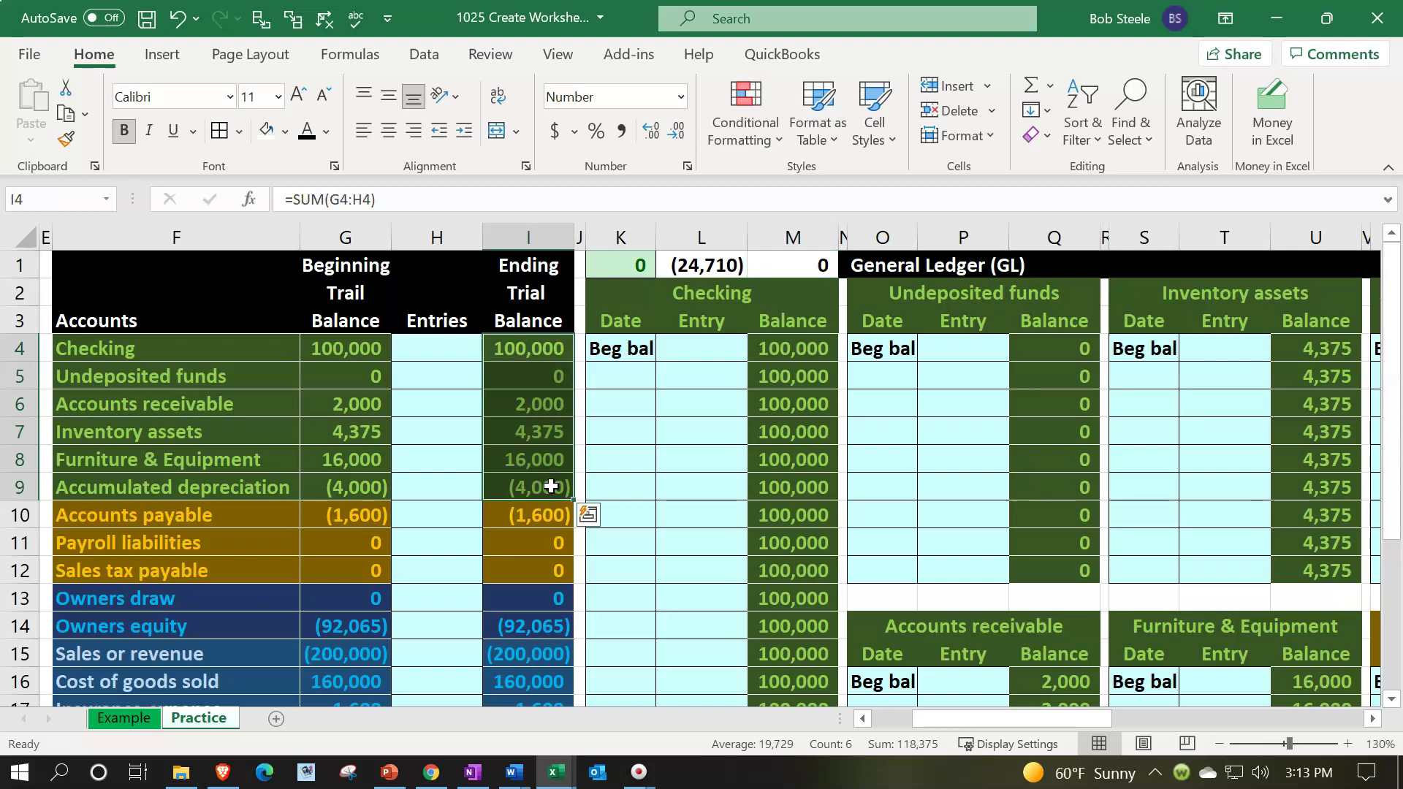
left_click_drag(551, 515, 551, 572)
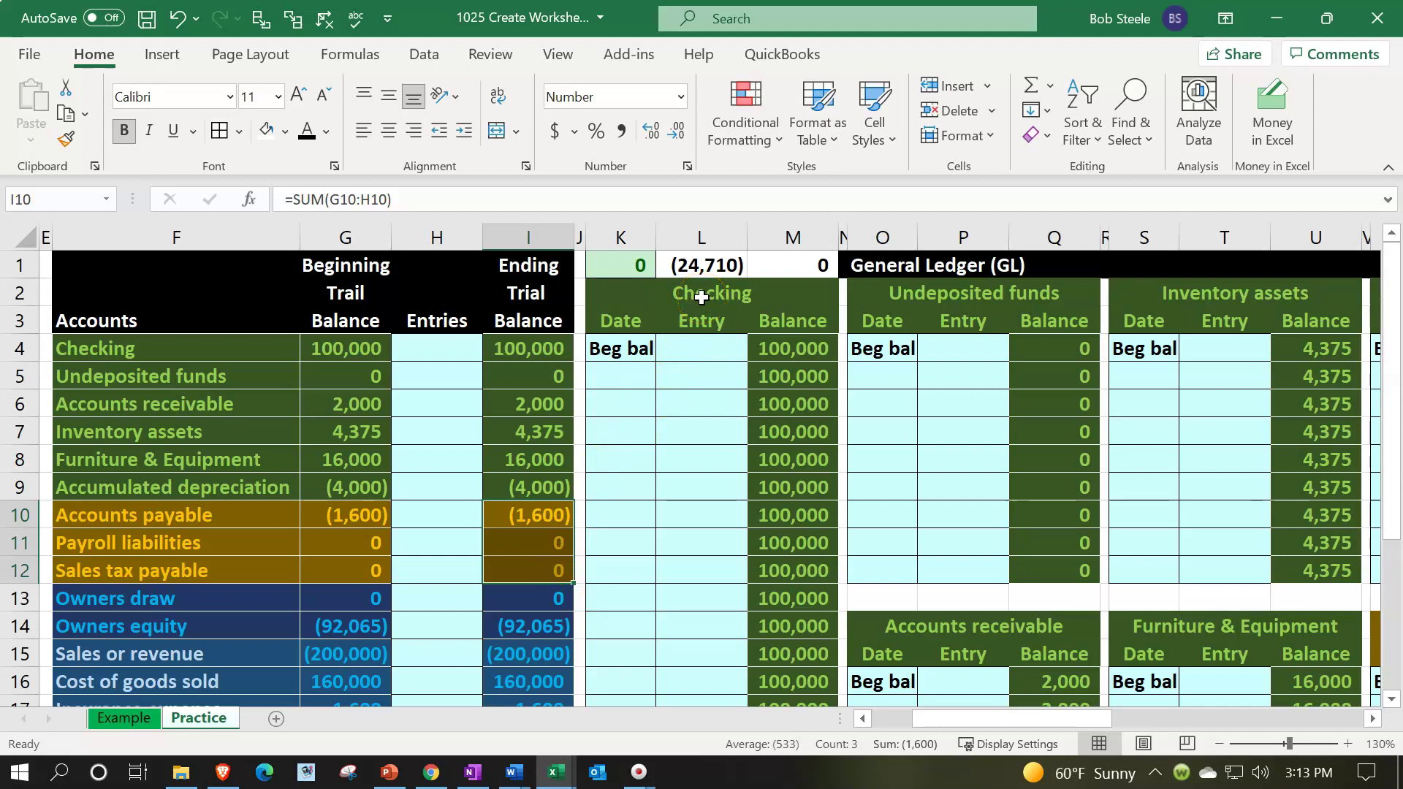
left_click(789, 263)
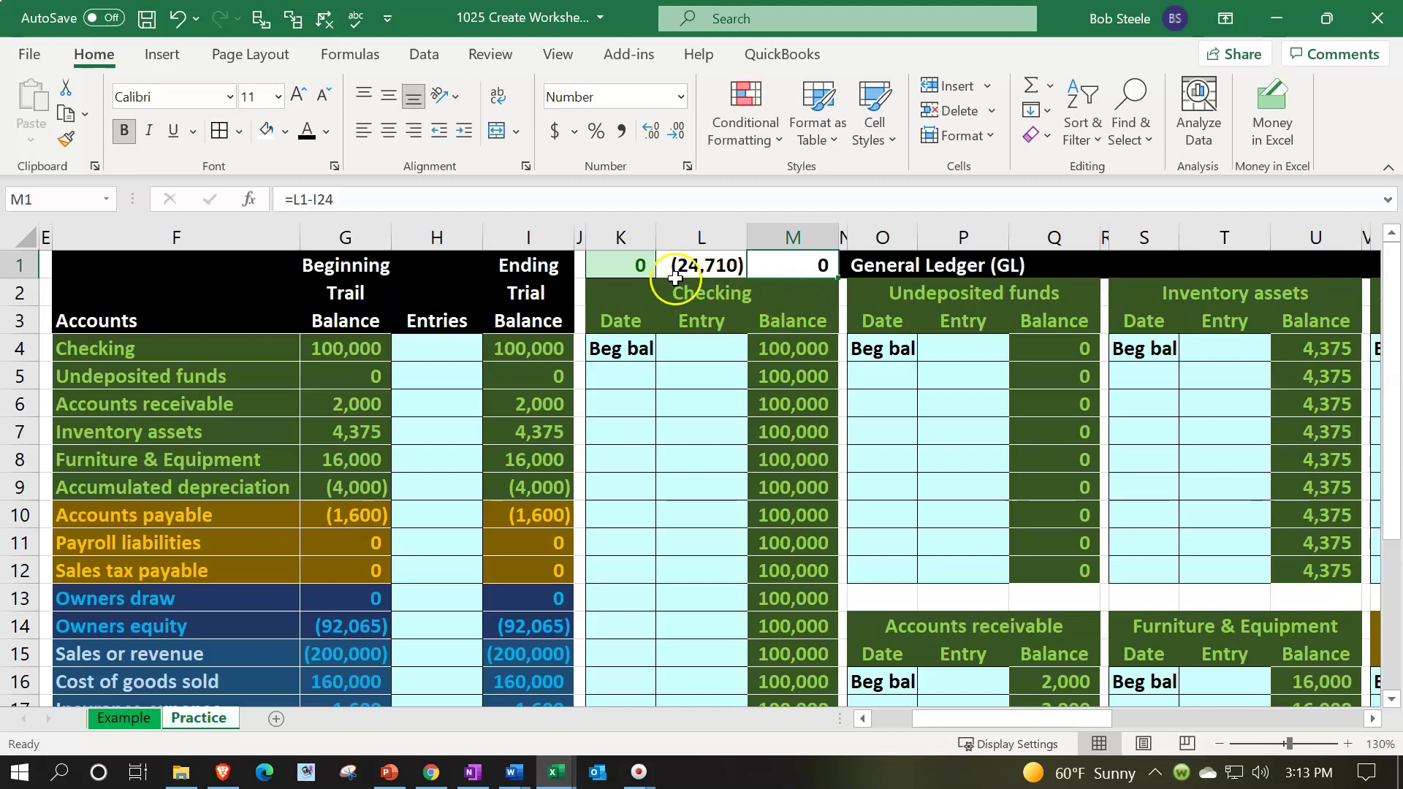
Step: Copy the green check-cell formatting of K1 to the net income check in M1
left_click(642, 267)
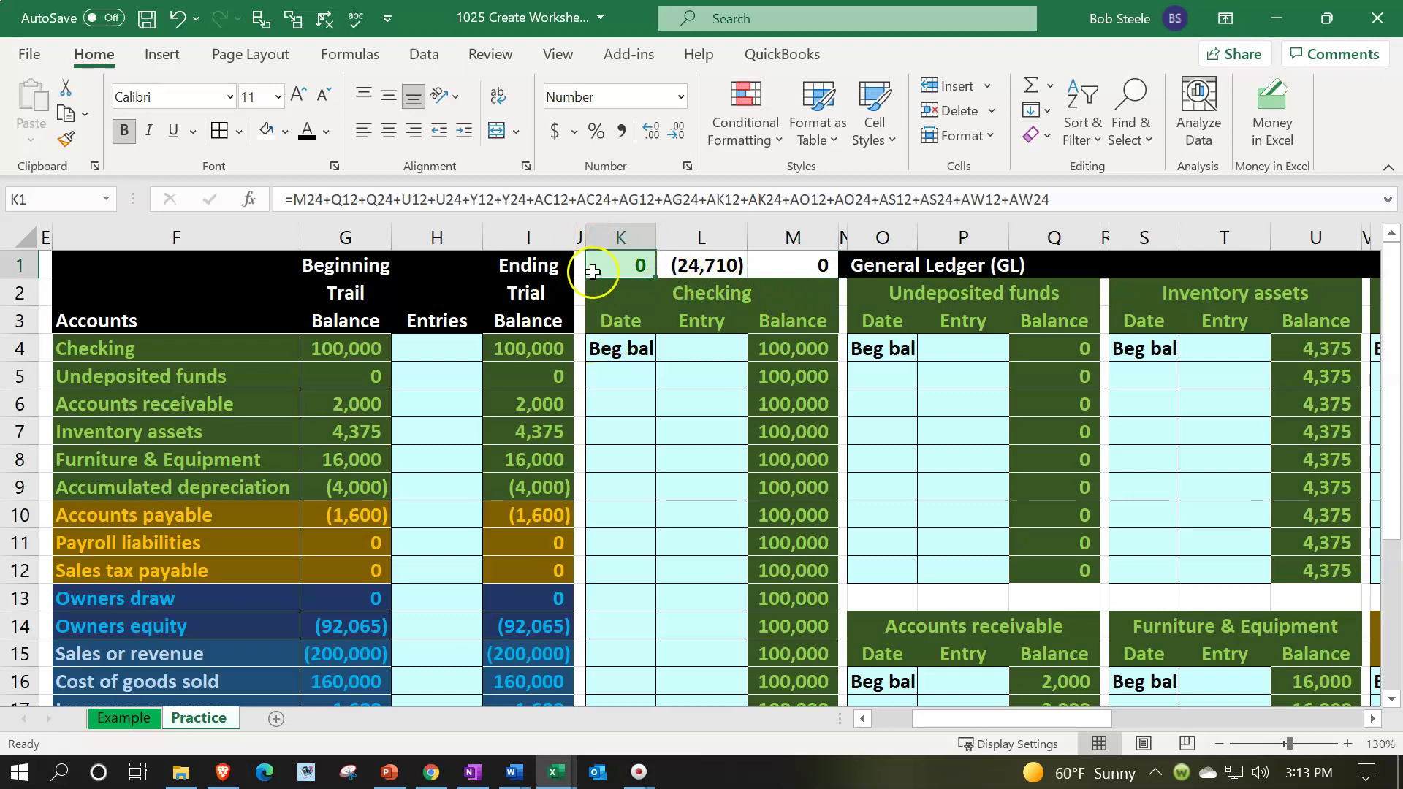
scroll(492, 448, "down", 3)
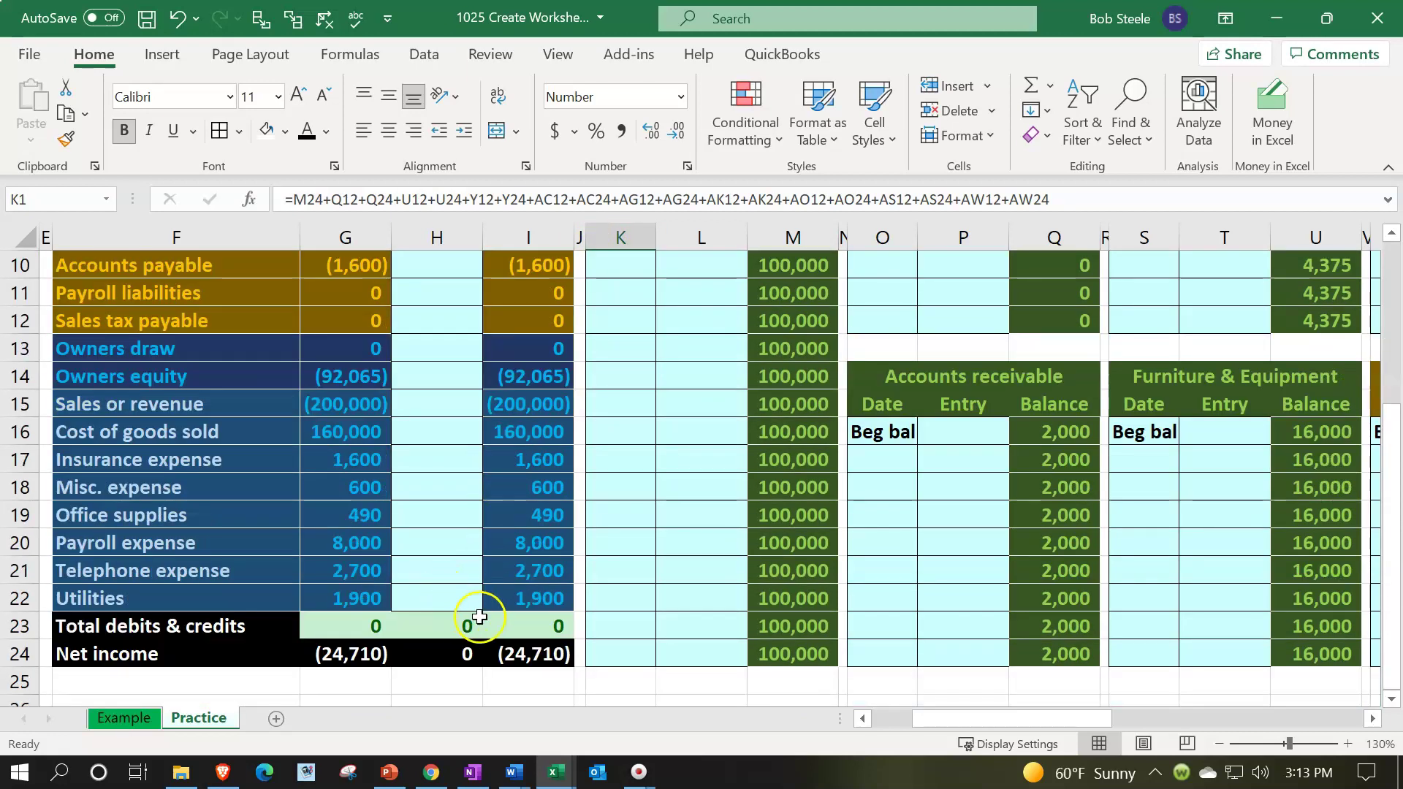
scroll(479, 617, "up", 3)
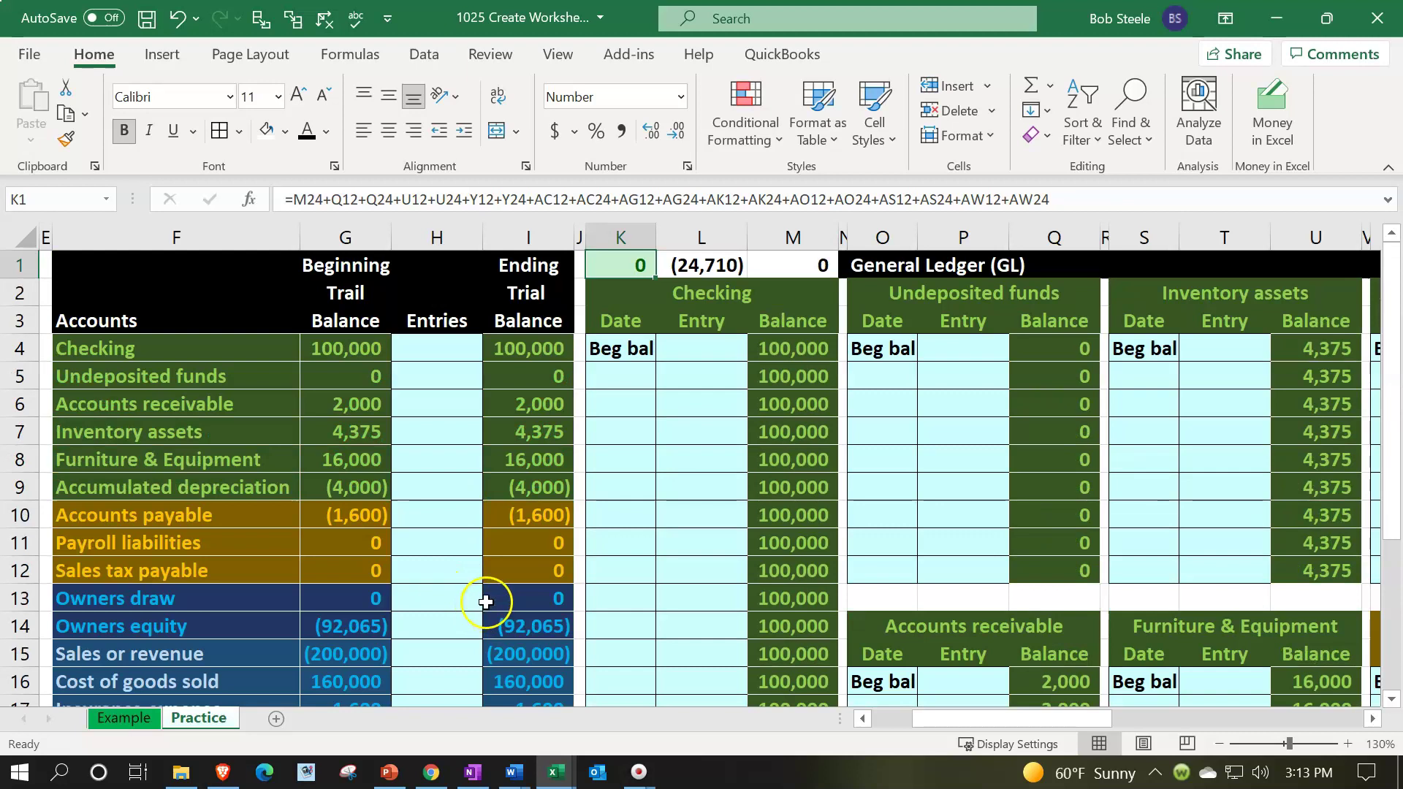
left_click(68, 141)
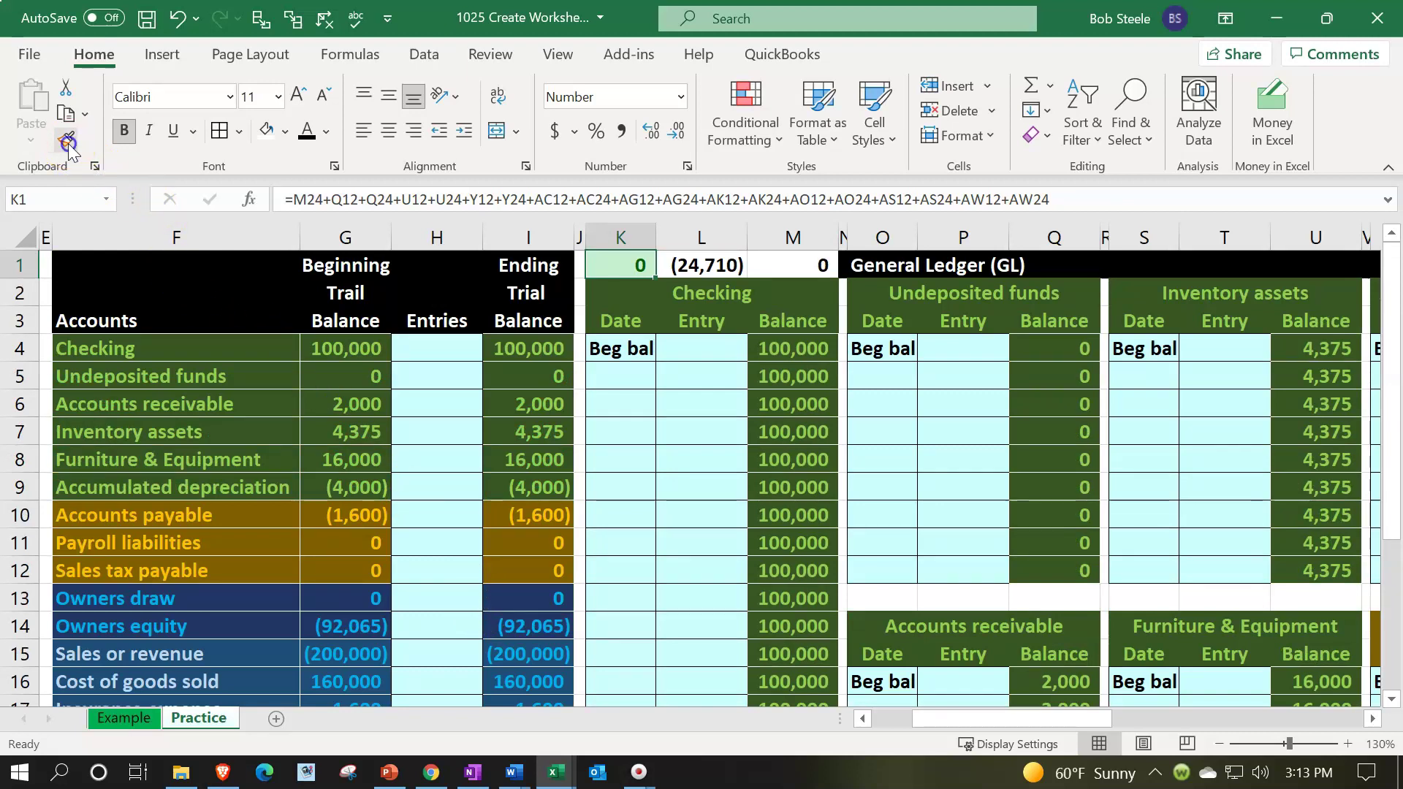
left_click(798, 262)
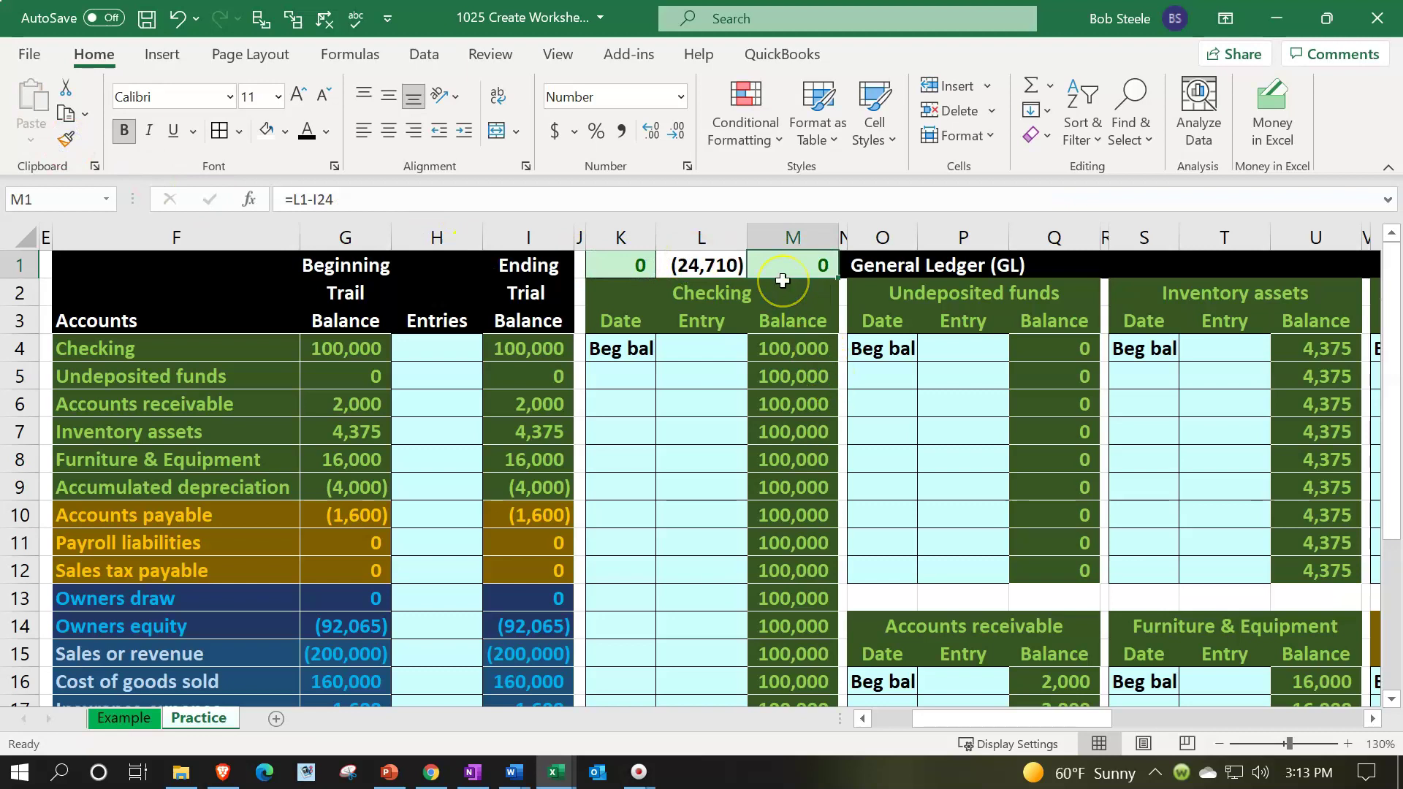
Step: Test the conditional formatting of cell M1 with a value of -2
type("-12")
key("ctrl+Return")
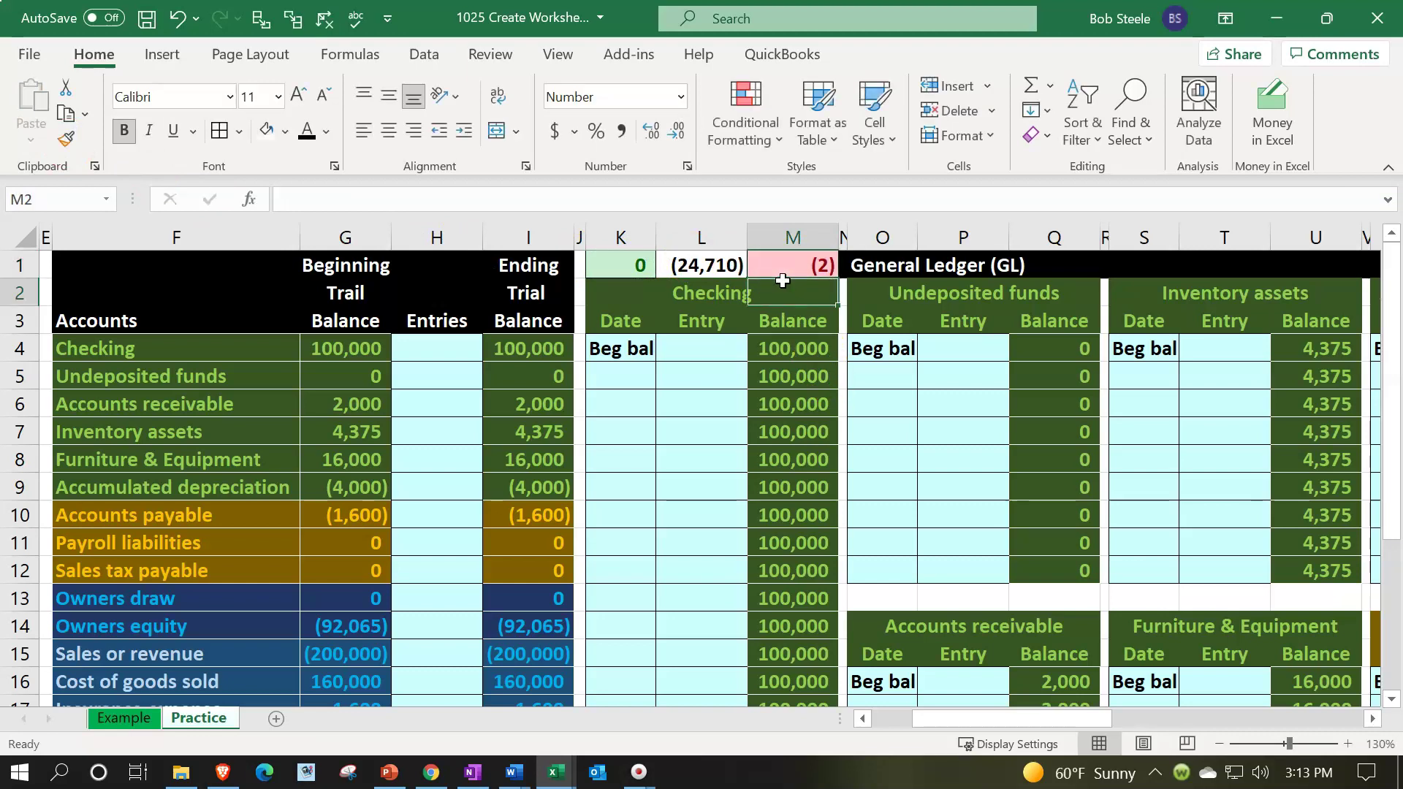
Step: Test the conditional formatting of the net income check in M1 with the values -2 and 0
type("-2")
key("Return")
key("Up")
type("0")
key("Return")
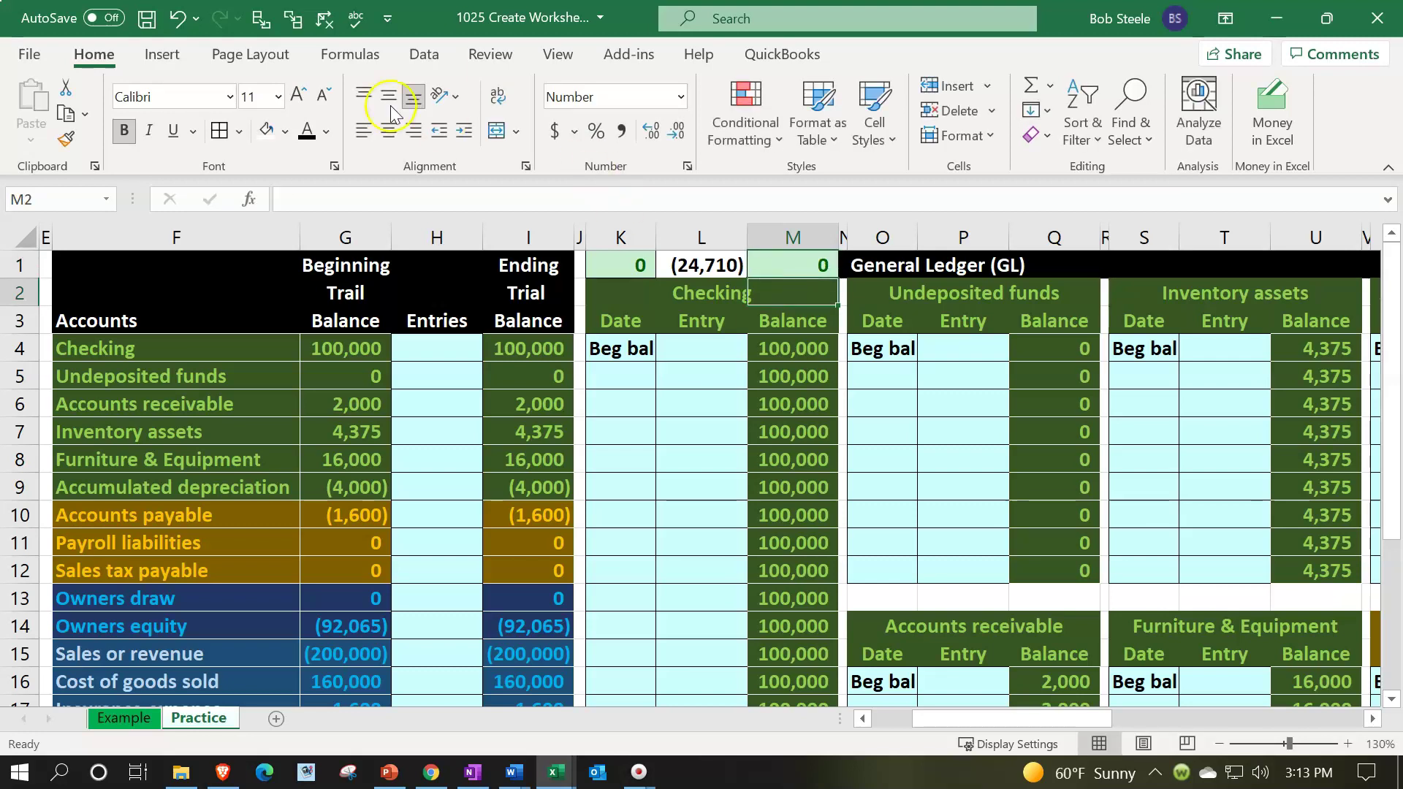
Step: Undo the test values in M1 and restore the =L1-I24 formula with its green check-cell formatting
left_click(171, 22)
left_click(171, 22)
left_click(171, 22)
left_click(171, 22)
left_click(171, 22)
left_click(175, 21)
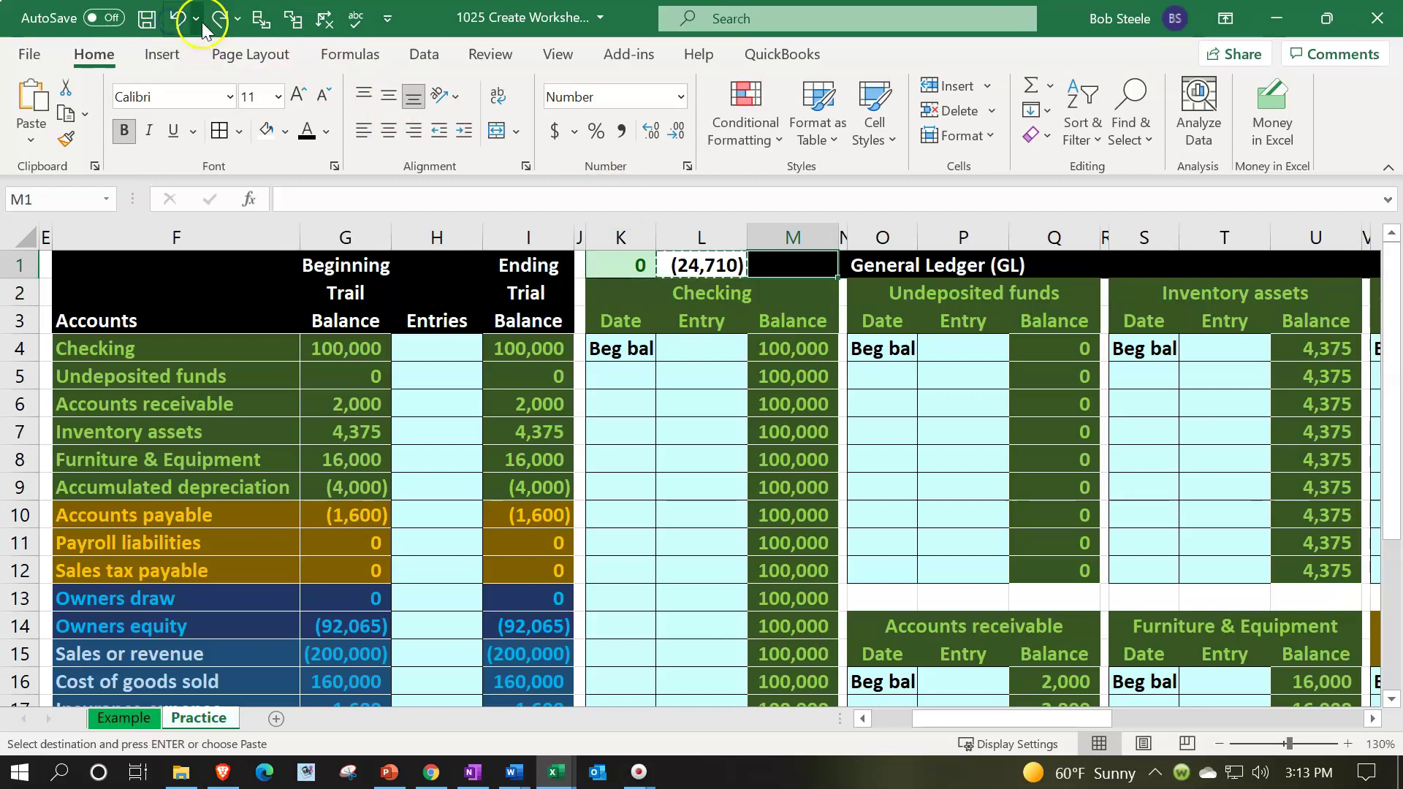
left_click(217, 22)
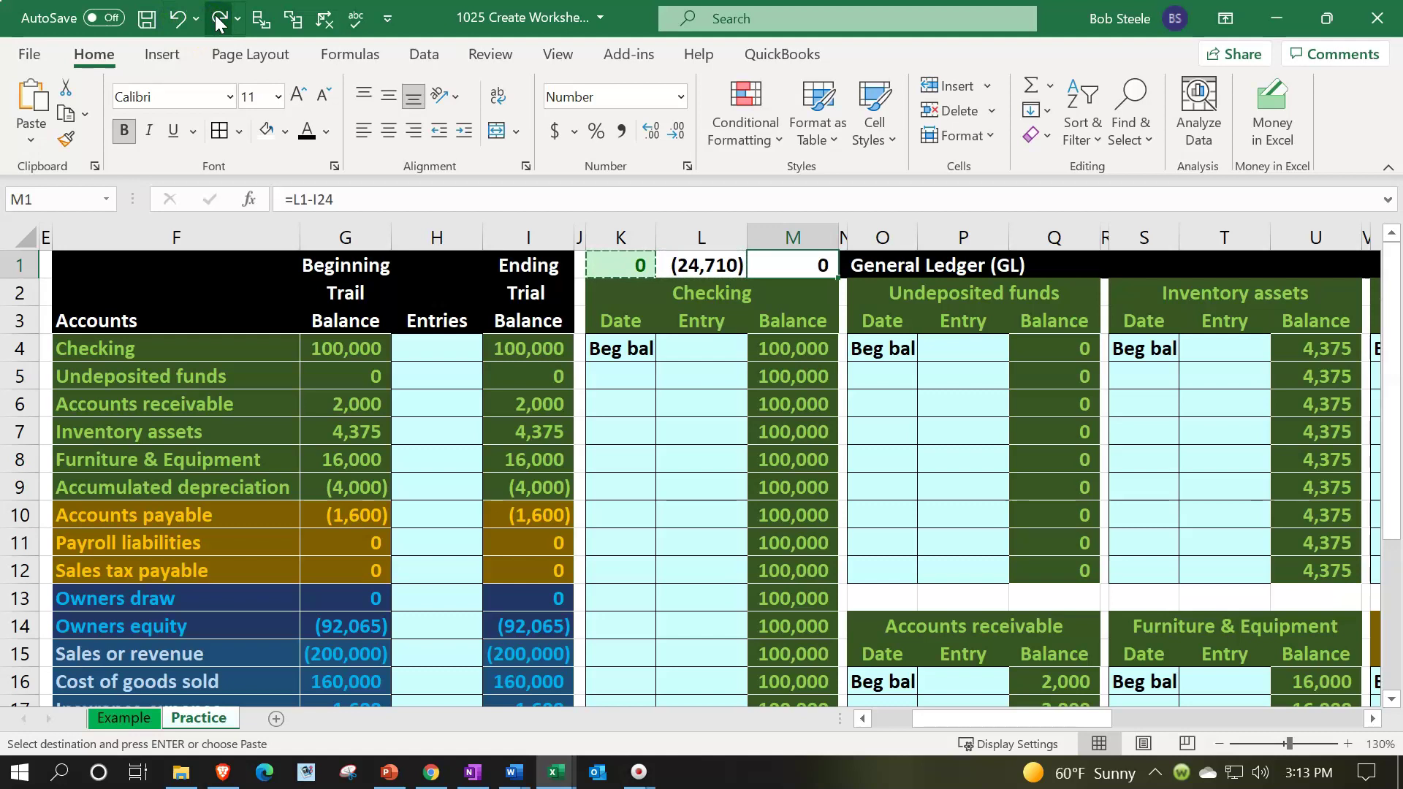
left_click(218, 22)
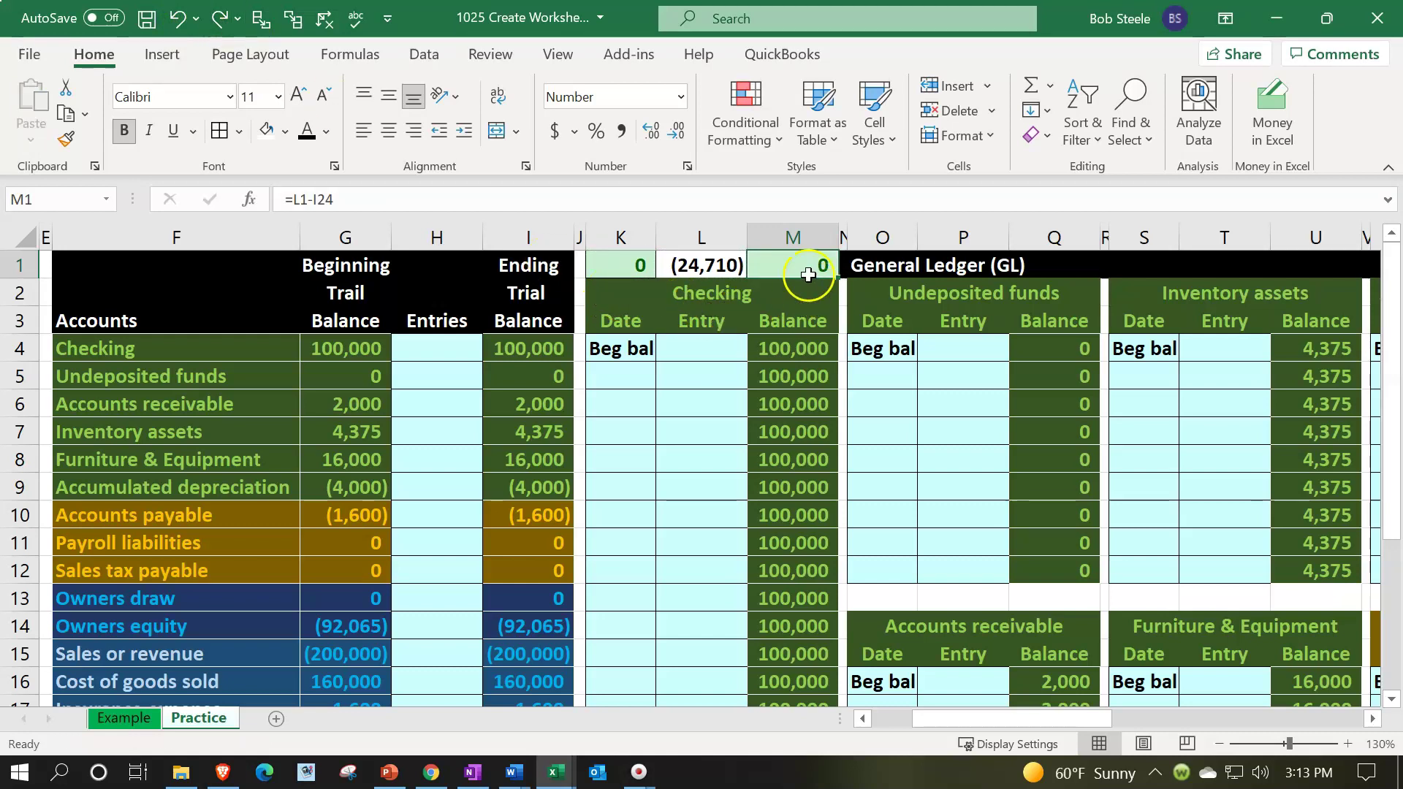
Step: Reapply the check-cell formatting of K1 to the net income check in M1
left_click(637, 264)
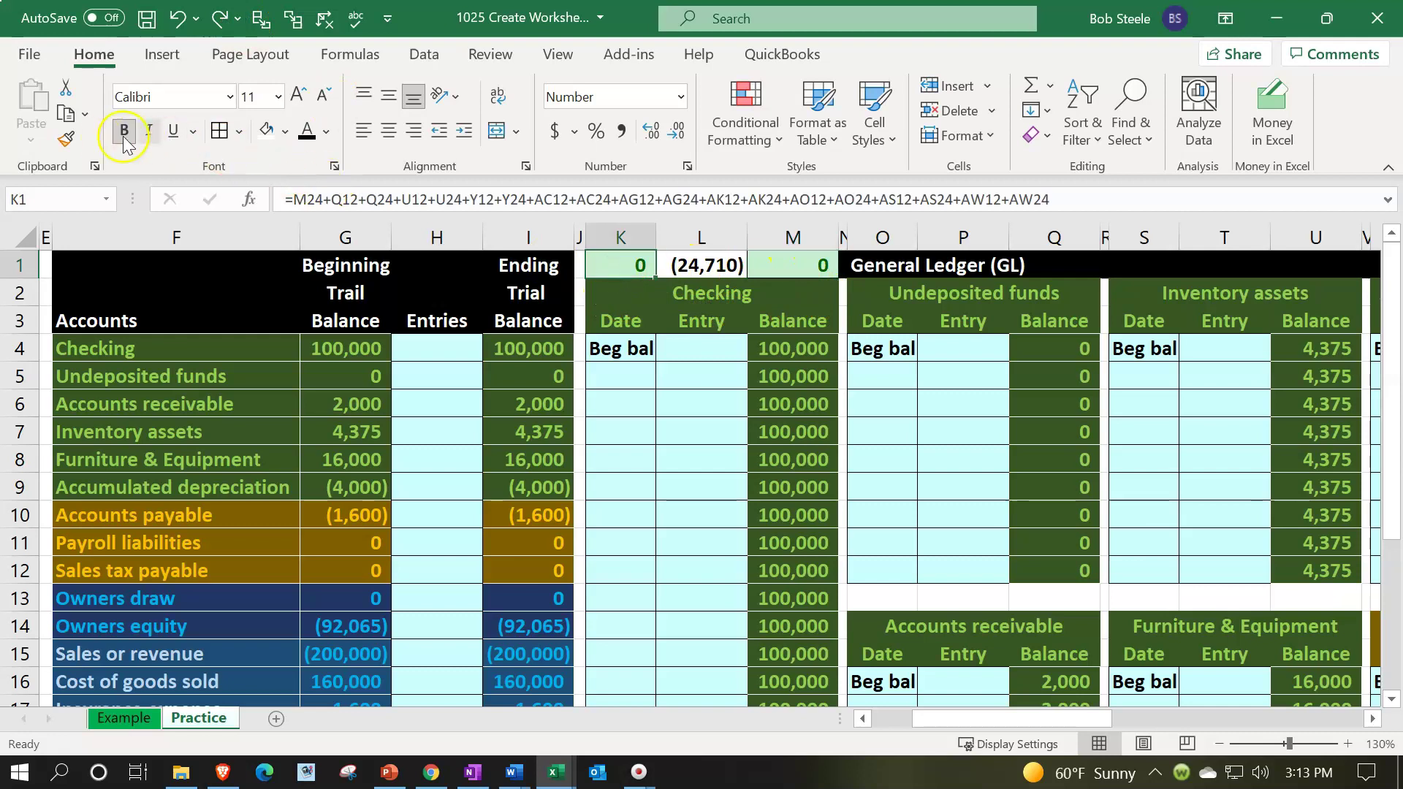
left_click(67, 139)
left_click(783, 264)
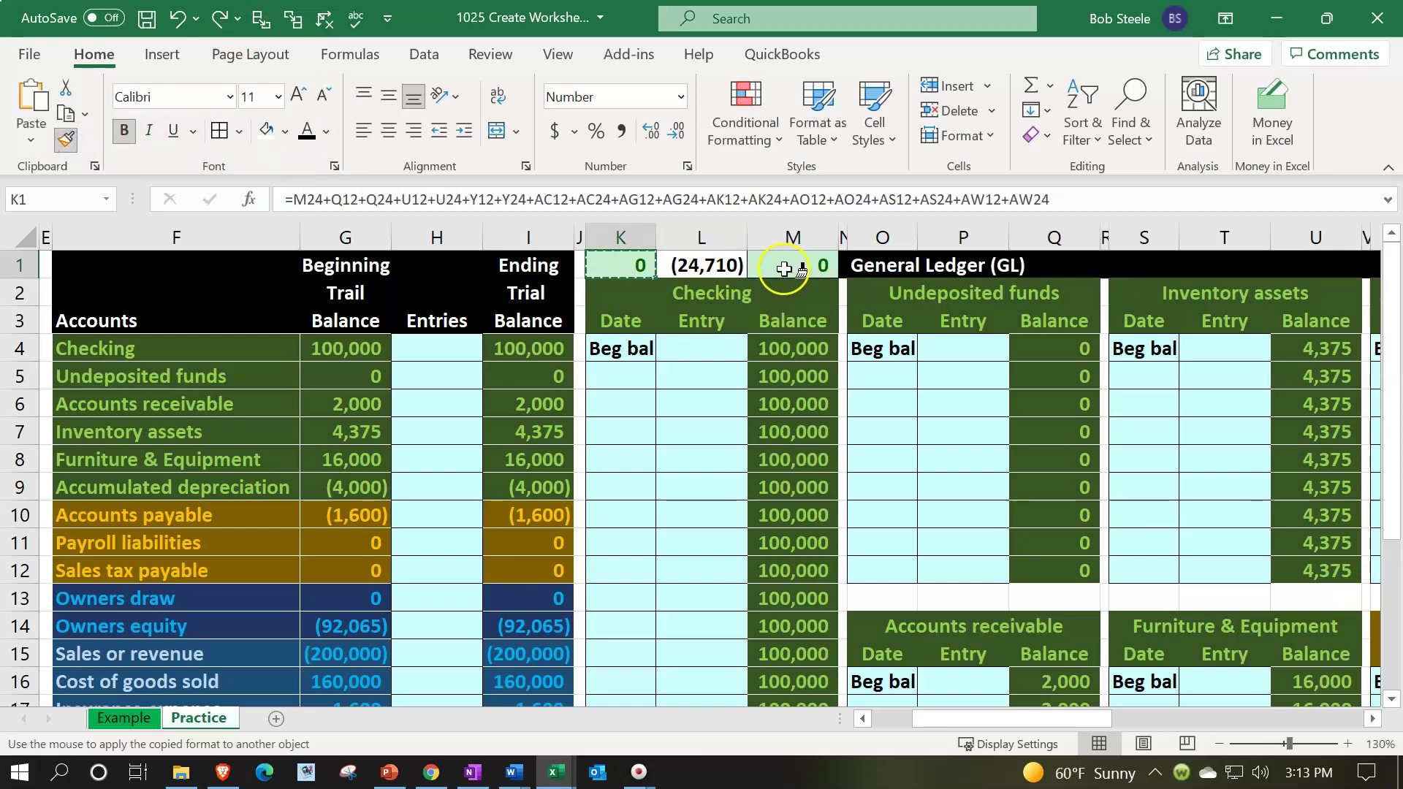
left_click(774, 349)
Step: Give the ledger net income total in L1 a black fill and a white font
left_click(707, 267)
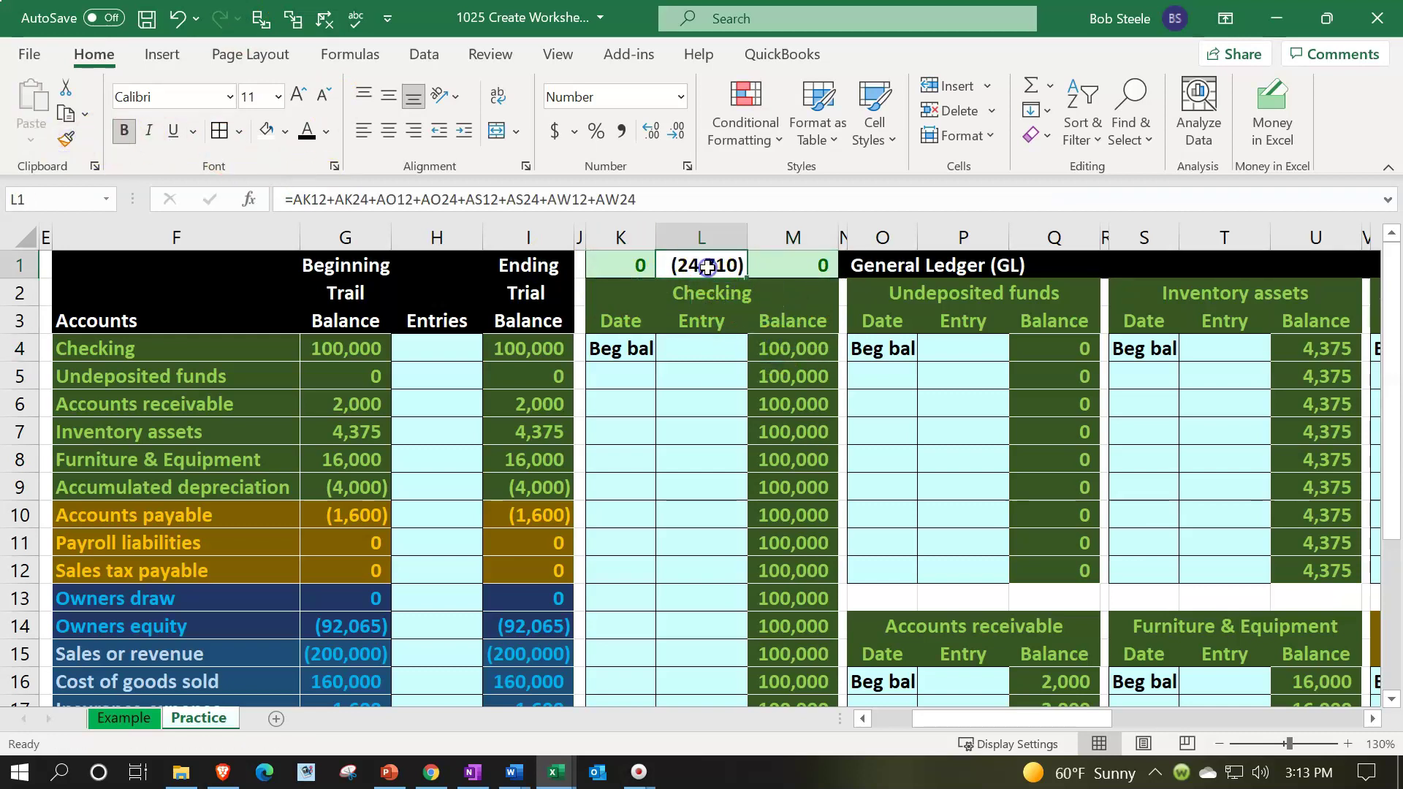
left_click(268, 134)
left_click(279, 136)
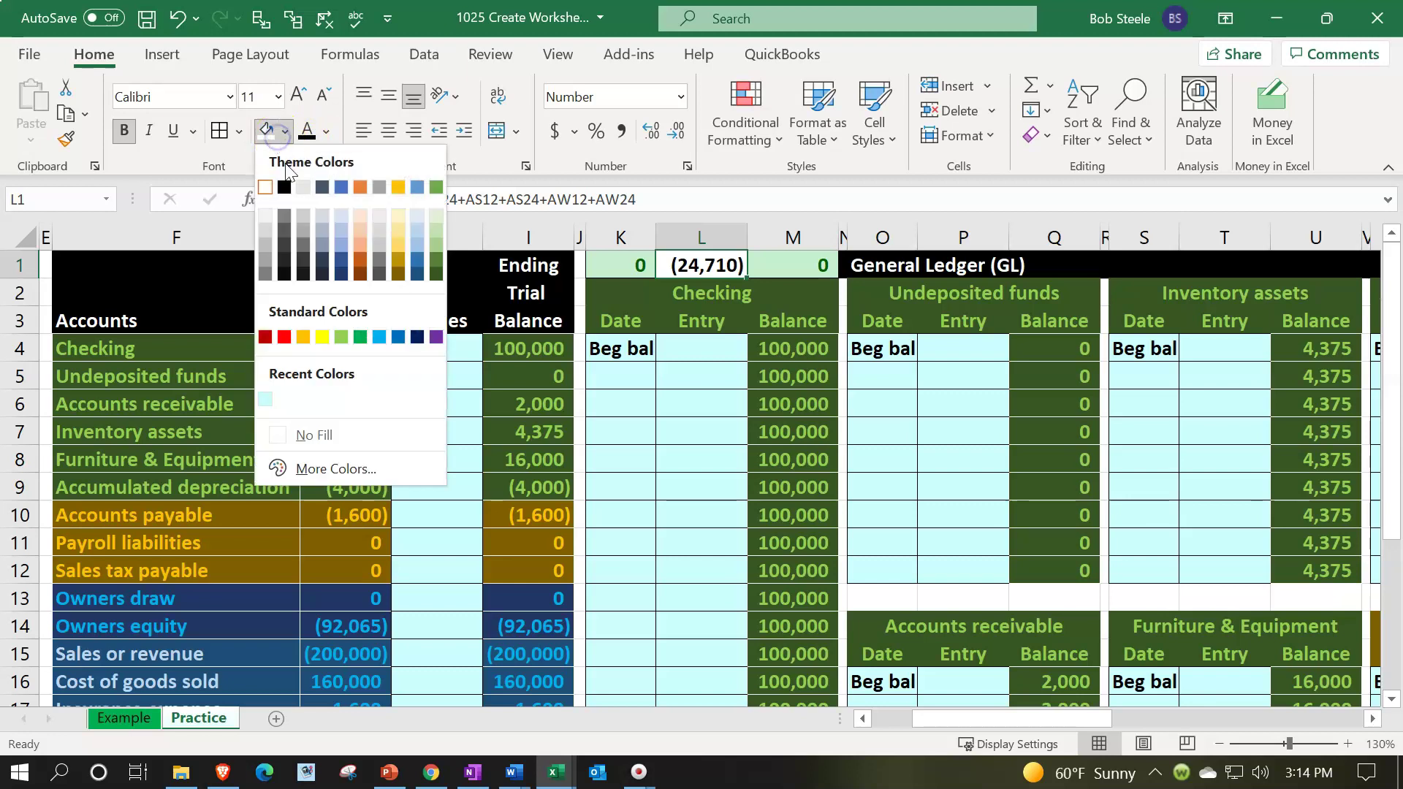
left_click(284, 176)
left_click(305, 133)
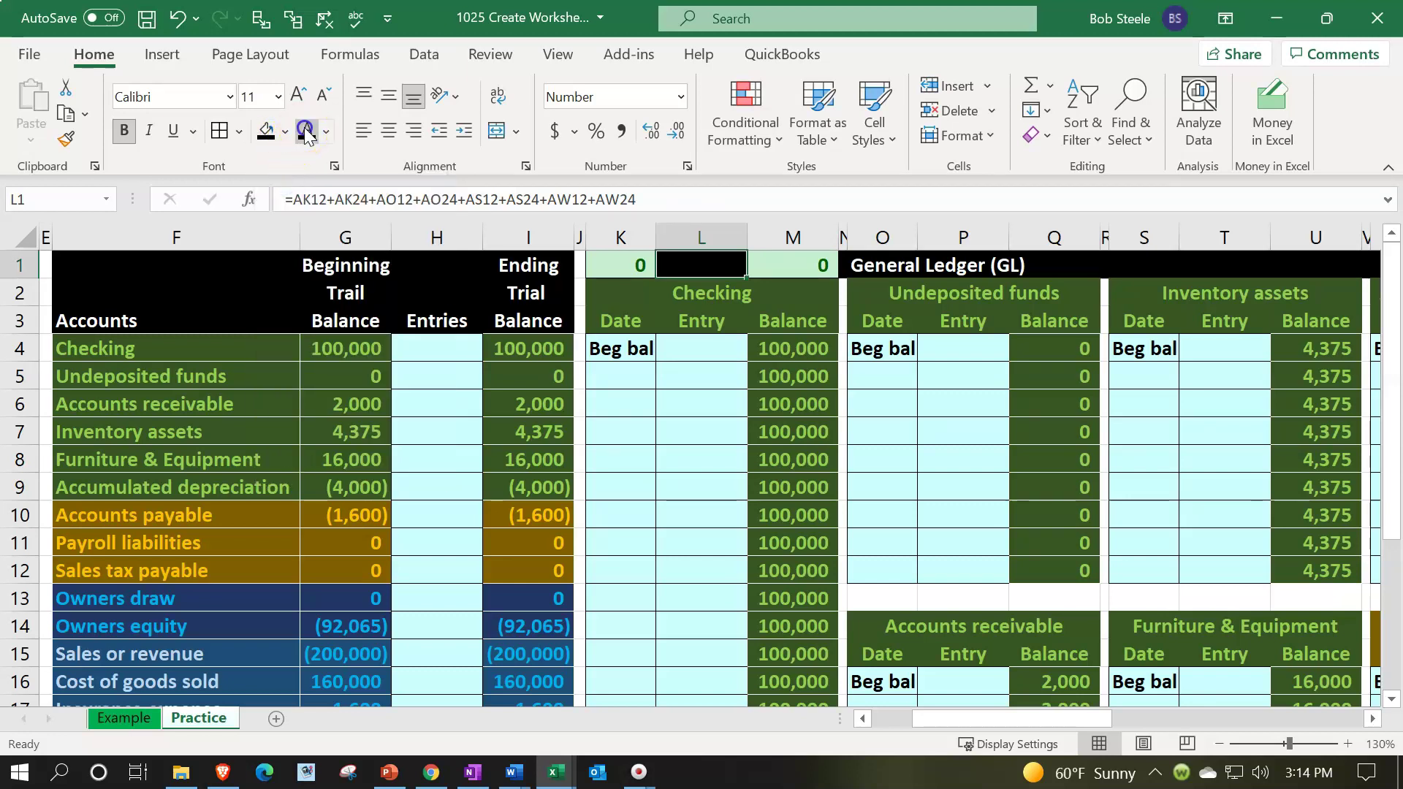
left_click(326, 132)
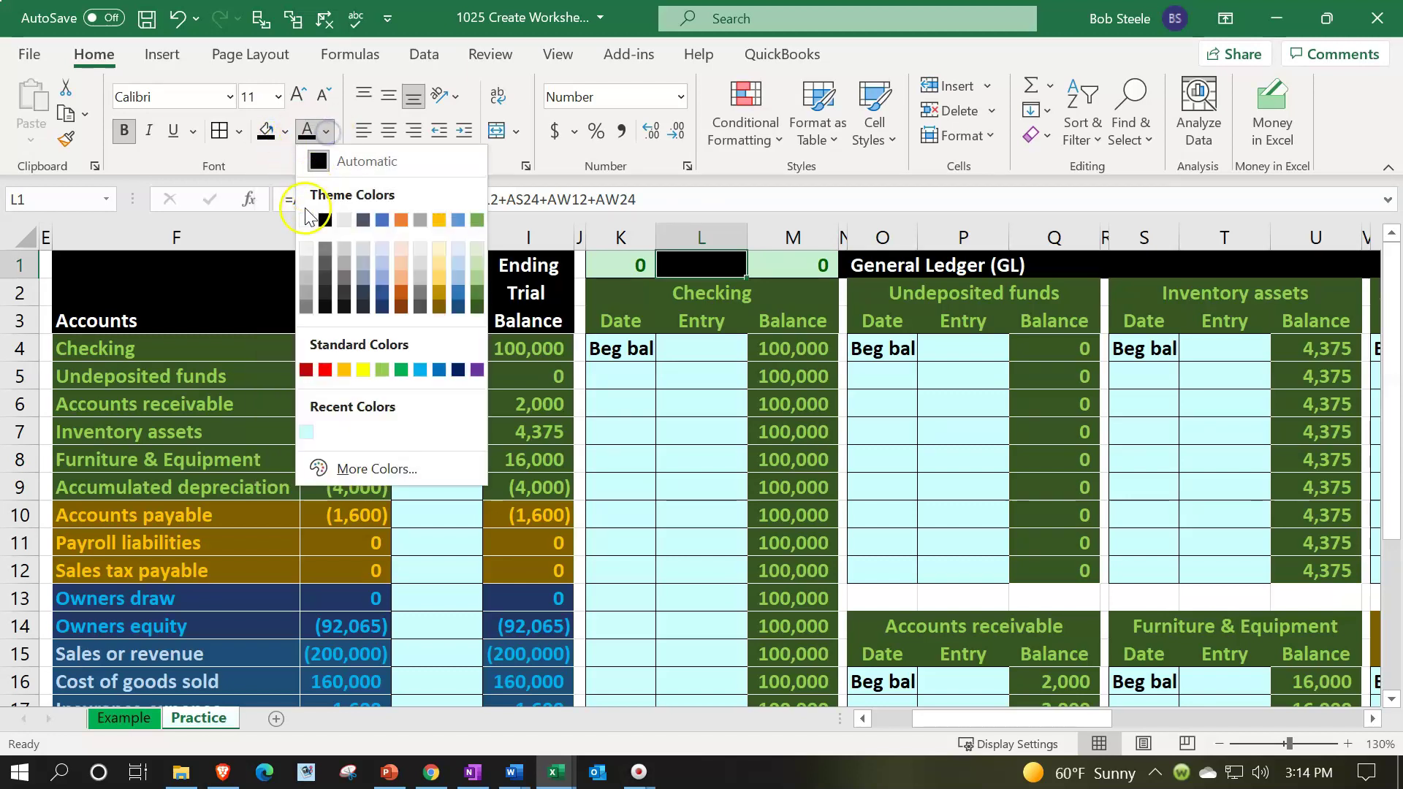
left_click(307, 222)
Step: Examine the check formulas in K1 and M1 and the account blocks across the general ledger
left_click(627, 265)
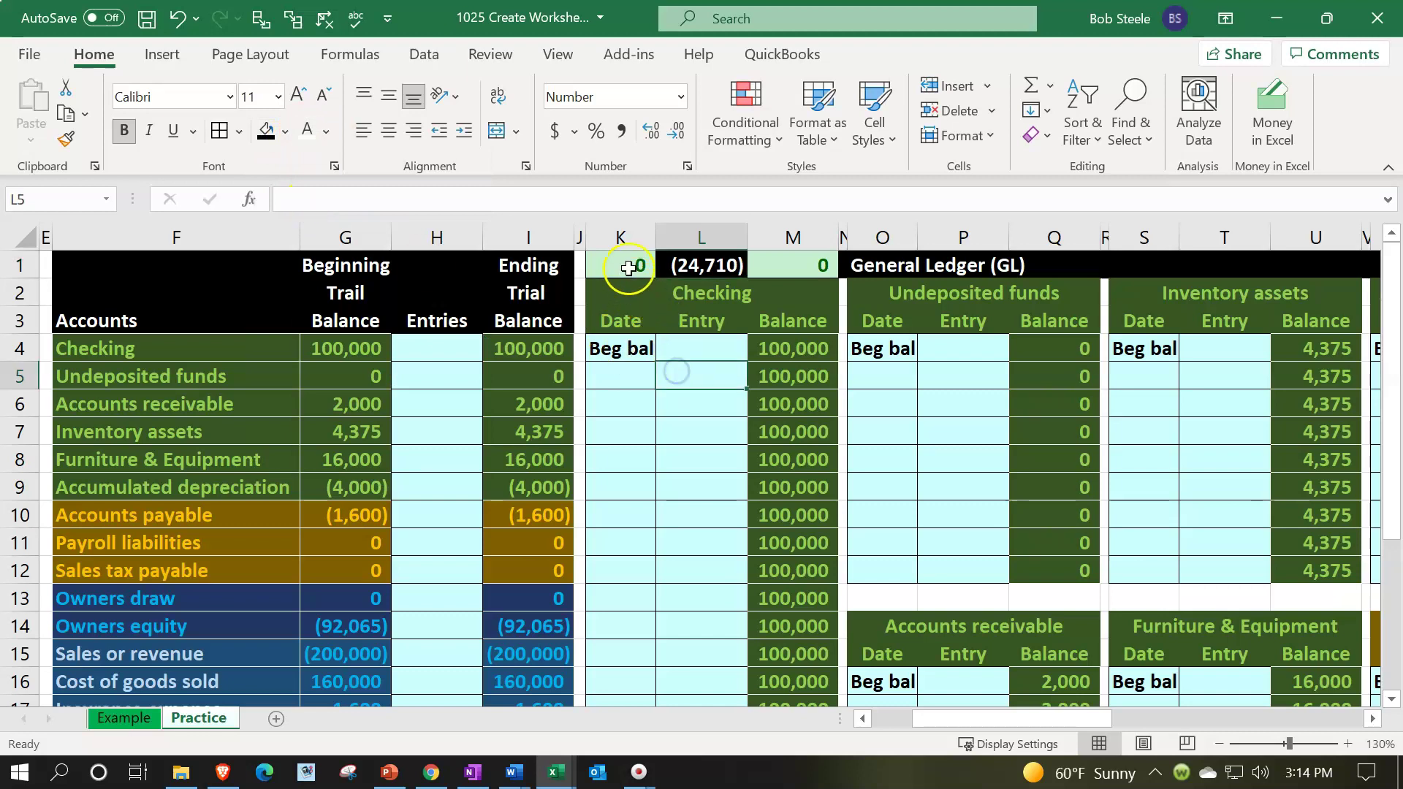
left_click(774, 266)
left_click(628, 260)
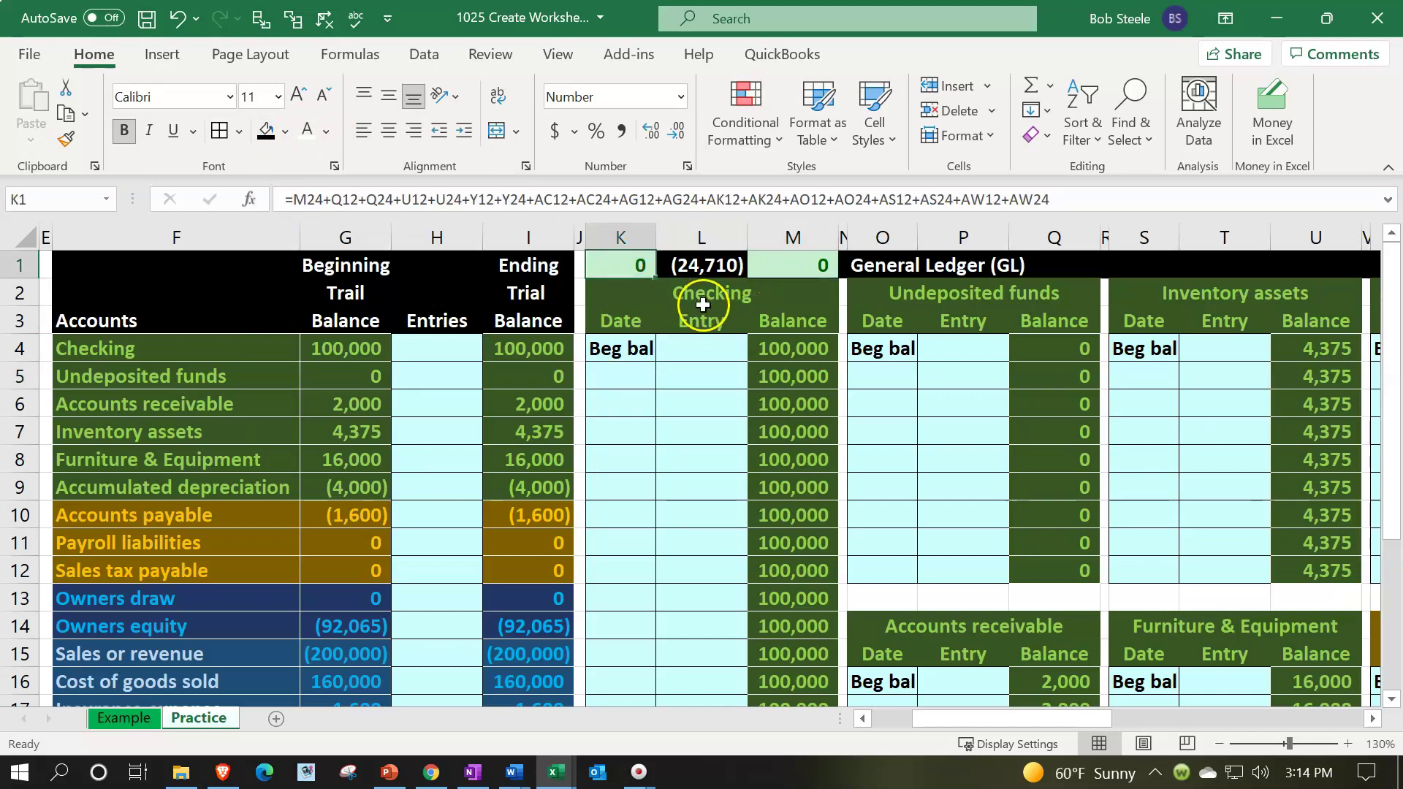
left_click(780, 269)
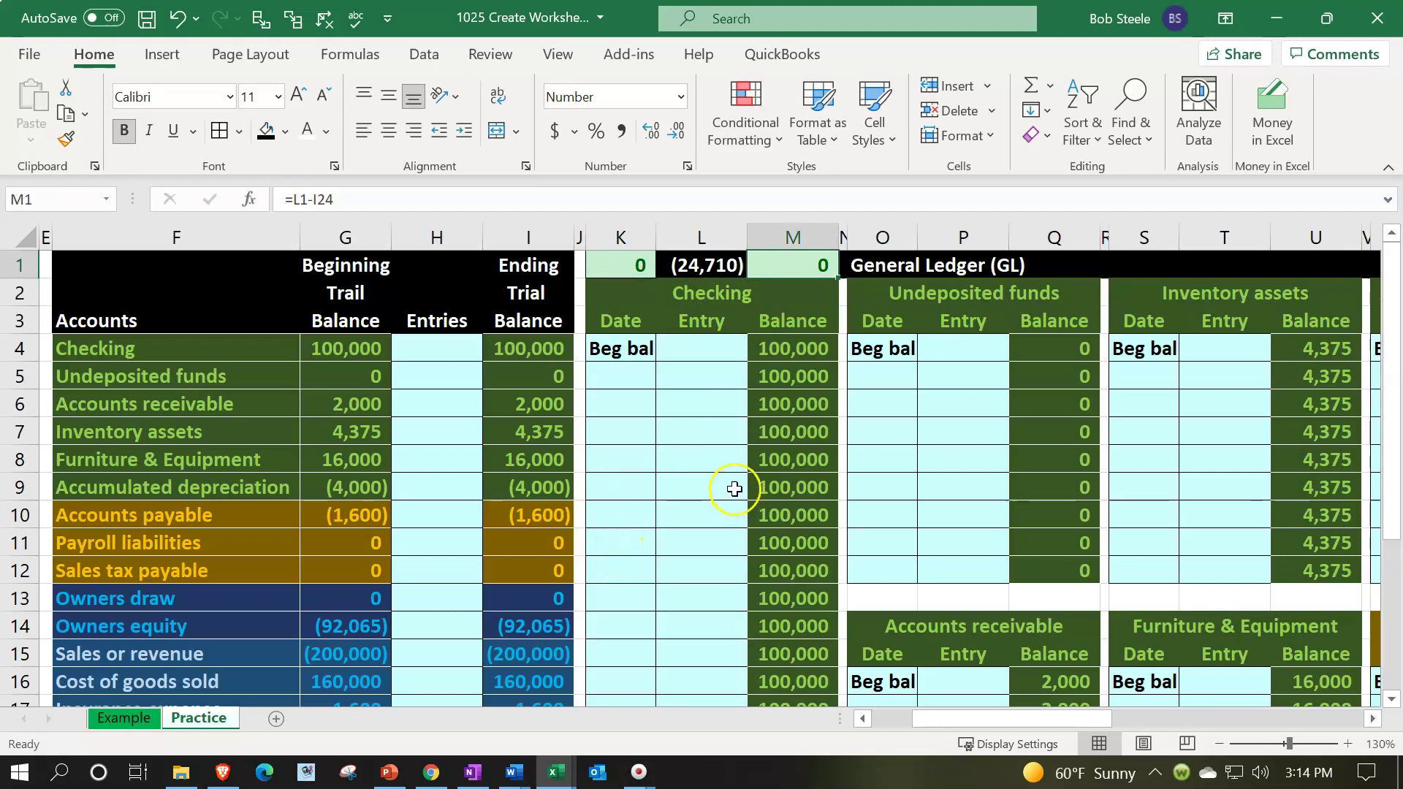
left_click(873, 365)
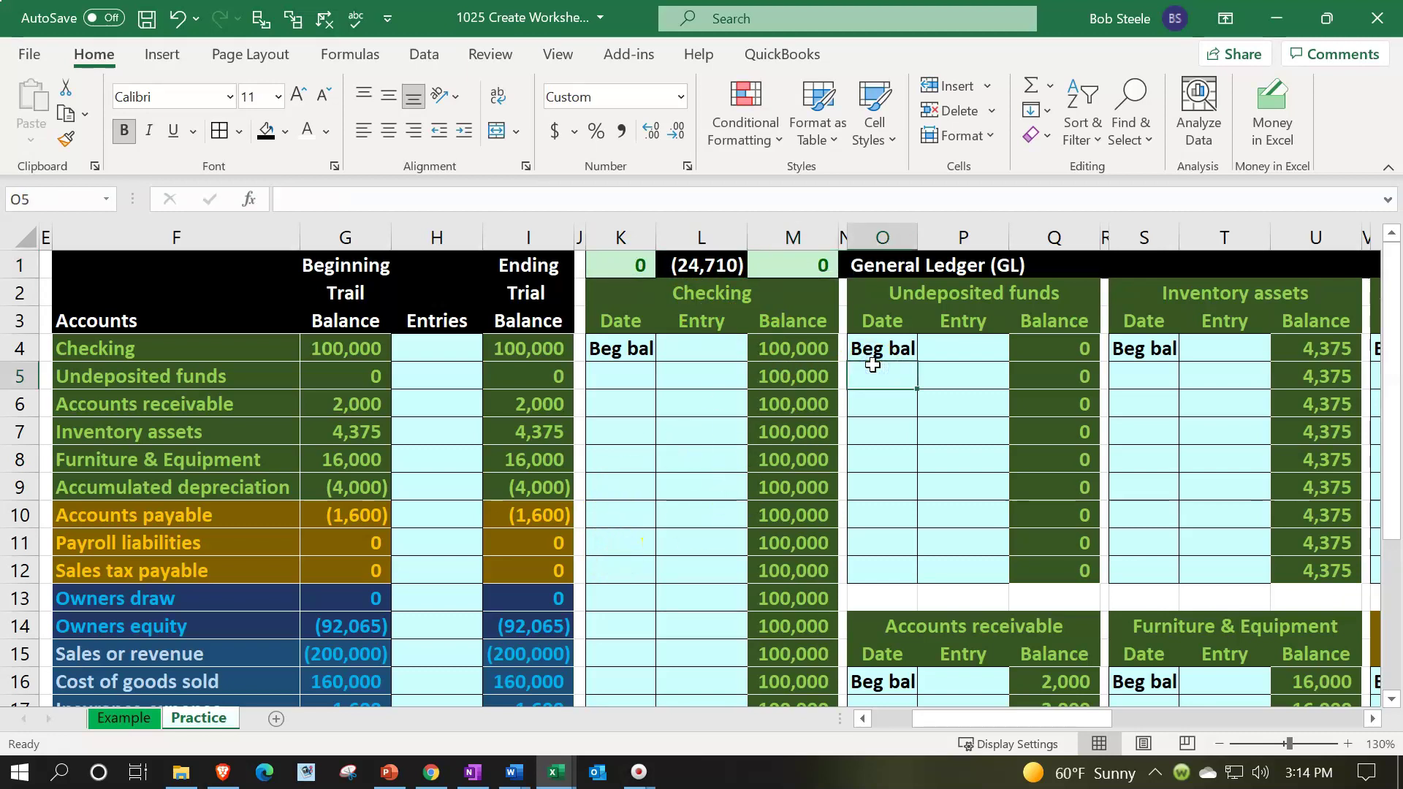
key("Right")
key("Right")
key("Right")
key("Right")
key("Right")
key("Right")
key("Right")
key("Right")
key("Right")
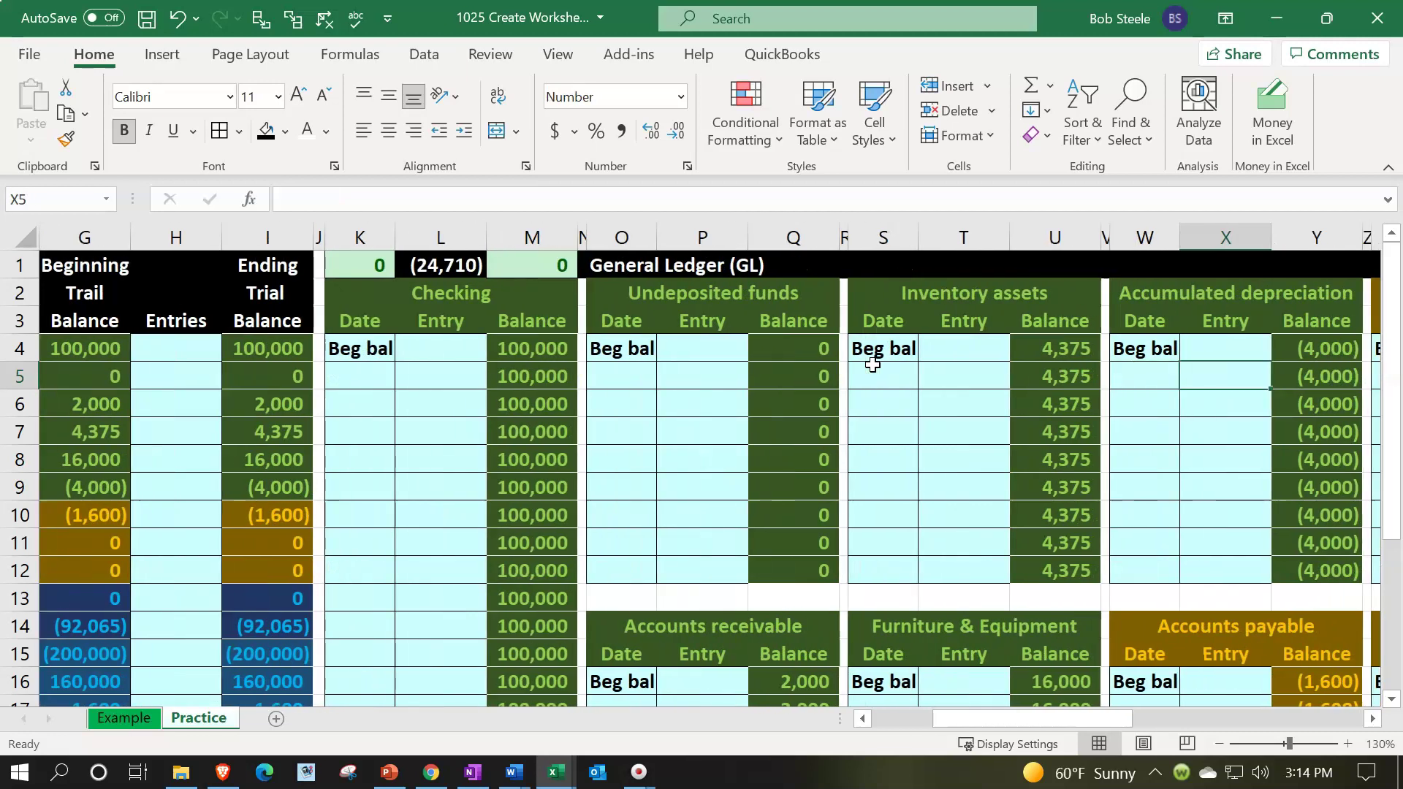
Step: Copy the black header formatting of the empty cell T1 to the General Ledger (GL) title in O1
left_click(621, 261)
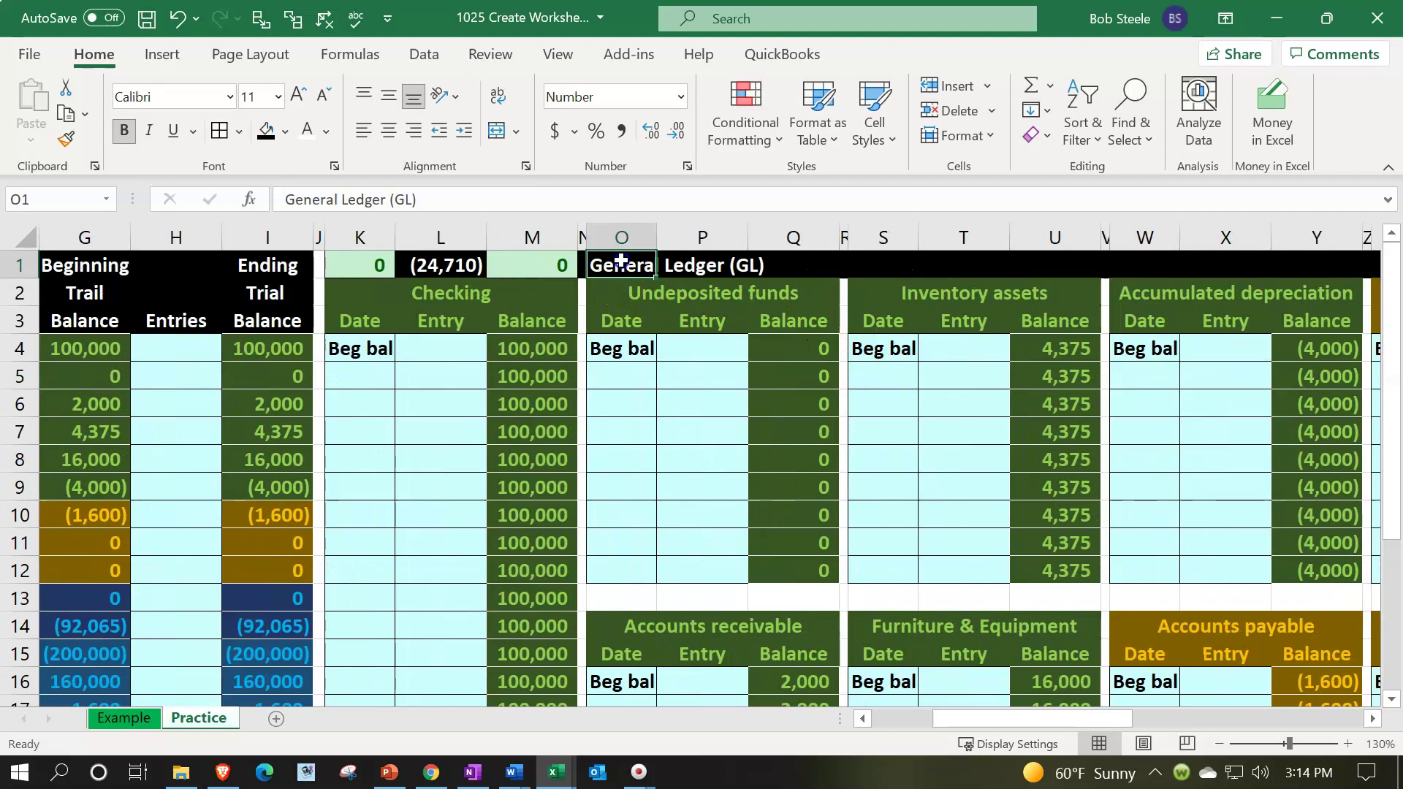
left_click_drag(638, 255, 789, 256)
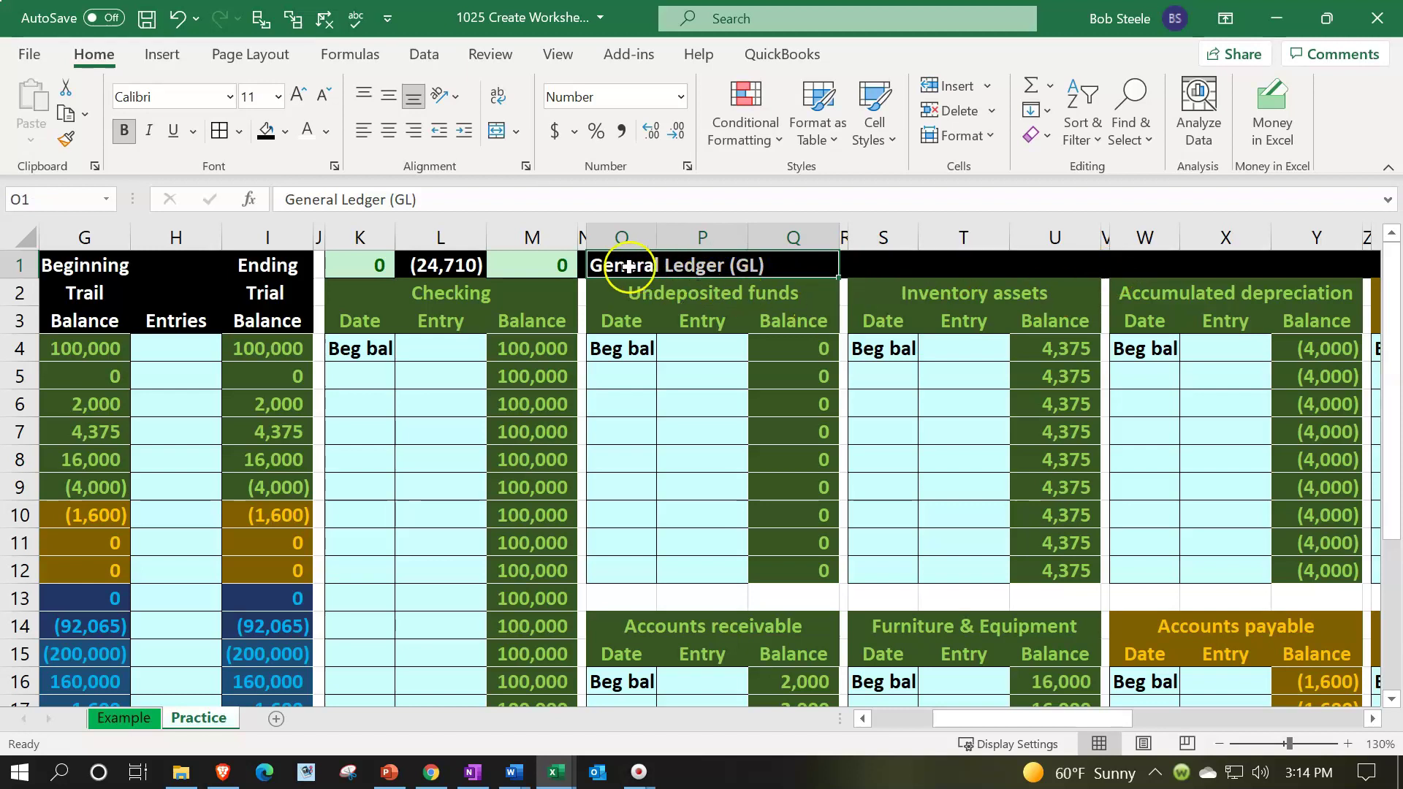
left_click_drag(617, 263, 761, 265)
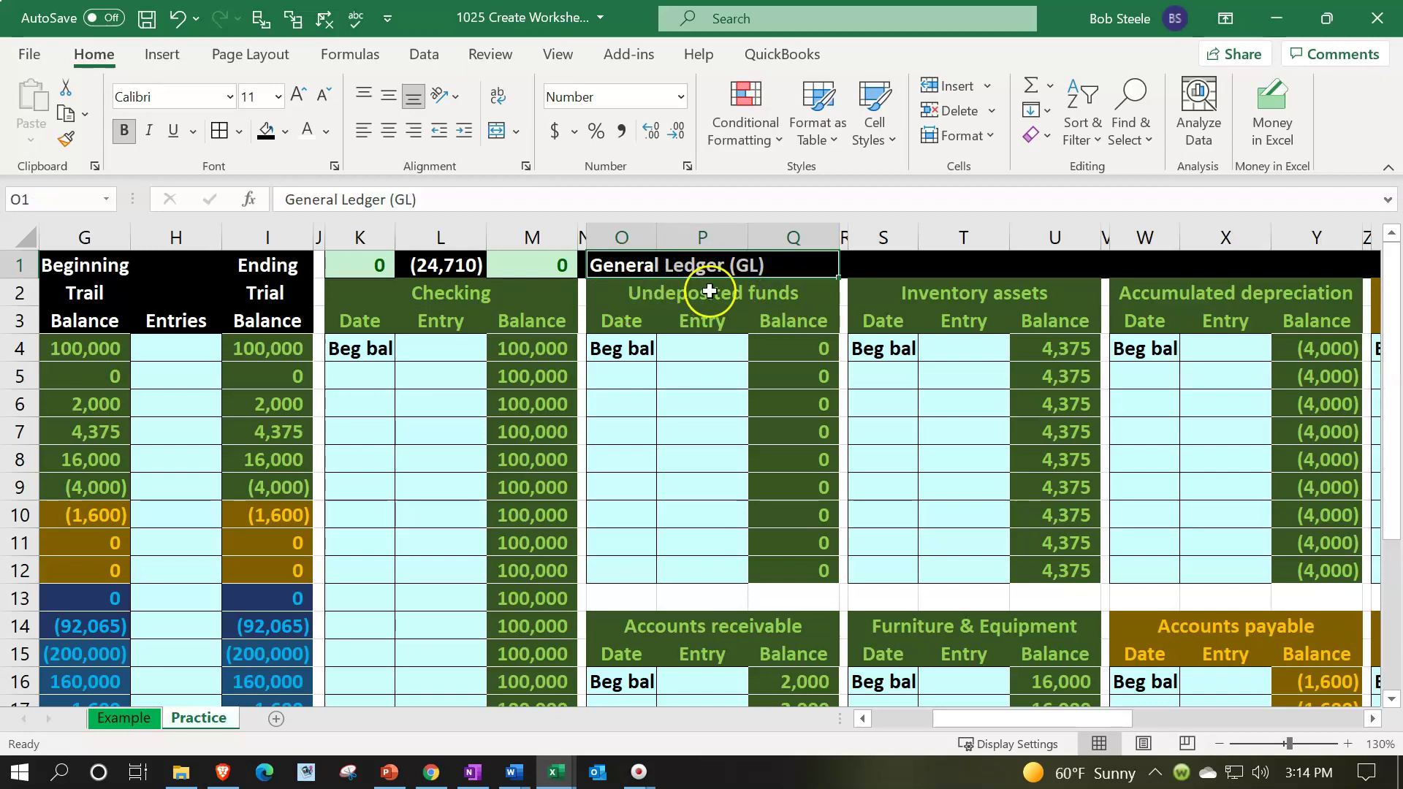
left_click(973, 271)
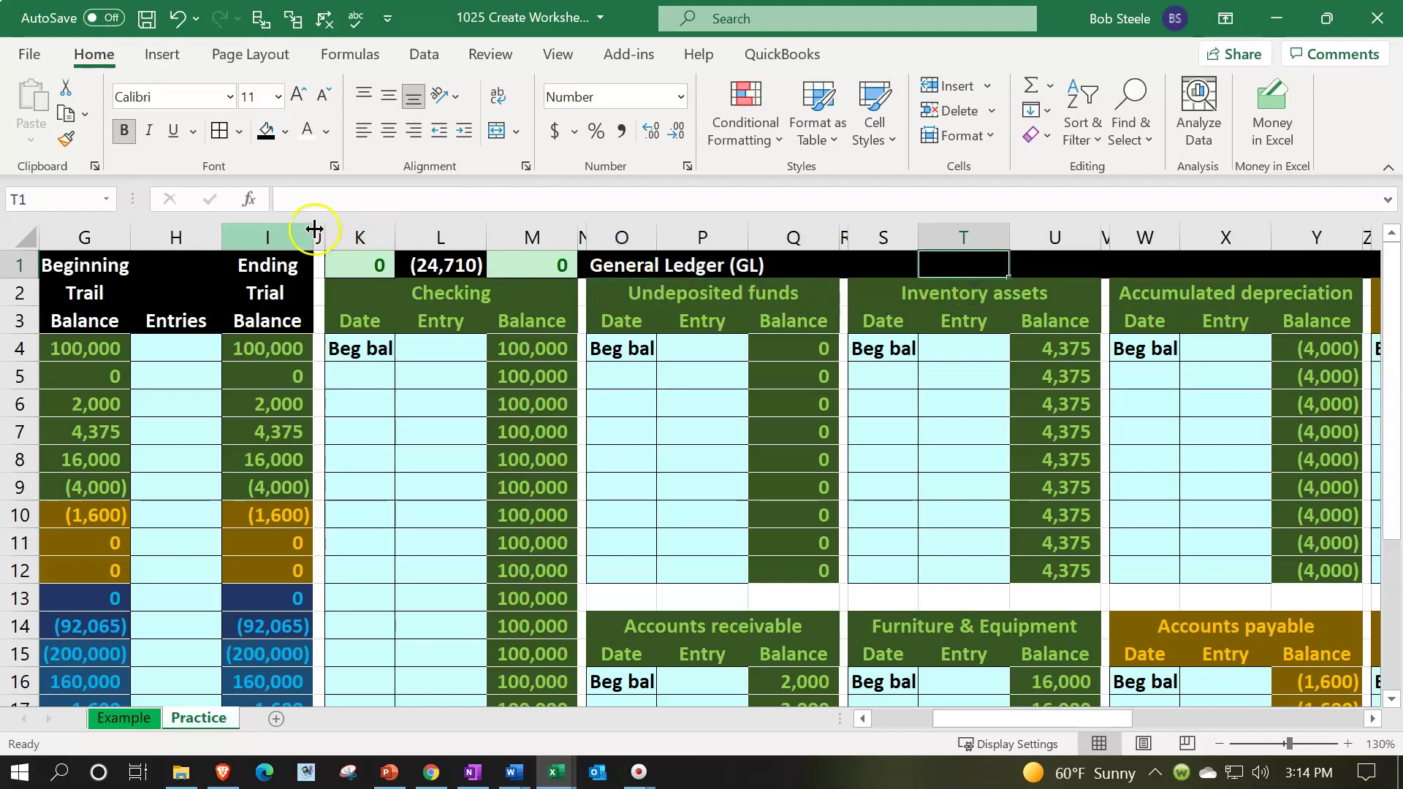
left_click(73, 144)
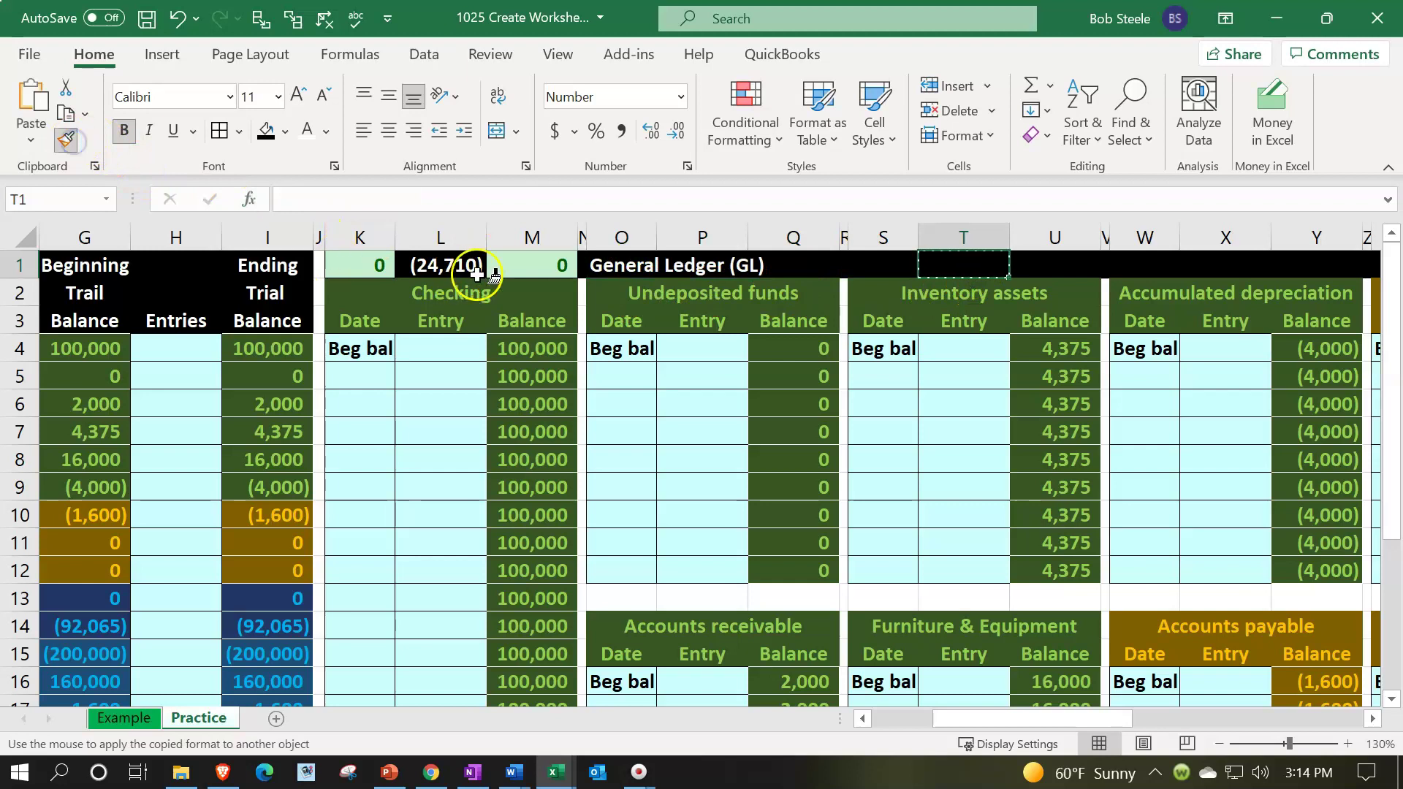
left_click(591, 265)
Step: Center the General Ledger (GL) title over O1:Q1 with Center Across Selection instead of merging the cells
left_click_drag(618, 264, 770, 272)
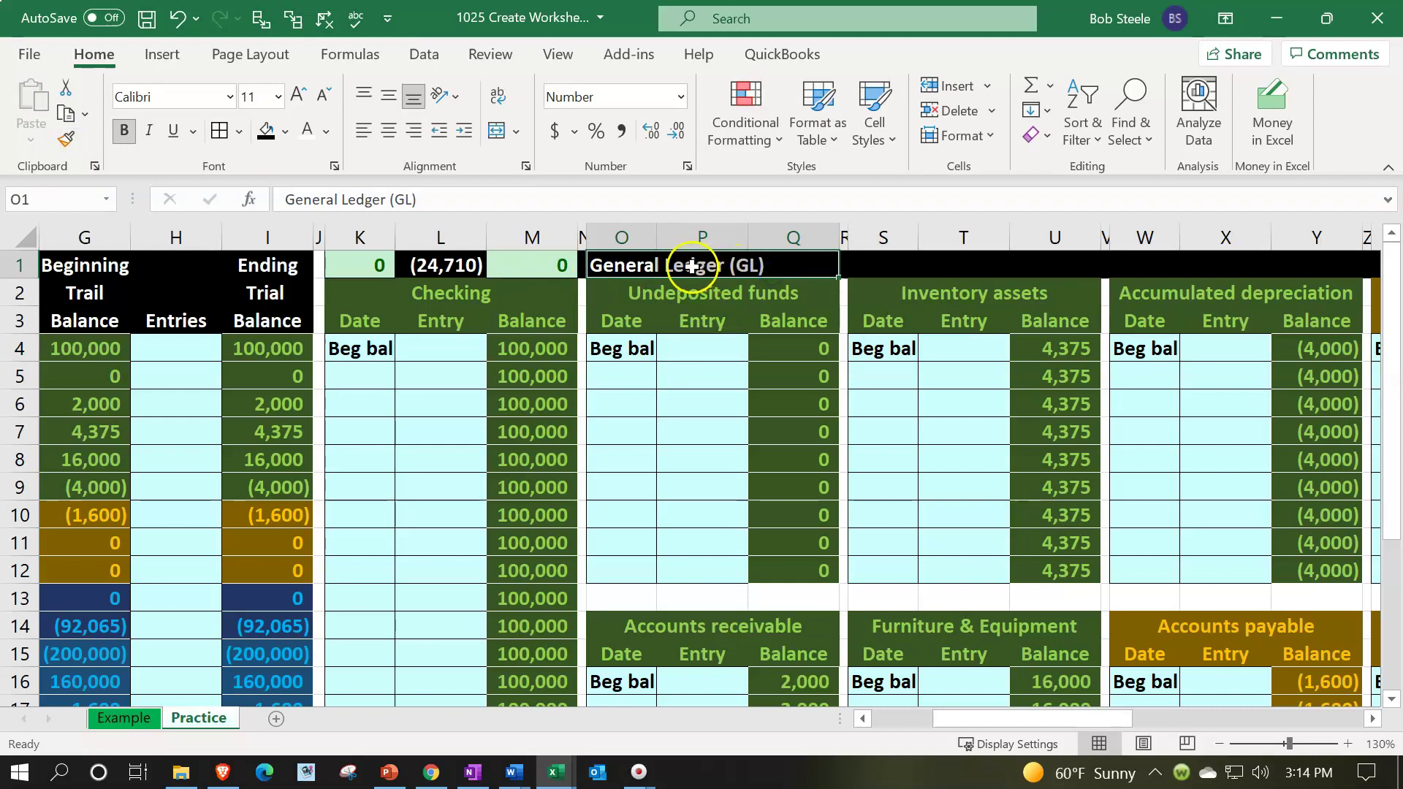
left_click(498, 131)
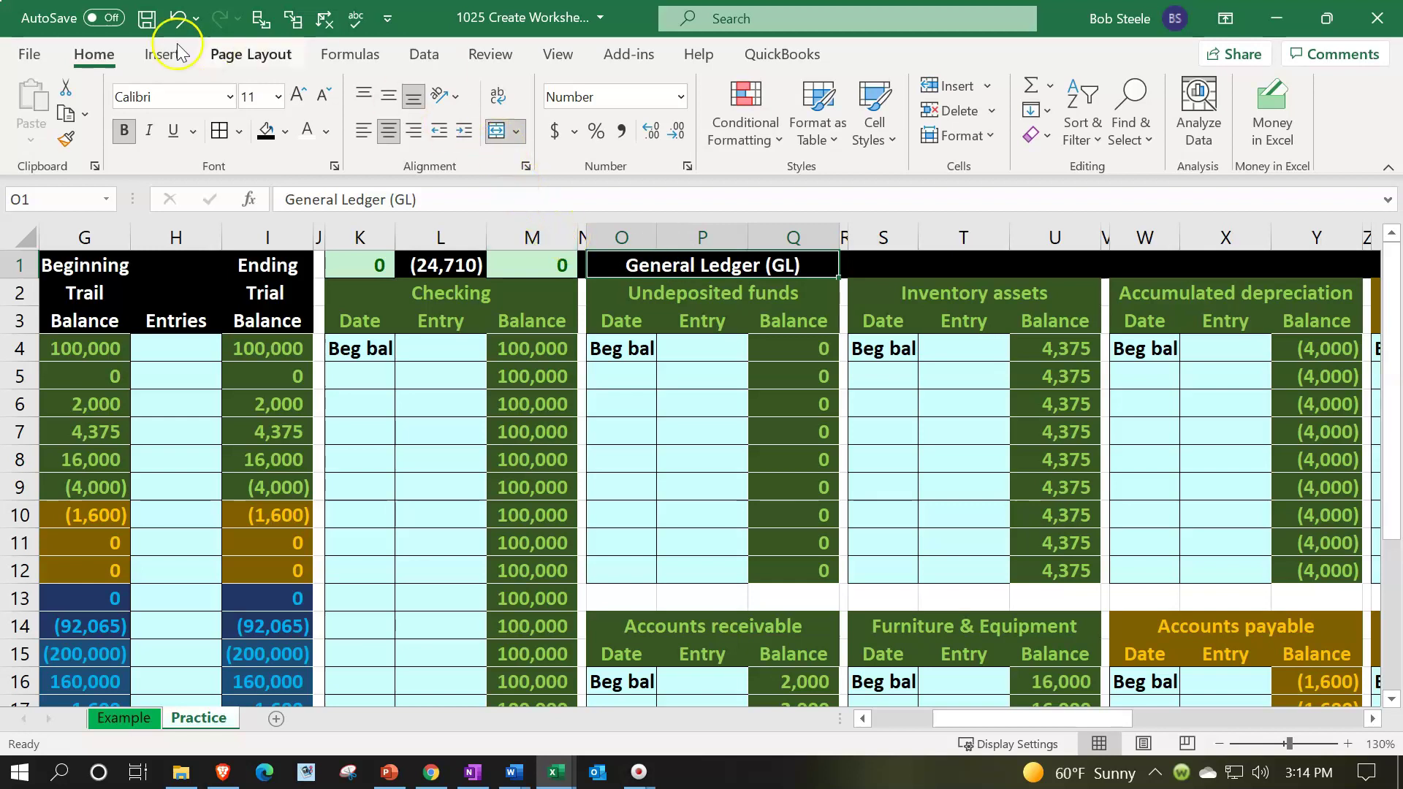
left_click(176, 19)
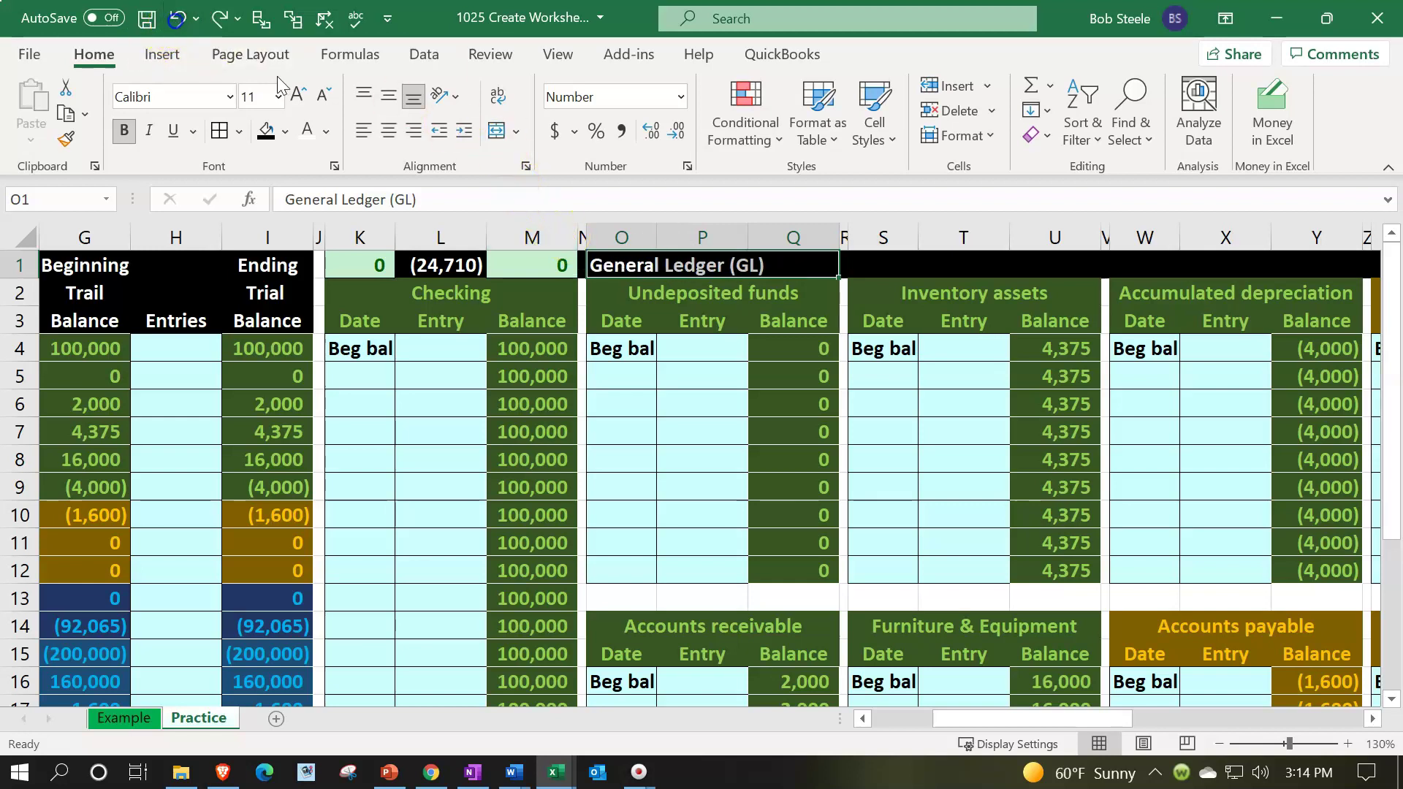
right_click(631, 265)
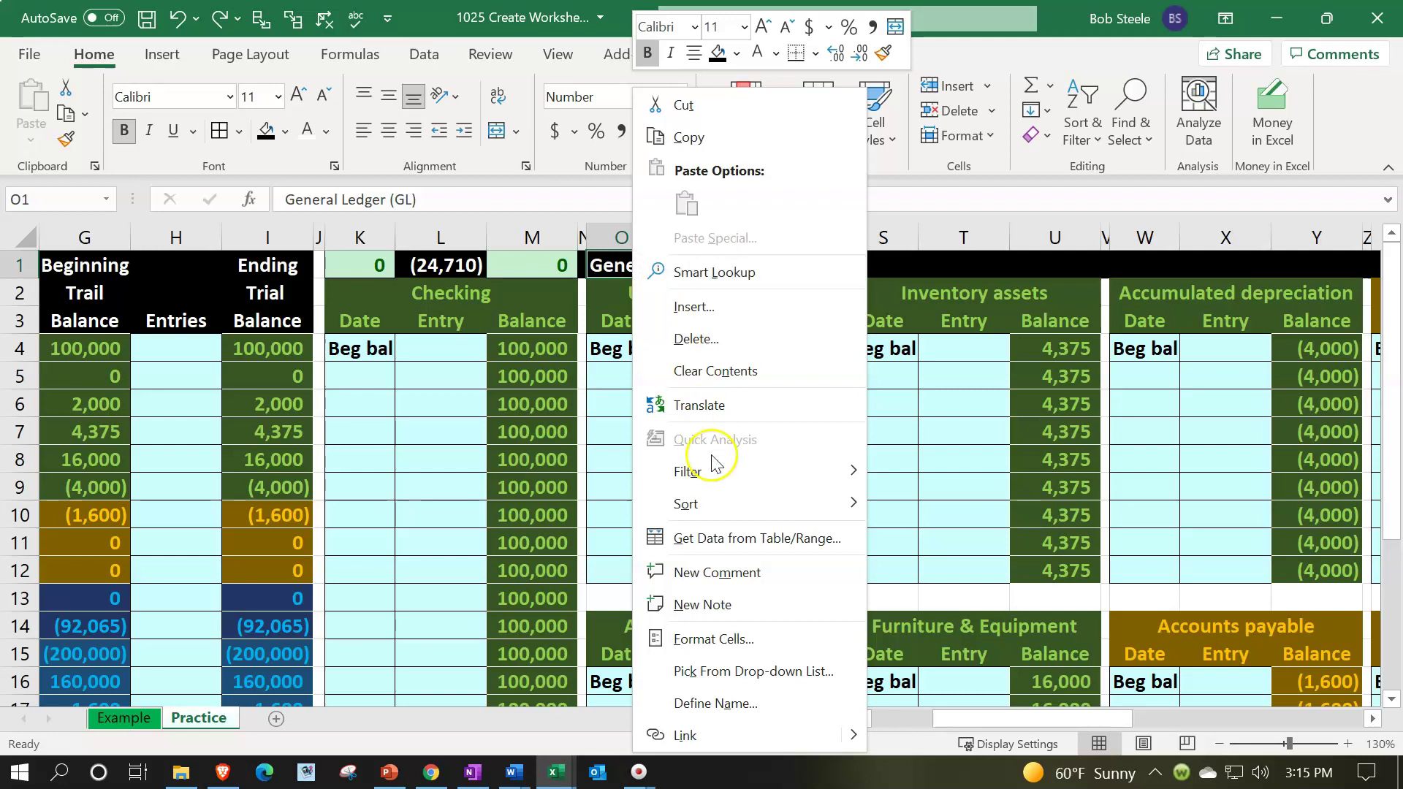
left_click(714, 643)
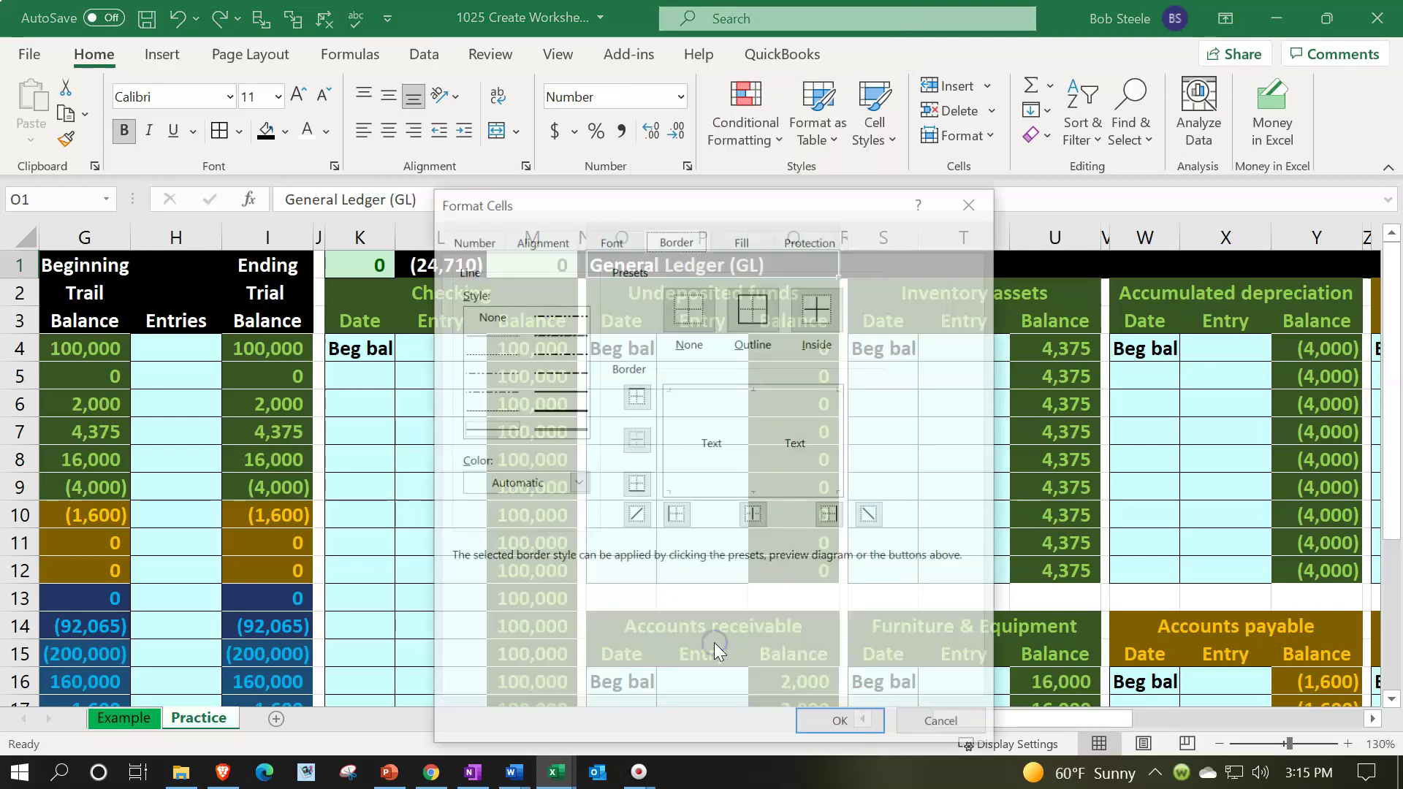
left_click(551, 241)
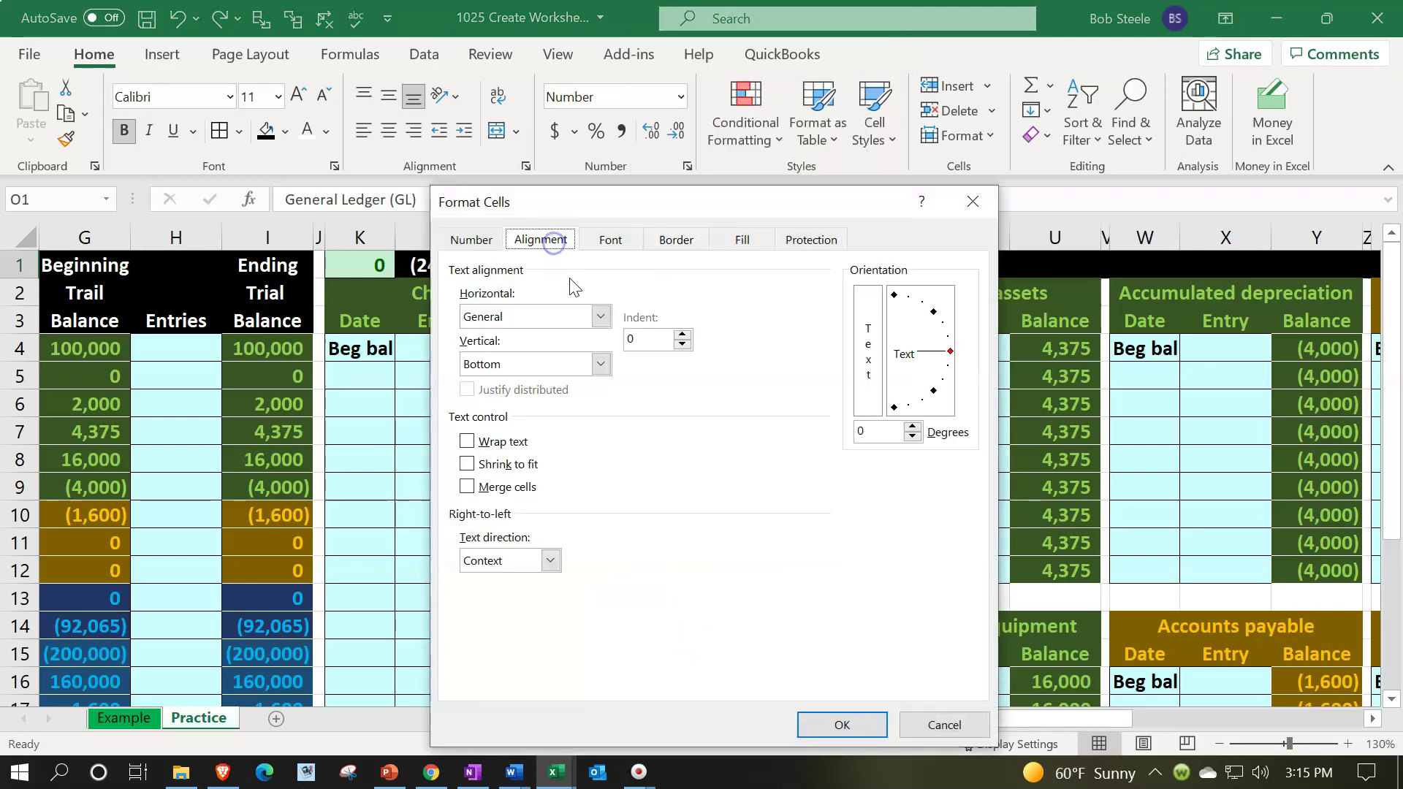
left_click(601, 316)
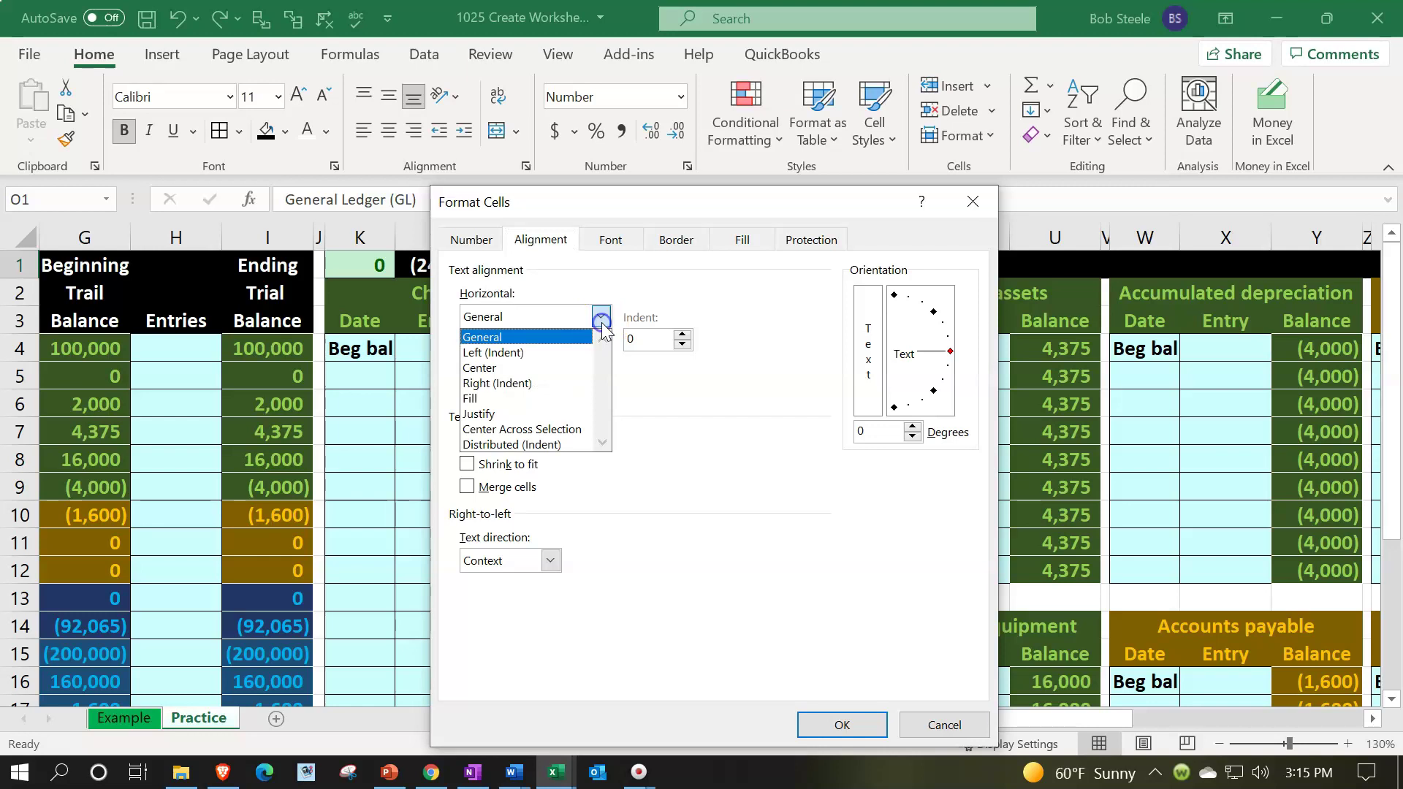
left_click(575, 430)
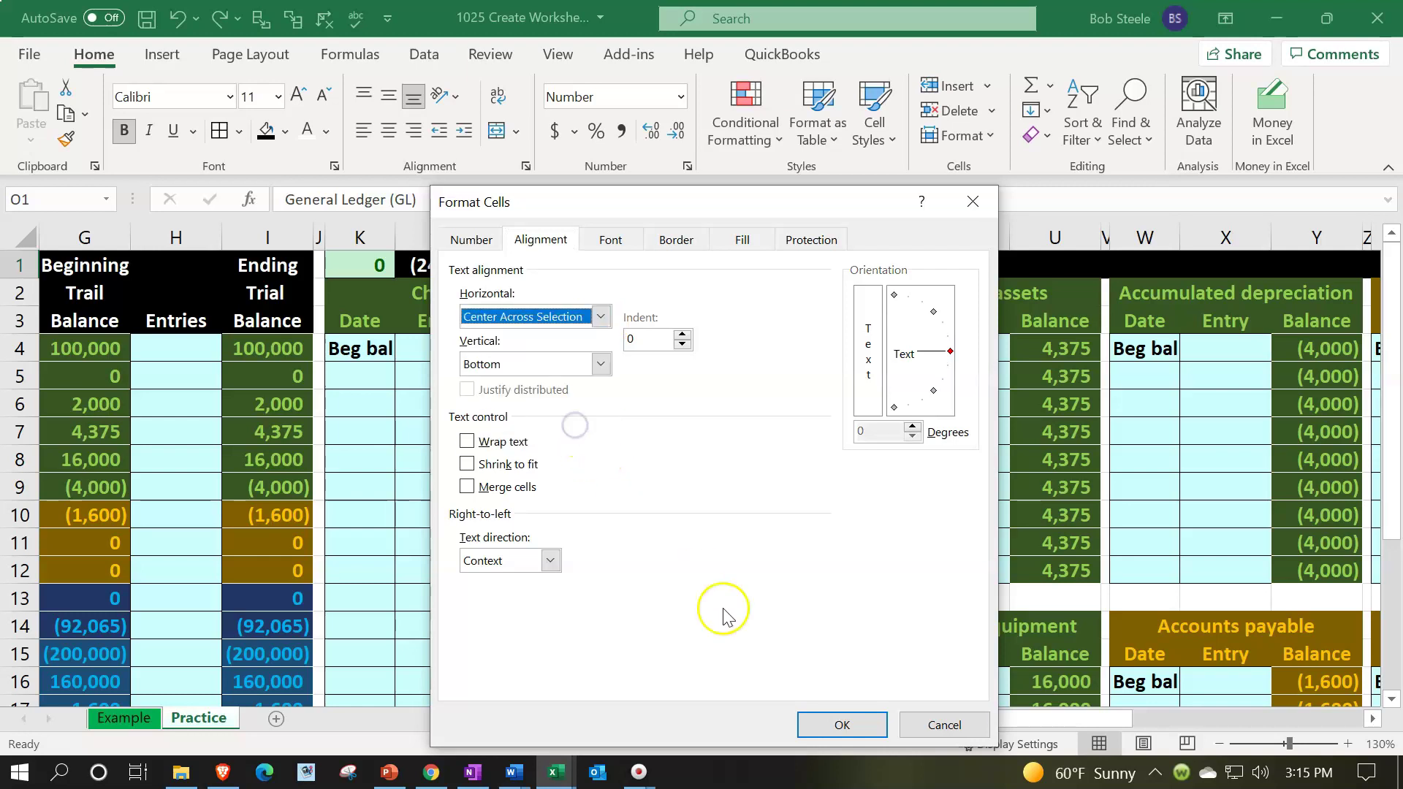
left_click(818, 726)
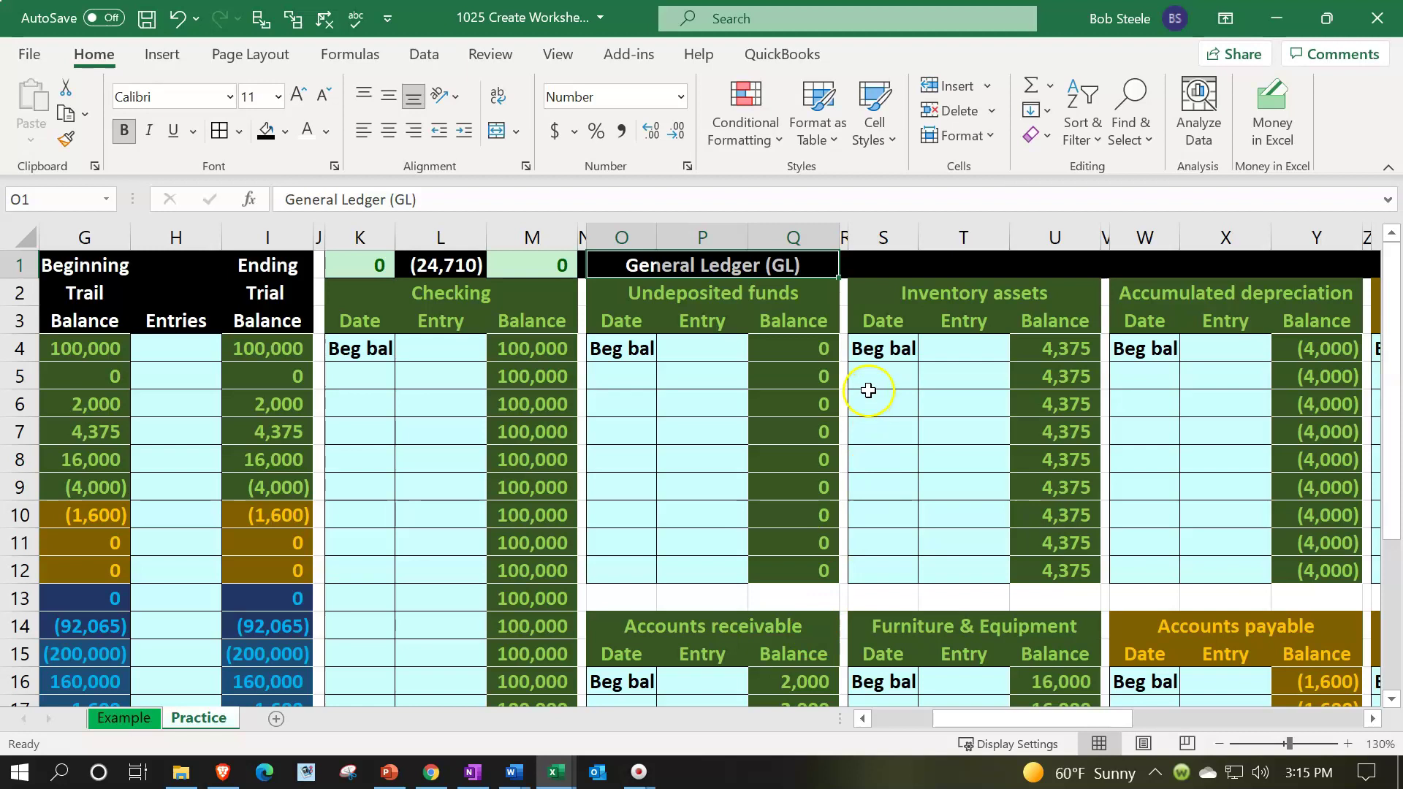
Step: Repeat the General Ledger title in S1 with the formula =O1
left_click(622, 266)
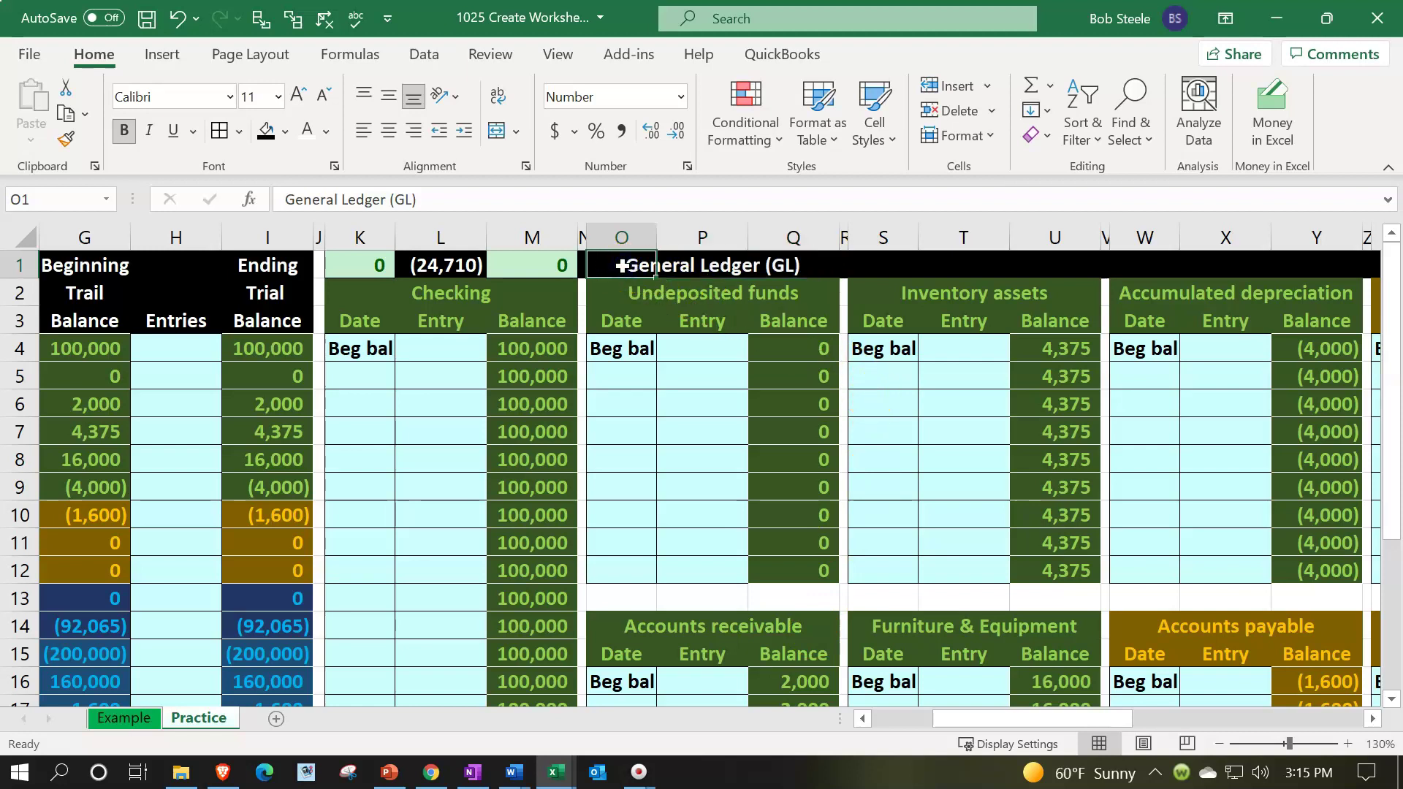
key("ctrl+c")
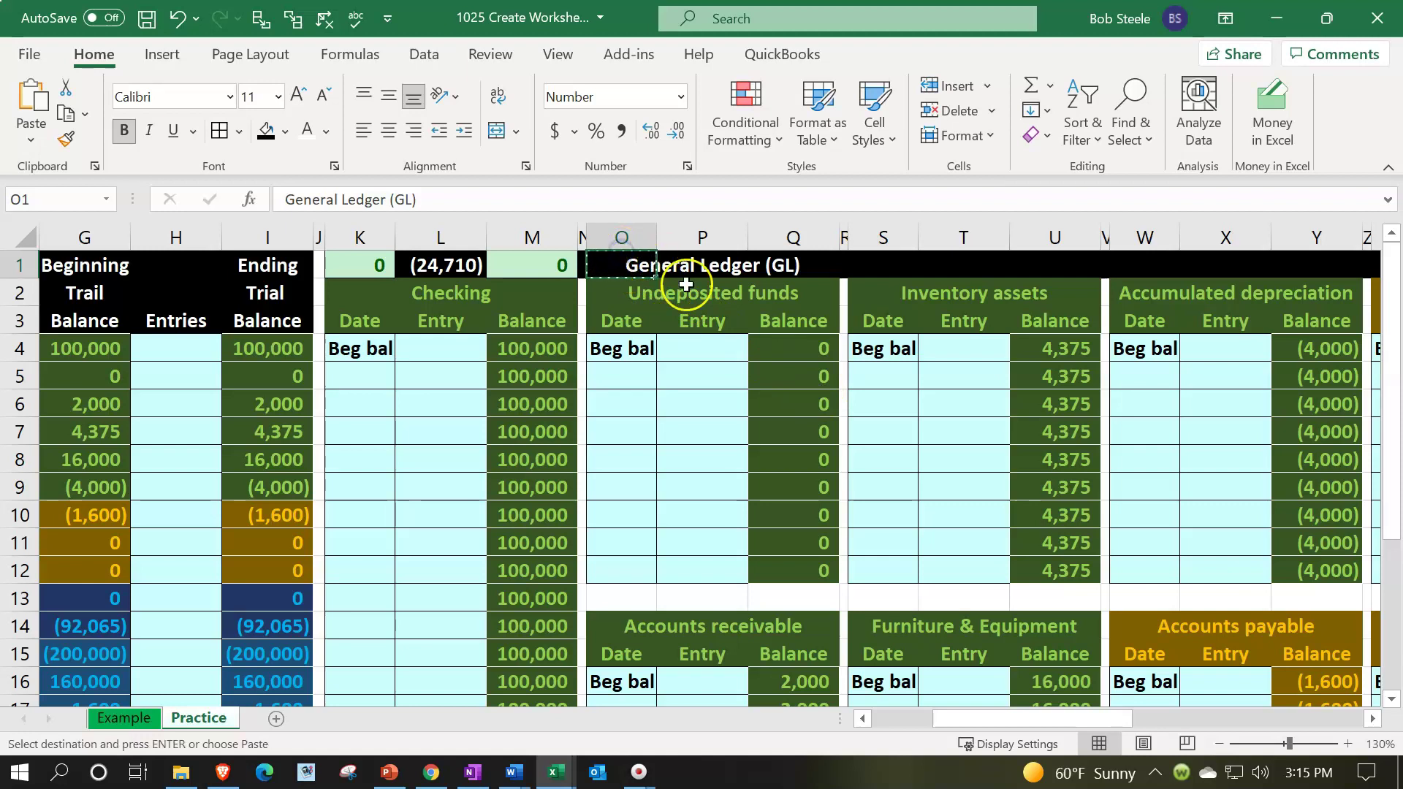
left_click(863, 266)
type("=")
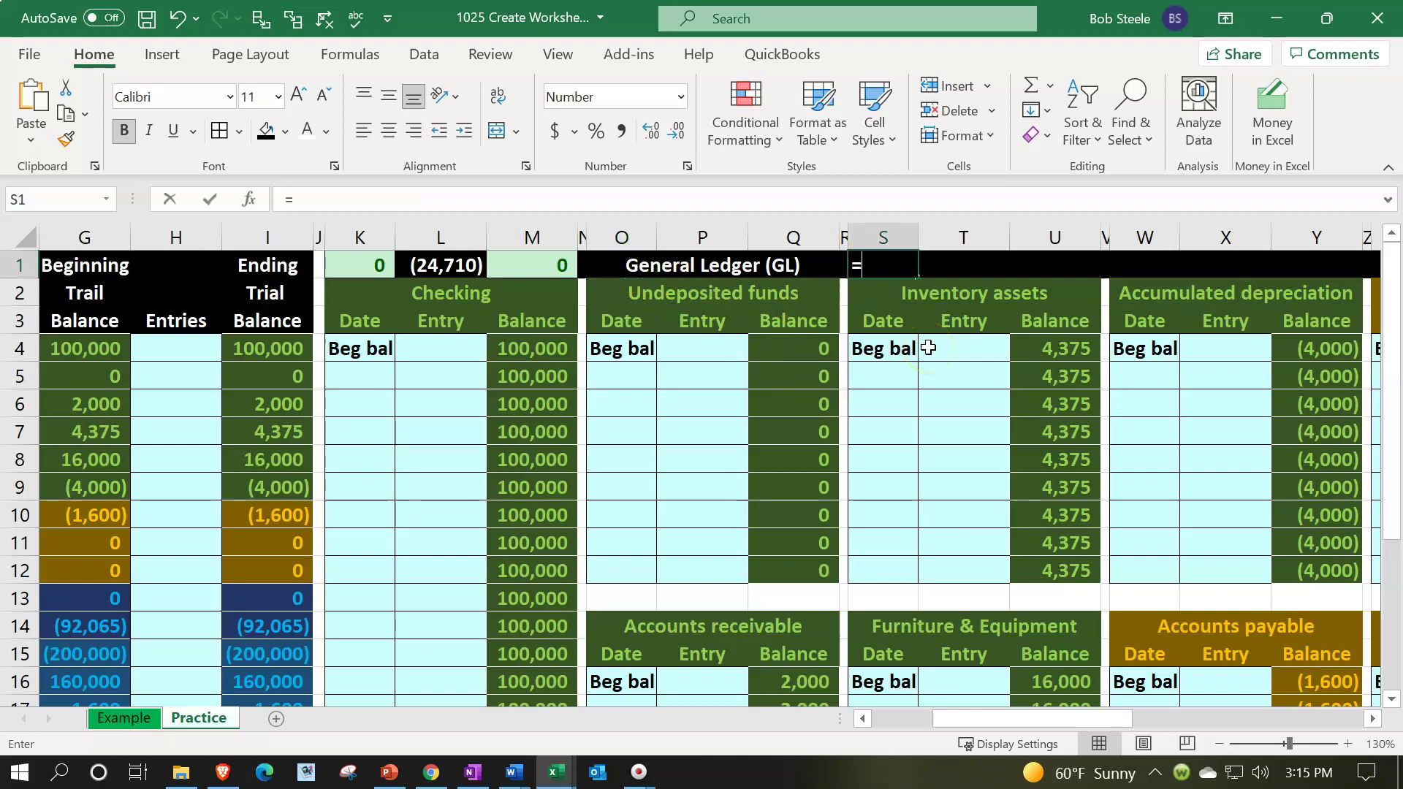
key("Left")
key("Left")
key("Left")
key("Left")
left_click(643, 273)
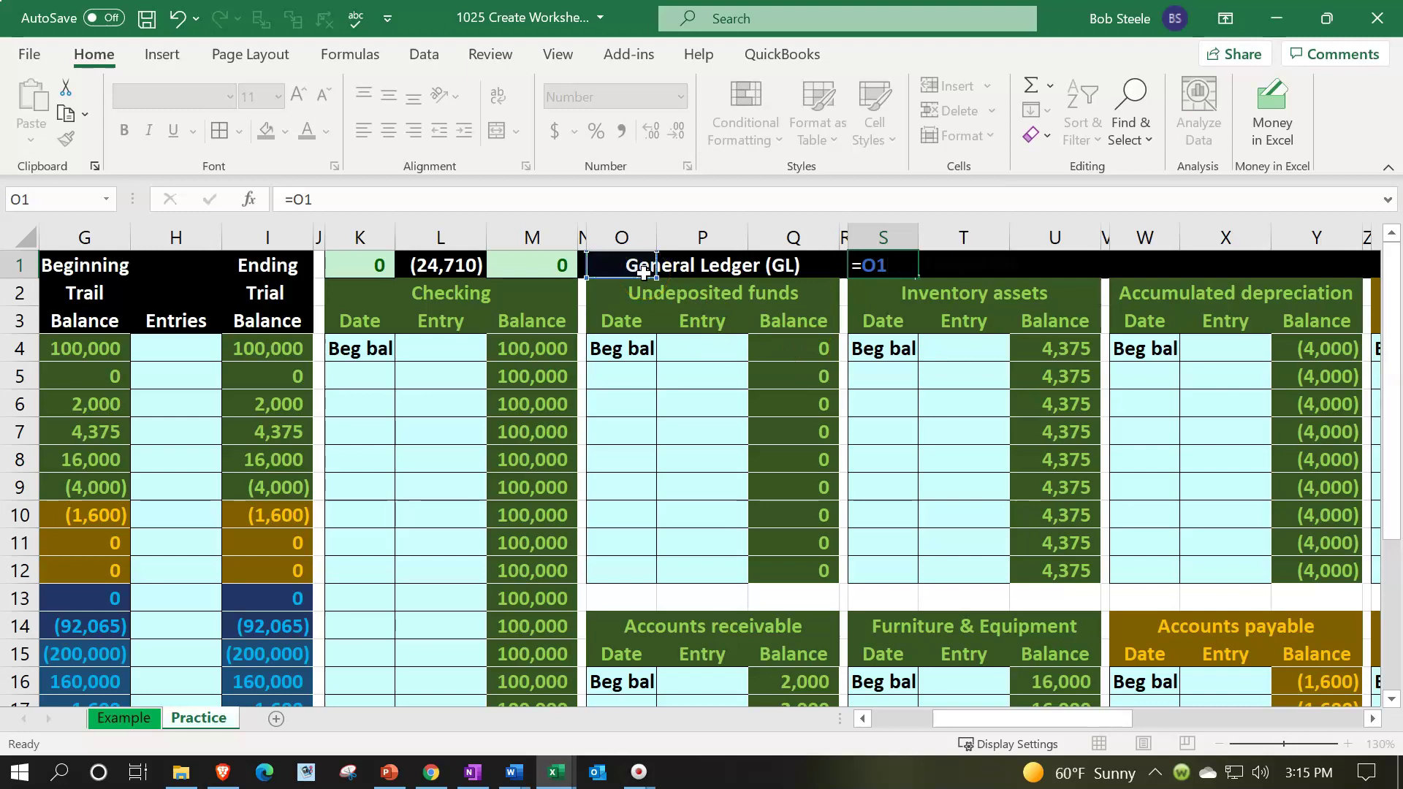
key("Return")
Step: Center the repeated General Ledger title over S1:Y1 with Center Across Selection
left_click_drag(870, 267, 1298, 266)
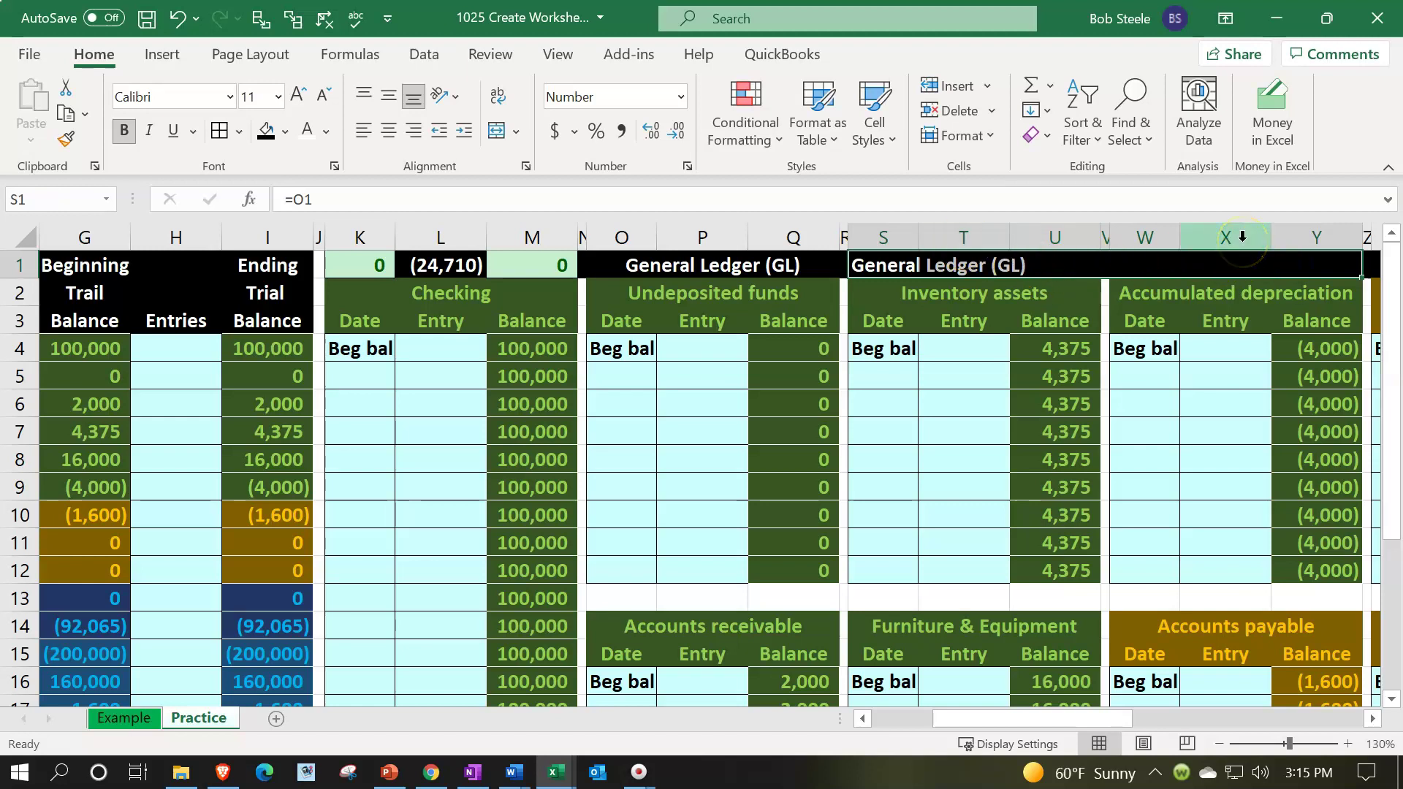
right_click(894, 266)
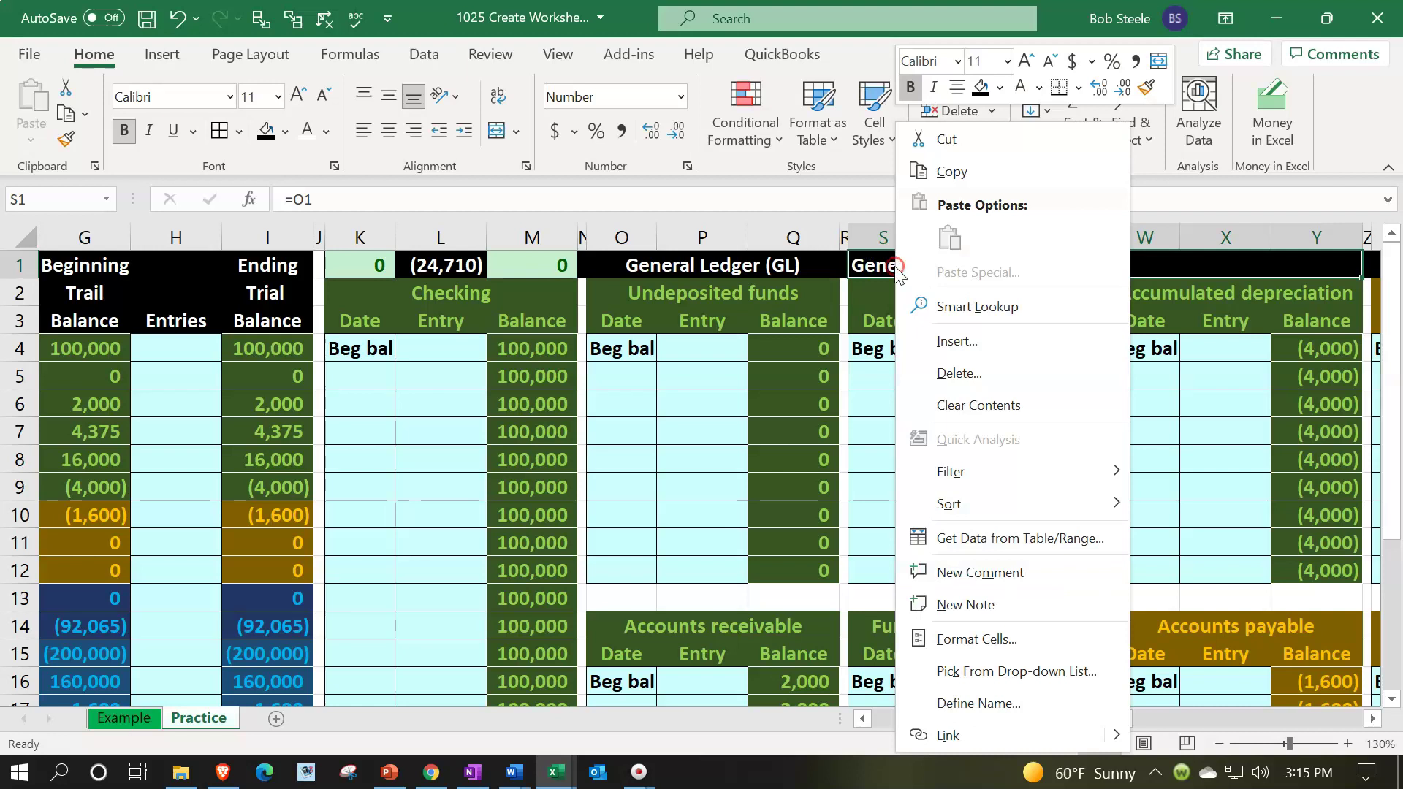
left_click(918, 640)
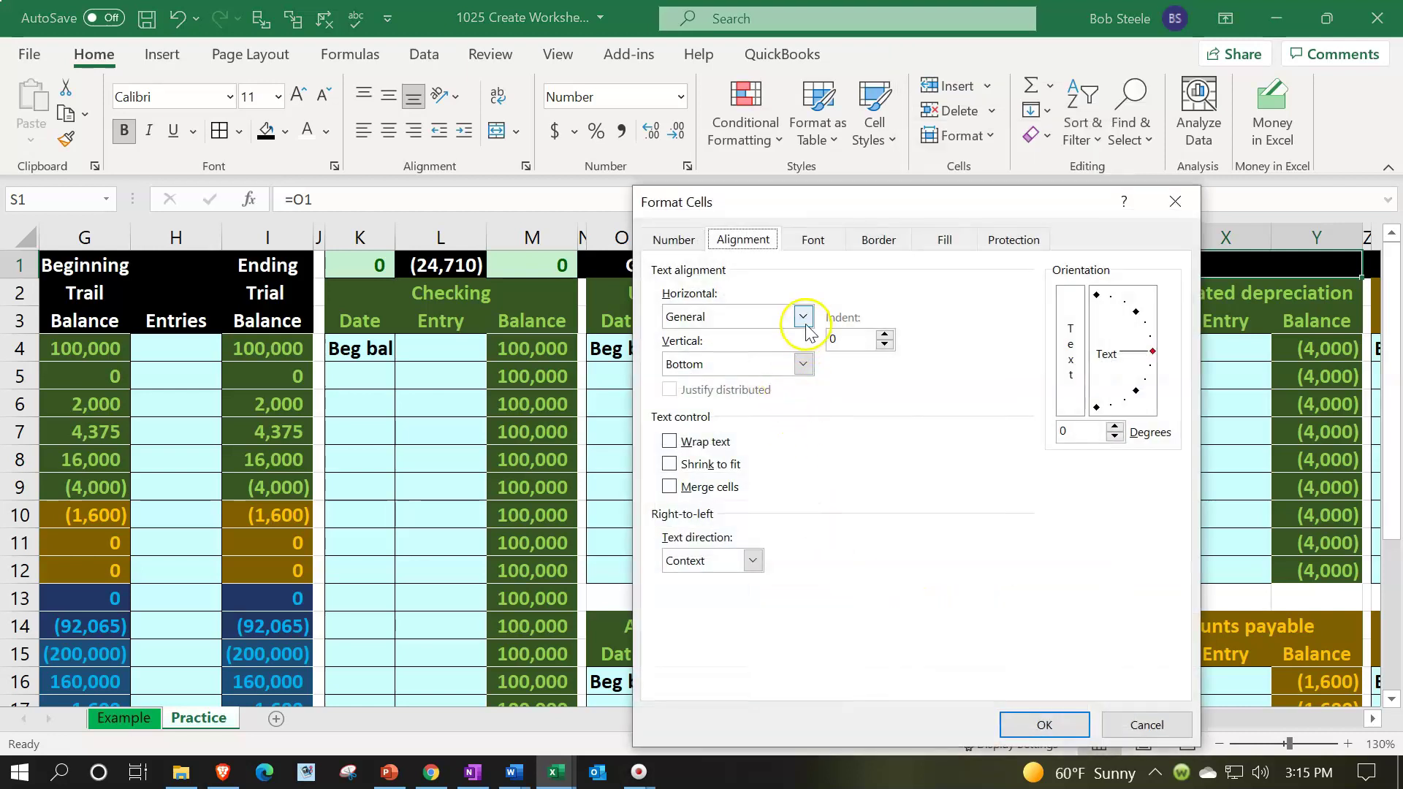
left_click(802, 316)
left_click(765, 427)
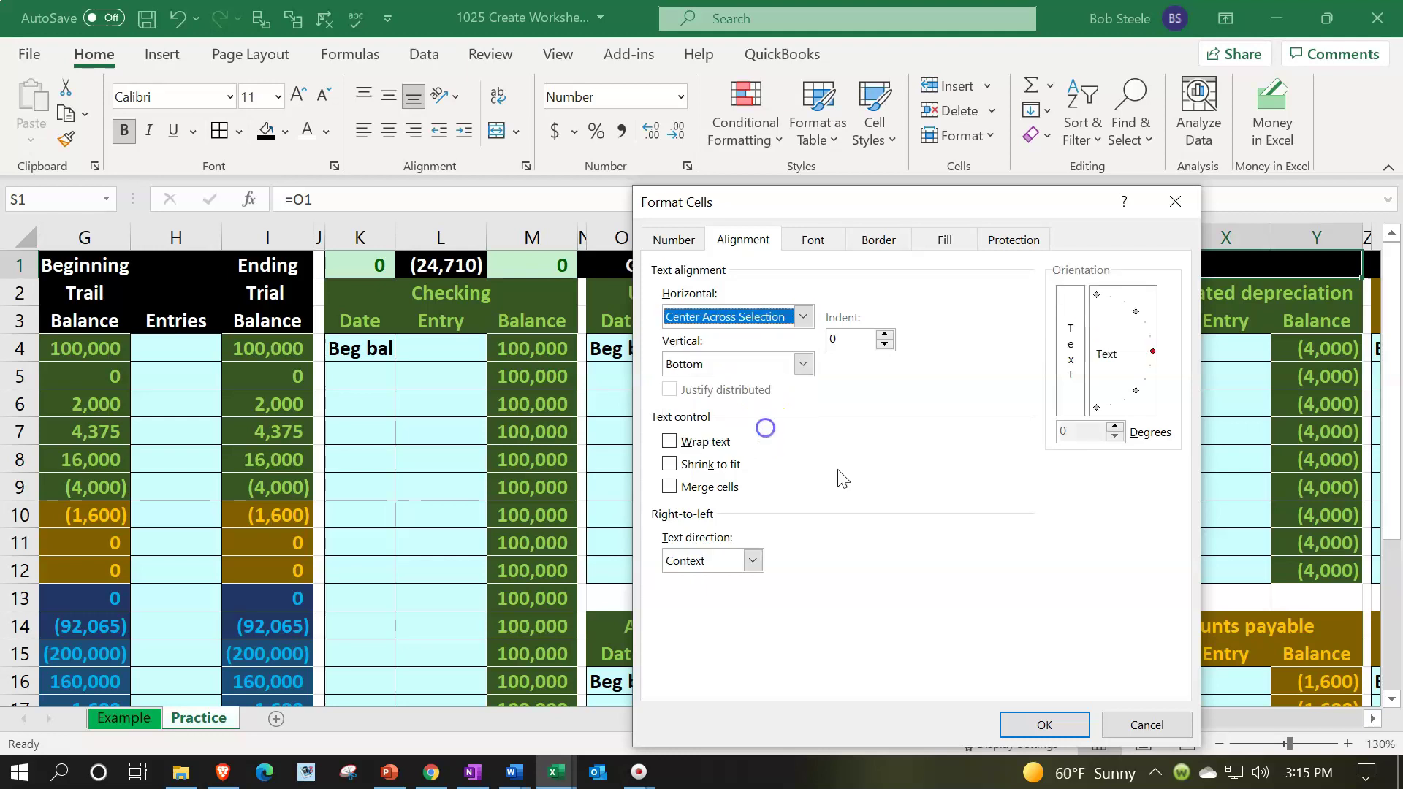
left_click(1073, 724)
Step: Repeat the General Ledger title above the Payroll liabilities block by entering =O1 in AA1
key("Right")
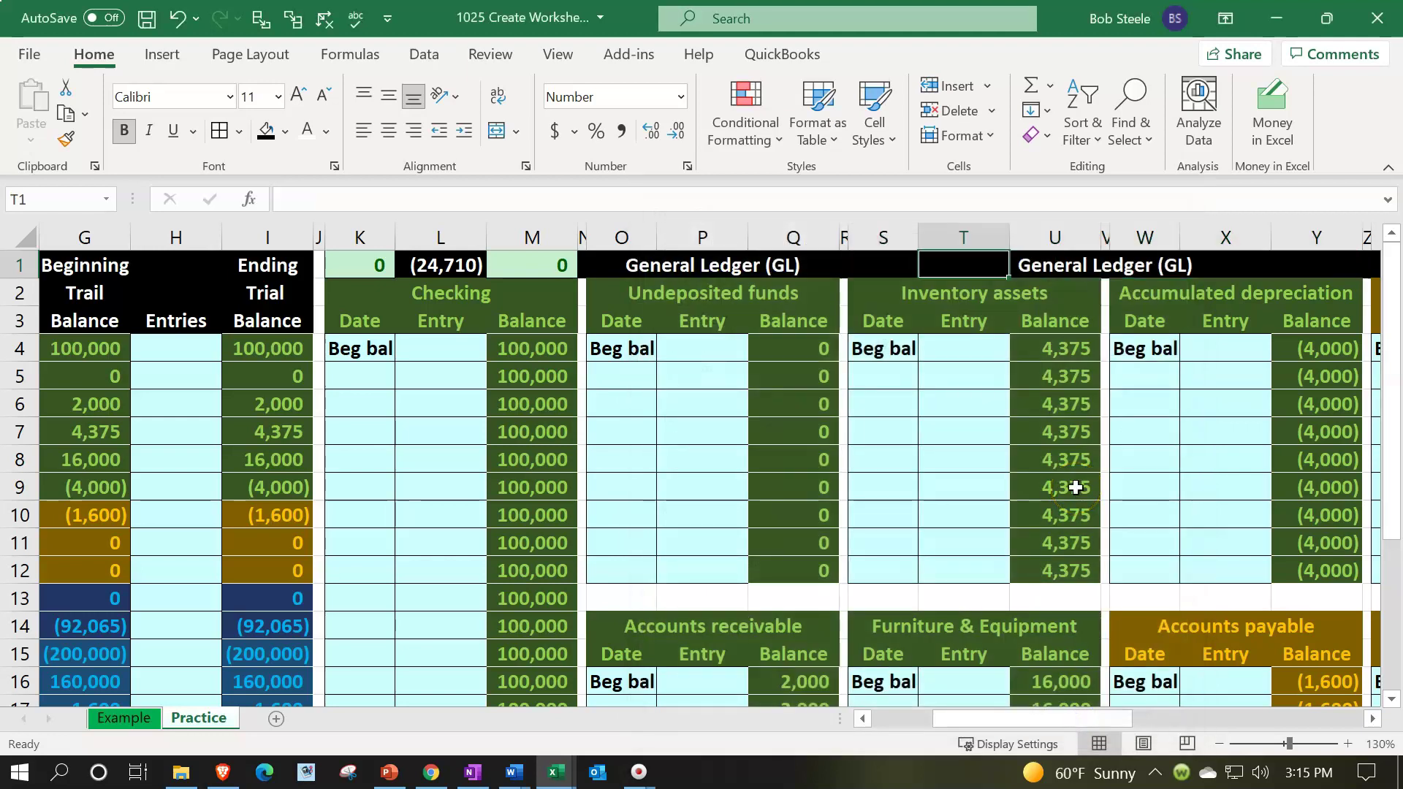
key("Right")
key("Right")
key("Right")
key("Right")
key("Right")
key("Right")
key("Right")
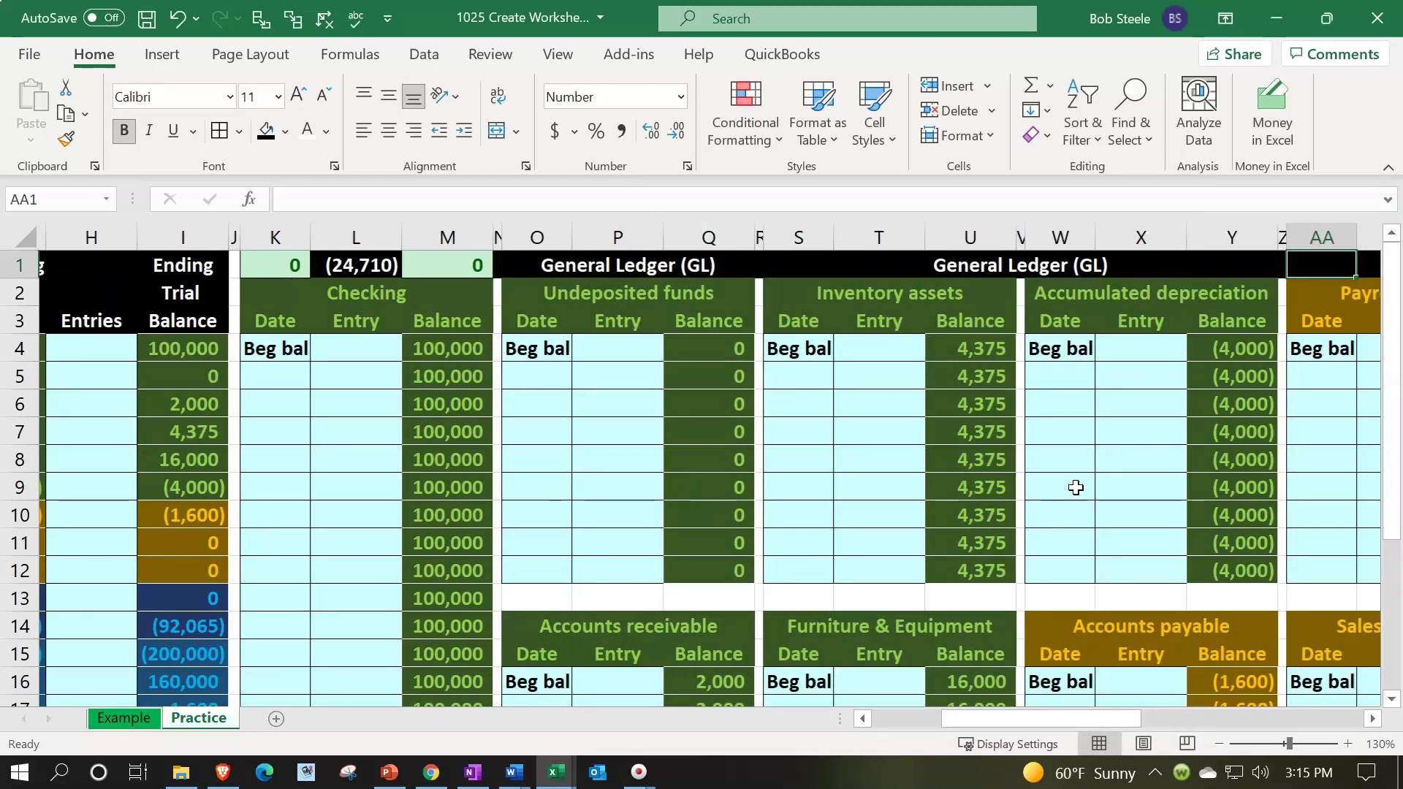
type("=")
key("Left")
key("Left")
key("Left")
key("Left")
key("Left")
key("Left")
key("Left")
key("Left")
key("Left")
key("Left")
key("Left")
key("Left")
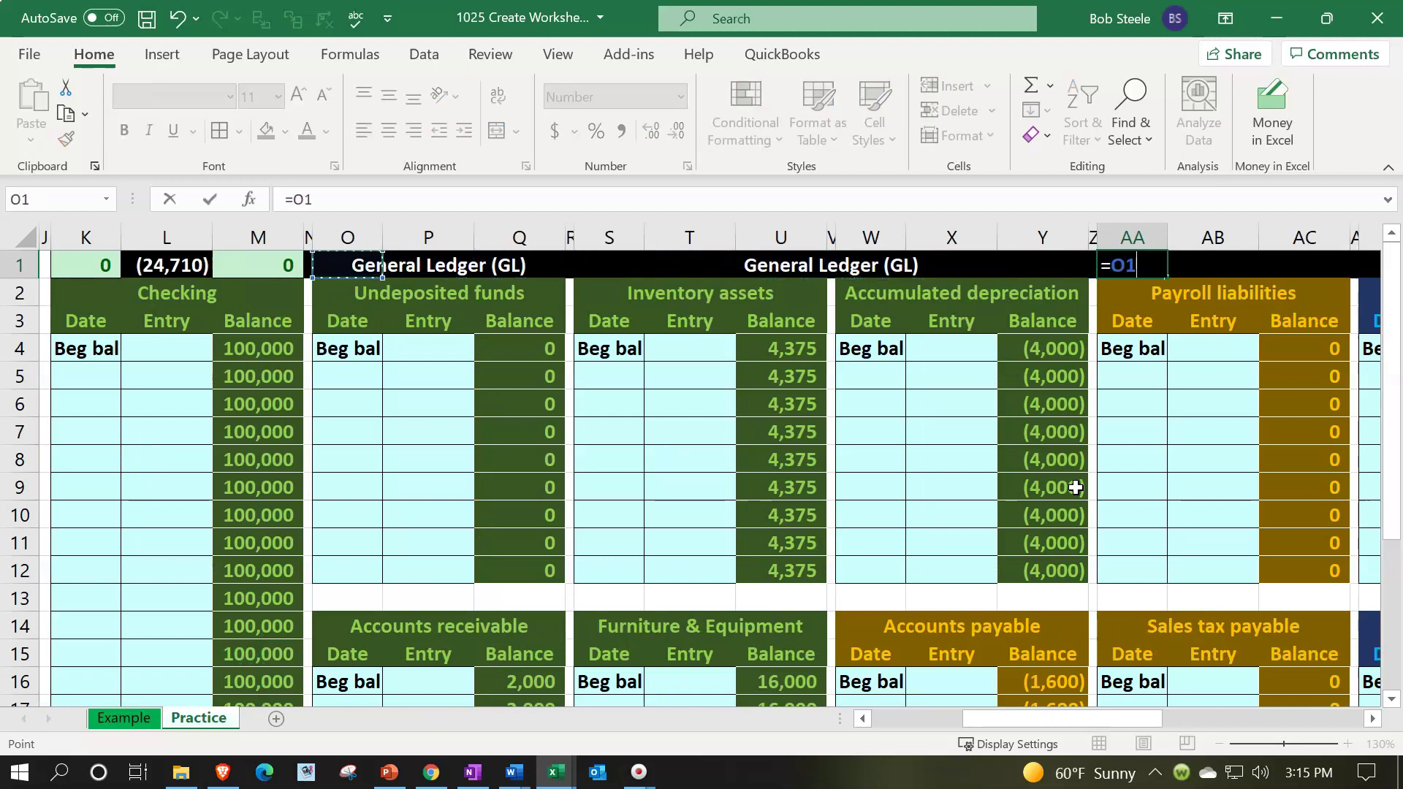
key("Return")
Step: Center the title in AA1 over AA1:AG1, spanning Payroll liabilities and Owners draw, with Center Across Selection
key("Right")
key("Right")
key("Right")
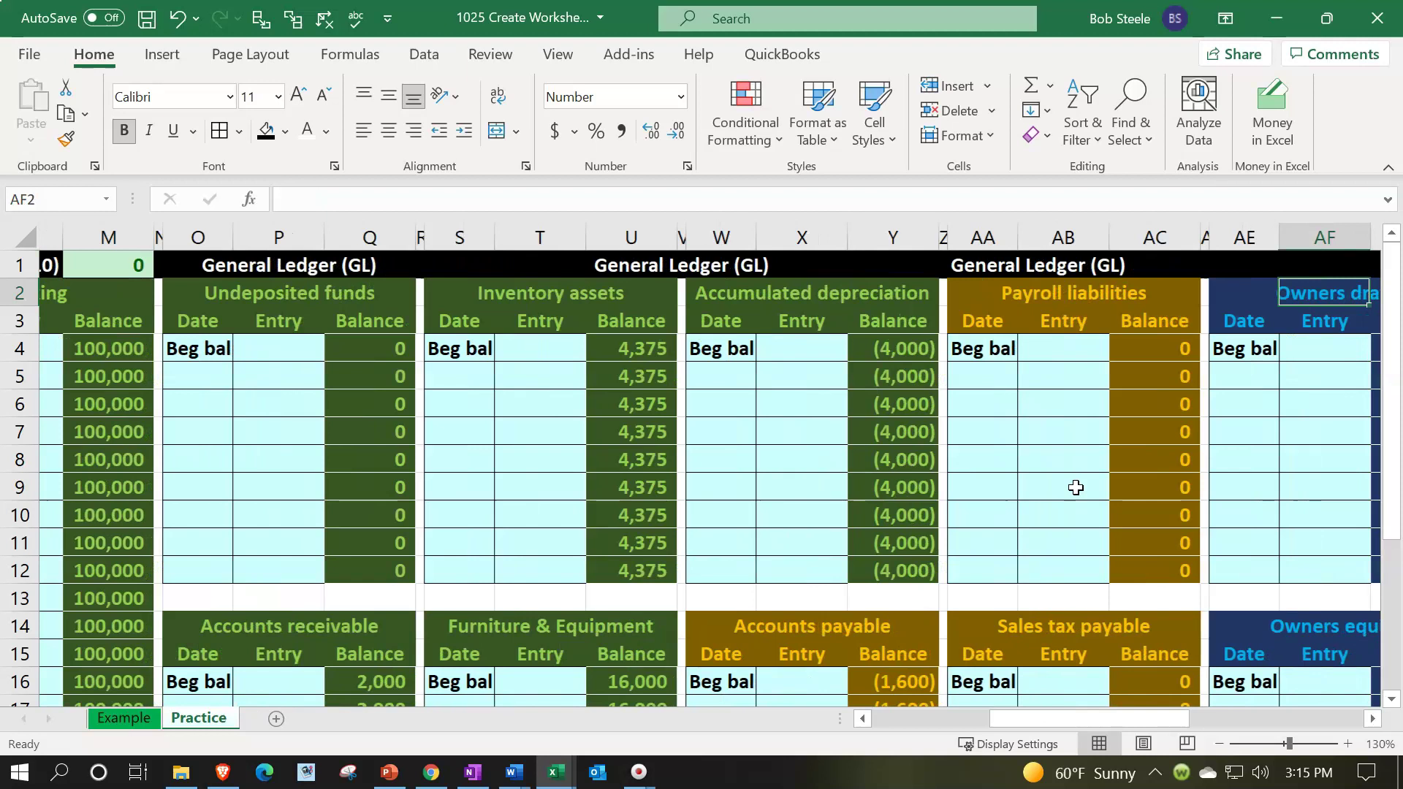
key("Right")
key("Right")
key("Right")
key("Right")
left_click_drag(694, 264, 1103, 264)
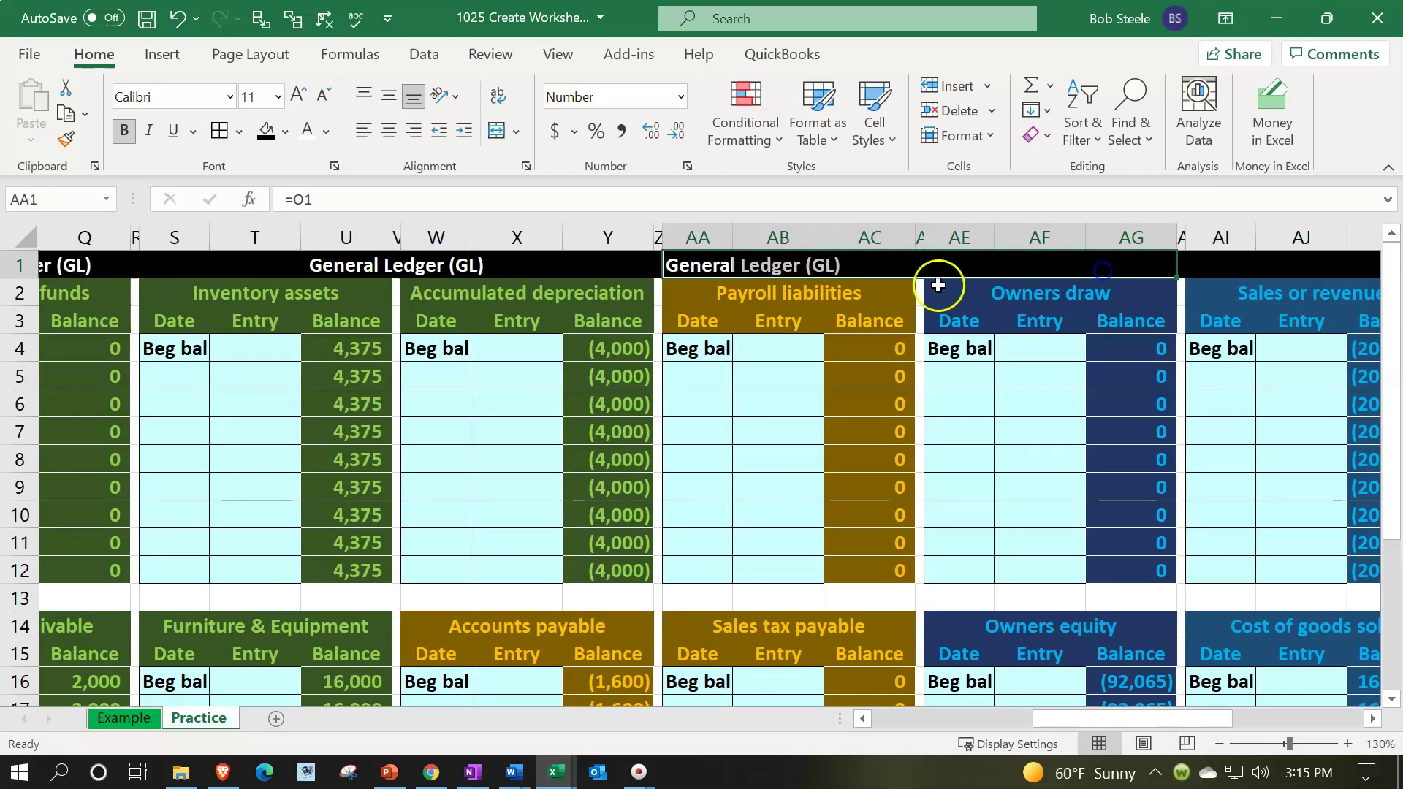
right_click(703, 268)
right_click(703, 268)
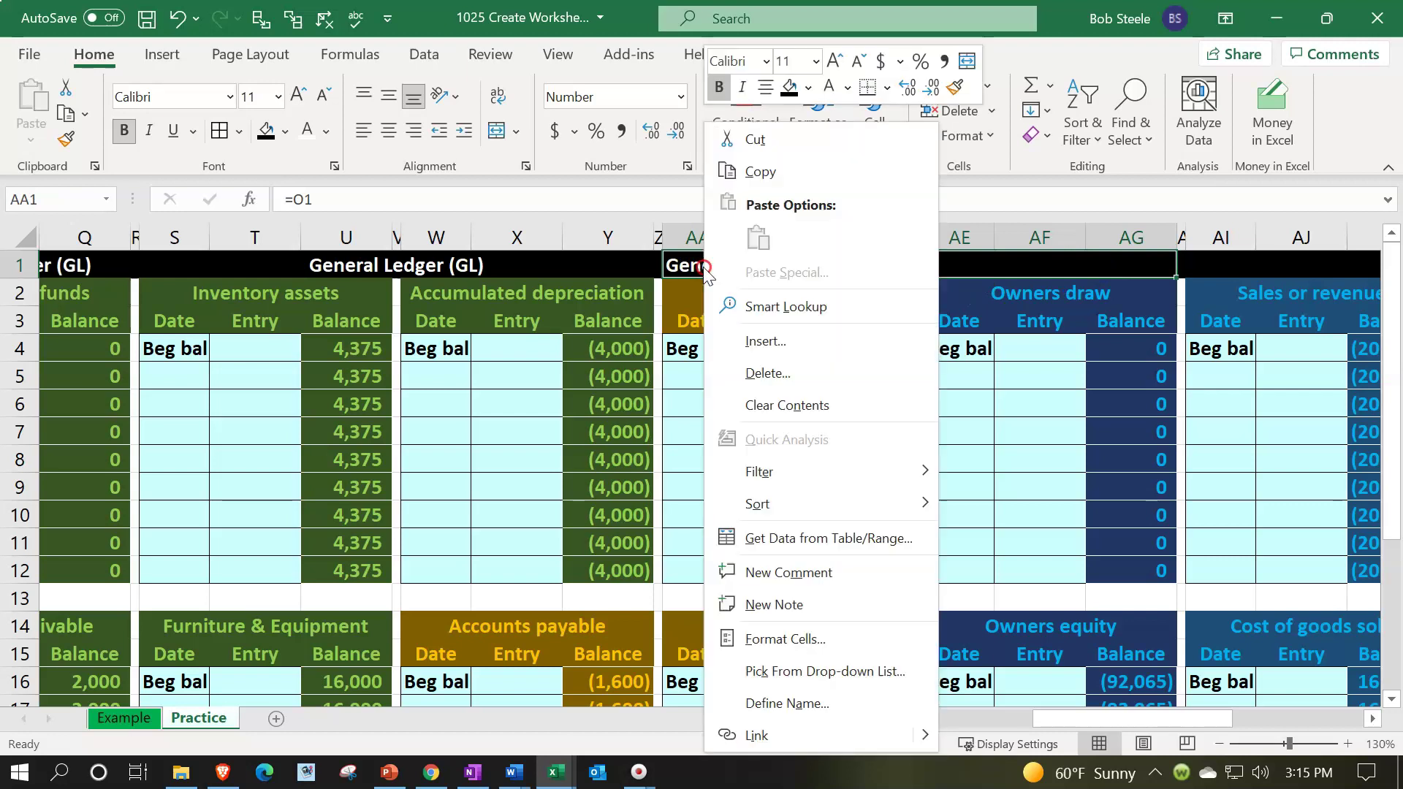
left_click(818, 640)
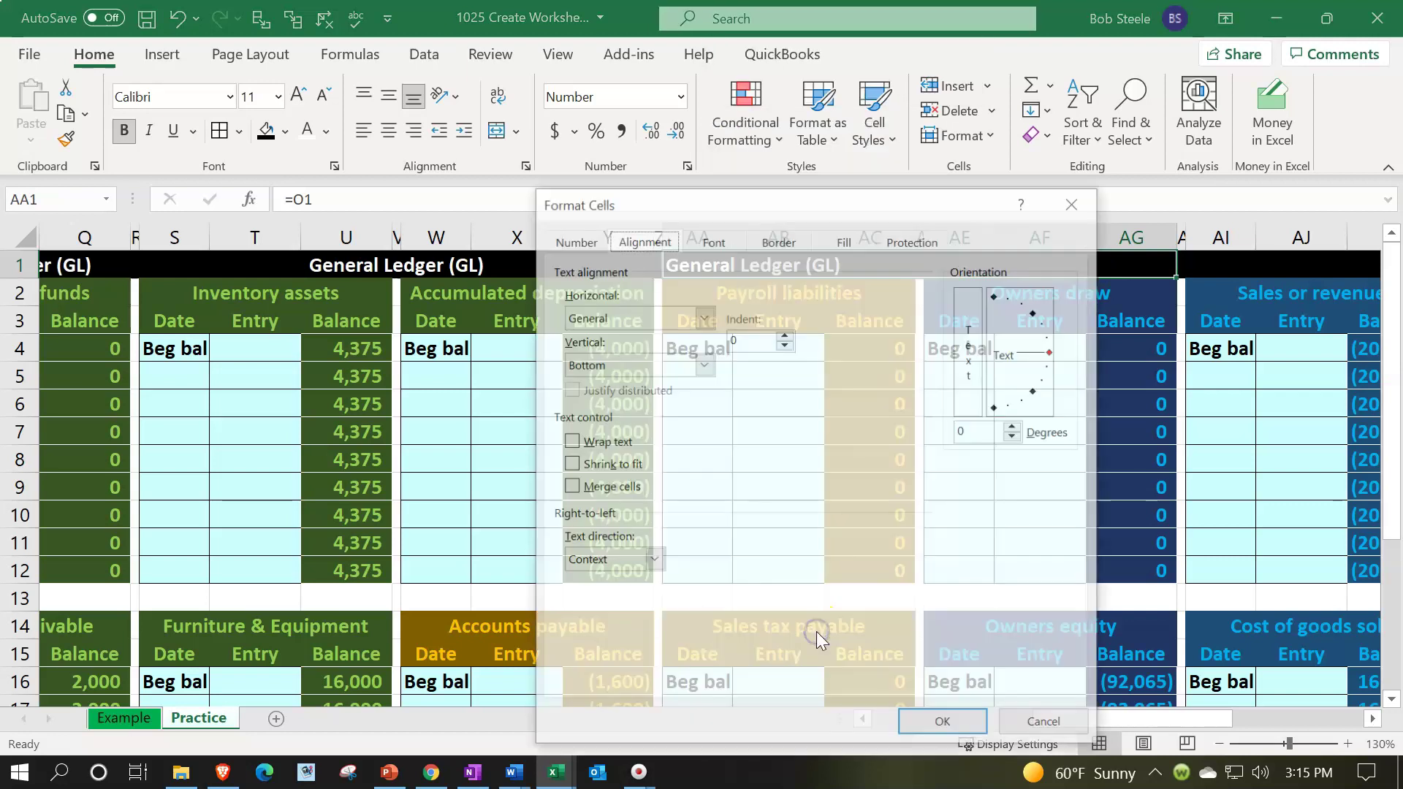
left_click(703, 314)
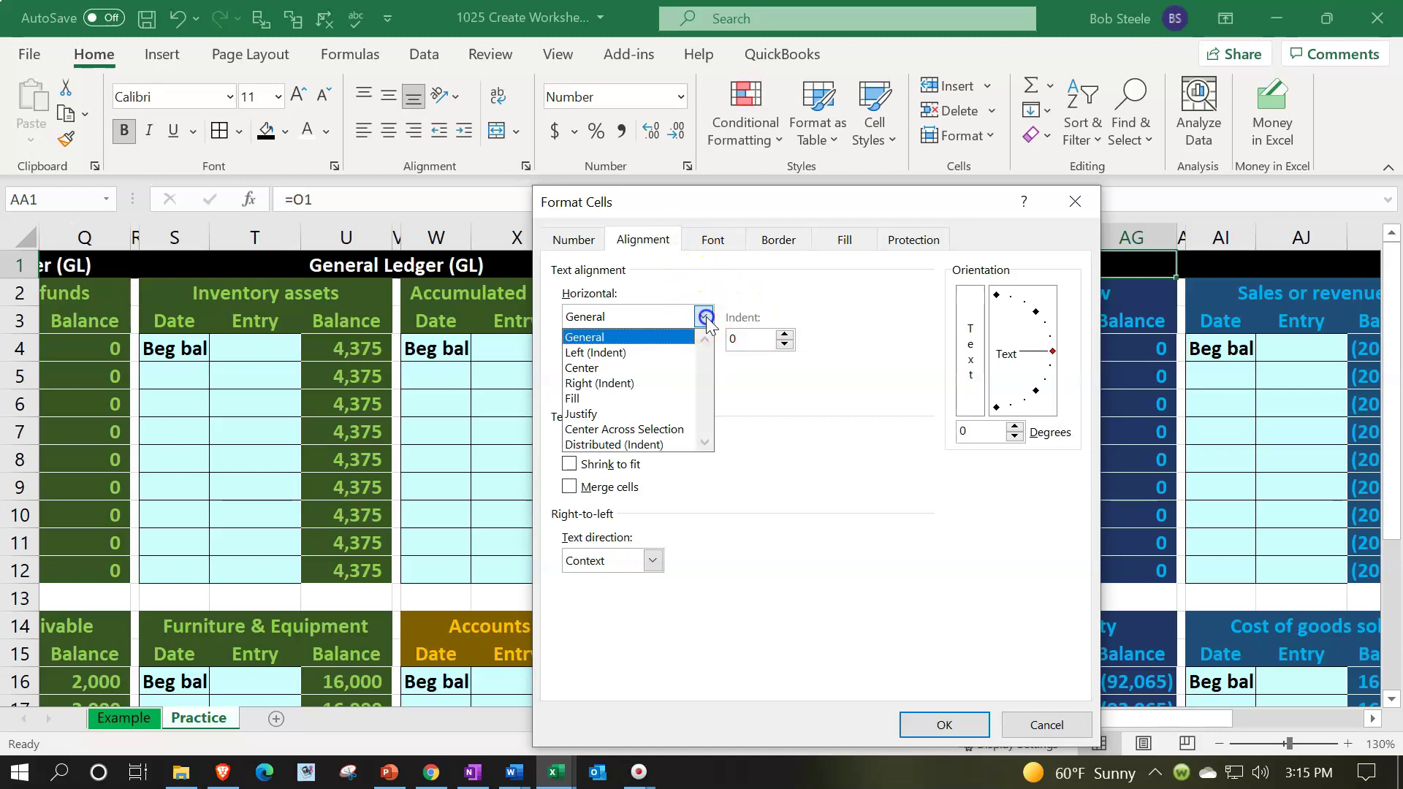
left_click(681, 430)
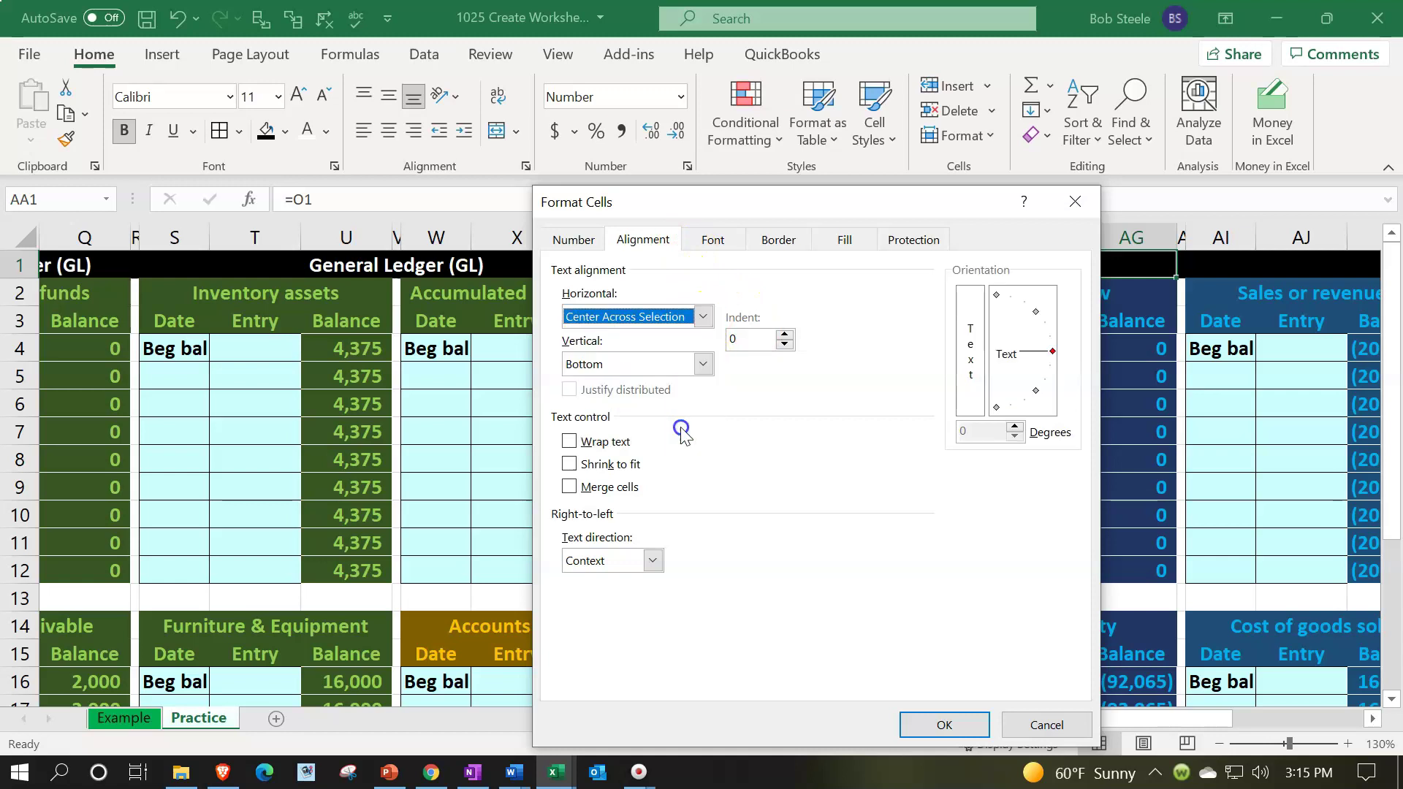
left_click(946, 723)
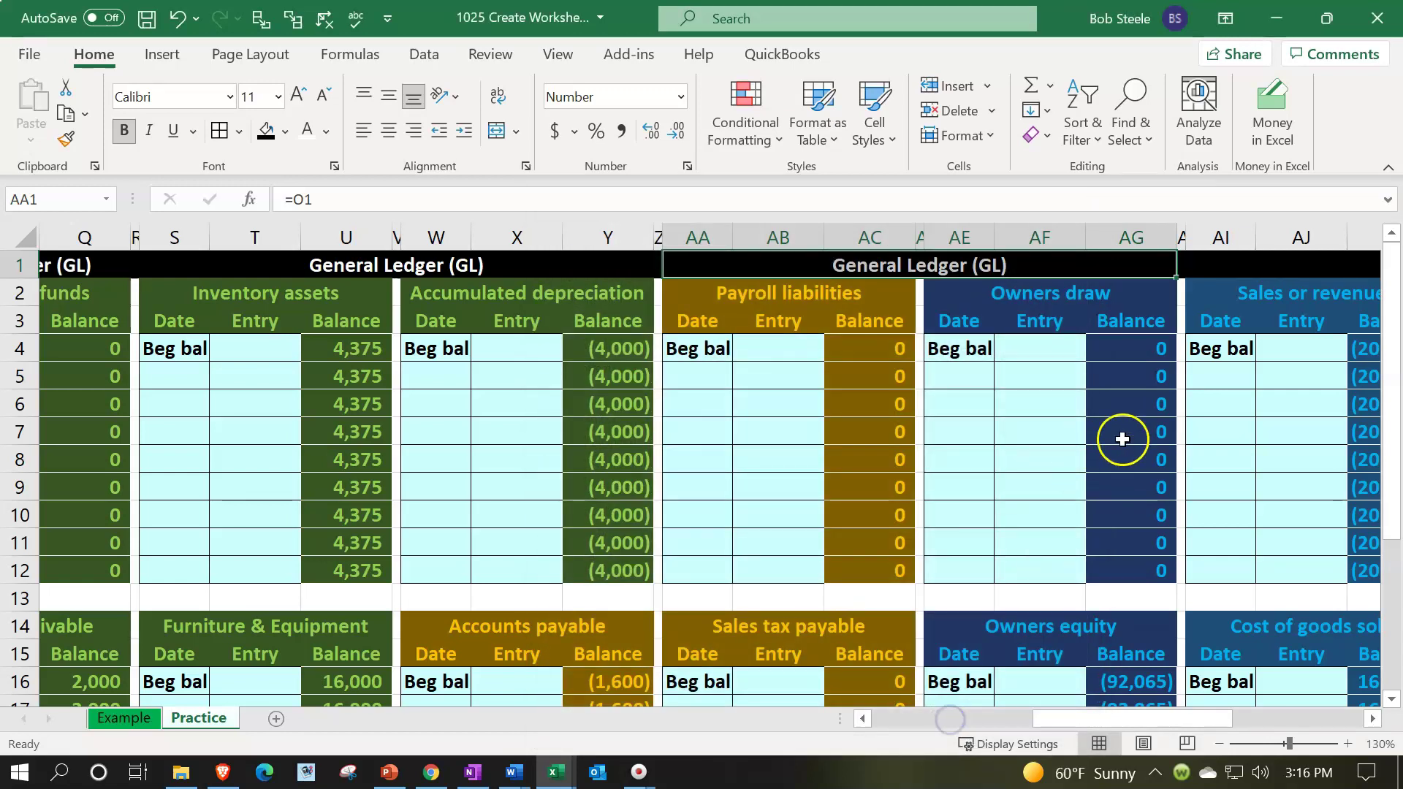
Step: Repeat the General Ledger title above the Sales or revenue block by entering =O1 in AI1
left_click(1216, 265)
type("=")
key("Left")
key("Left")
key("Left")
key("Left")
key("Left")
key("Left")
key("Left")
key("Left")
key("Left")
key("Left")
key("Left")
key("Left")
key("Left")
key("Left")
key("Left")
key("Left")
key("Left")
key("Left")
key("Left")
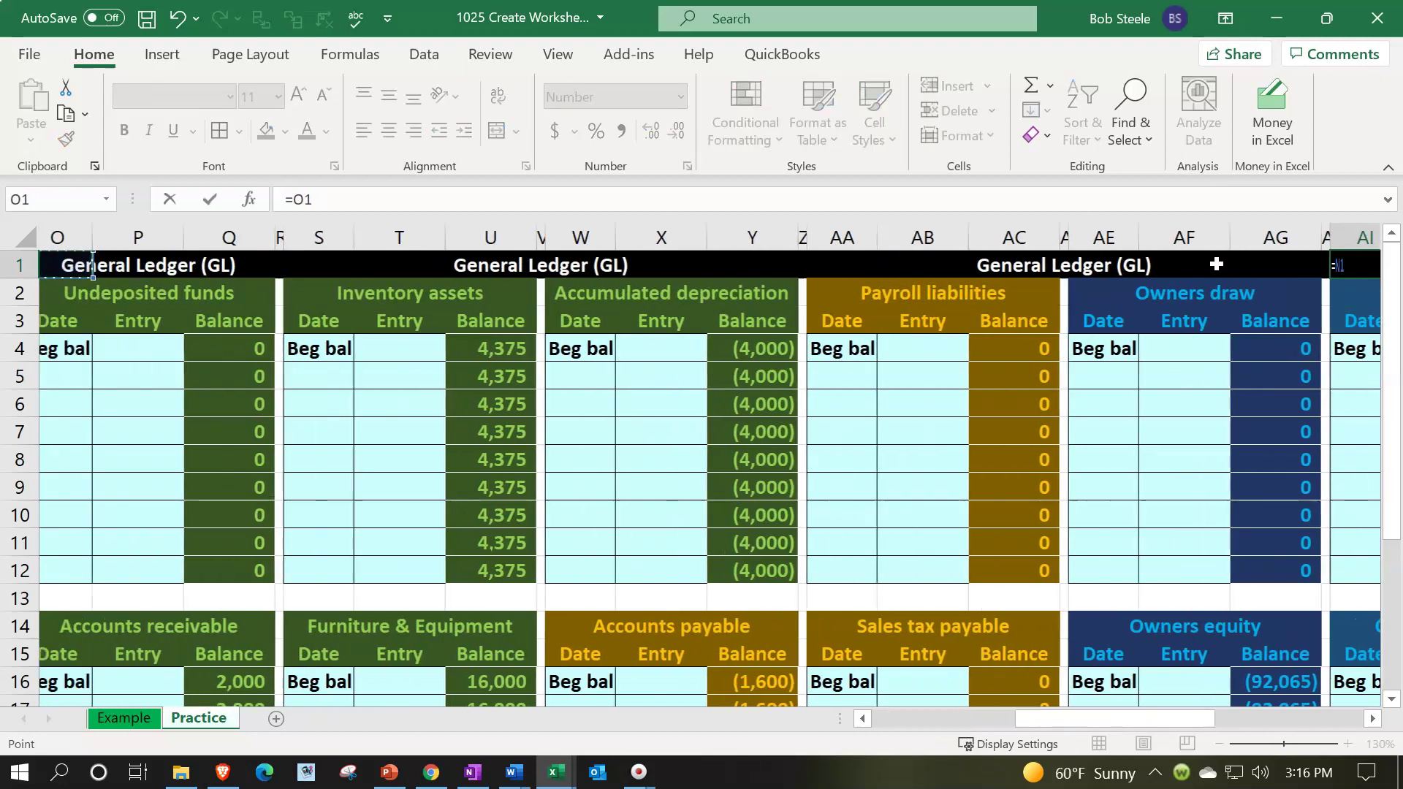
key("Left")
key("Return")
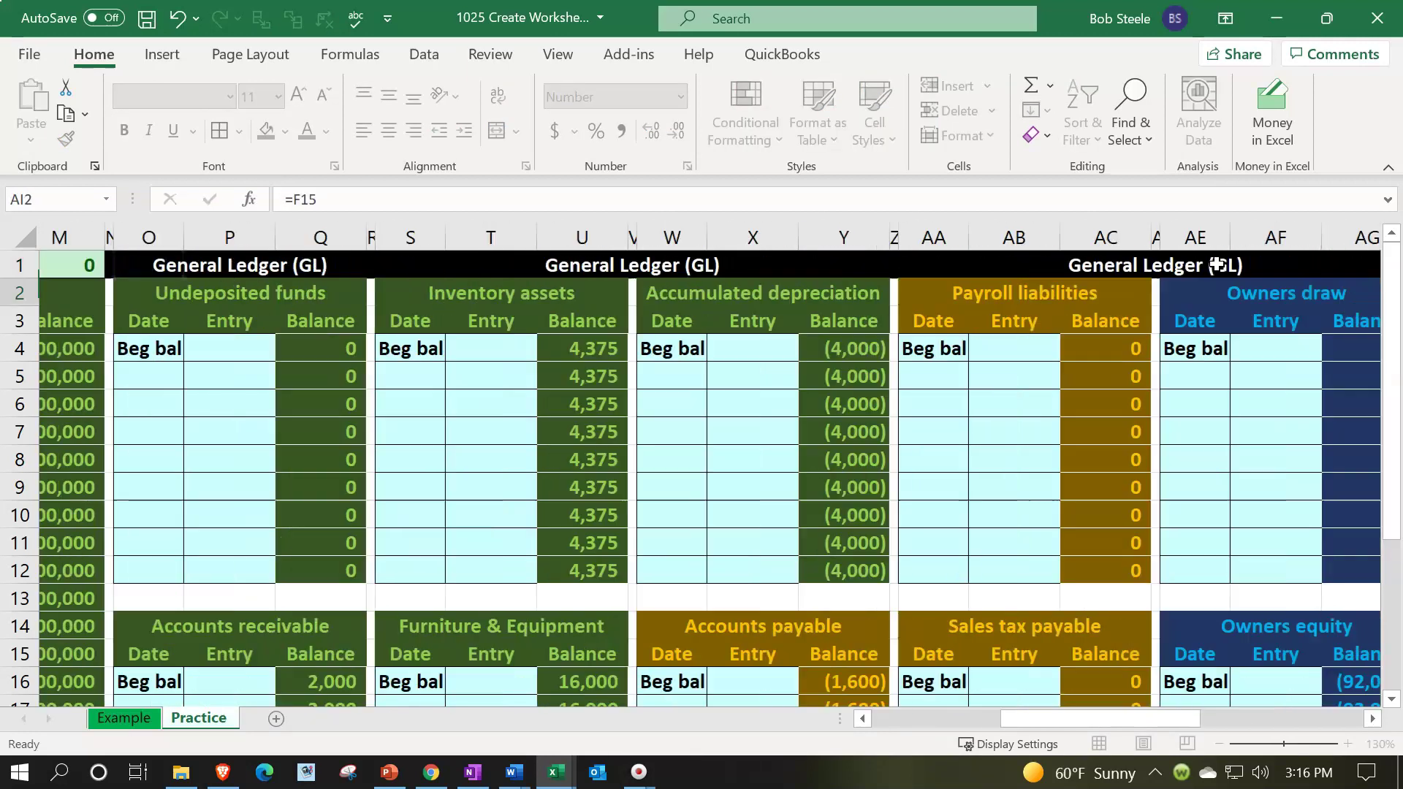
Step: Copy the centered title formatting of AA1:AG1 to AI1:AO1 with Format Painter
key("Right")
key("Right")
key("Right")
key("Right")
key("Right")
key("Right")
key("Right")
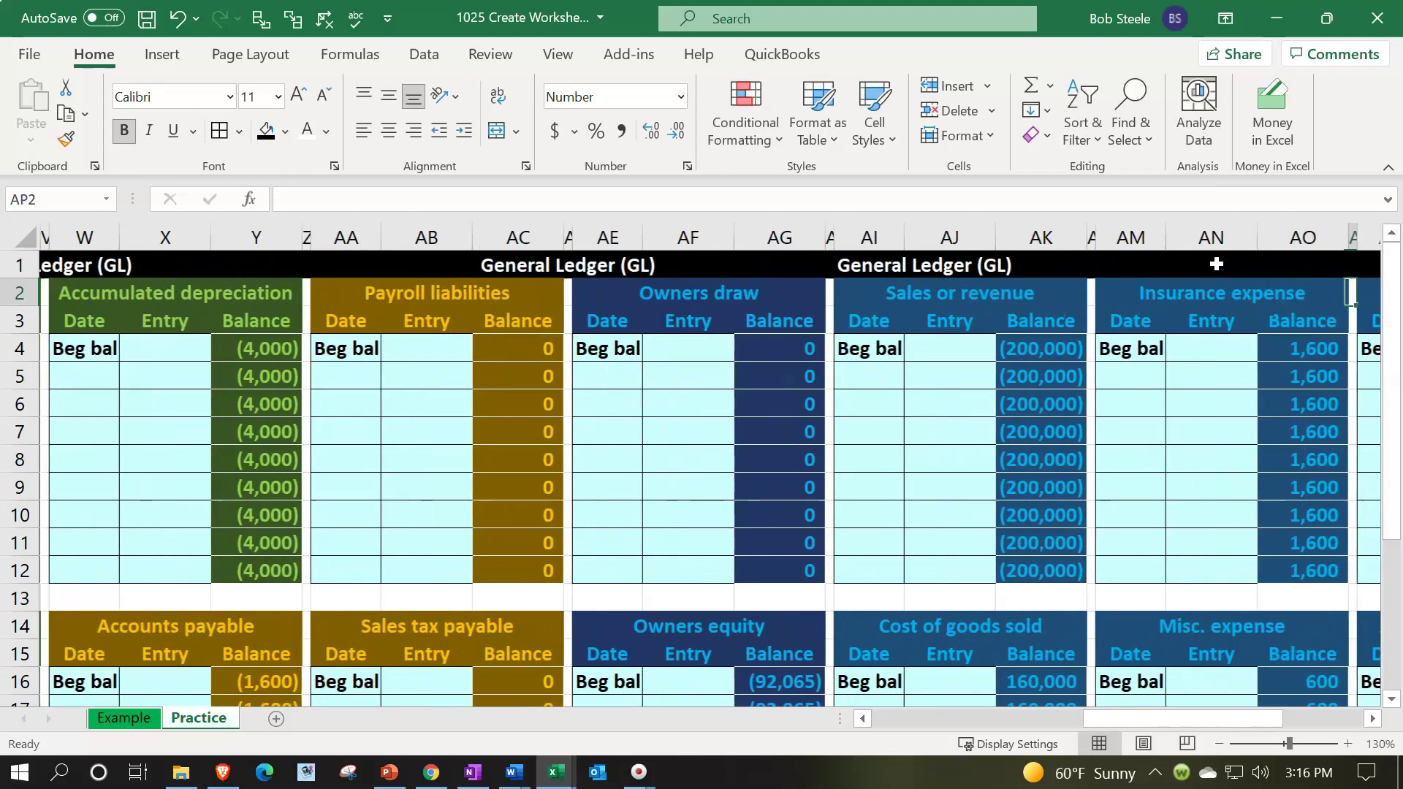
scroll(1095, 314, "right", 2)
left_click_drag(714, 266, 1103, 255)
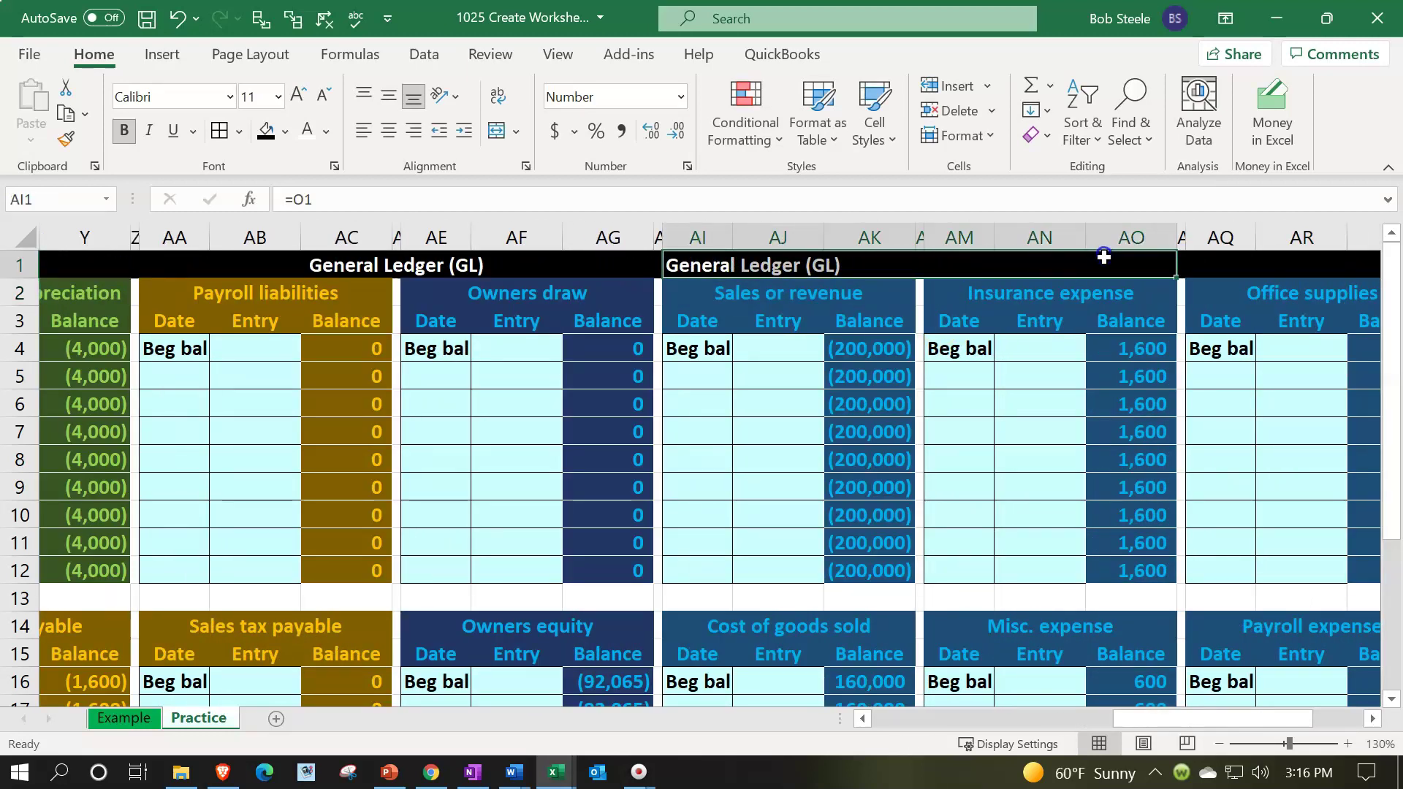
right_click(767, 266)
left_click(540, 382)
left_click_drag(172, 265, 596, 266)
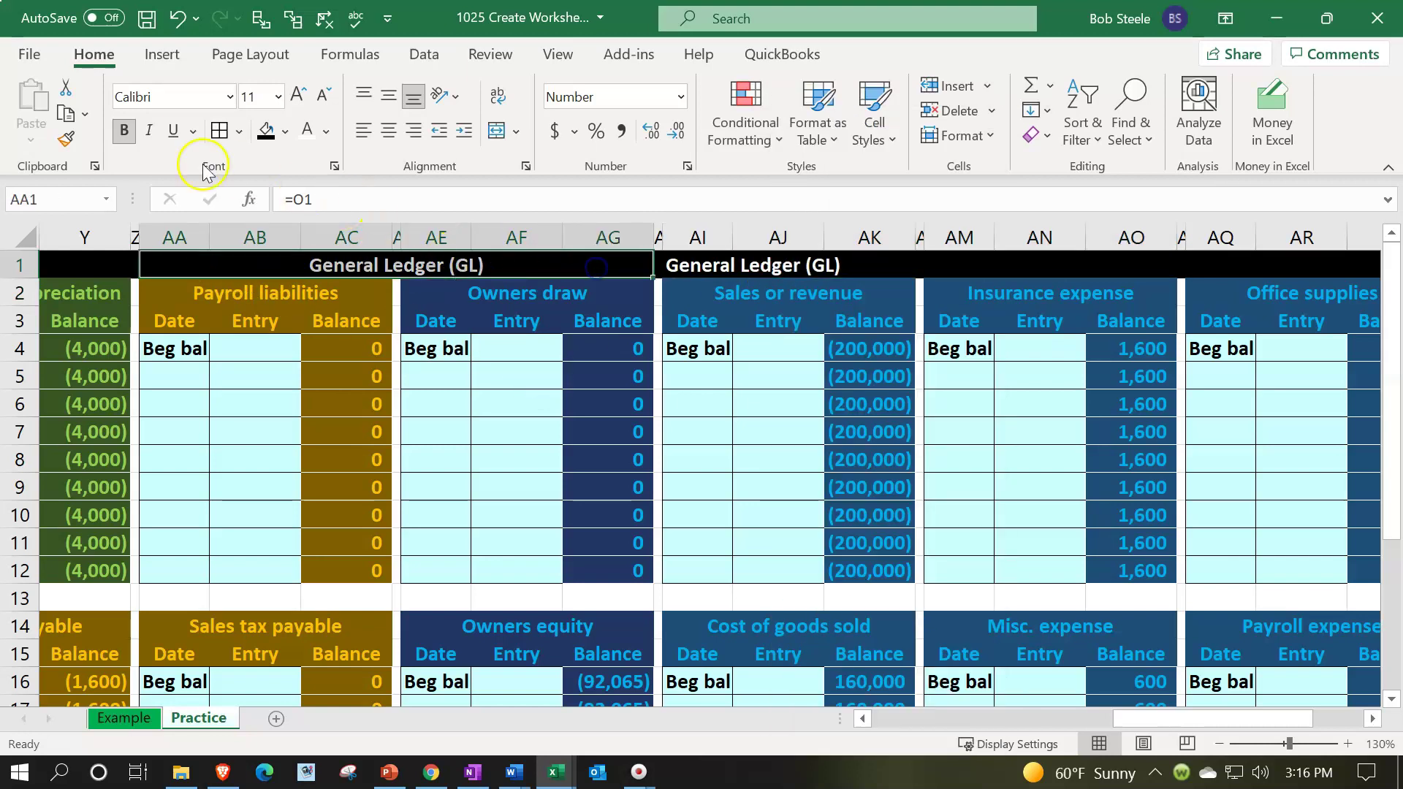
left_click(65, 139)
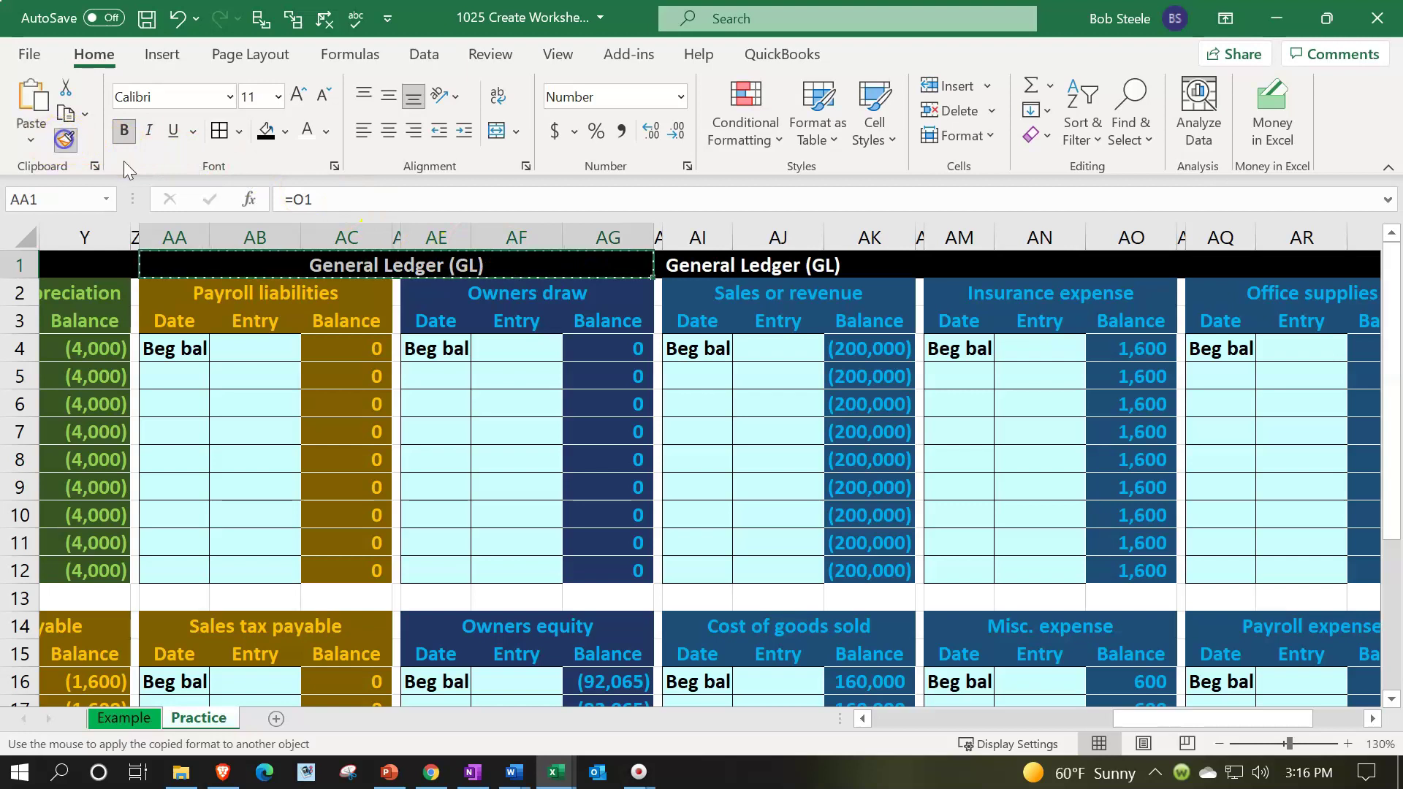
left_click(698, 265)
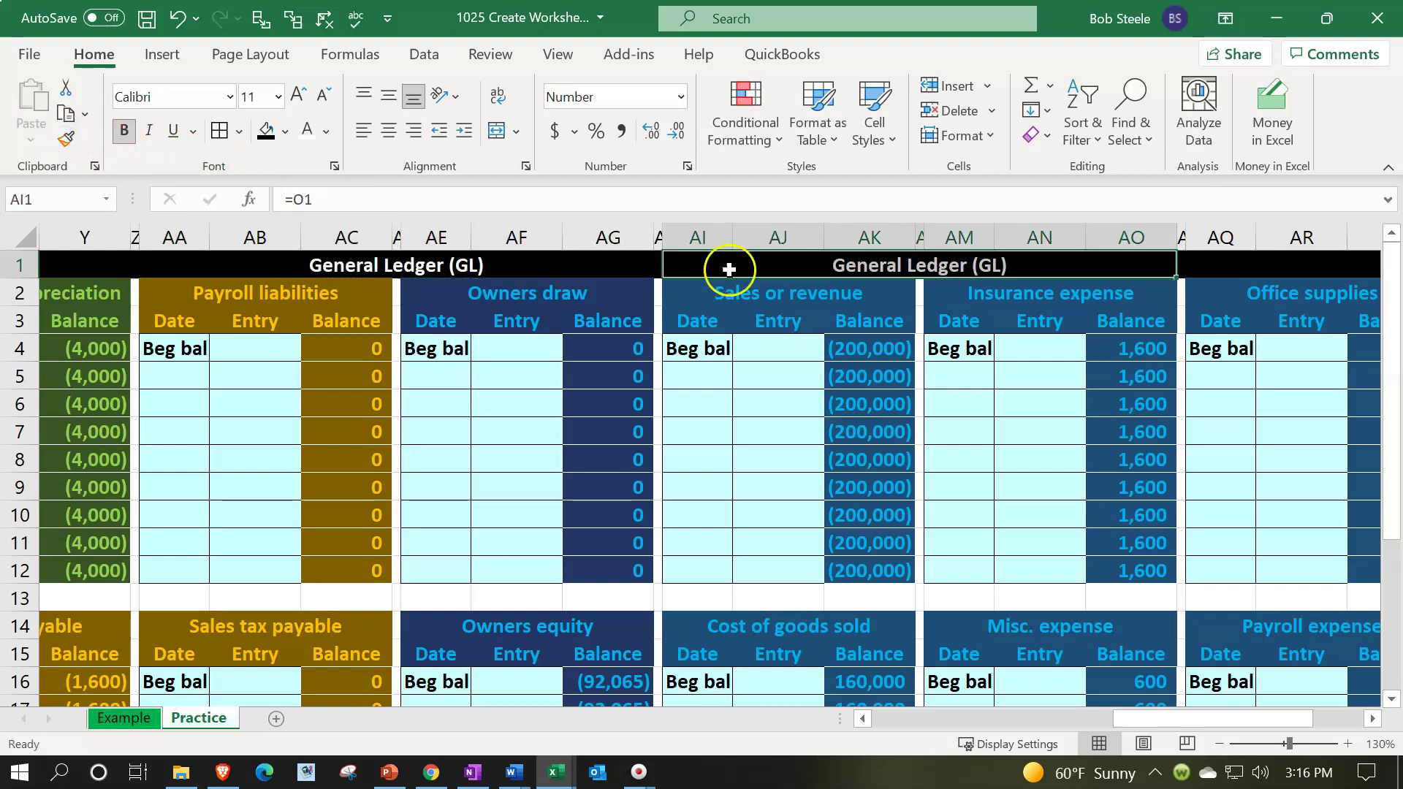
Step: Repeat the General Ledger title above the Office supplies block by entering =O1 in AQ1
left_click(1228, 258)
type("=")
key("Left")
key("Left")
key("Left")
key("Left")
key("Left")
key("Left")
key("Left")
key("Left")
key("Left")
key("Left")
key("Left")
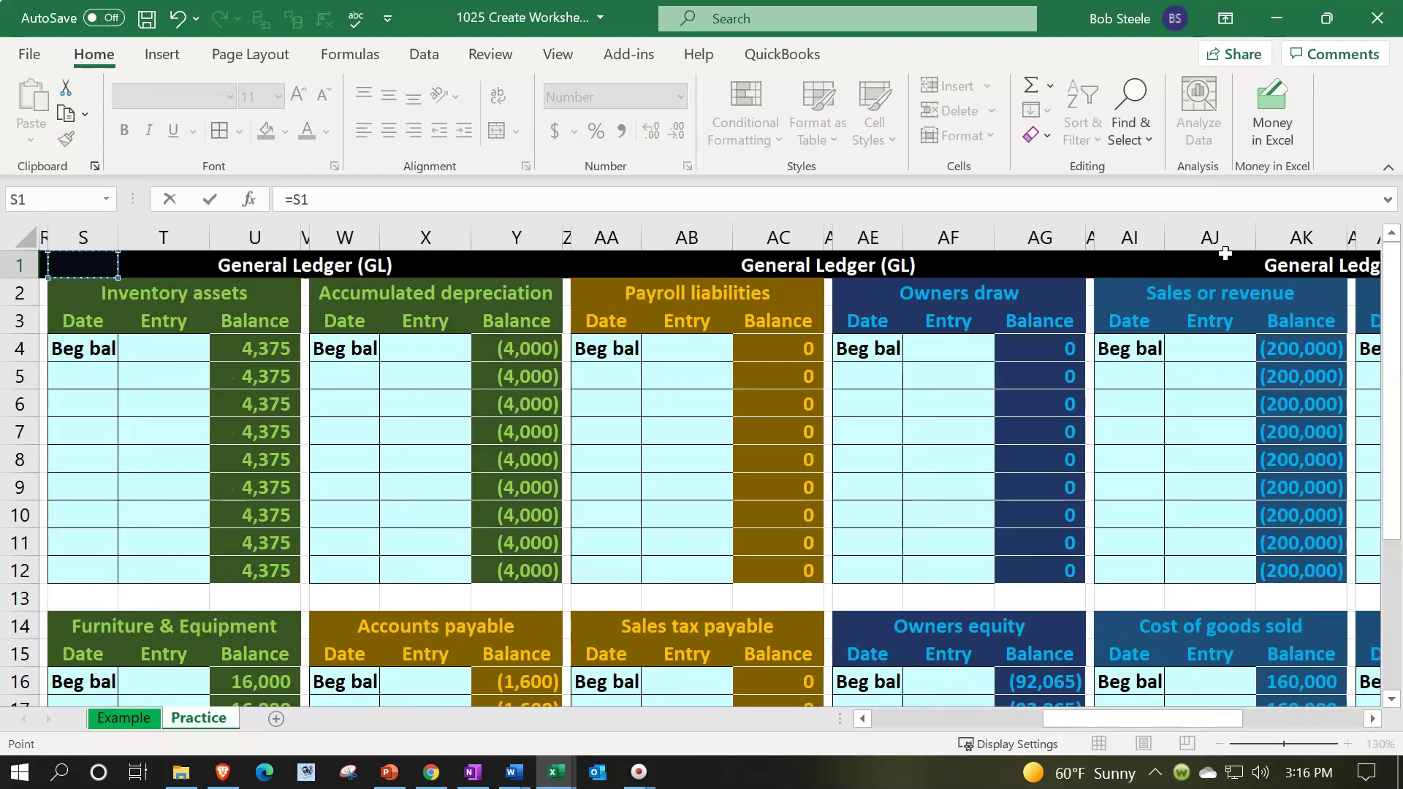
key("Return")
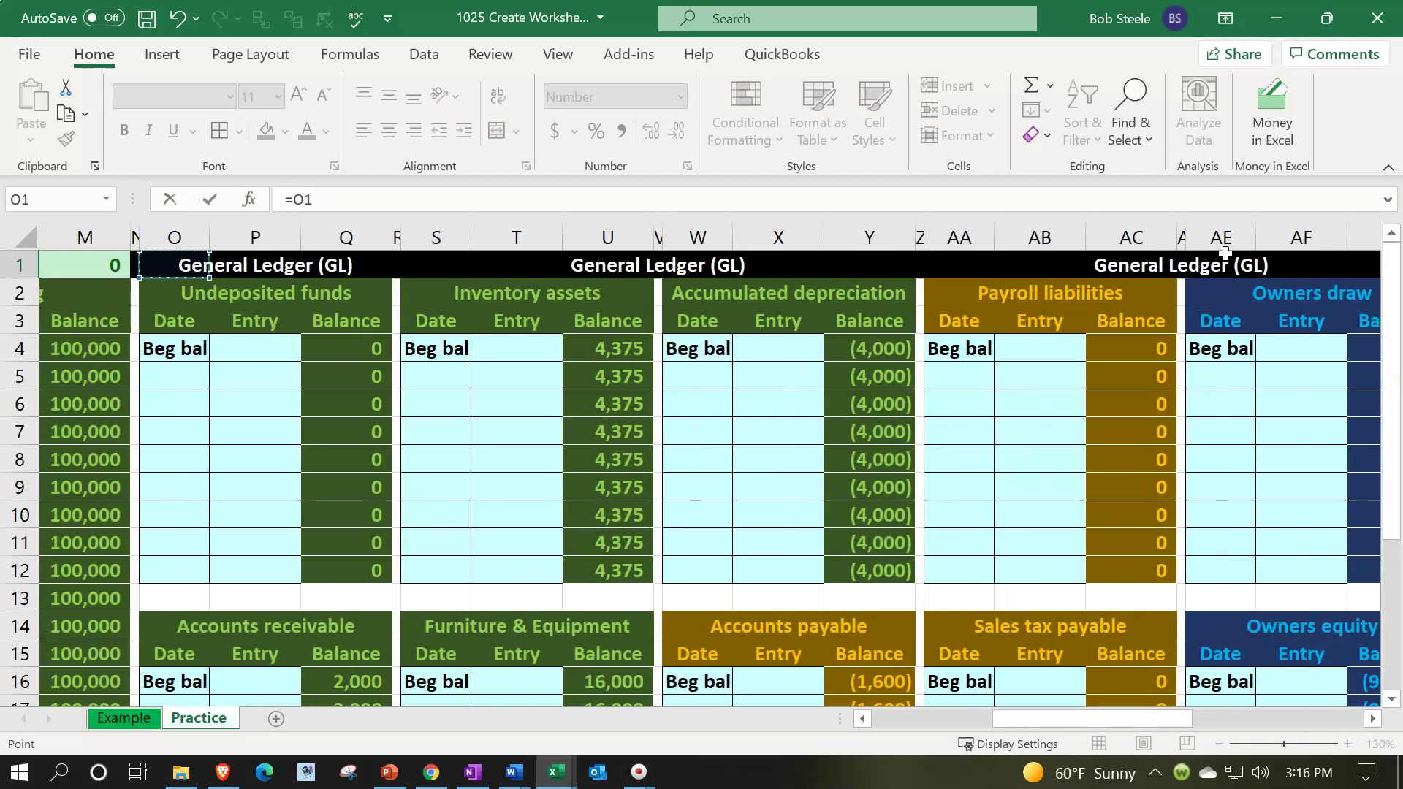
Step: Copy the centered title formatting of AI1:AO1 to AQ1:AW1 with Format Painter
key("Right")
key("Right")
key("Right")
key("Right")
key("Right")
key("Right")
key("Up")
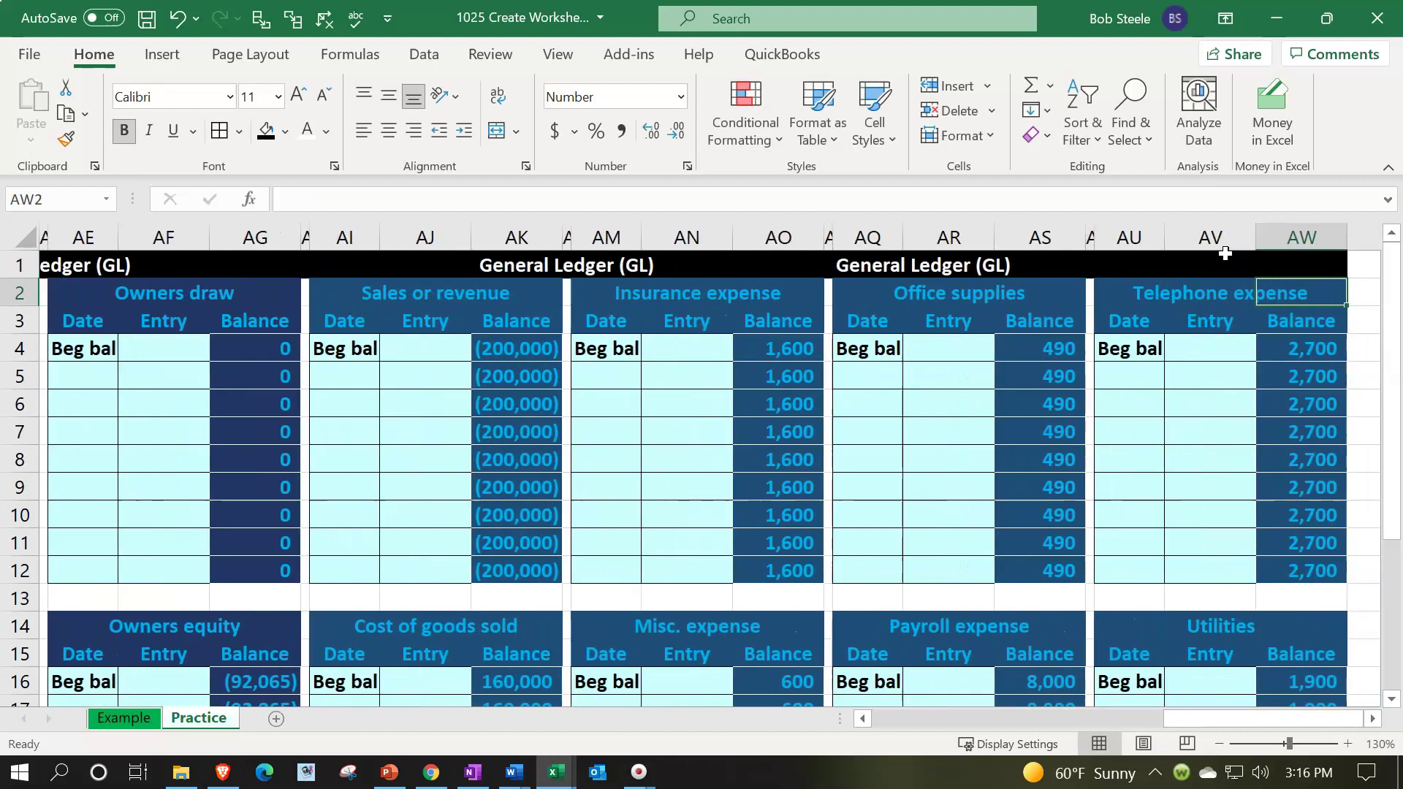
left_click(354, 269)
left_click_drag(355, 269, 763, 252)
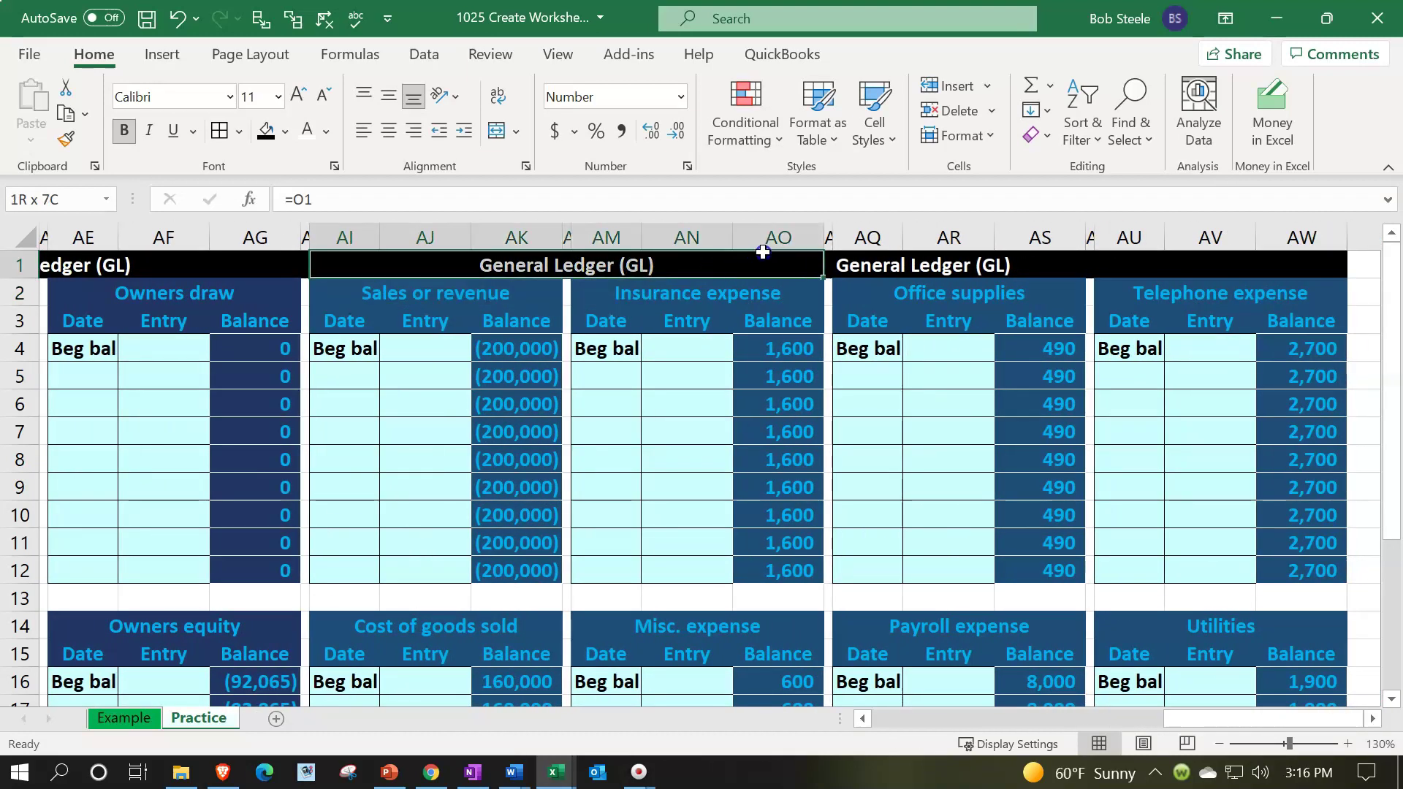
left_click(66, 138)
left_click_drag(862, 265, 1263, 264)
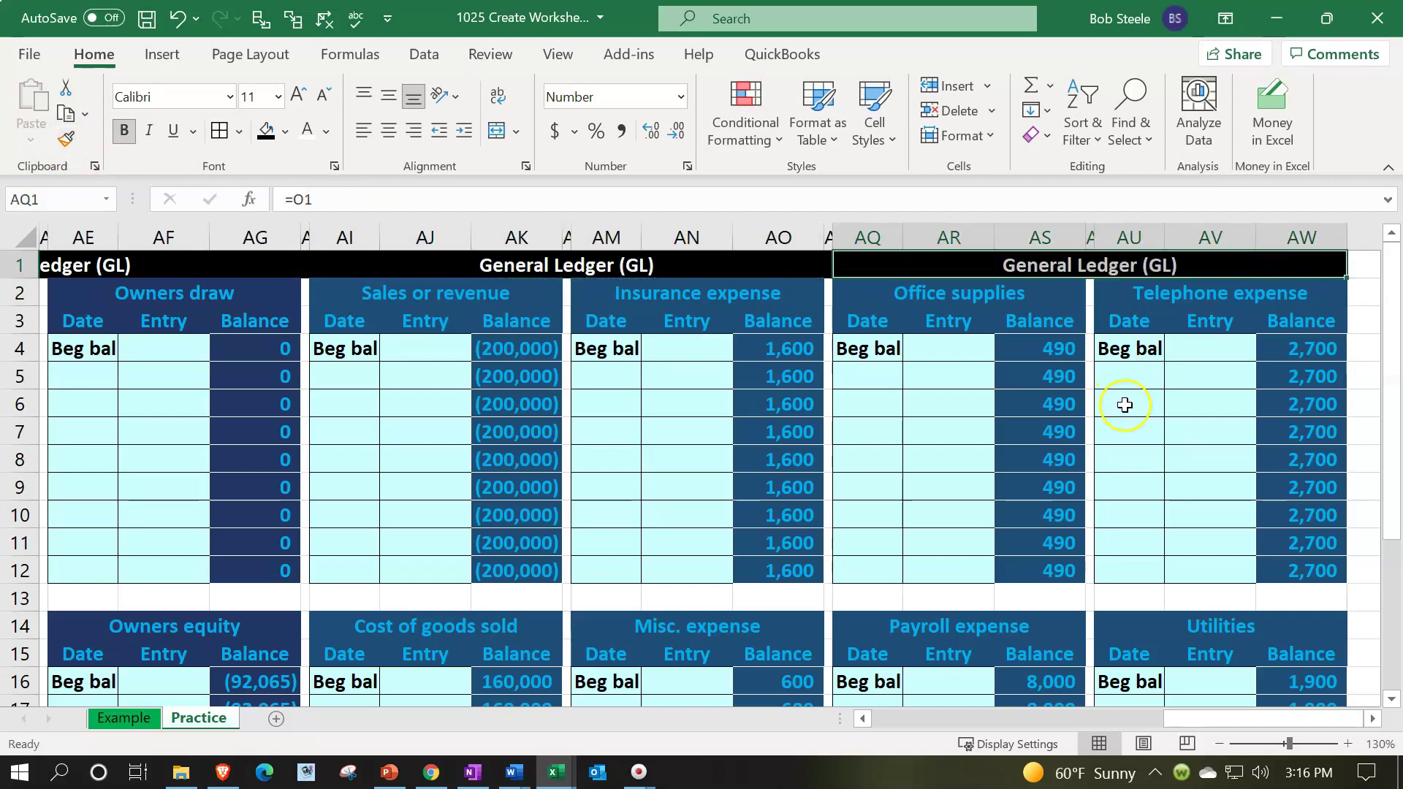
Step: Hide all general ledger columns from J through AW, leaving the trial balance in view
left_click(1209, 356)
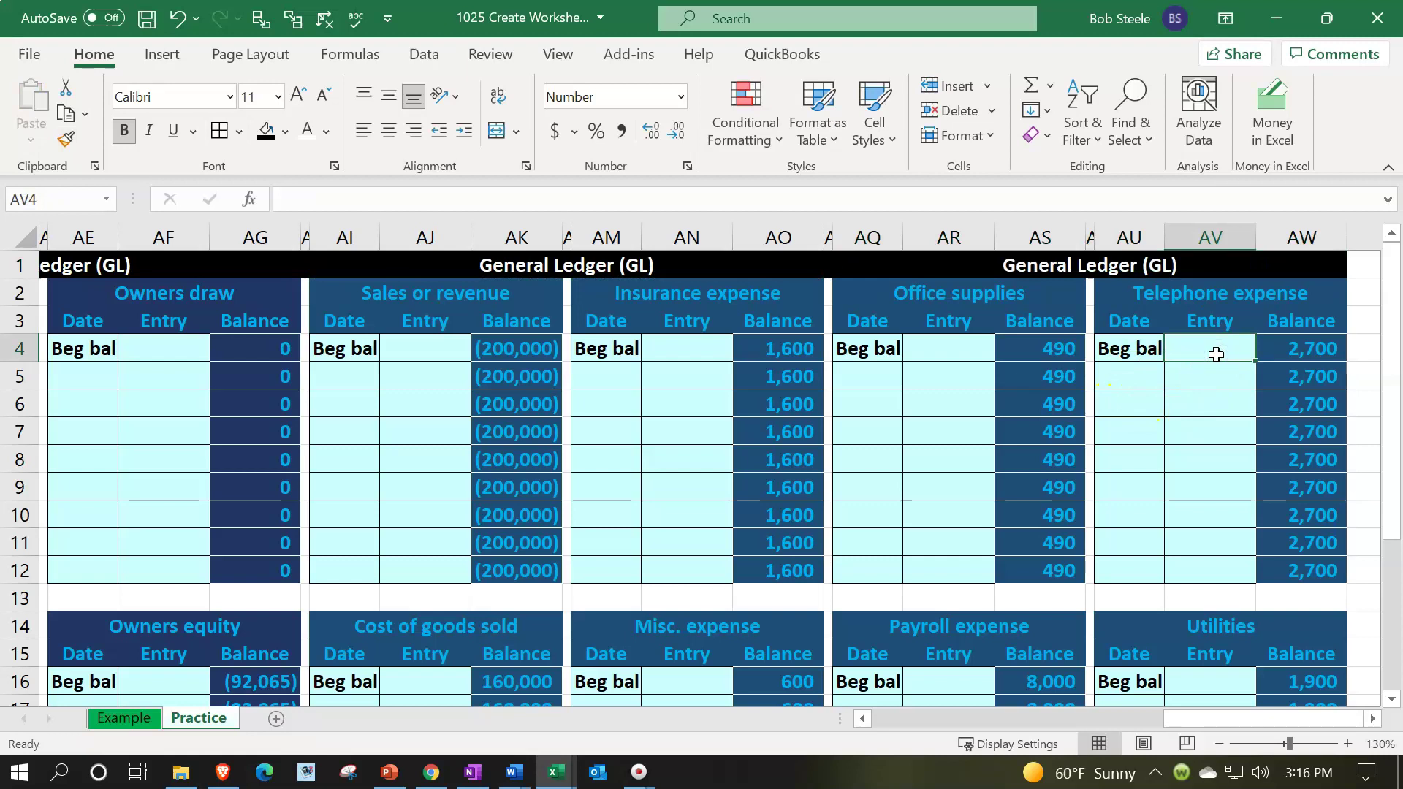
key("Right")
key("Right")
key("Right")
key("Right")
key("Right")
key("Right")
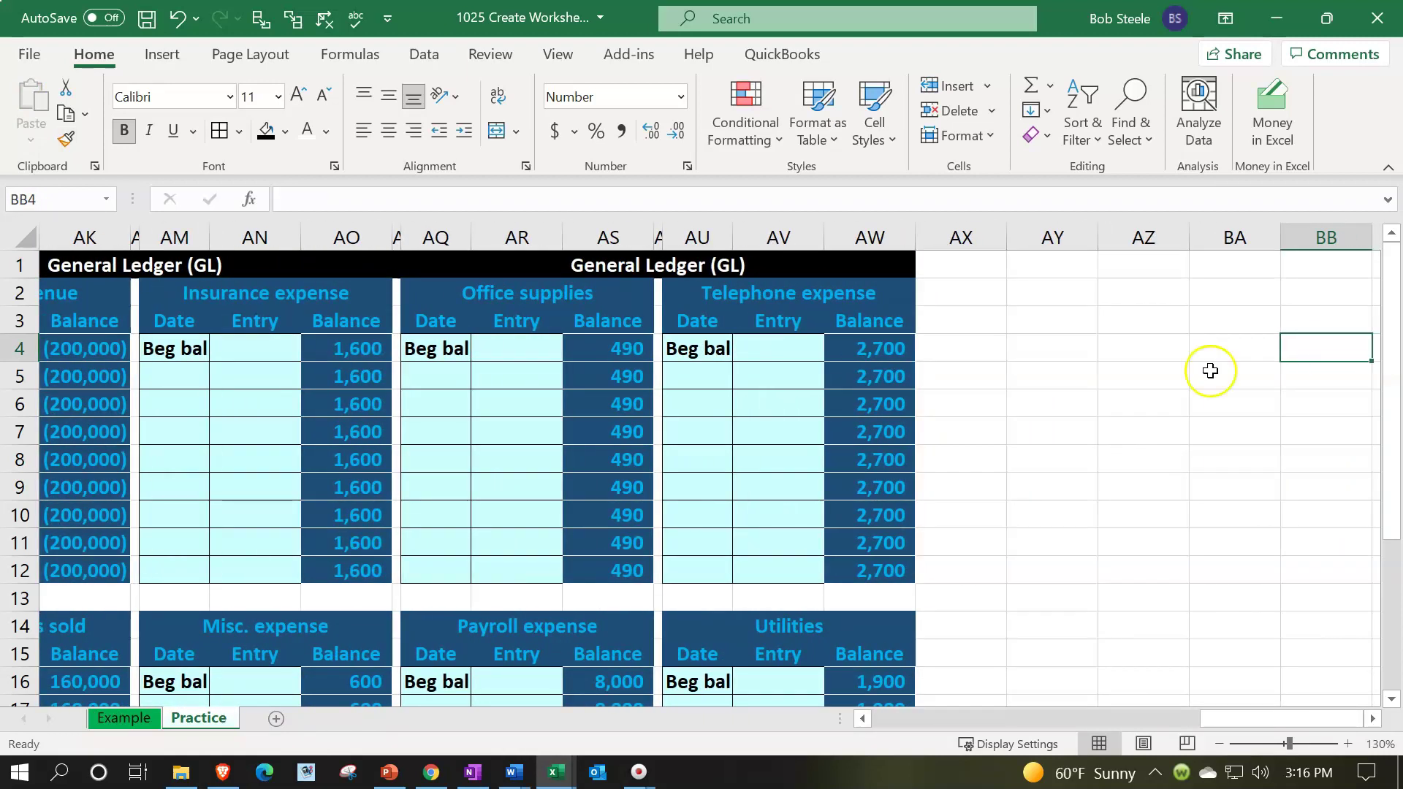
left_click(1065, 280)
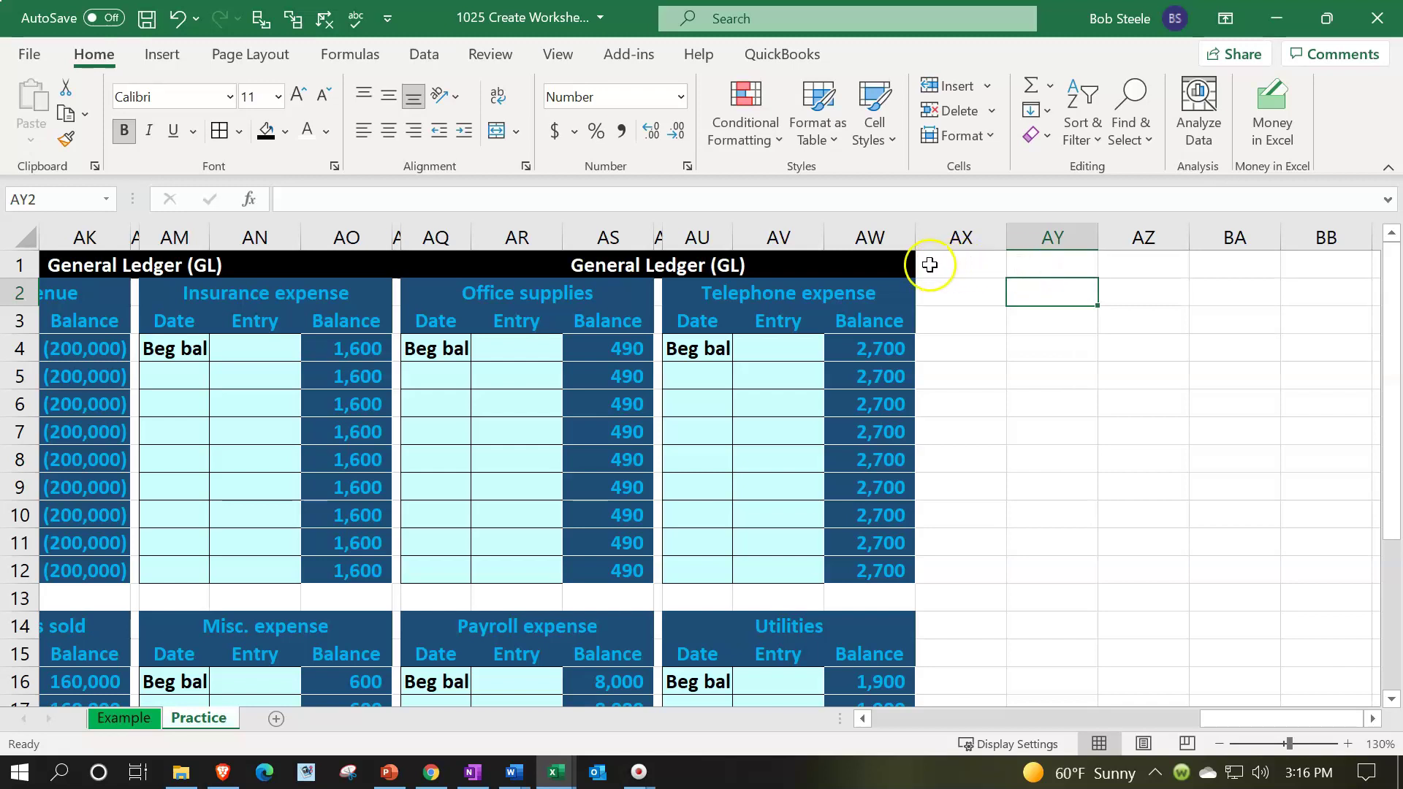
left_click_drag(879, 236, 676, 240)
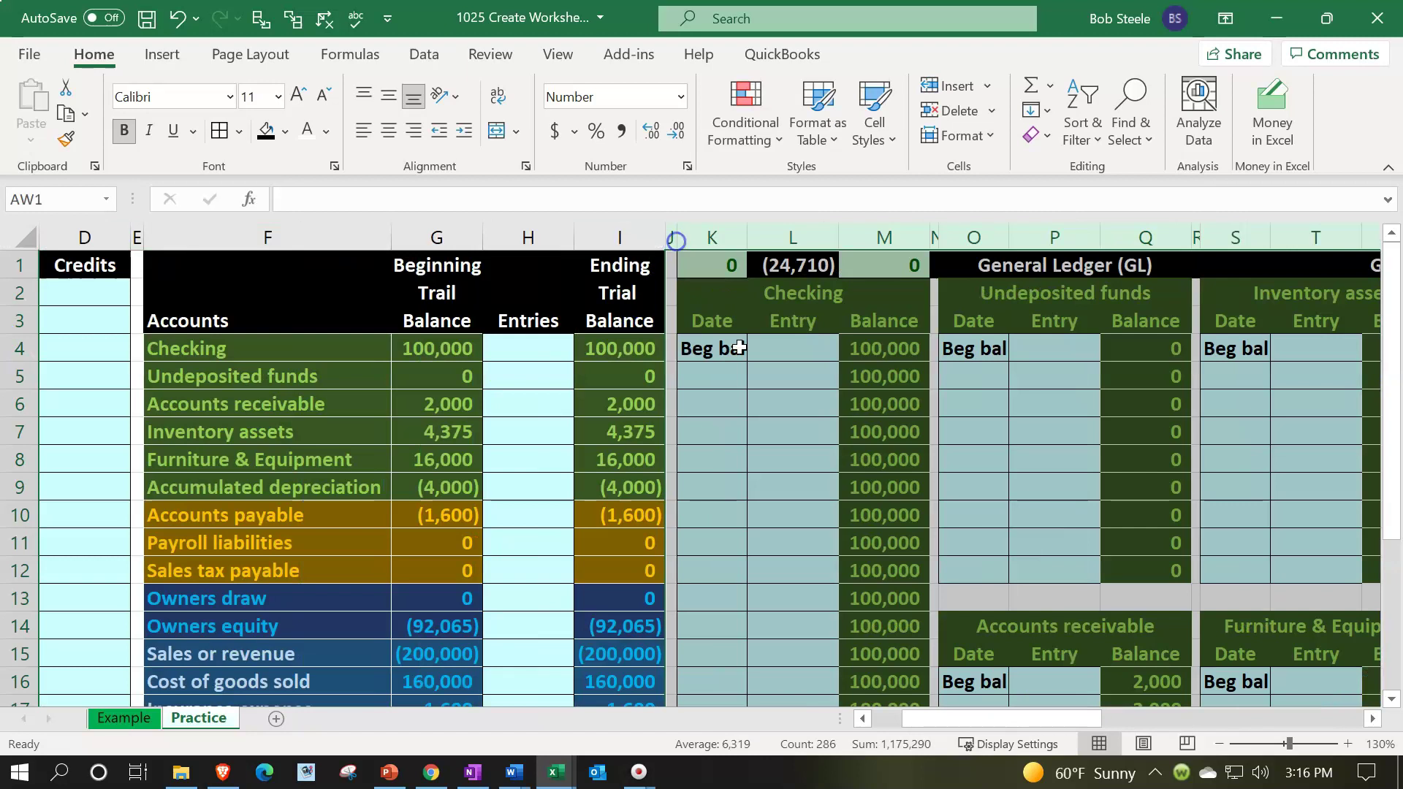
right_click(785, 421)
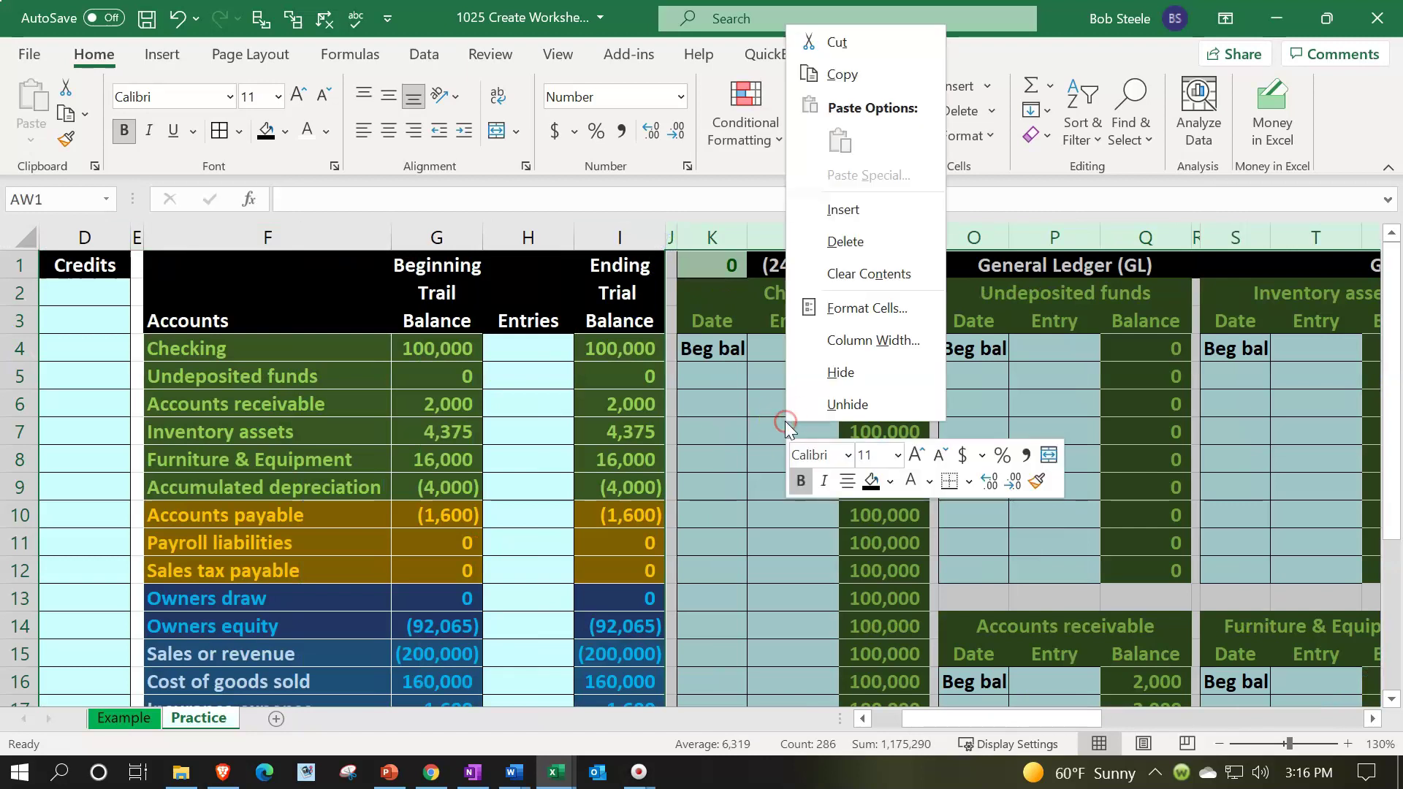
left_click(803, 377)
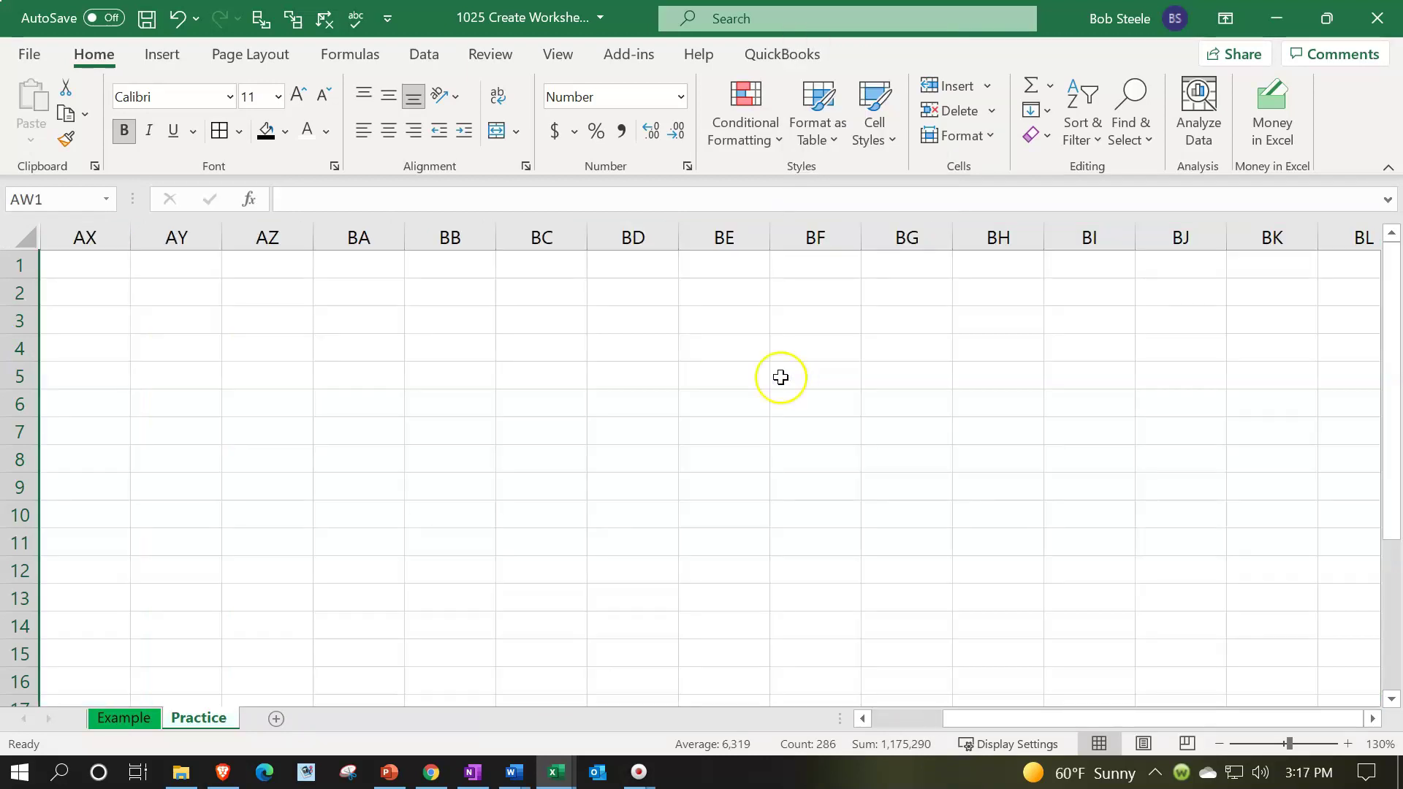
left_click(863, 719)
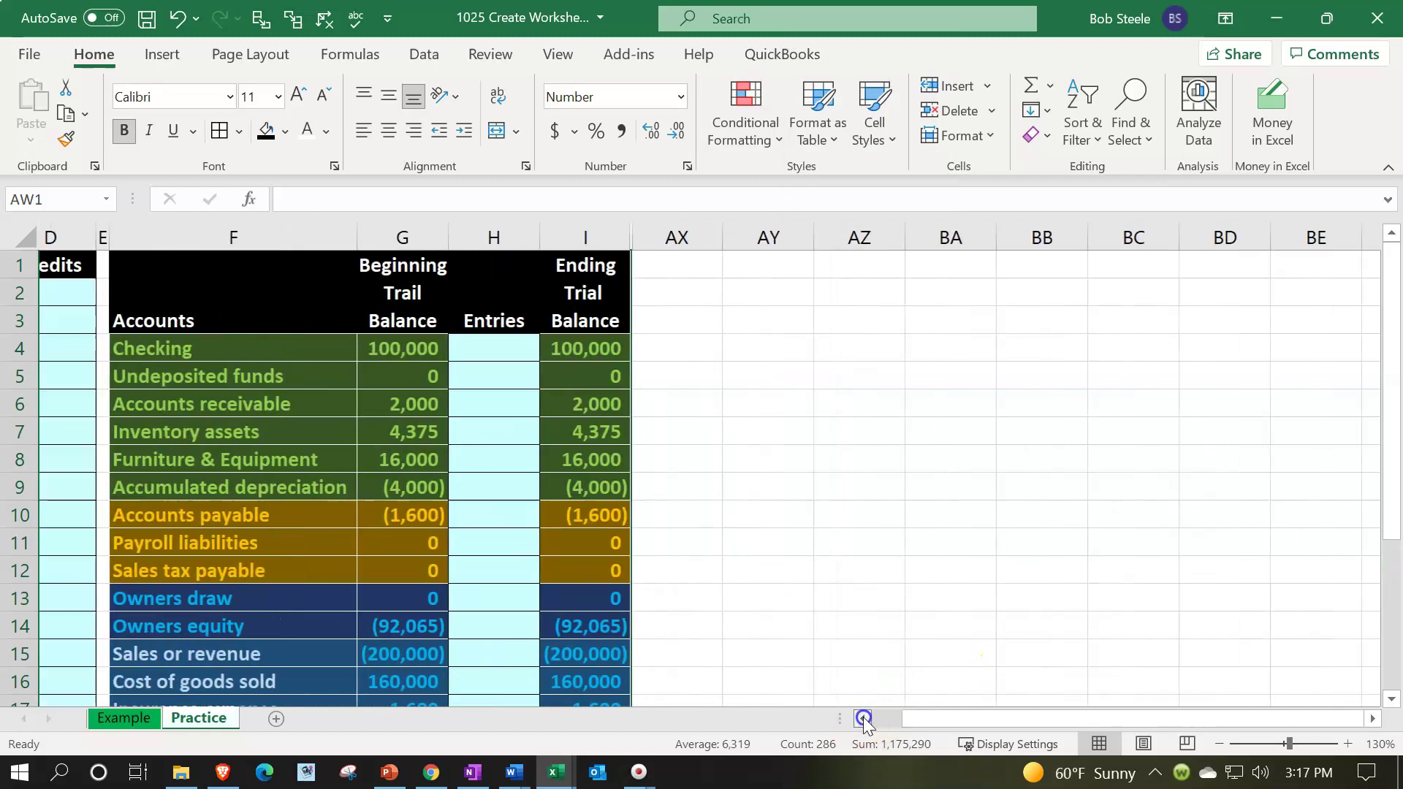
left_click(784, 413)
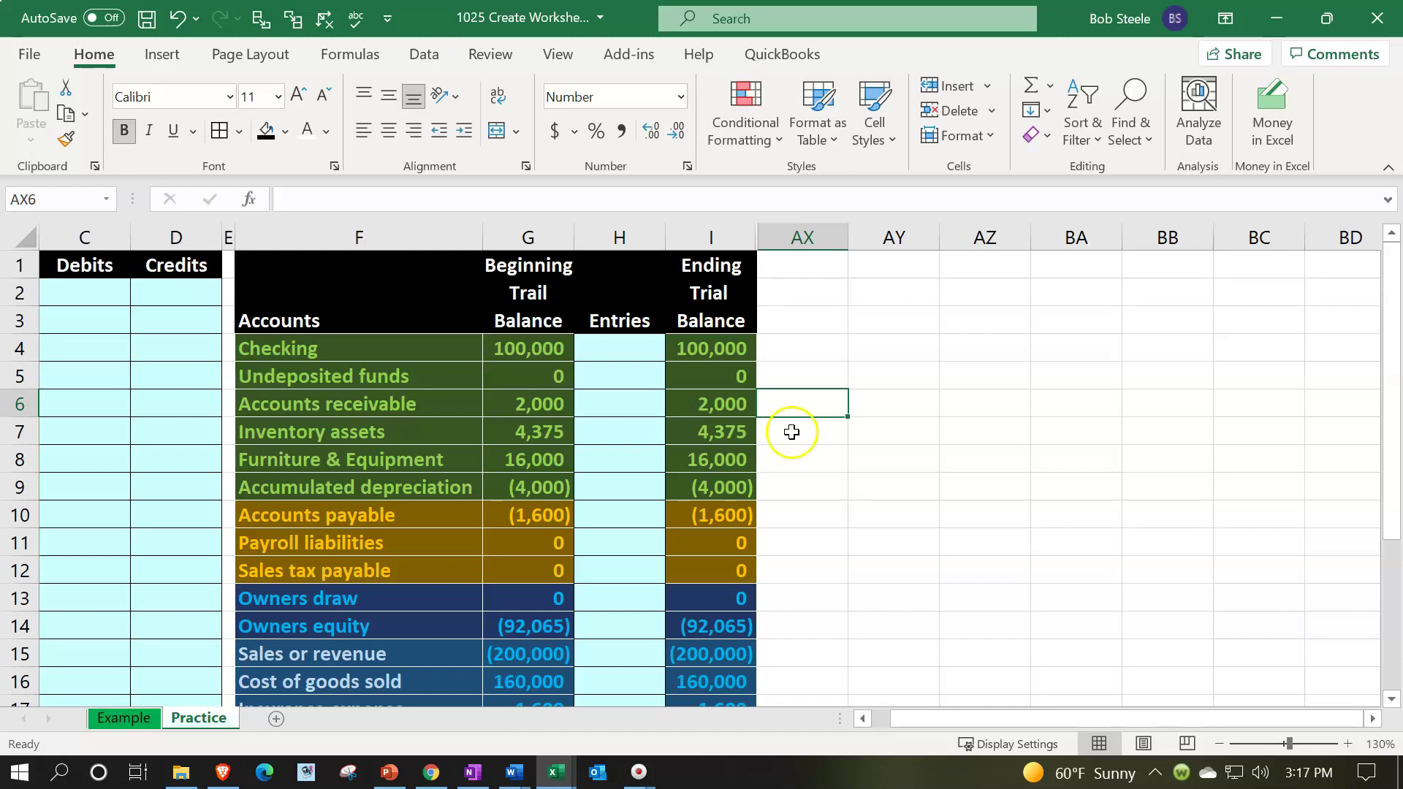
left_click(552, 404)
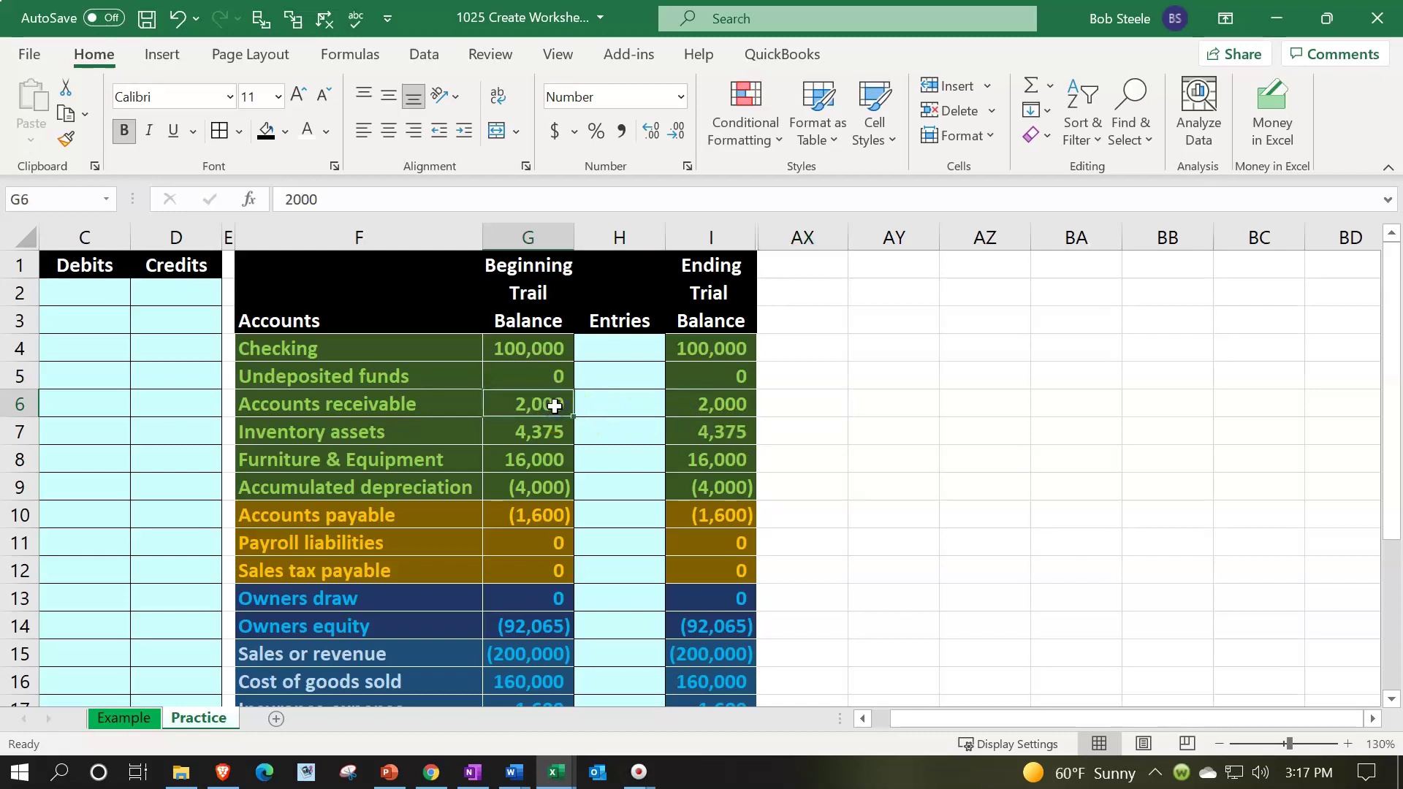
key("Right")
key("Right")
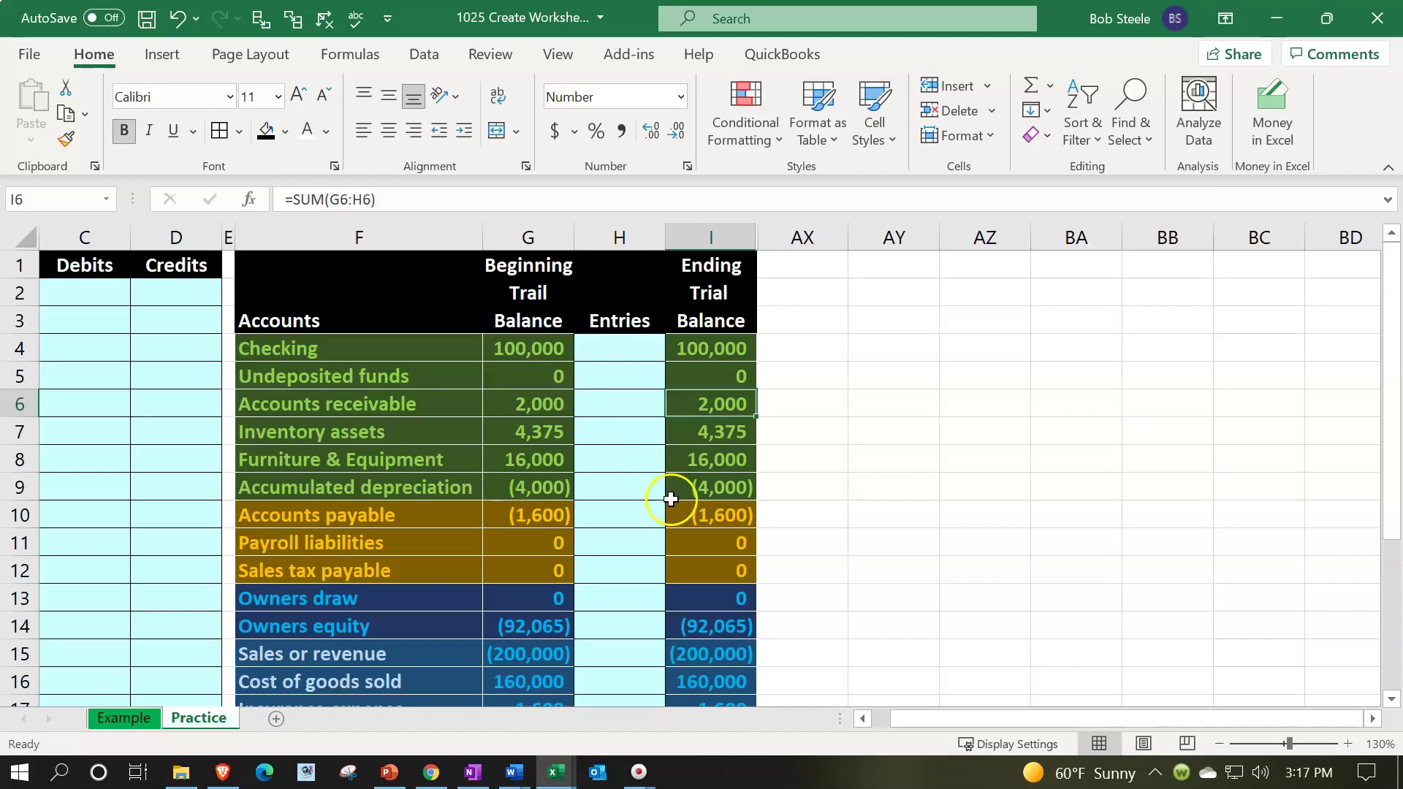
left_click(706, 517)
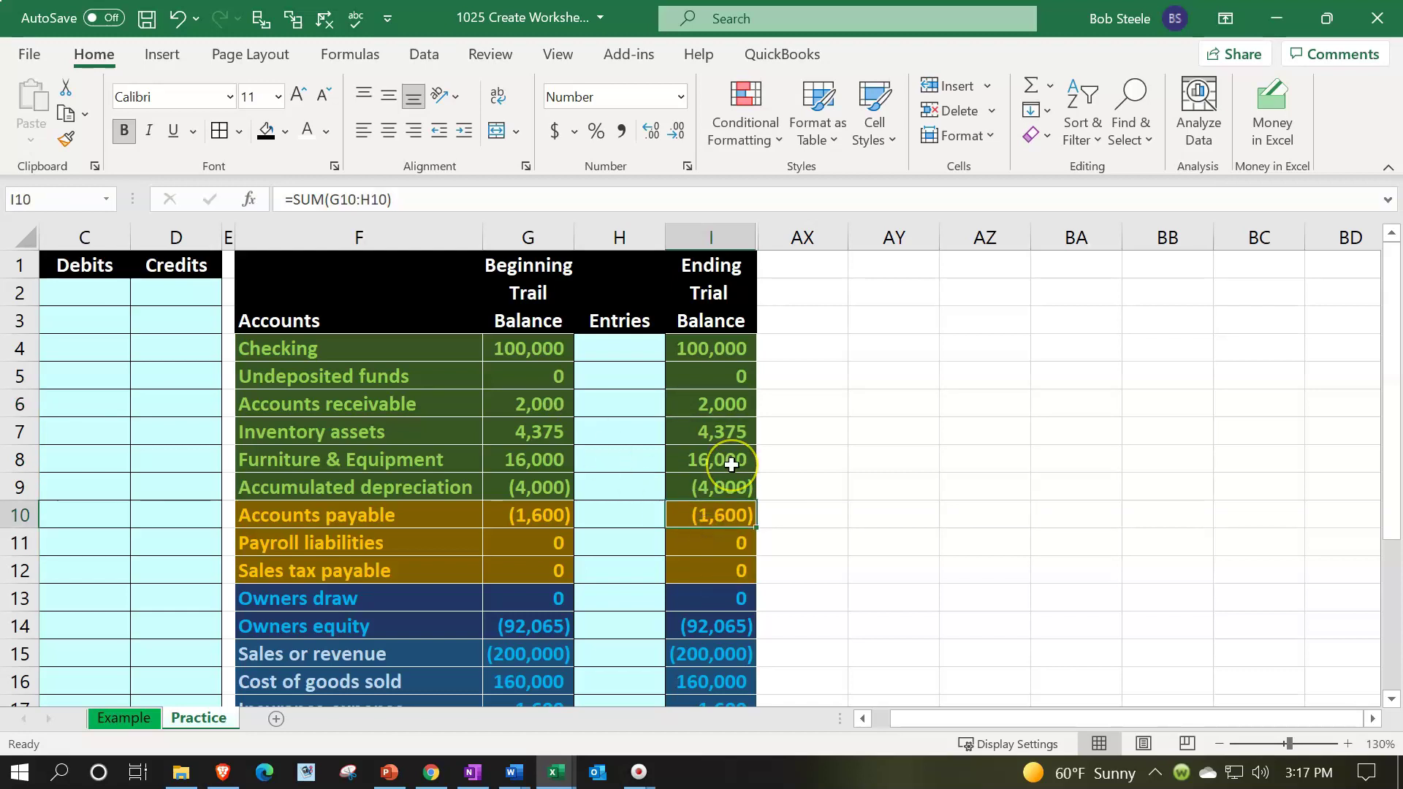
left_click(727, 404)
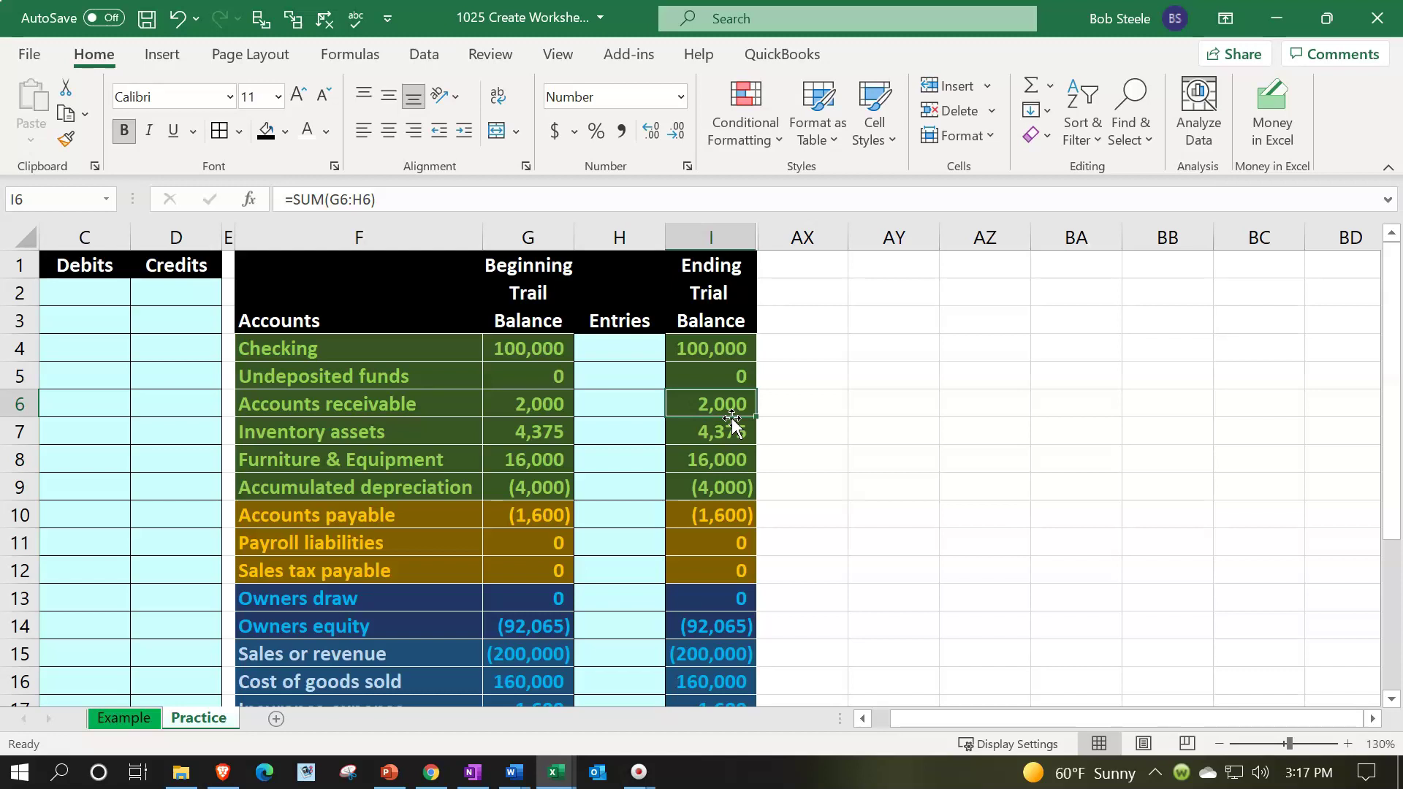
Step: Narrow column AX to a thin spacer and enter the title Accounts Receivable Subsidiary Ledger in AY1
left_click_drag(847, 235, 765, 247)
left_click(802, 260)
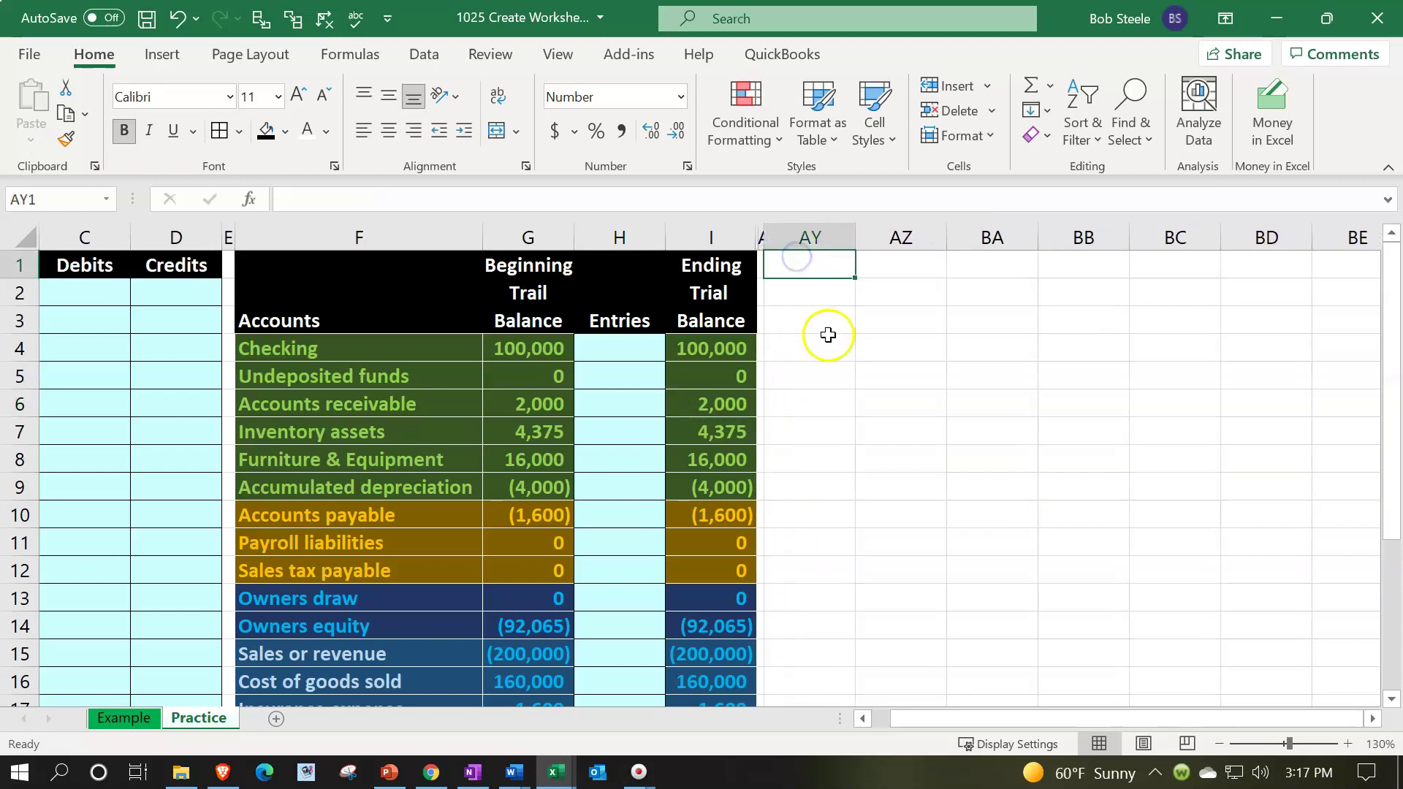
type("Acco")
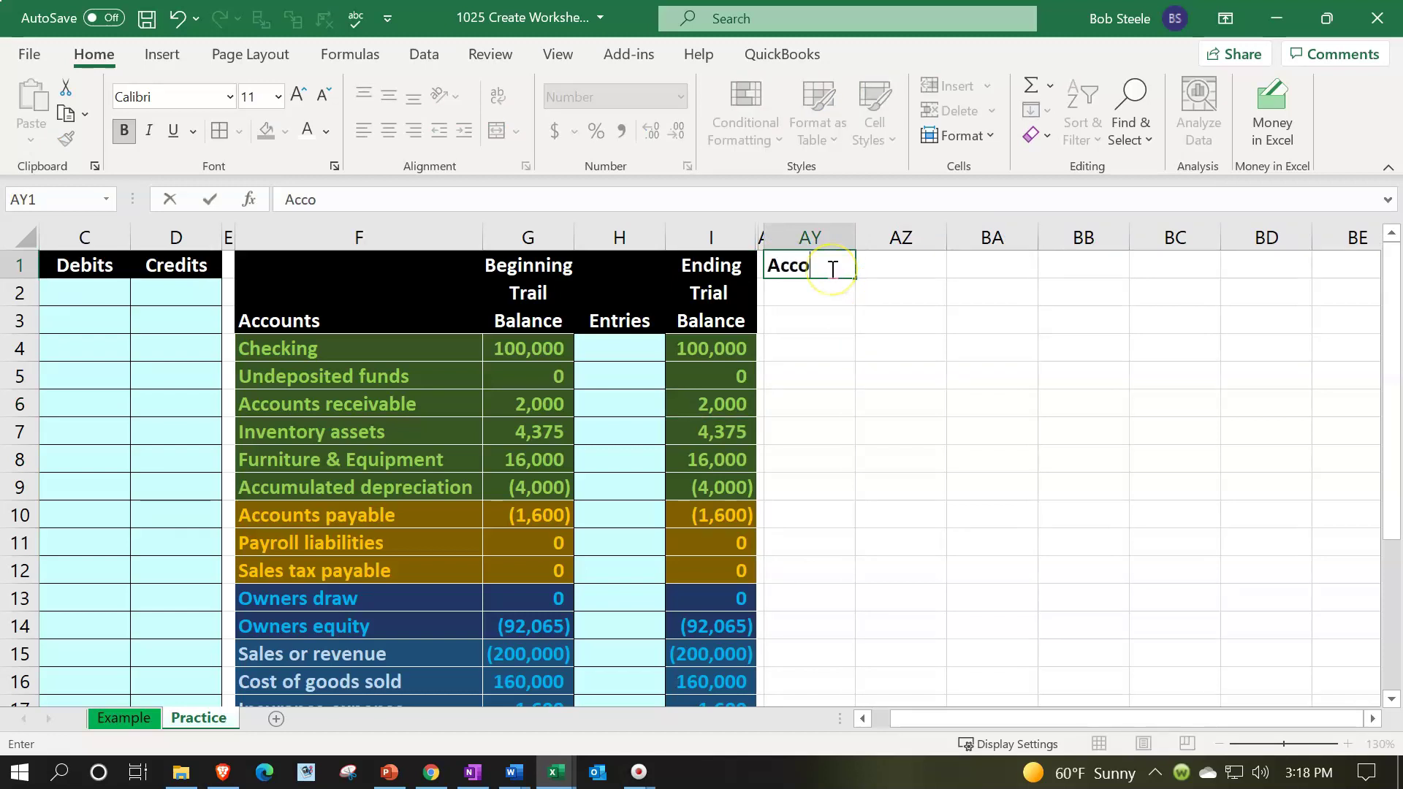
type("unts Rec")
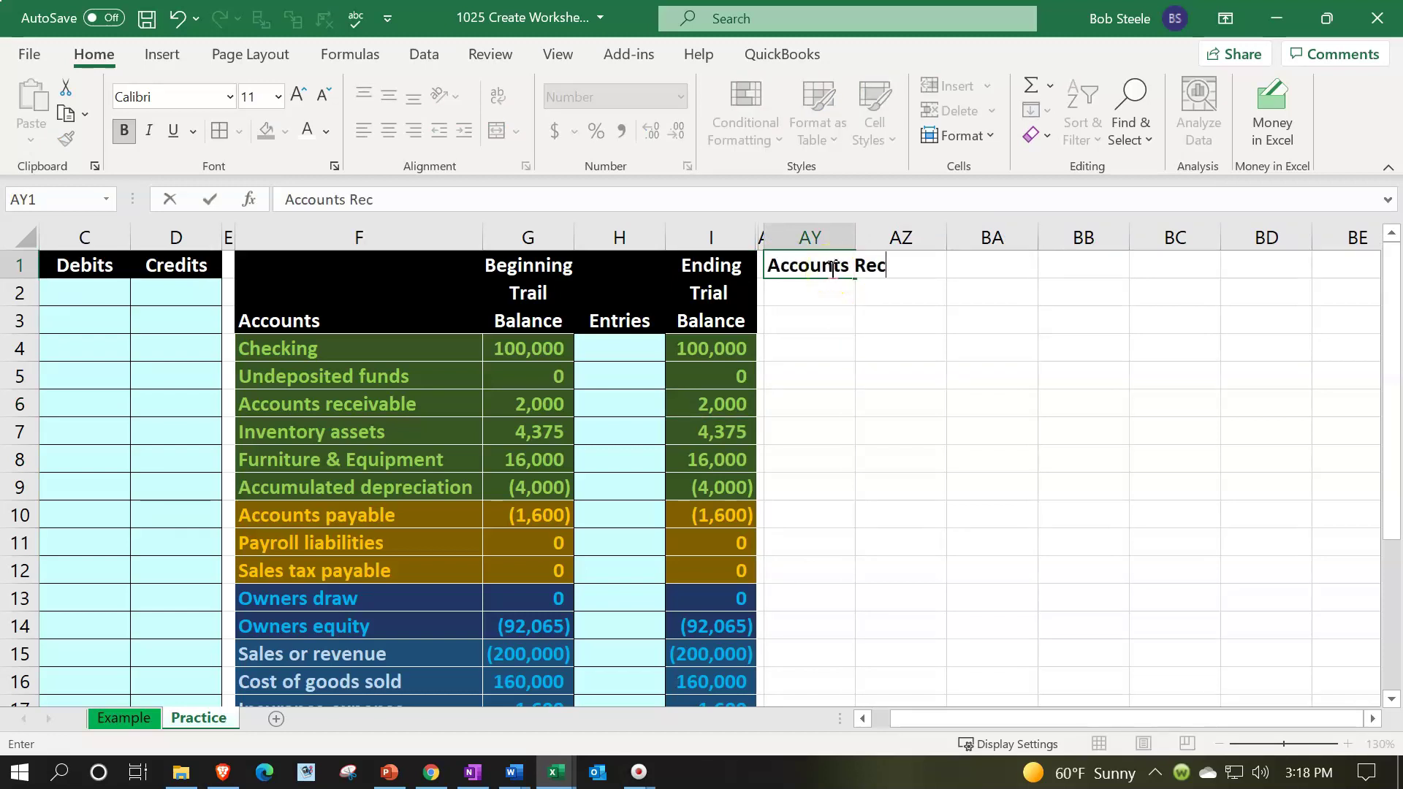
type("eivabel")
key("BackSpace")
key("BackSpace")
type("le")
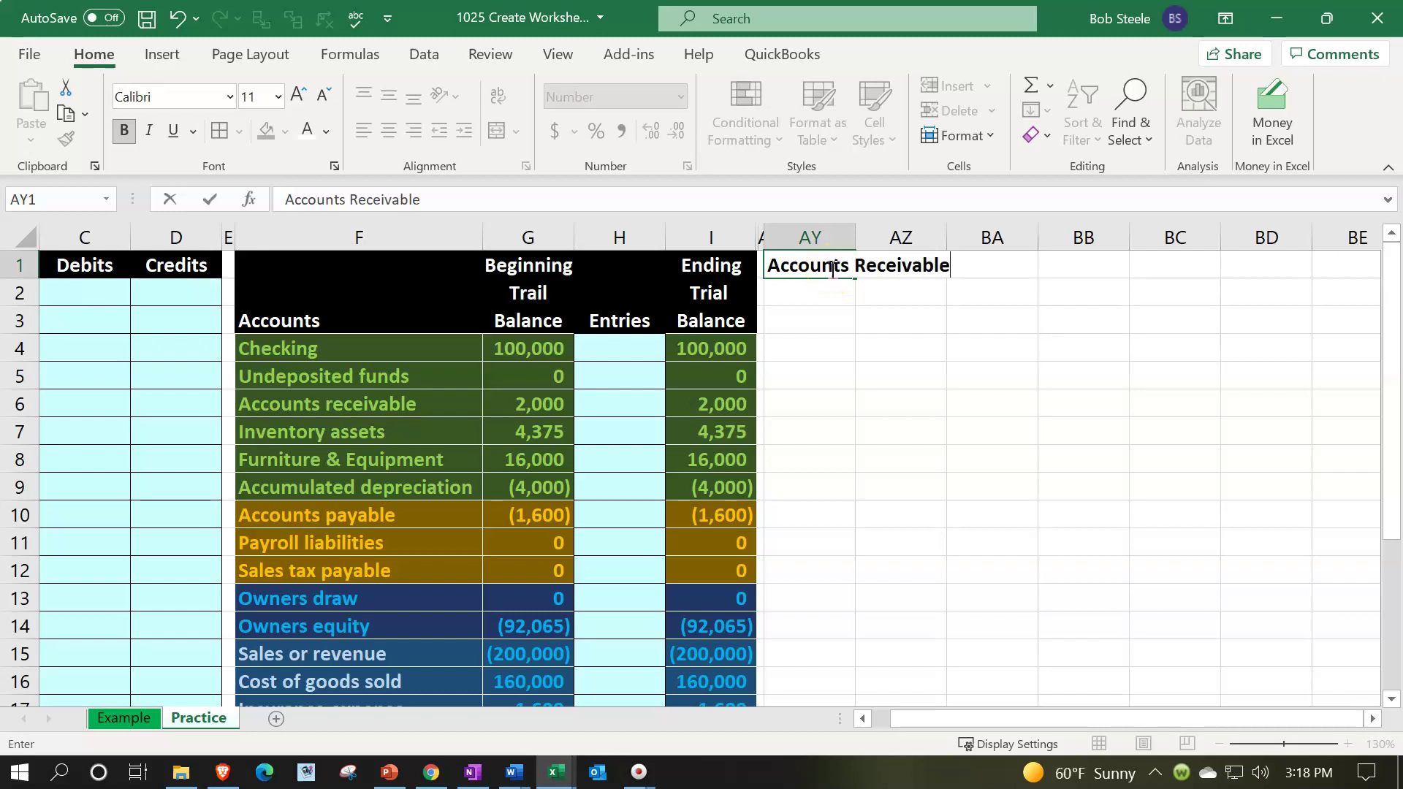
type(" Subsid")
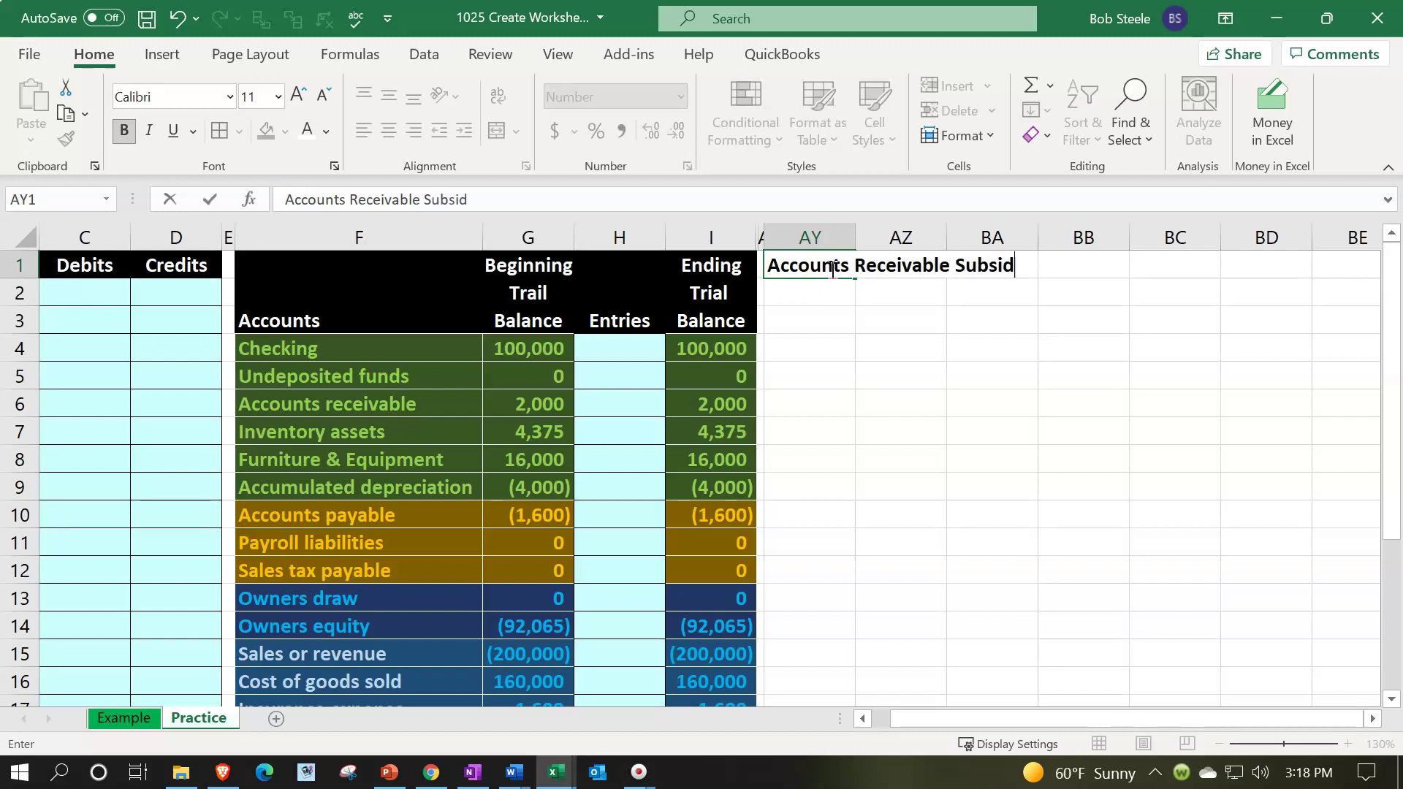
type("iary Ledger")
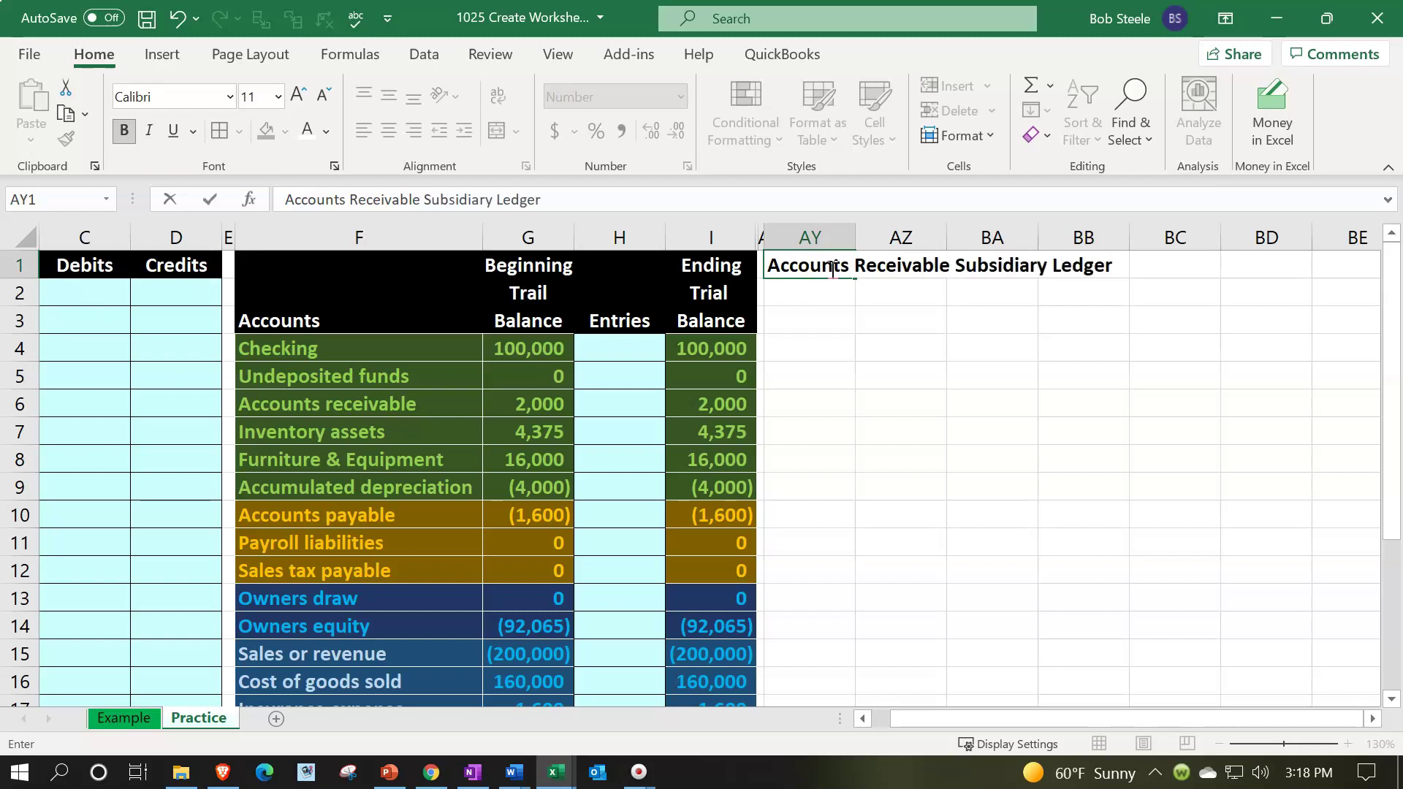
key("Return")
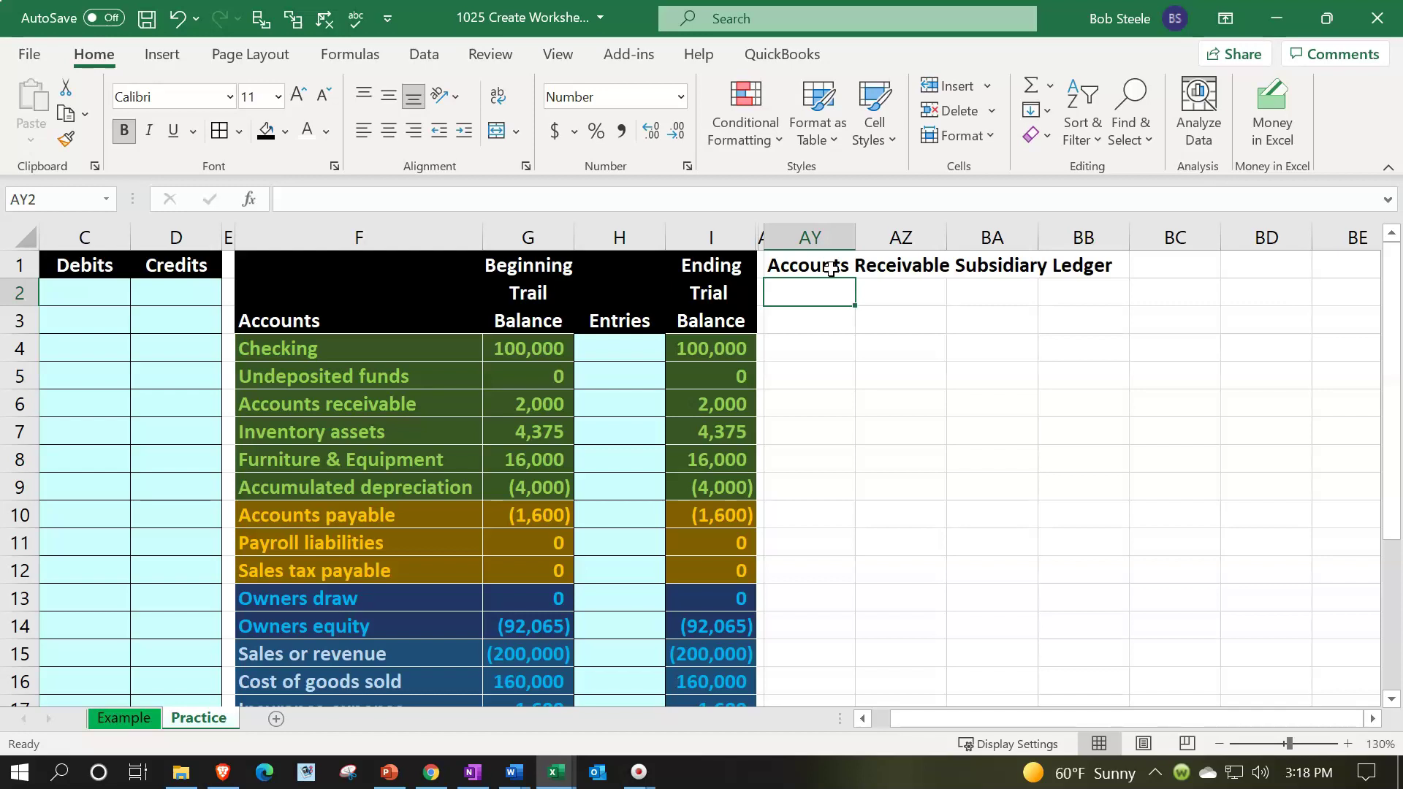
Step: Unhide the general ledger columns between I and AY
left_click(697, 411)
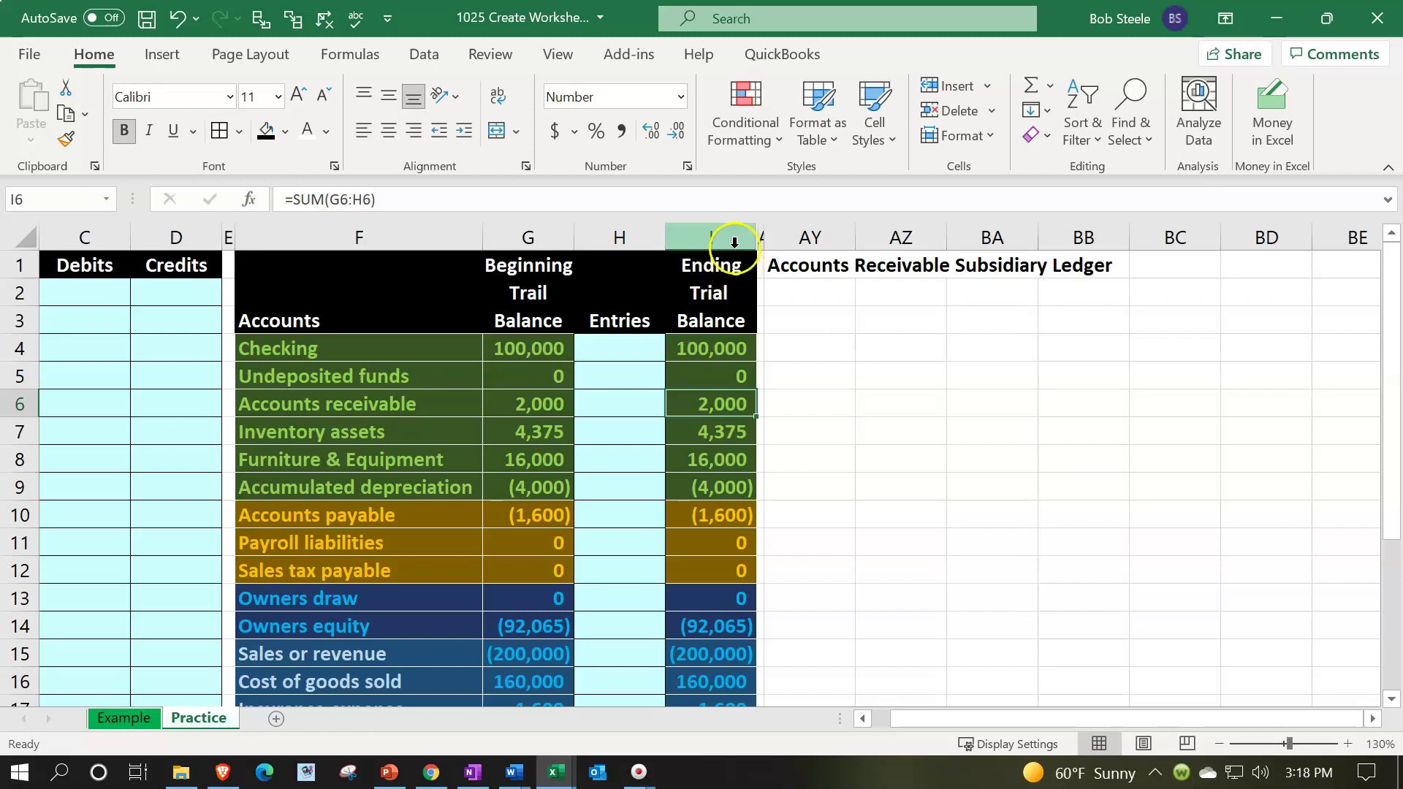
left_click_drag(731, 231, 785, 245)
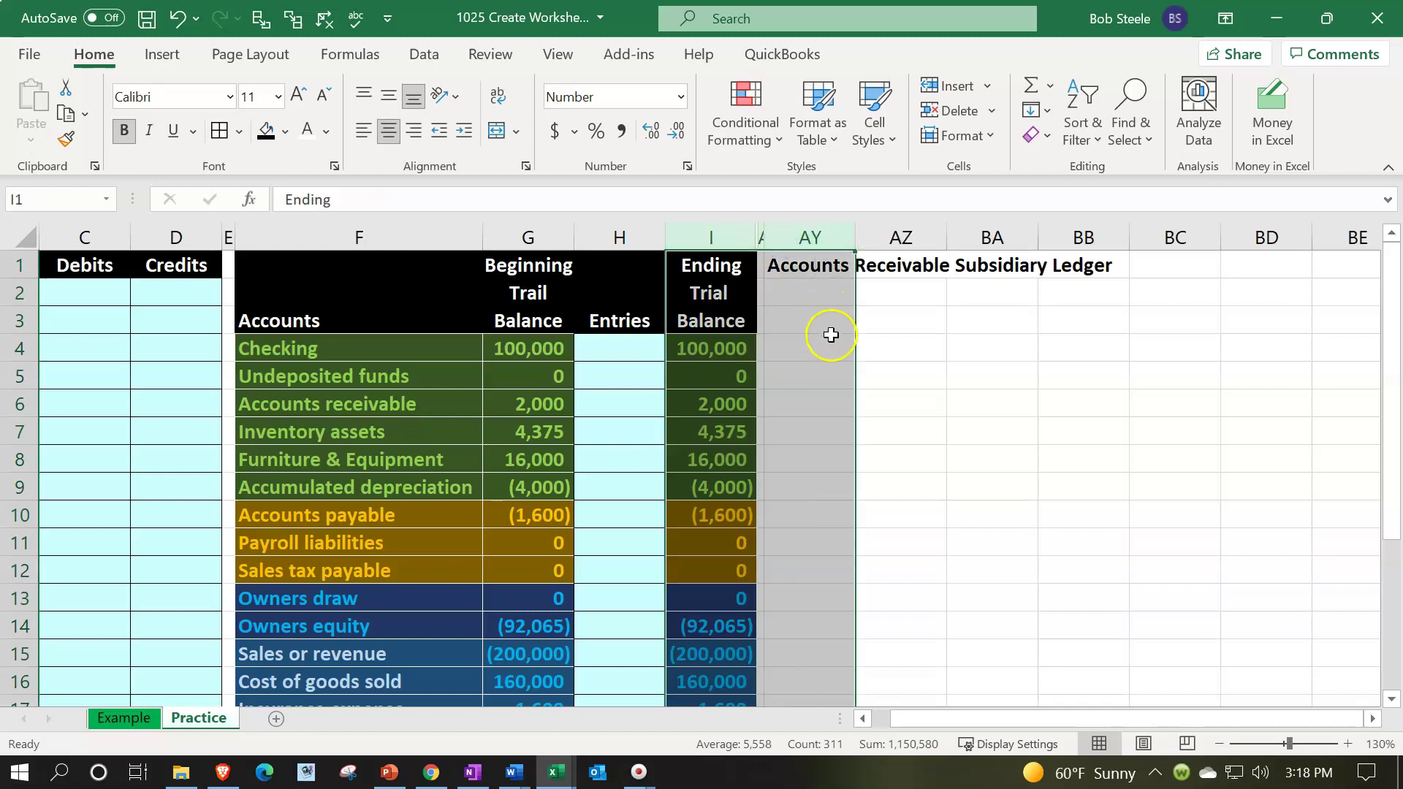
right_click(830, 333)
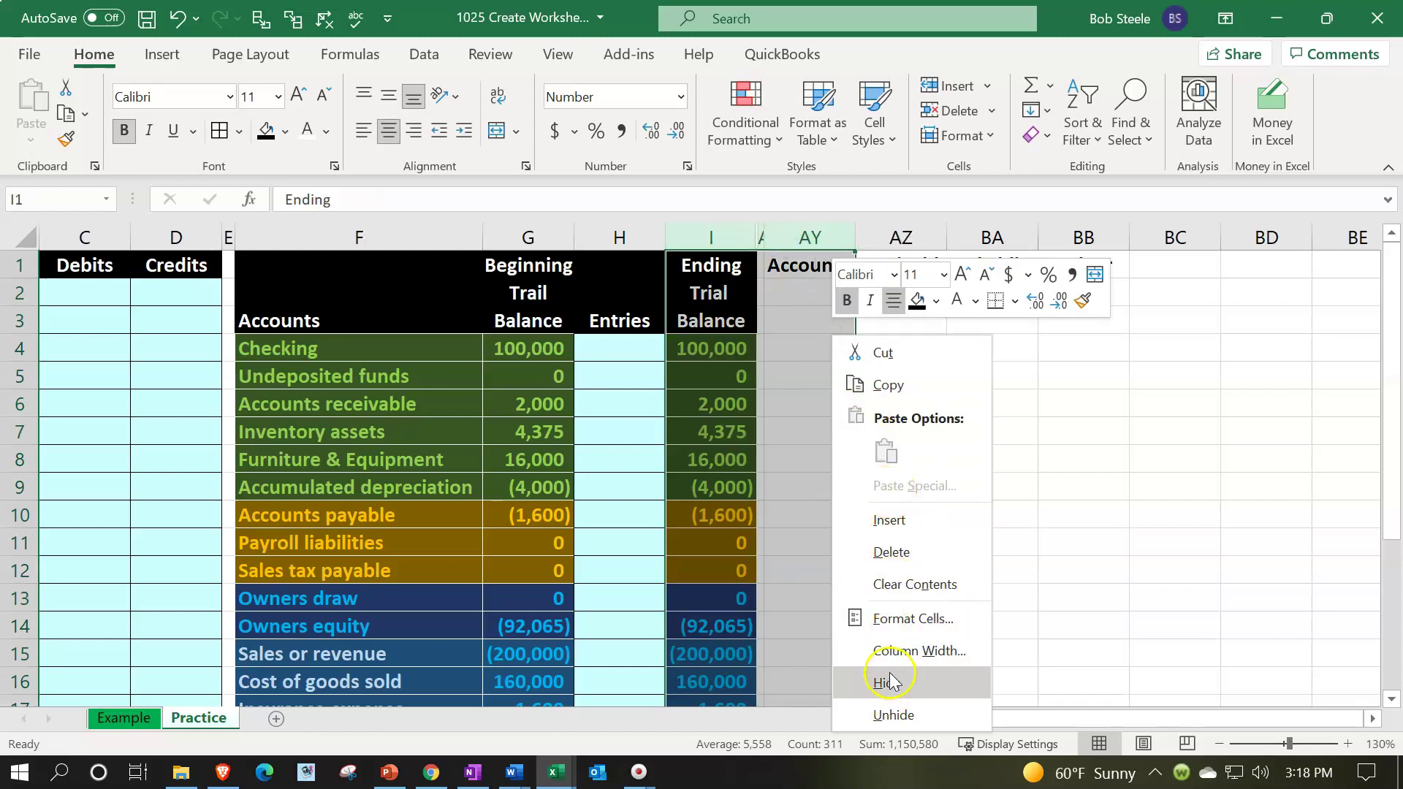
left_click(906, 707)
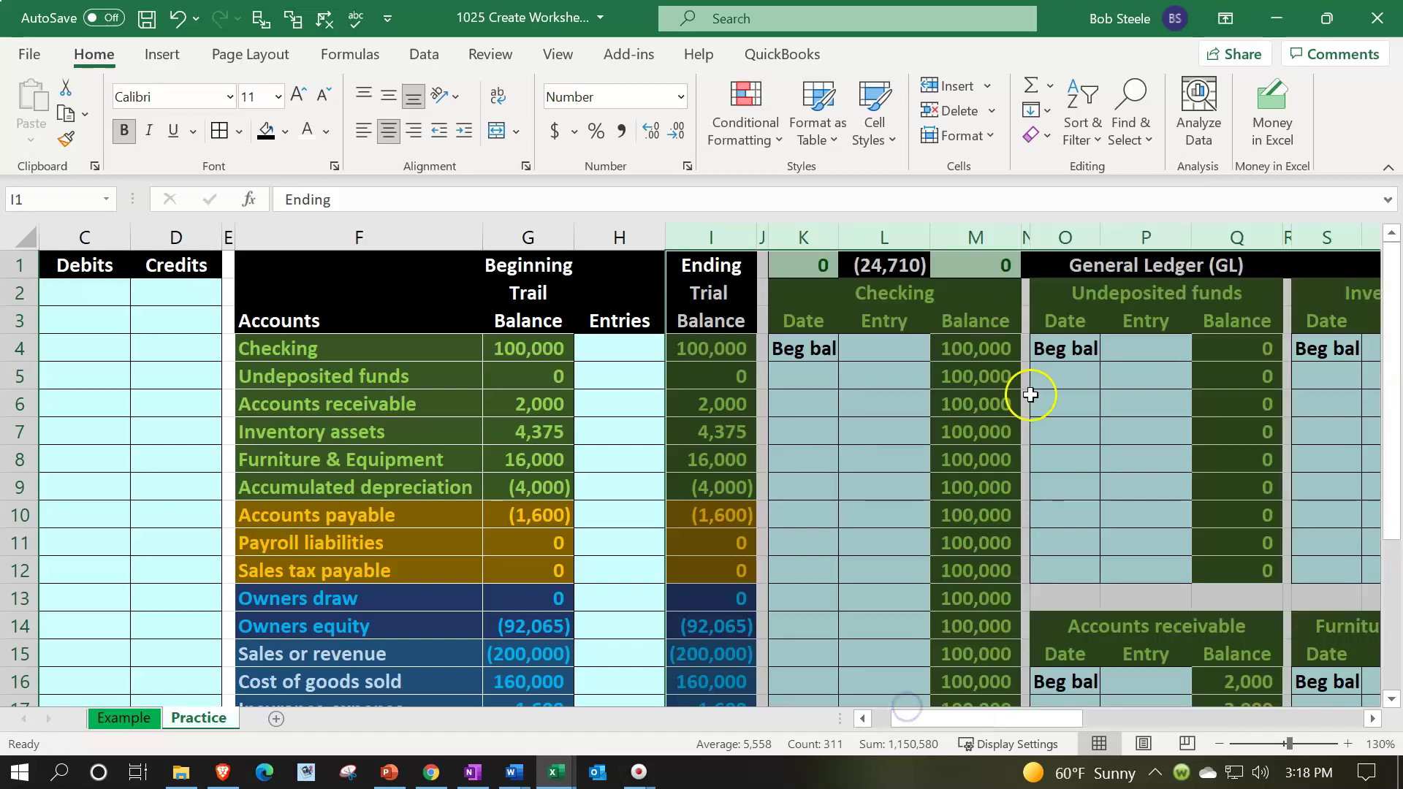
Step: Look across the general ledger blocks from Checking through Telephone expense to the subsidiary ledger title, and return to column J
left_click(1036, 376)
key("Right")
key("Right")
key("Right")
key("Right")
key("Right")
key("Right")
key("Right")
key("Right")
key("Right")
key("Right")
key("Right")
key("Right")
key("Right")
key("Right")
key("Right")
key("Right")
key("Right")
key("Right")
key("Right")
key("Right")
key("Right")
key("Right")
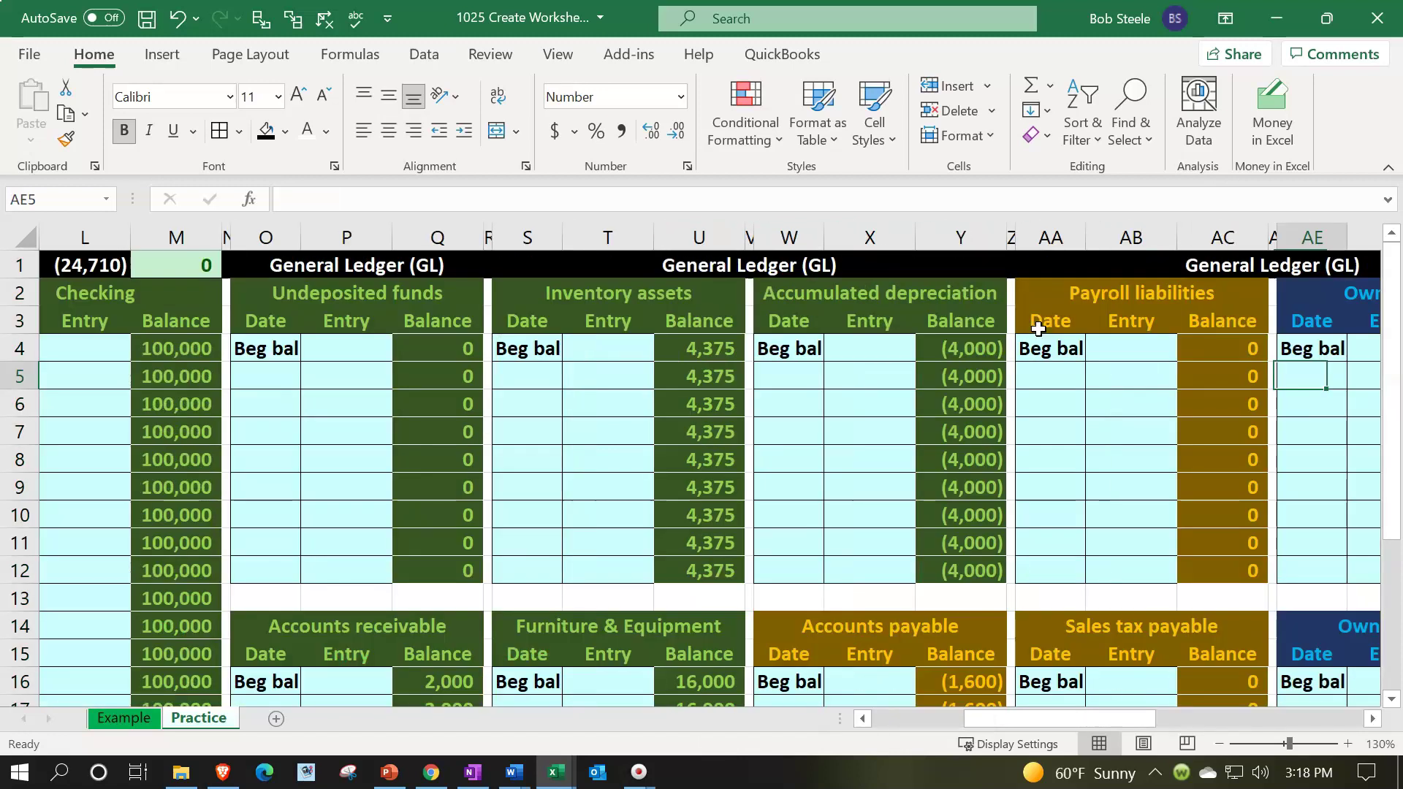
key("Right")
key("Right")
key("Right")
key("Right")
key("Right")
key("Right")
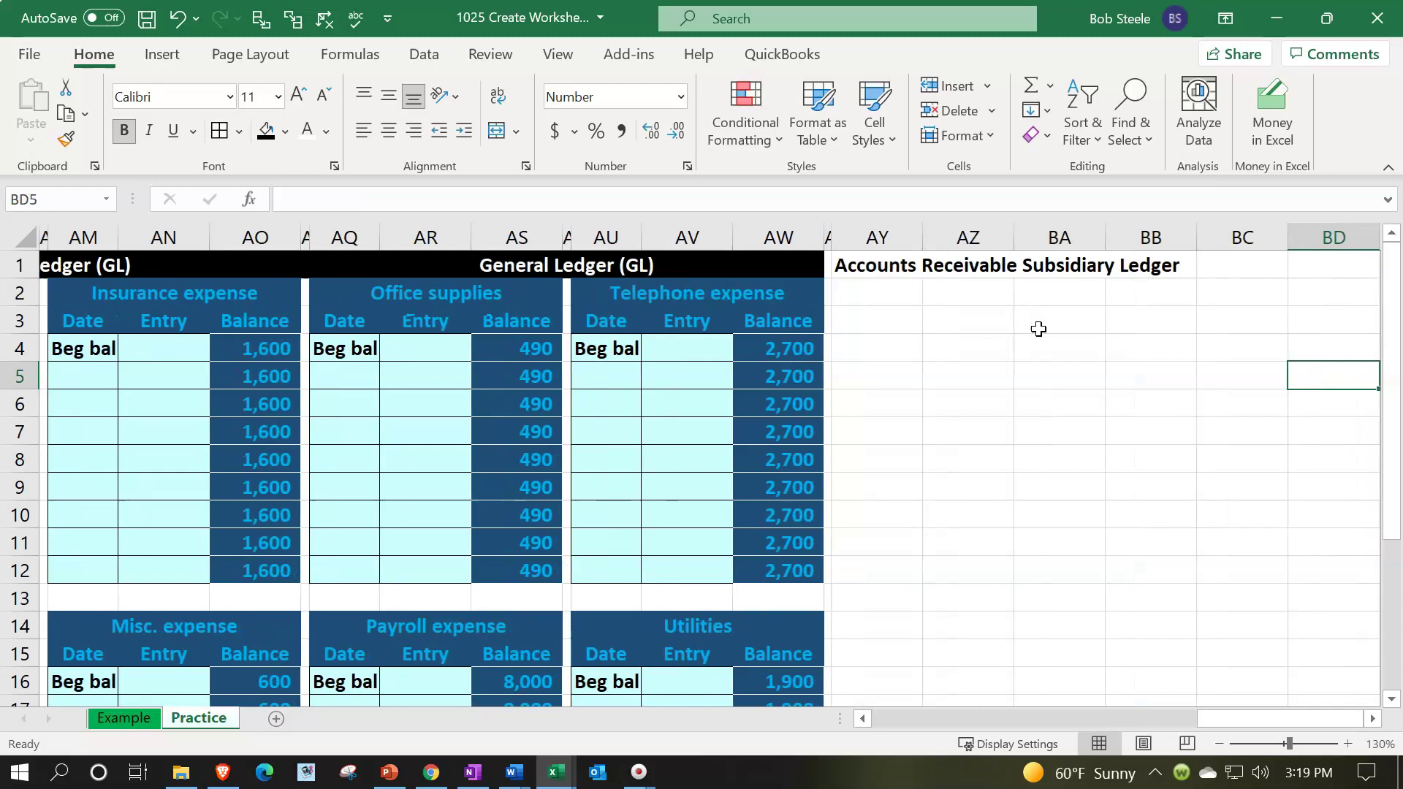
key("Left")
key("Left")
key("Left")
key("Left")
key("Left")
key("Left")
key("Left")
key("Left")
key("Left")
key("Left")
key("Left")
key("Left")
key("Left")
key("Left")
key("Left")
key("Left")
key("Left")
key("Left")
key("Left")
key("Left")
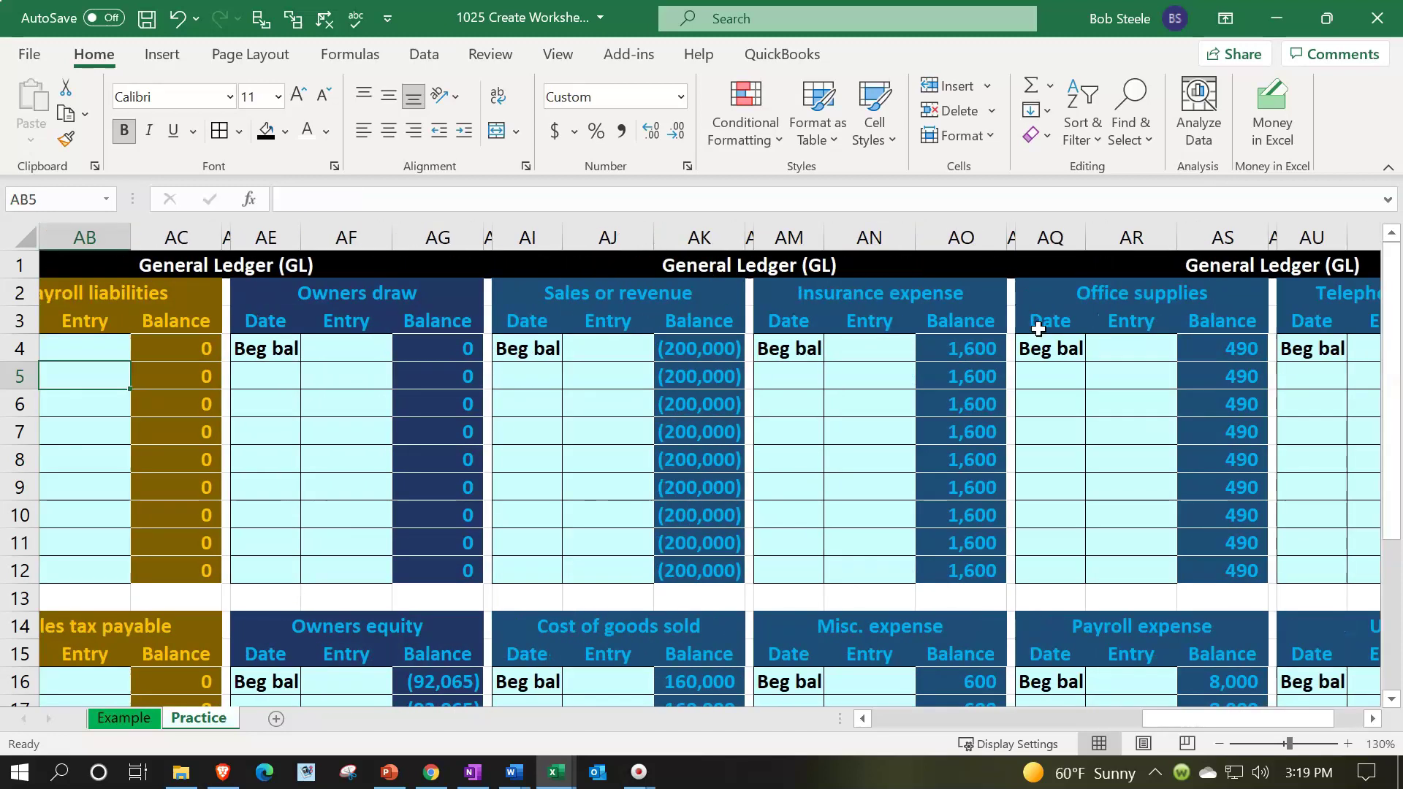
key("Left")
key("Left")
key("Left")
key("Left")
key("Left")
key("Left")
key("Left")
key("Left")
key("Left")
key("Left")
key("Left")
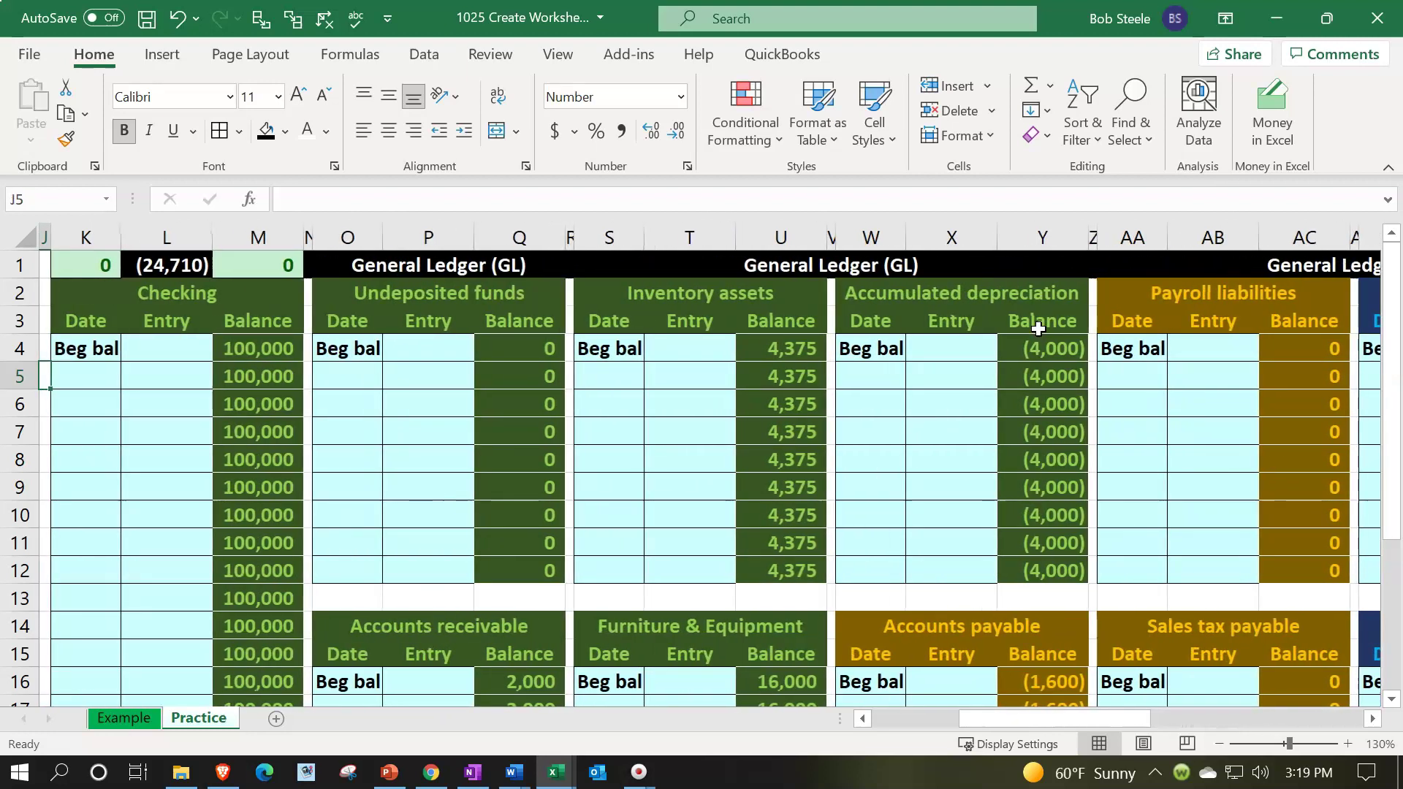
Step: Copy the Undeposited funds ledger block O2:Q12 to AY2, beneath the Accounts Receivable Subsidiary Ledger title
left_click_drag(339, 288, 501, 559)
key("ctrl+c")
left_click_drag(608, 320, 727, 516)
key("Right")
key("Right")
key("Right")
key("Right")
key("Right")
key("Right")
key("Right")
key("Right")
key("Right")
key("Right")
key("Right")
key("Right")
key("Right")
key("Right")
key("Right")
key("Right")
key("Right")
key("Right")
key("Right")
key("Right")
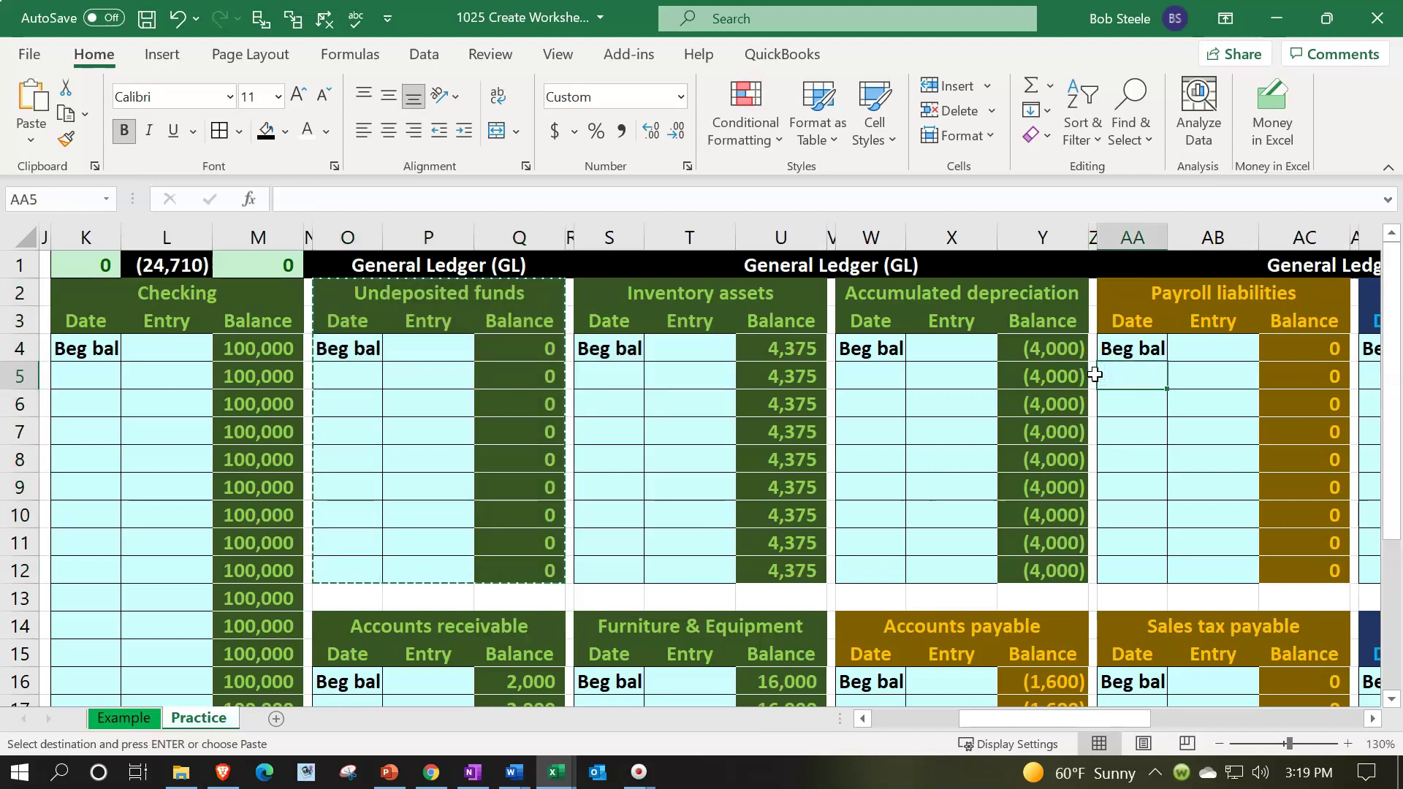
key("Right")
key("Right")
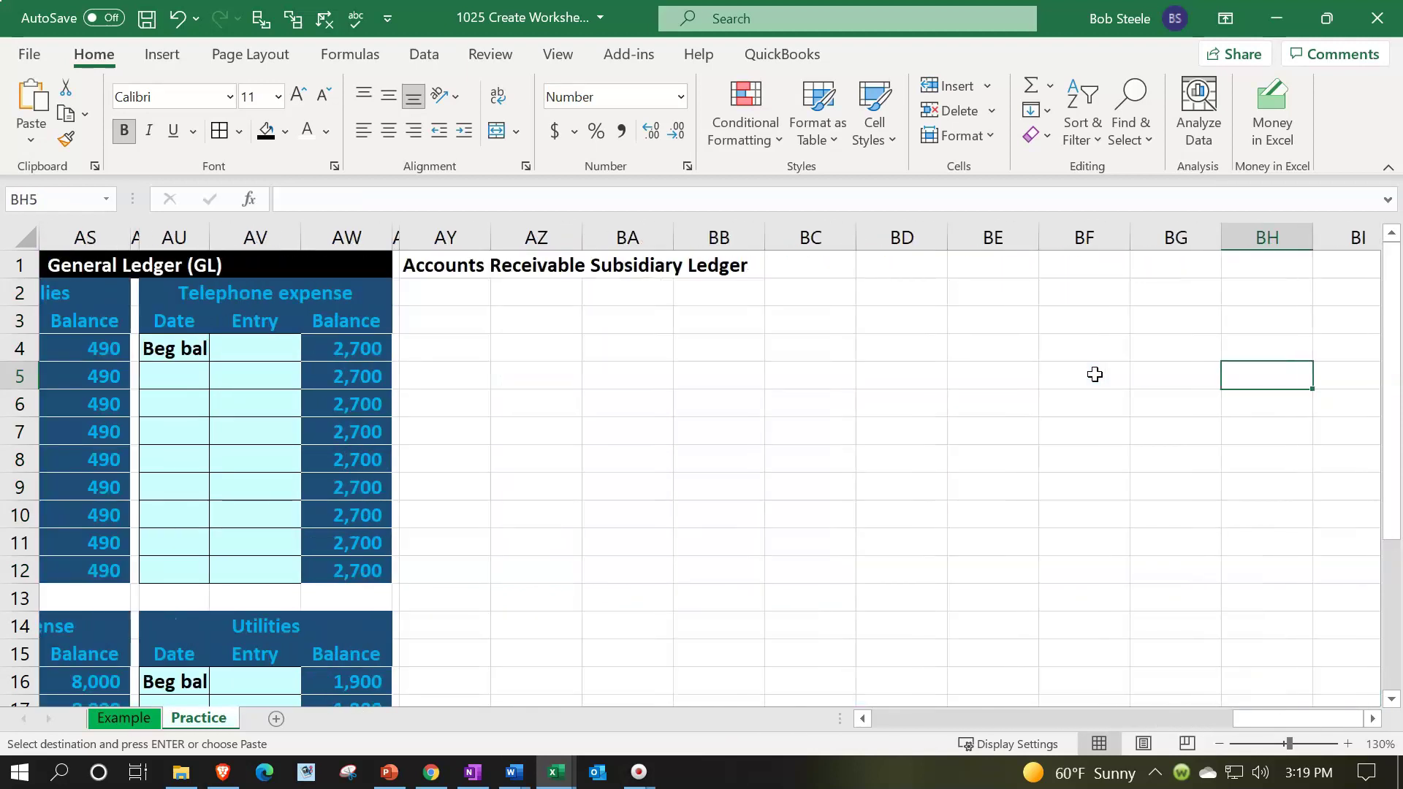
left_click(465, 290)
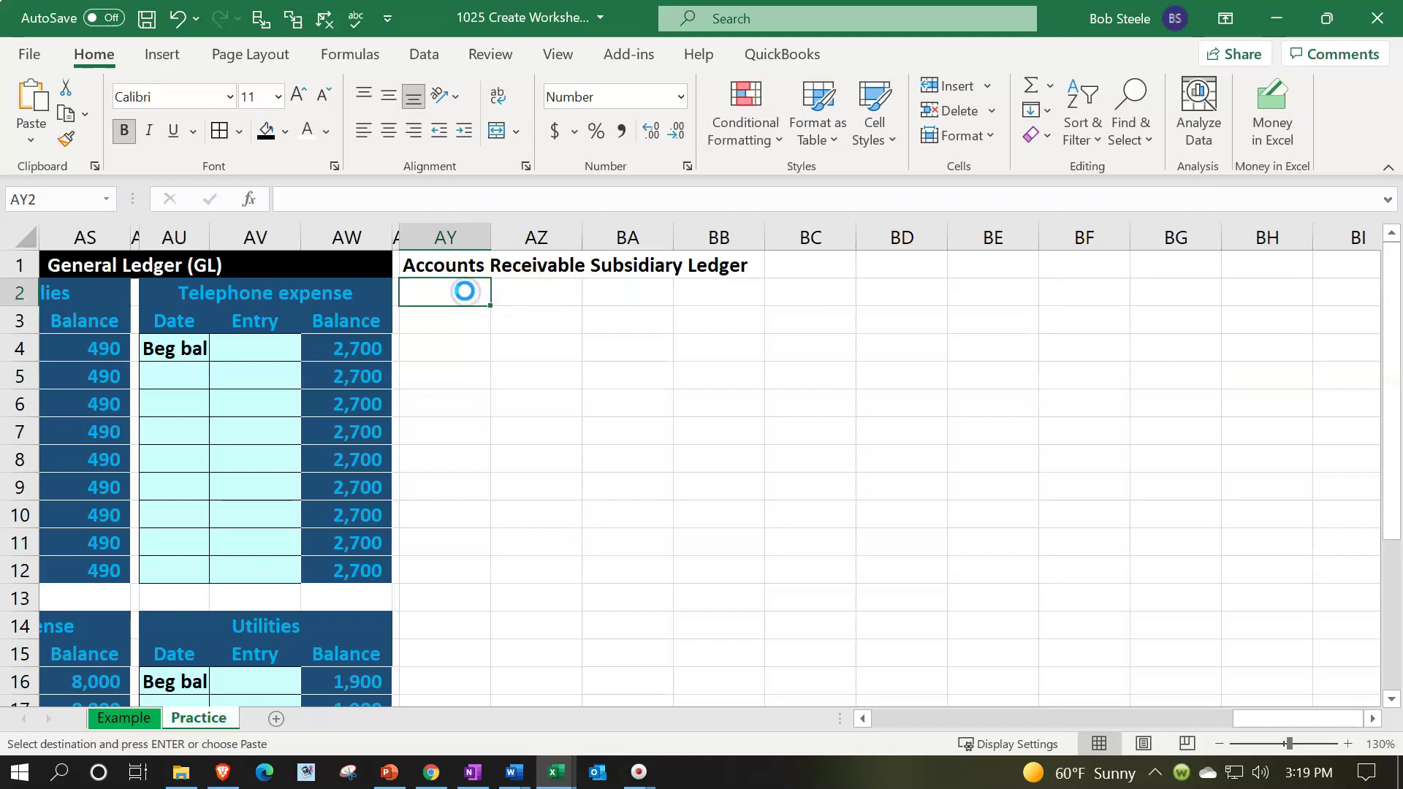
key("ctrl+v")
left_click(482, 424)
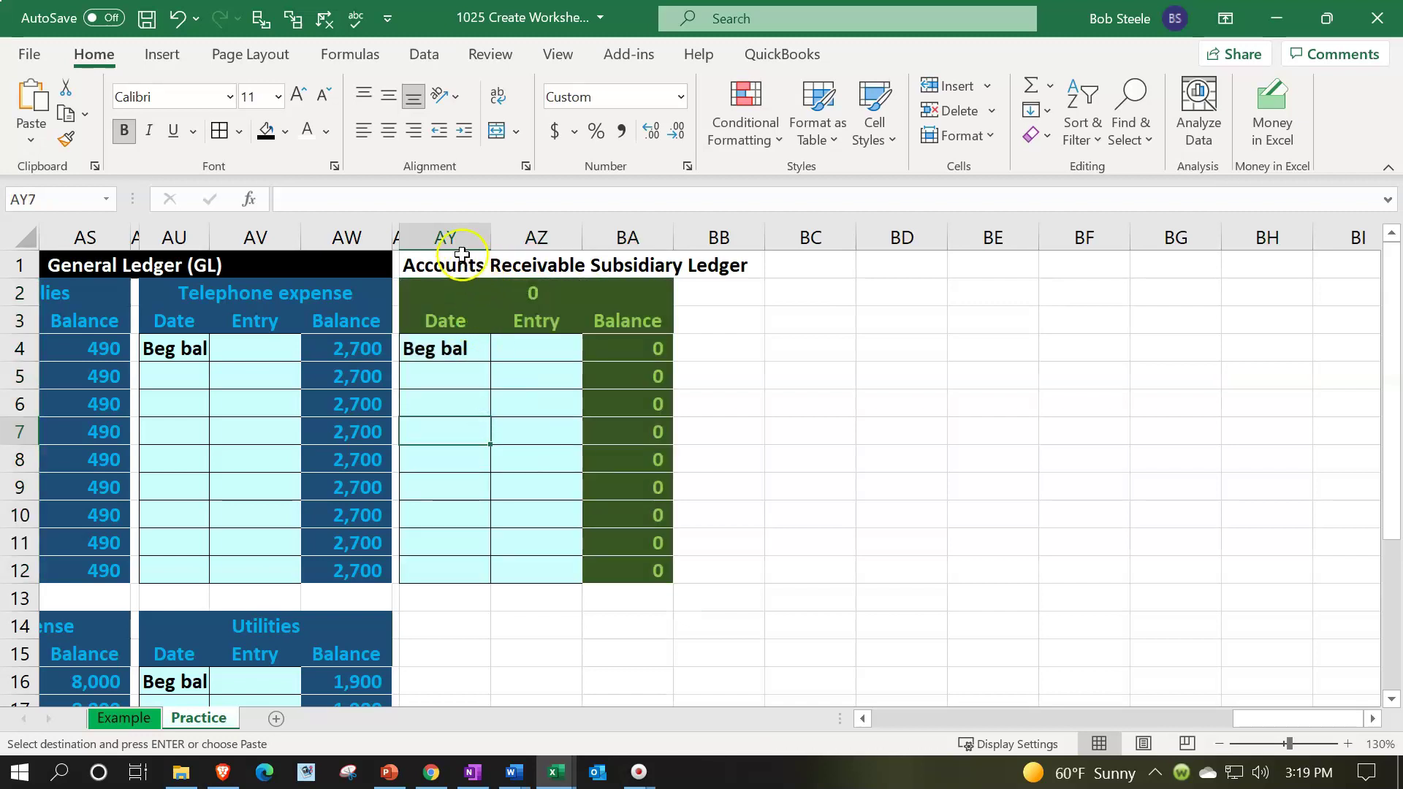
Step: Format the subsidiary ledger title across AY1:BB1 with black fill and white text
left_click_drag(449, 265, 745, 272)
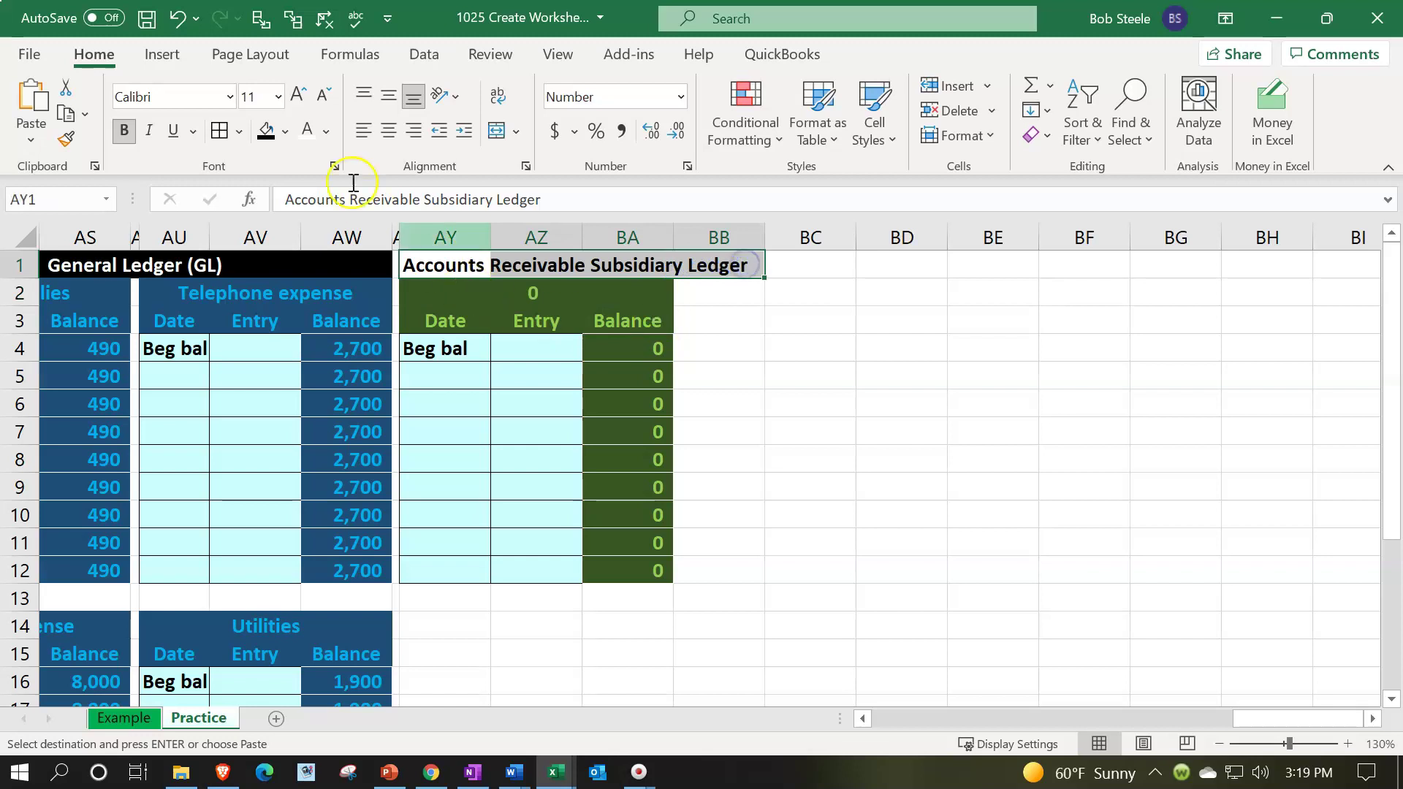
left_click(266, 132)
left_click(304, 133)
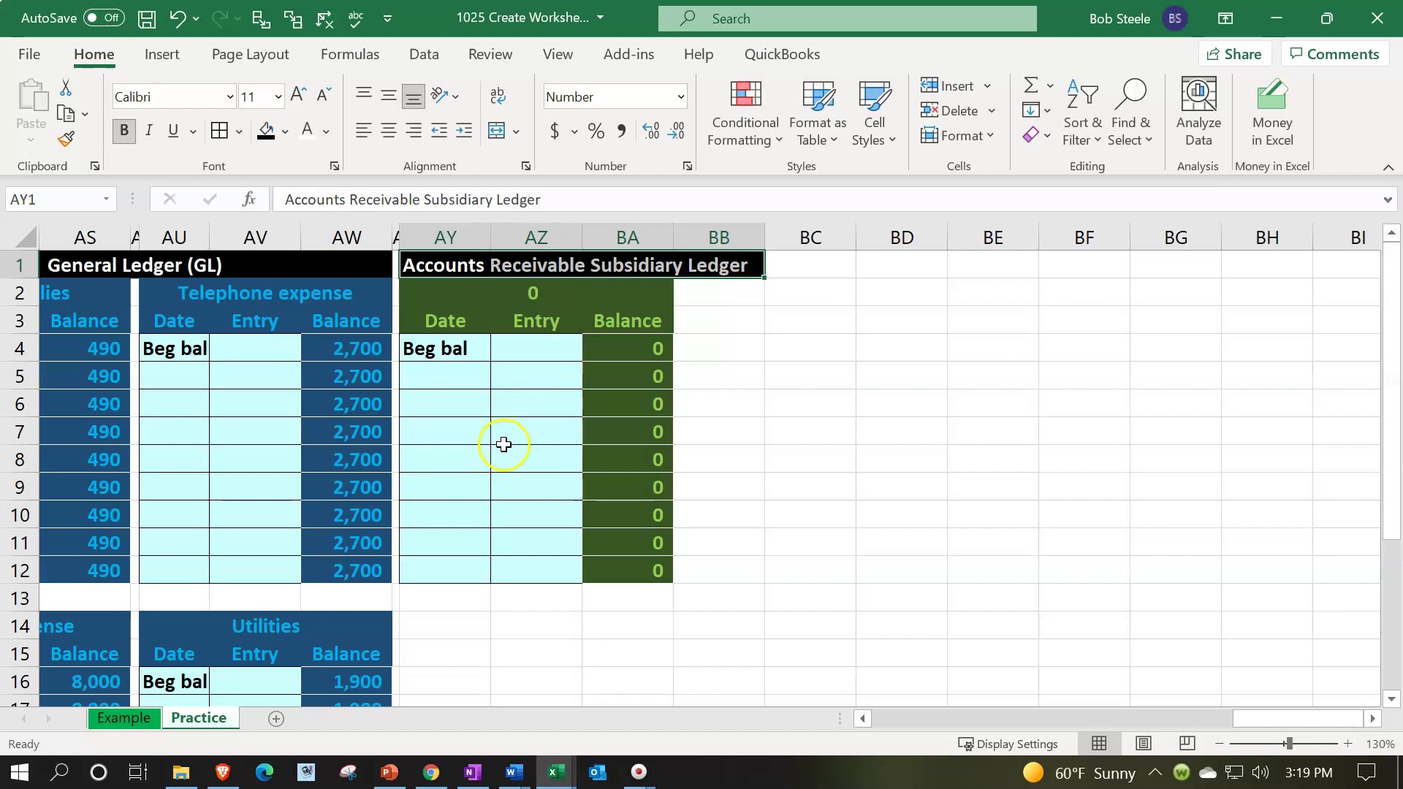
Step: Replace the linked heading of the pasted block in AY2 with Customer 1
left_click(460, 293)
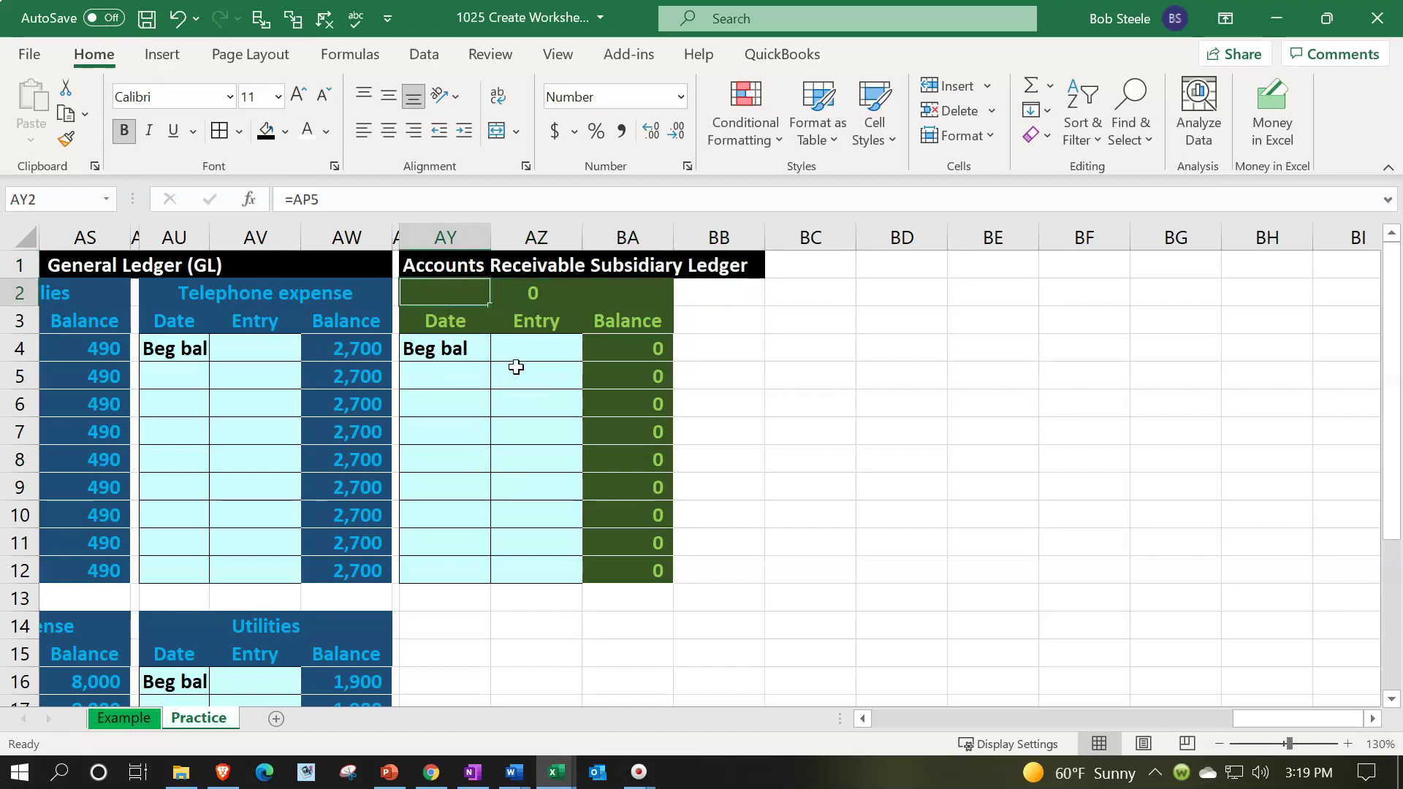
type("Customer 1")
key("Return")
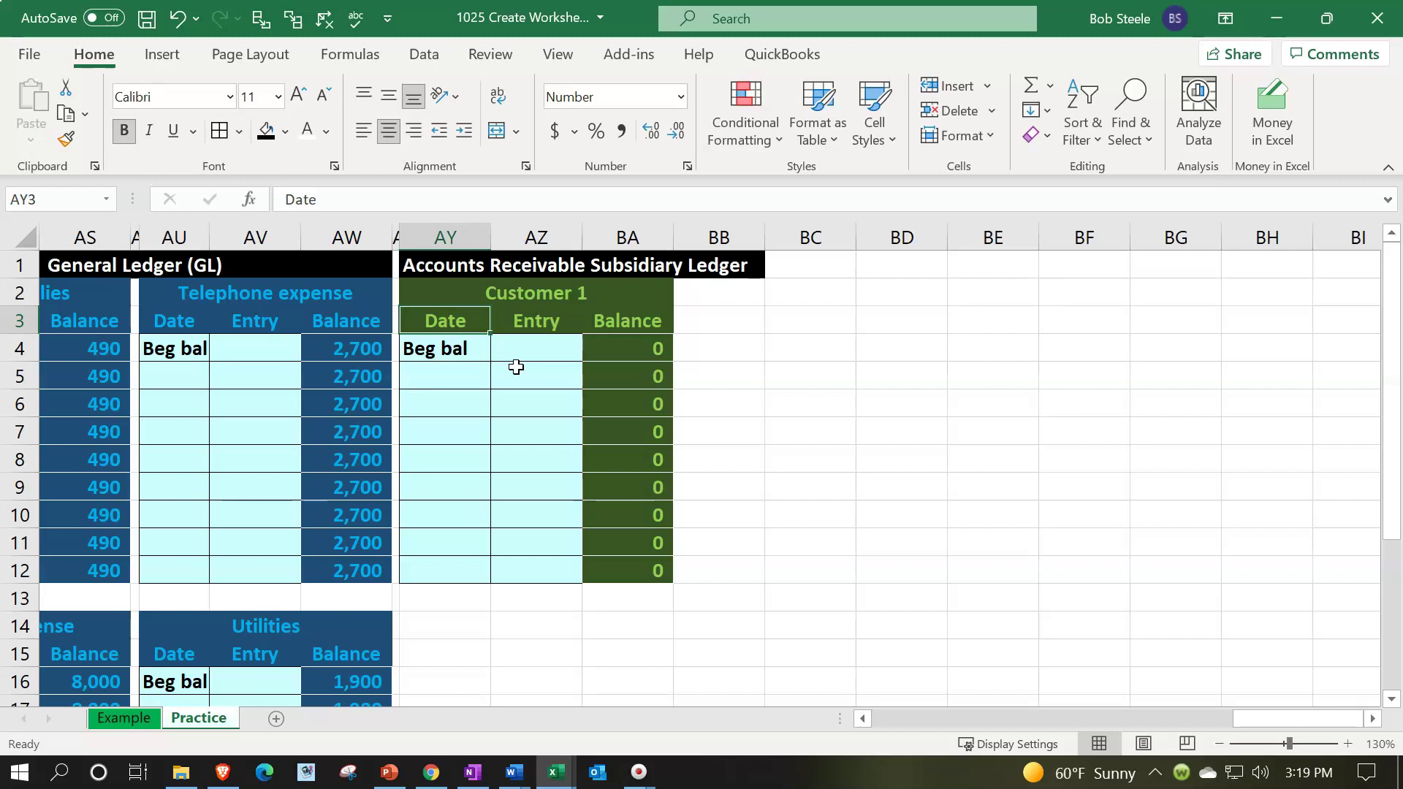
key("Down")
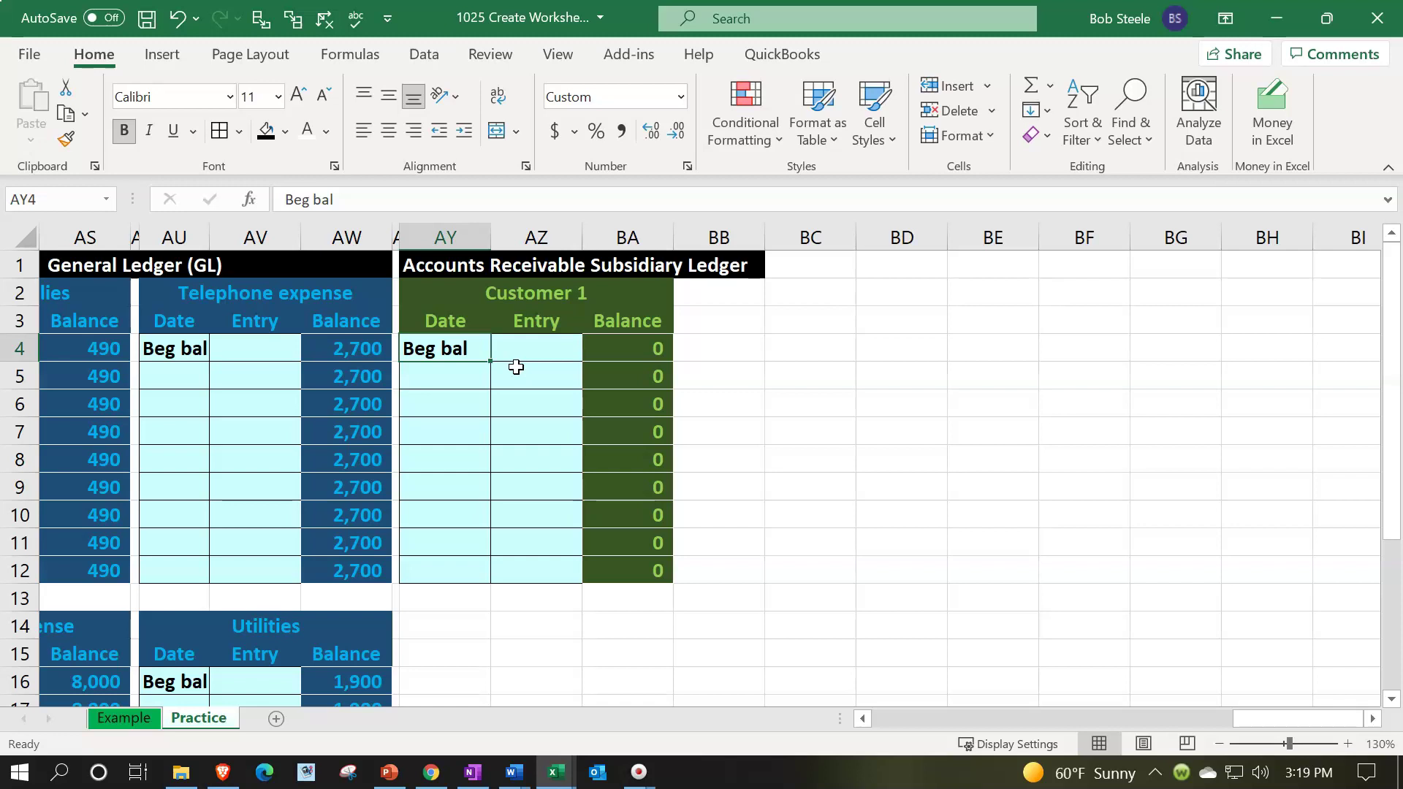
Step: Copy the Customer 1 block AY2:BA12 to AY14, beside the Utilities ledger
left_click_drag(448, 287, 626, 554)
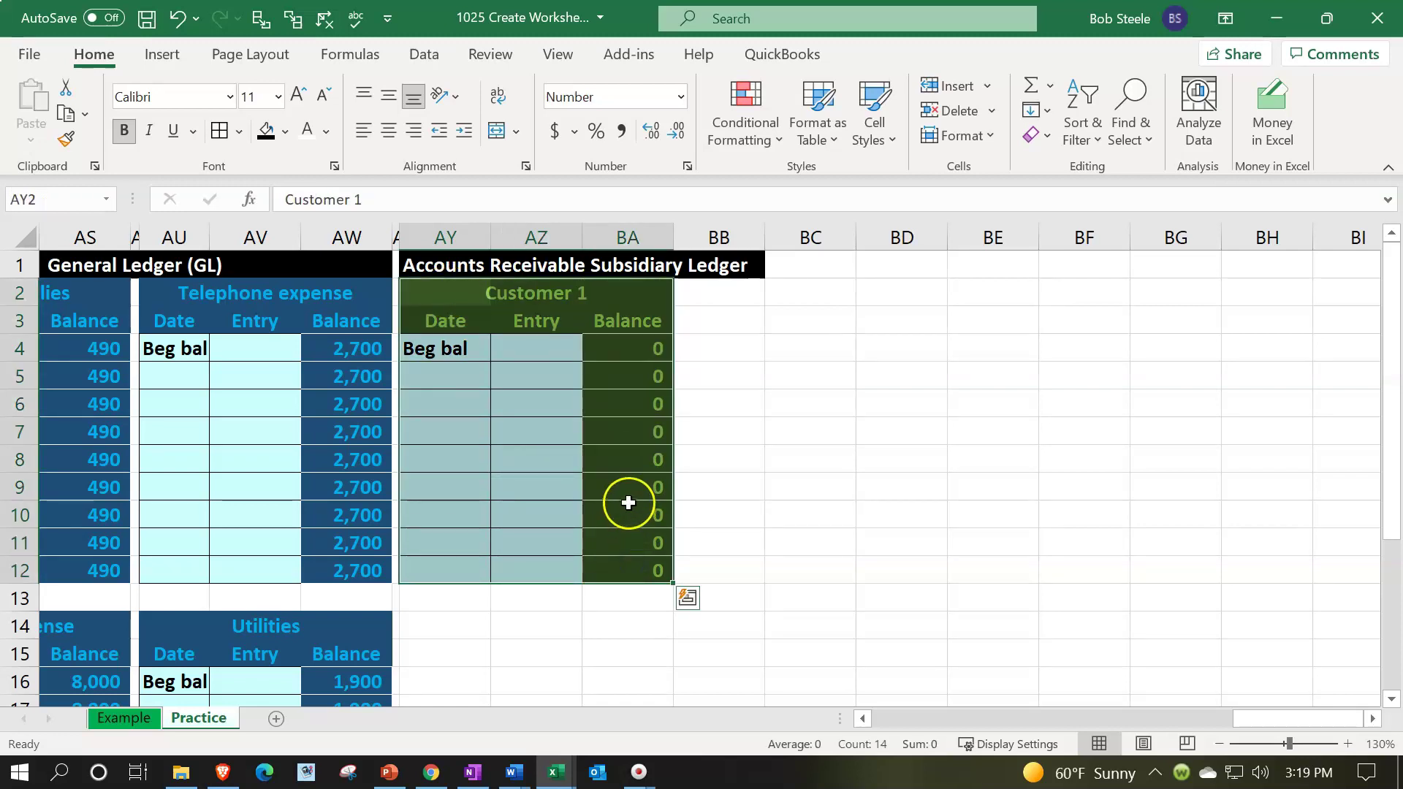
scroll(626, 497, "down", 1)
key("ctrl+c")
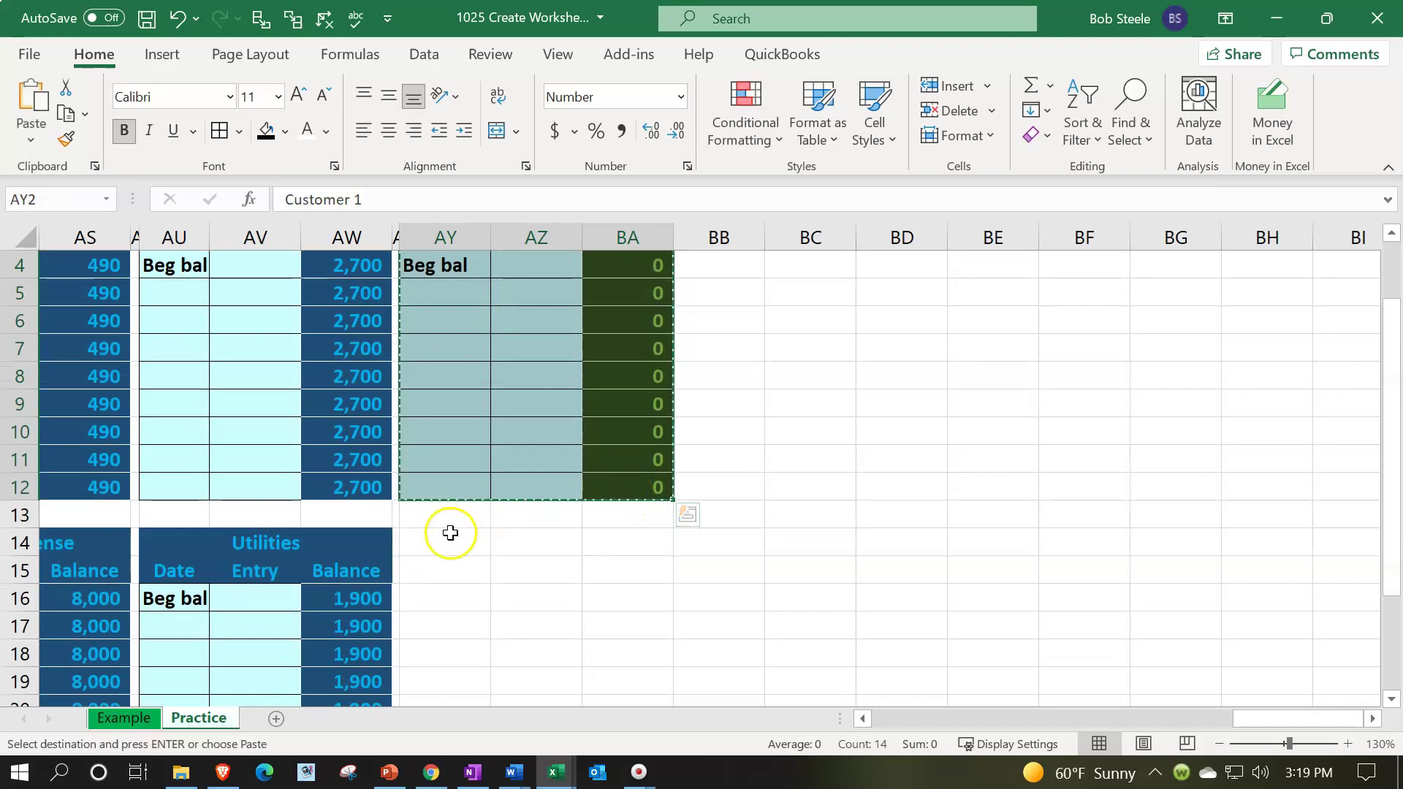
left_click(450, 555)
key("ctrl+v")
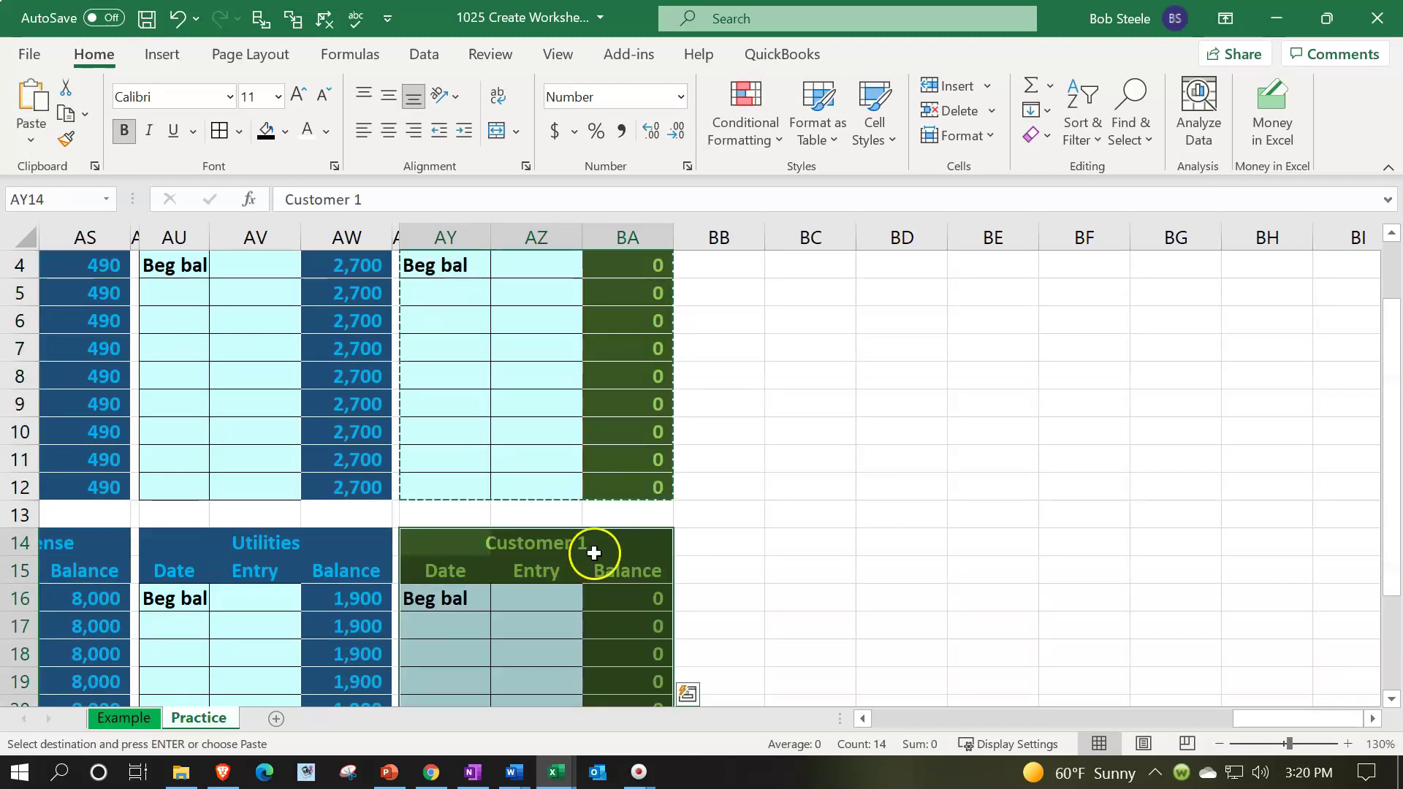
scroll(676, 394, "up", 1)
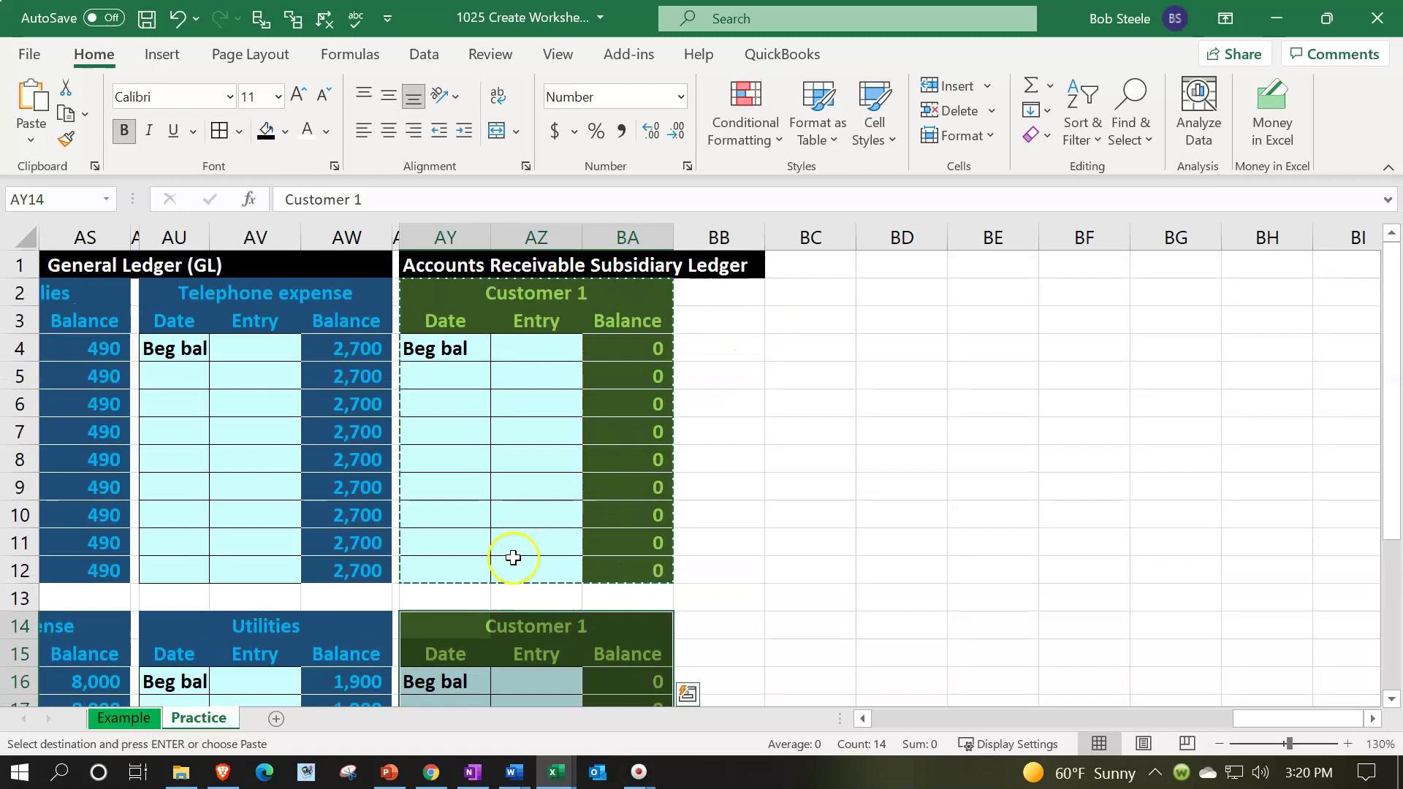
Step: Rename the heading of the lower subsidiary ledger block in AY14 as Customer 2
scroll(497, 554, "down", 1)
double_click(487, 551)
key("Right")
key("Right")
key("Right")
key("Right")
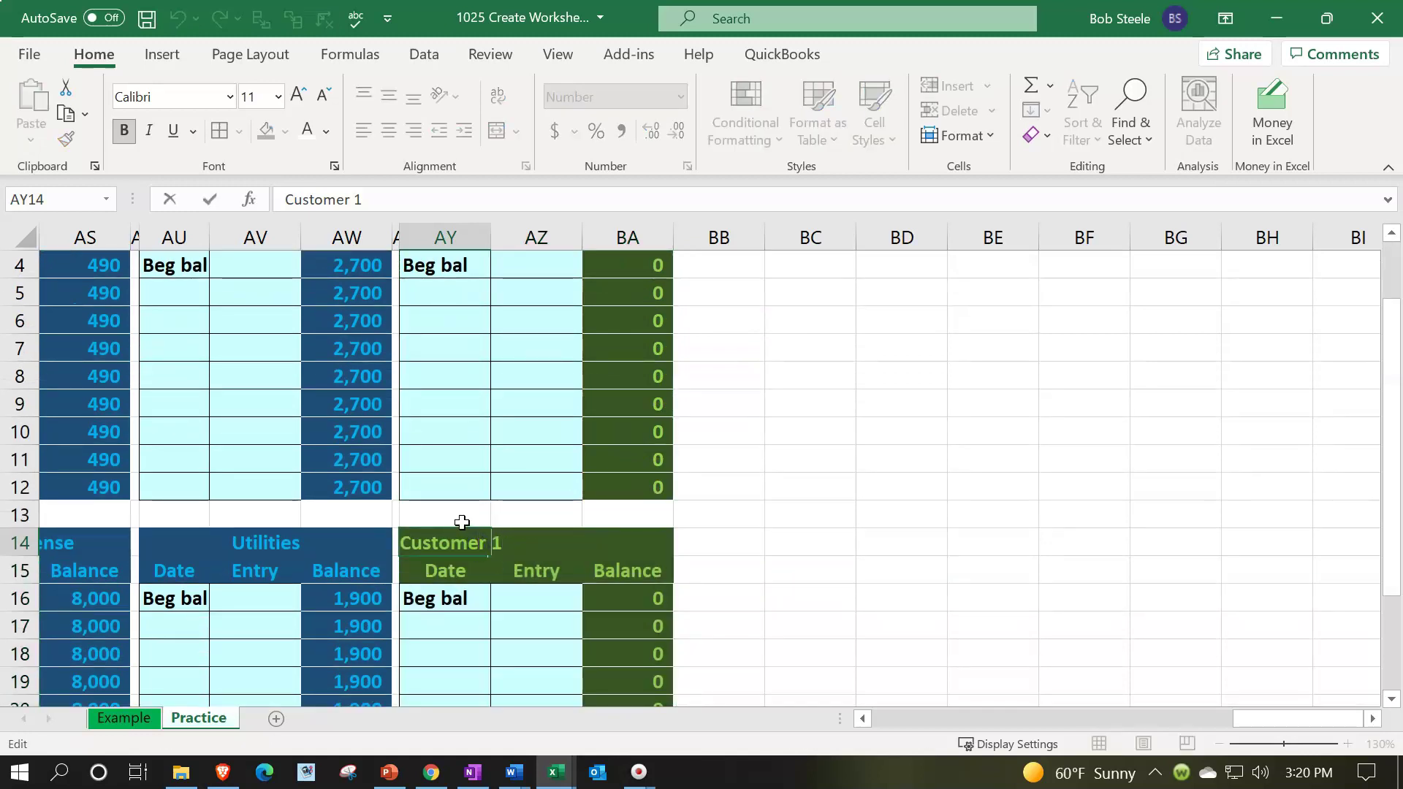
key("BackSpace")
type("2")
key("Return")
scroll(462, 522, "up", 1)
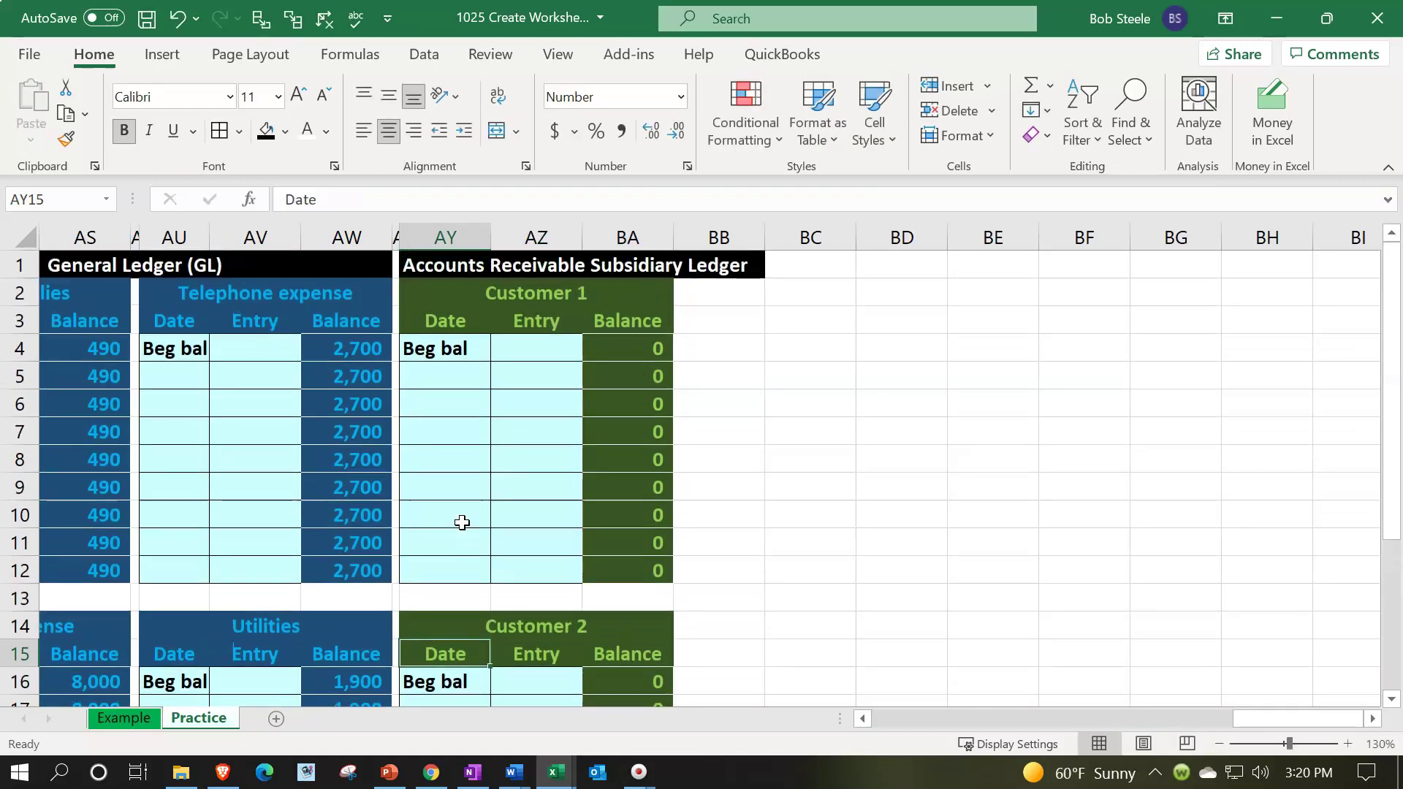
Step: Copy the customer ledger columns AX:BA and paste them starting at column BB
left_click_drag(395, 237, 604, 250)
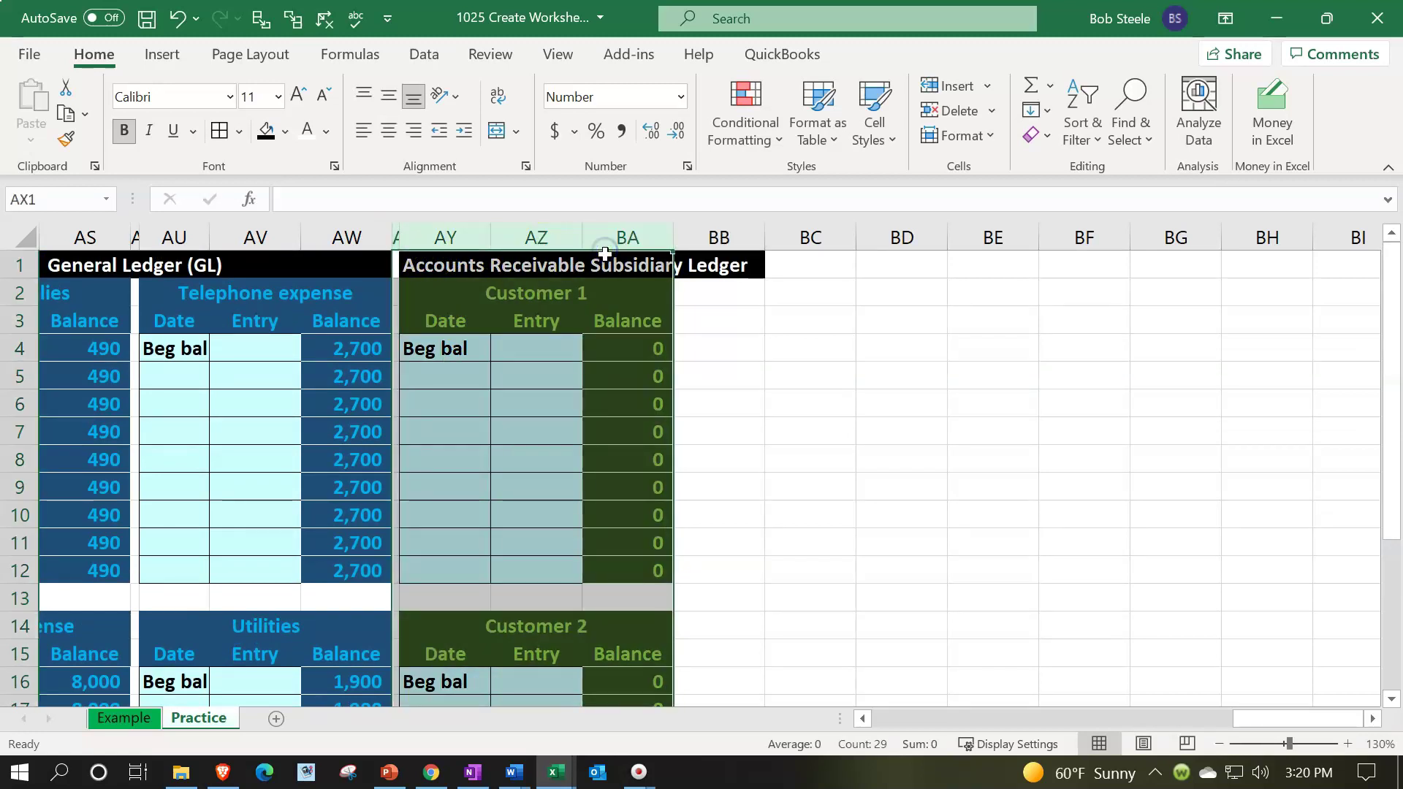
key("ctrl+c")
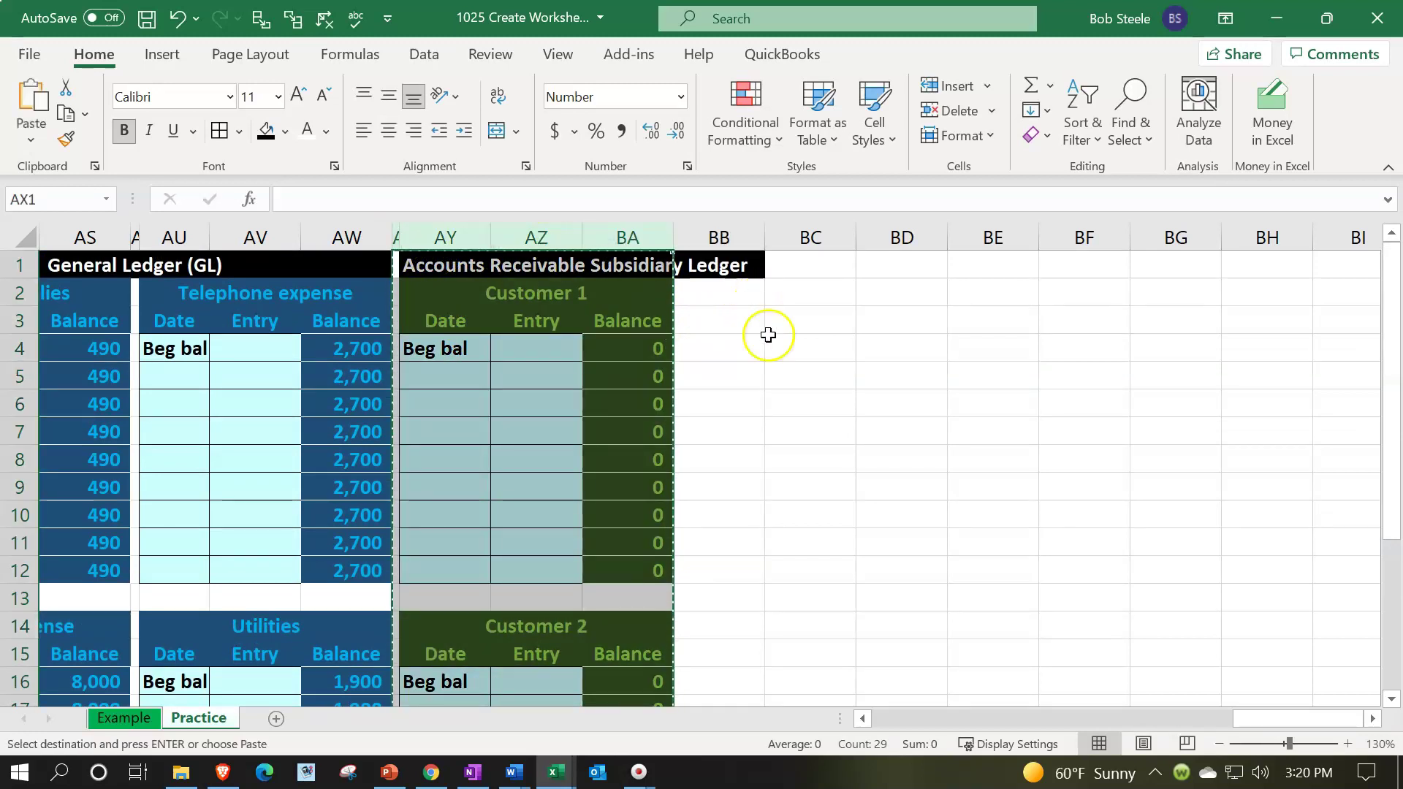
left_click(722, 238)
left_click(724, 266)
key("ctrl+v")
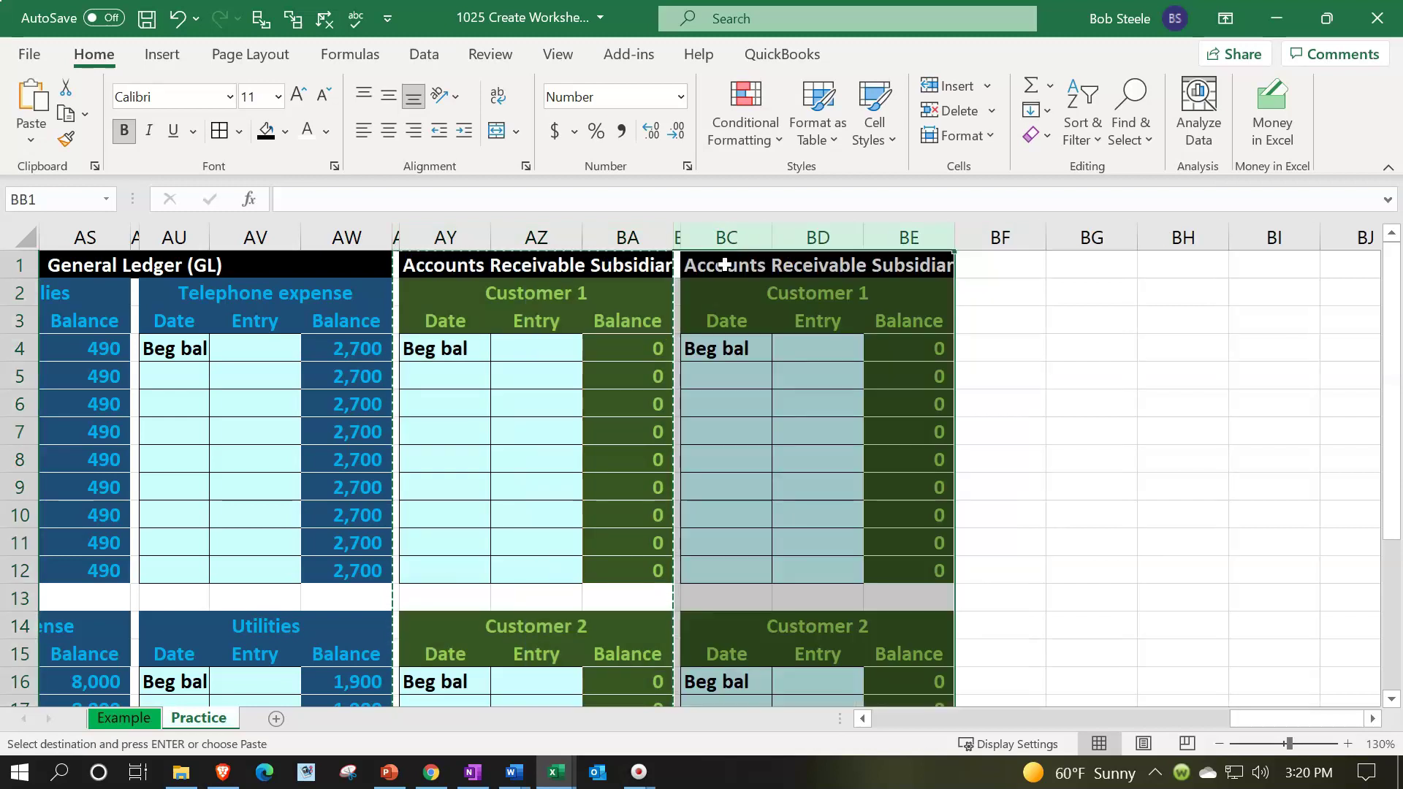
Step: Clear the duplicated subsidiary ledger title from BC1 so the AY1 title can extend across it
left_click(726, 349)
left_click(712, 268)
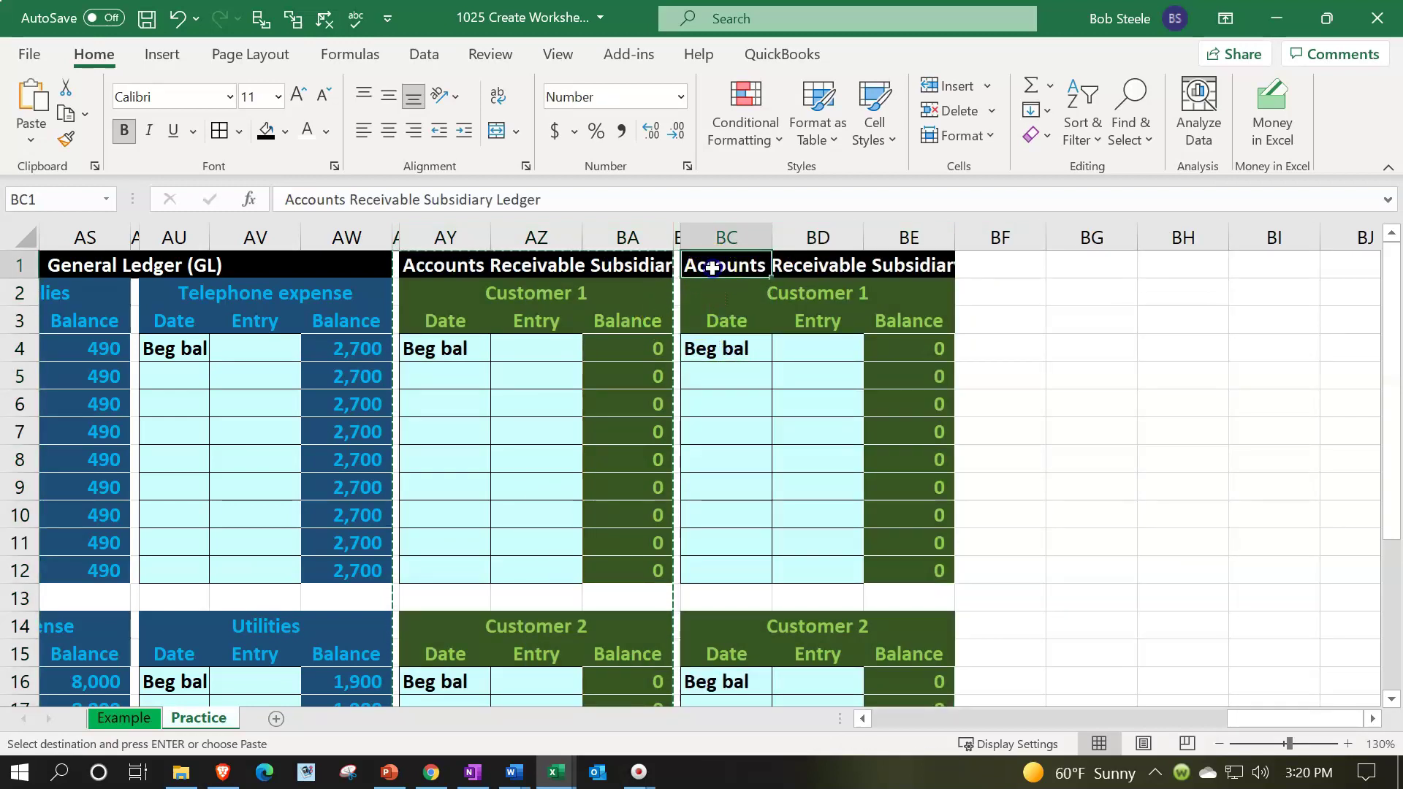
key("Delete")
key("Return")
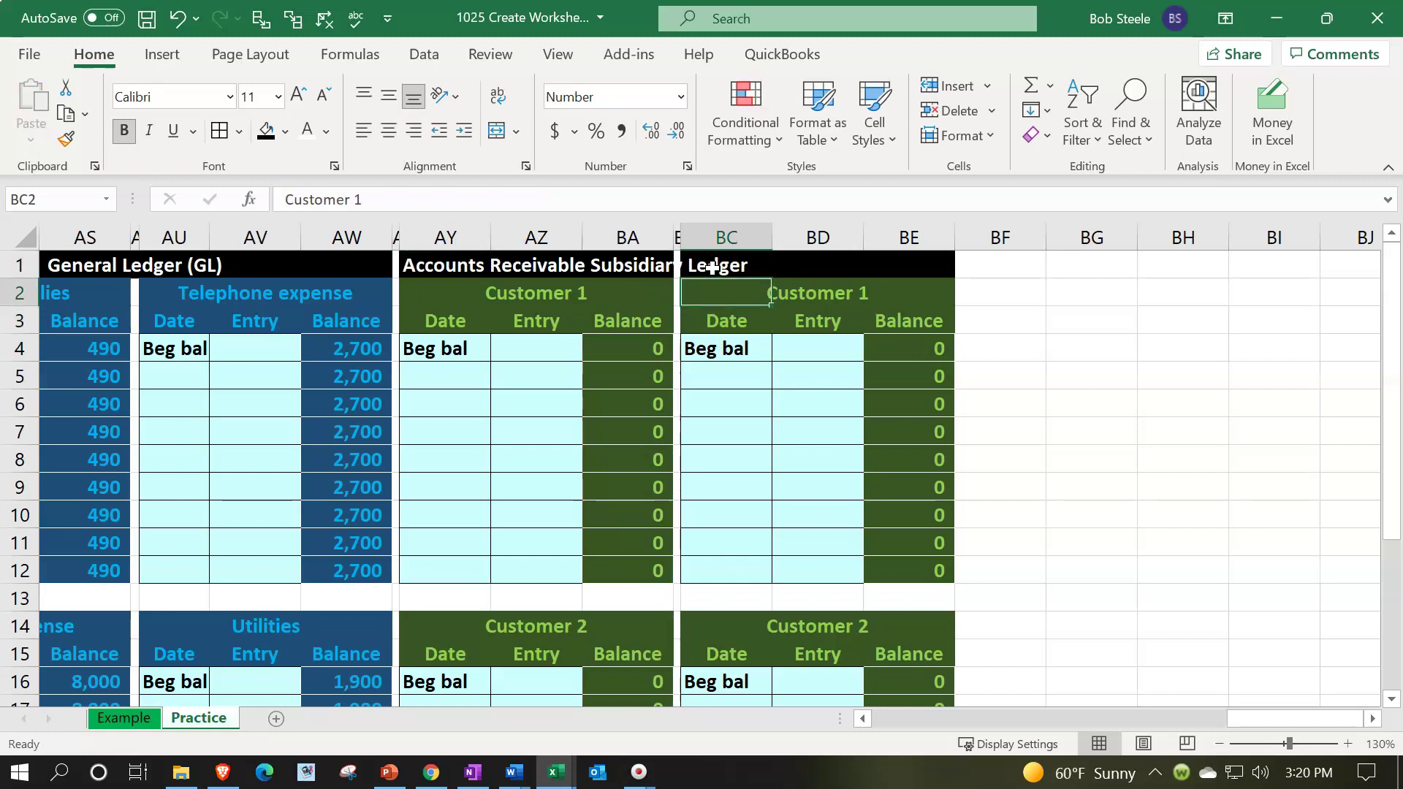
left_click(712, 268)
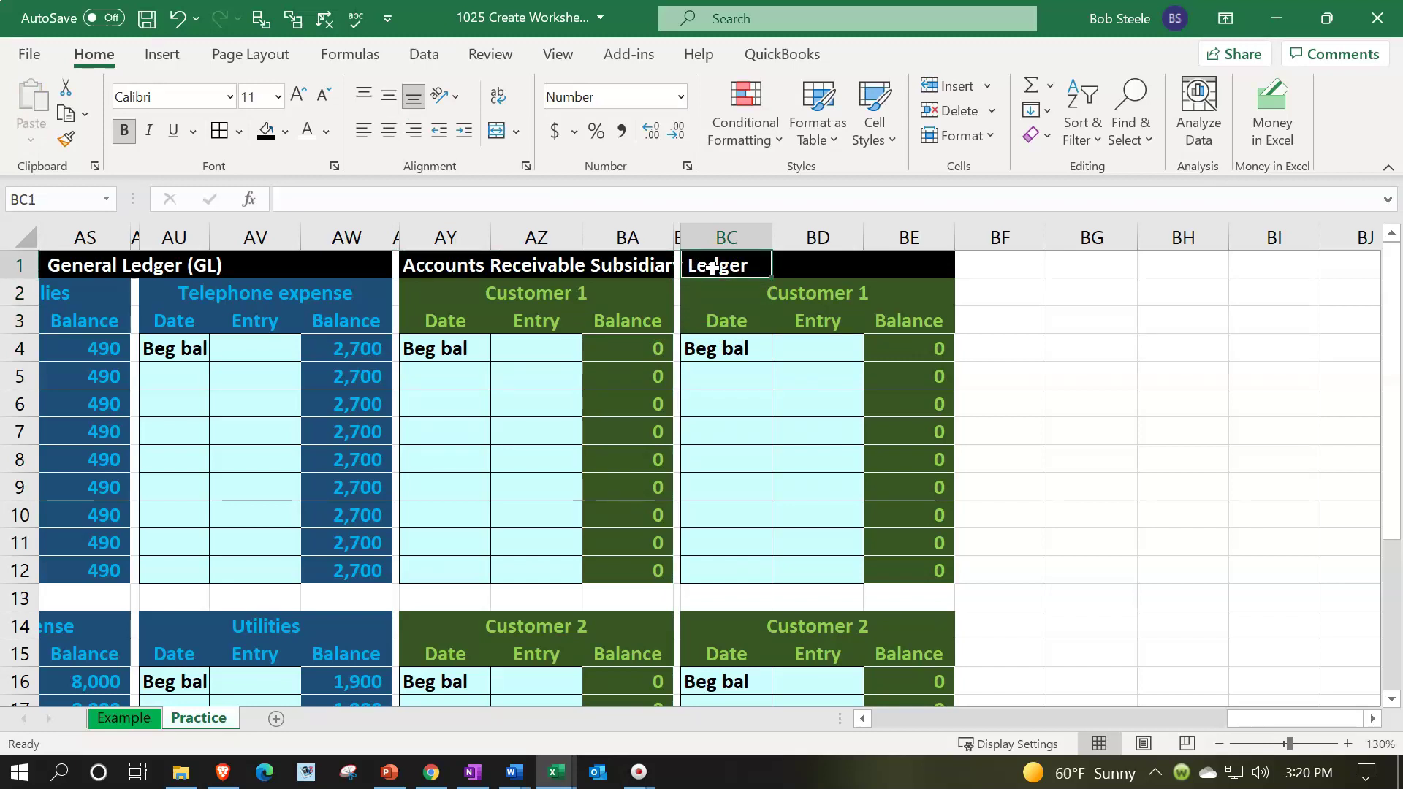
left_click_drag(712, 268, 627, 265)
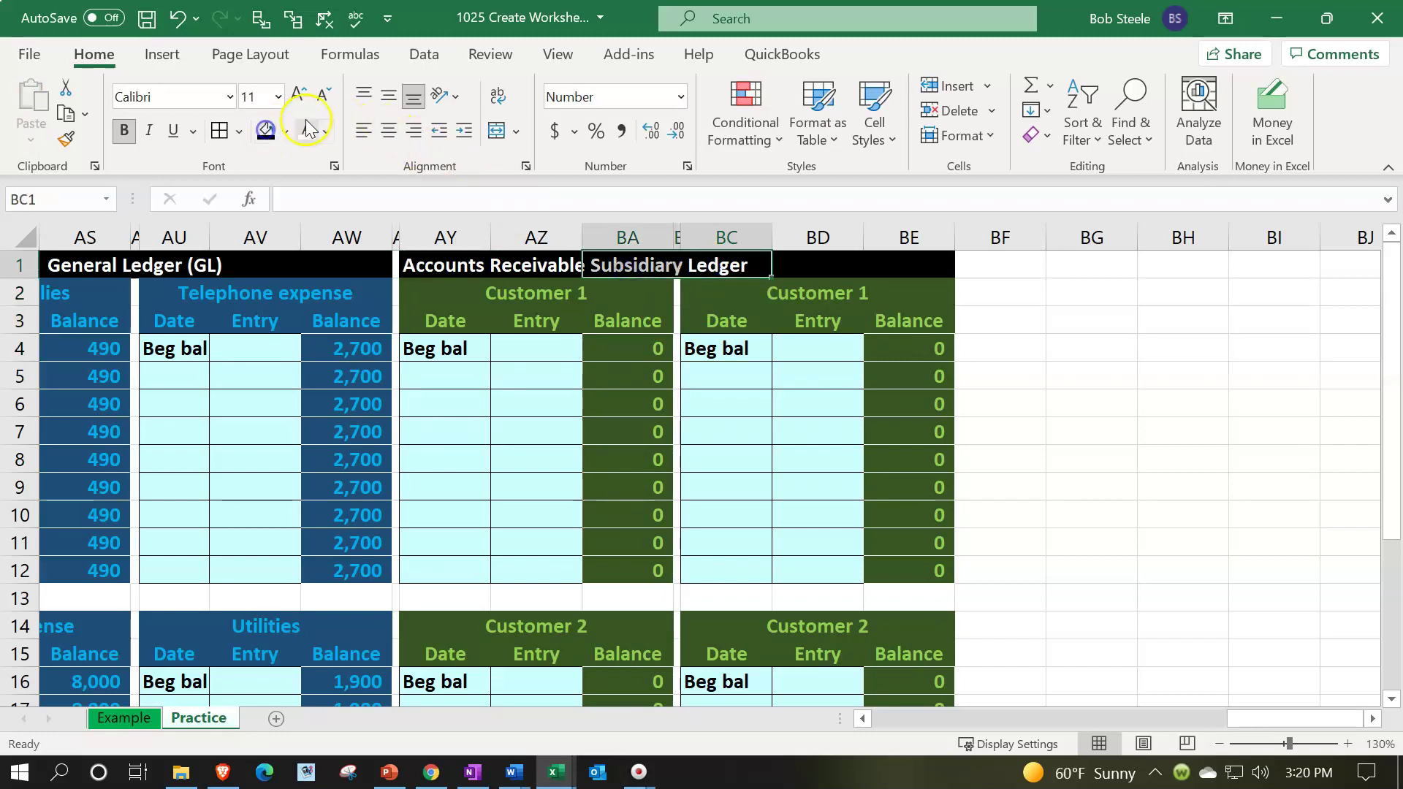
left_click(786, 458)
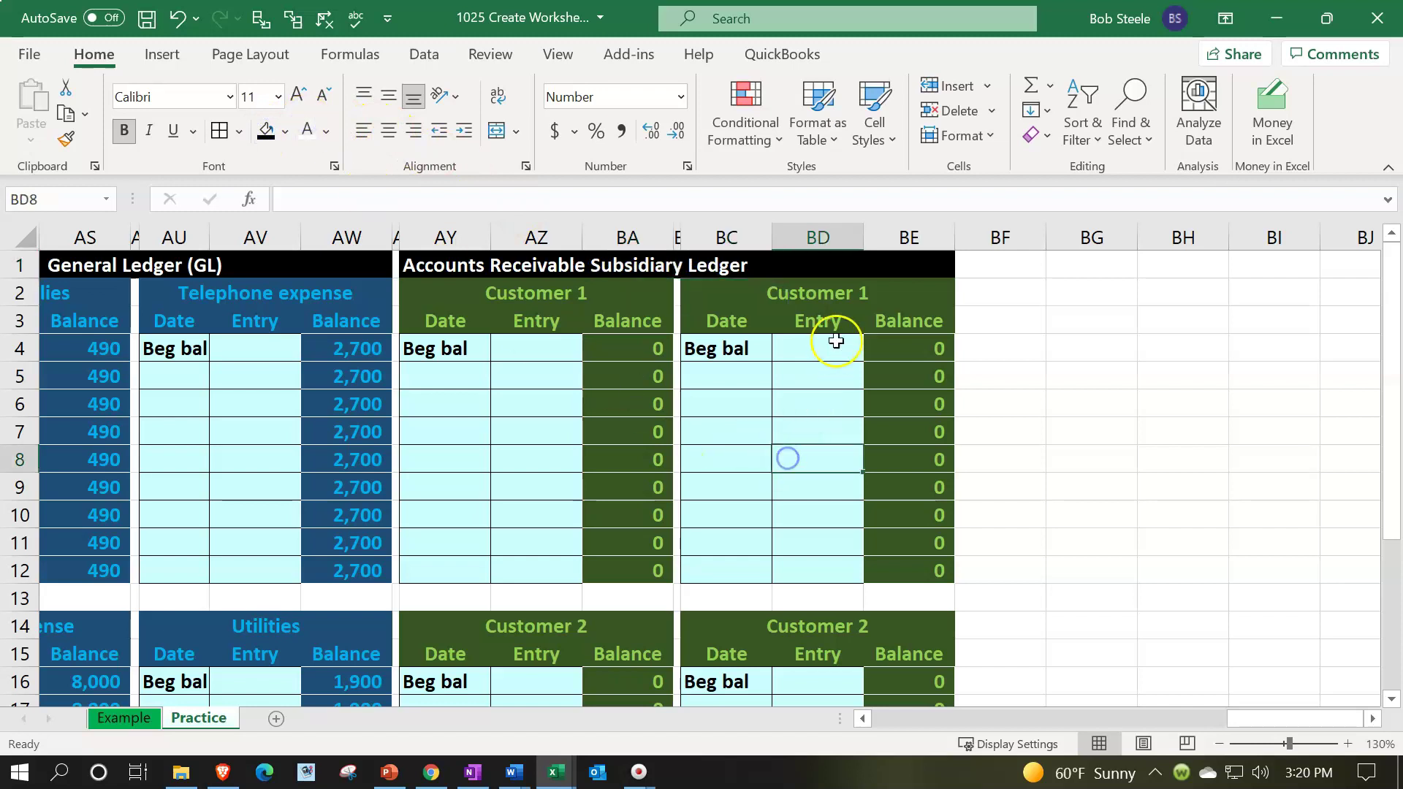
Step: Rename the copied block headings as Customer 3 in BC2 and Customer 4 in BC14
double_click(735, 294)
key("BackSpace")
type("3")
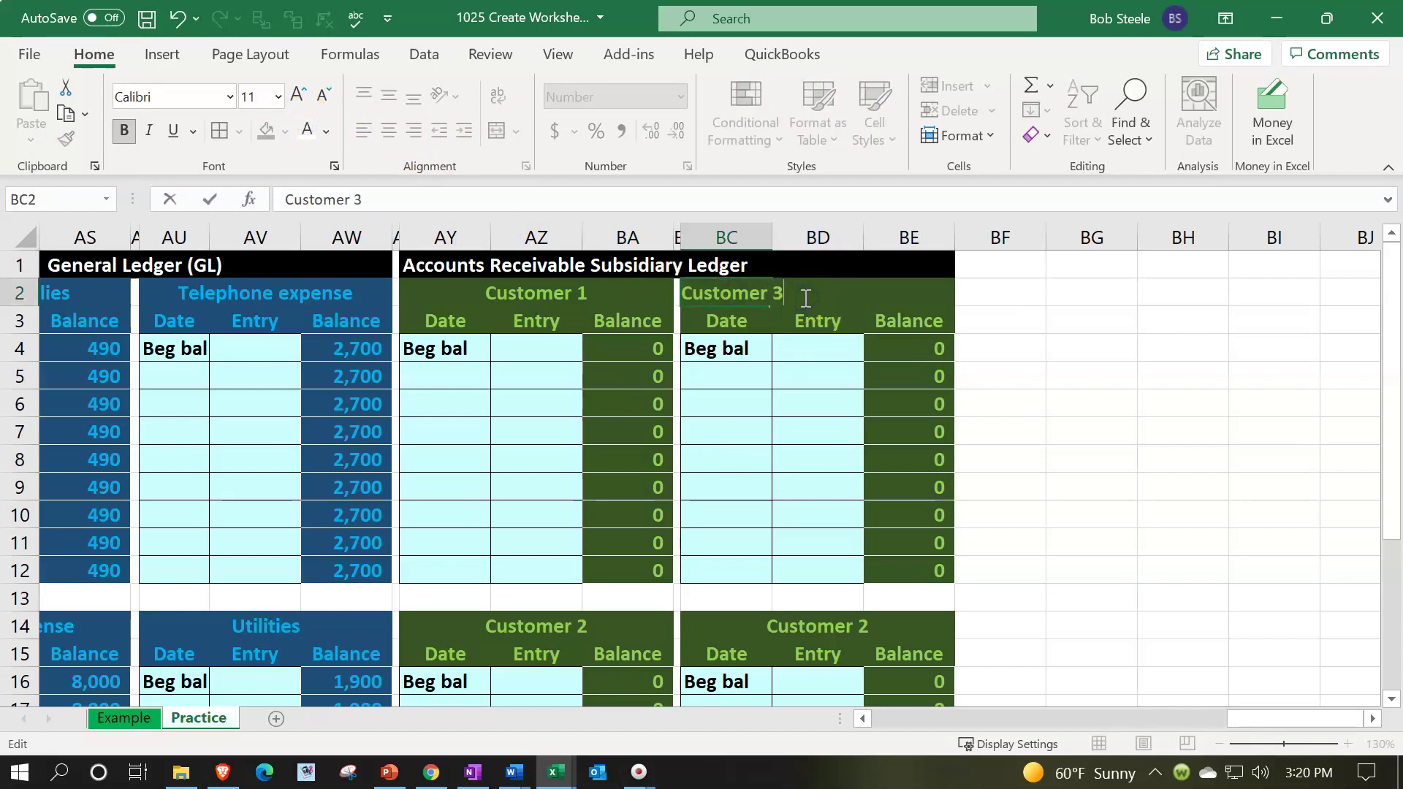
key("Return")
double_click(789, 629)
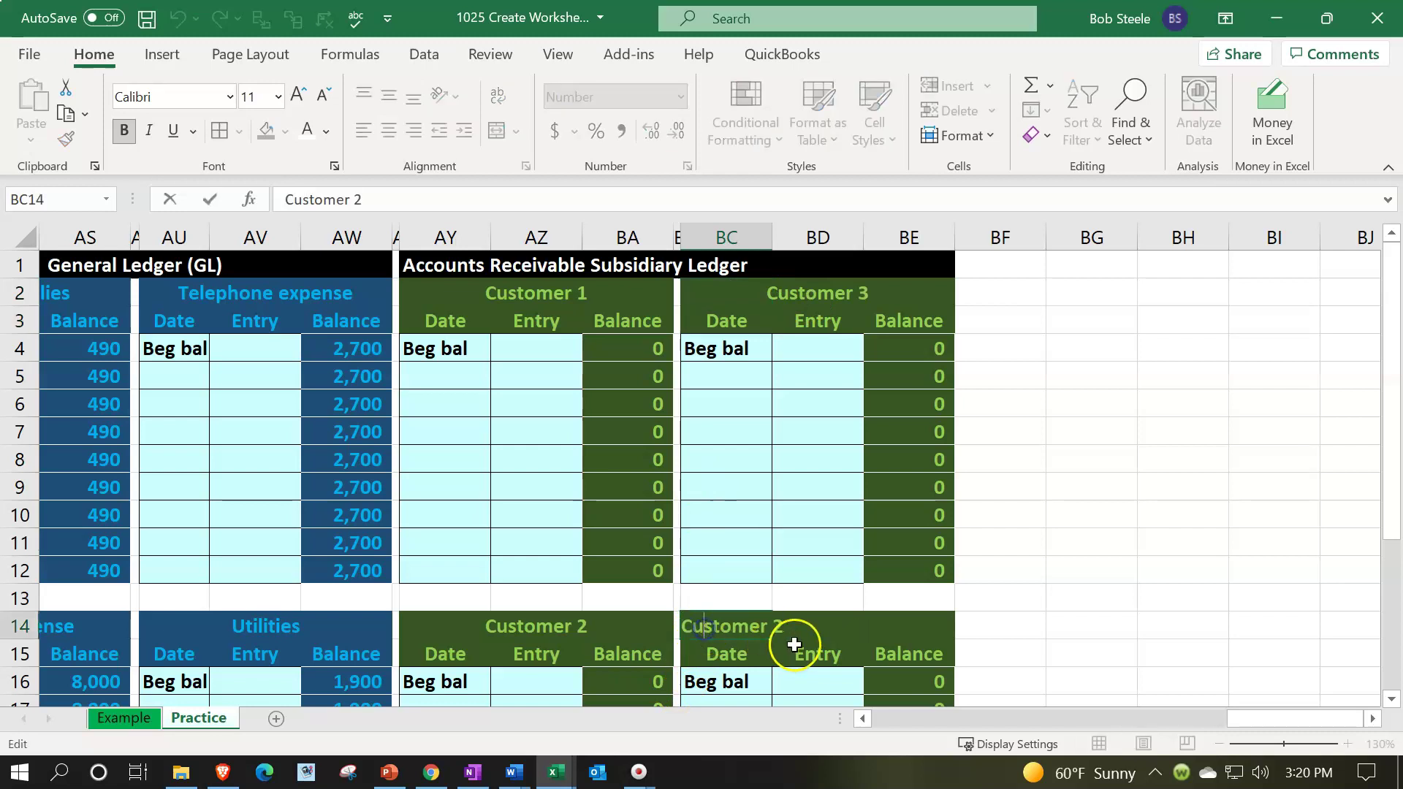
key("BackSpace")
type("4")
key("Return")
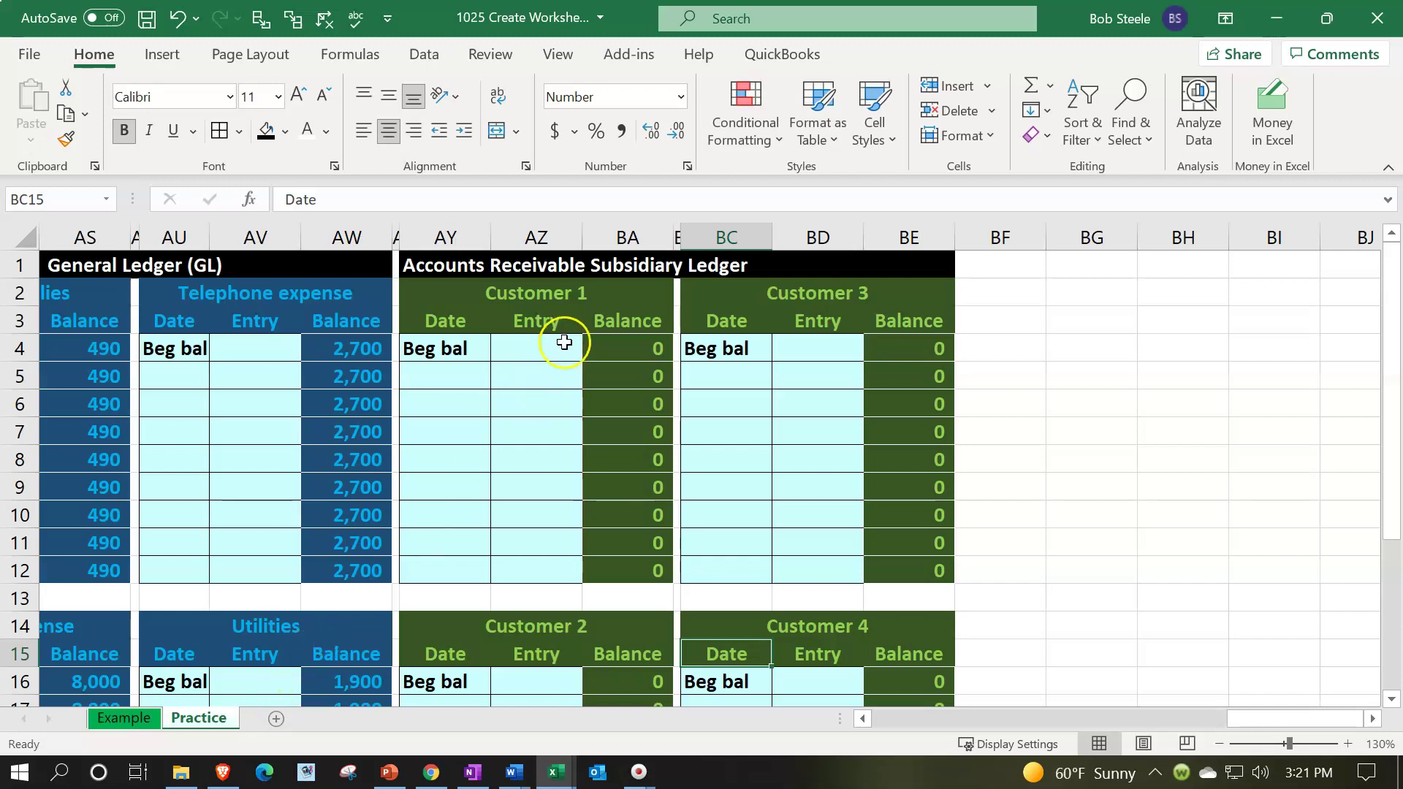
Step: Hide the general ledger columns J through AW so the subsidiary ledger sits beside the trial balance
left_click_drag(342, 237, 979, 257)
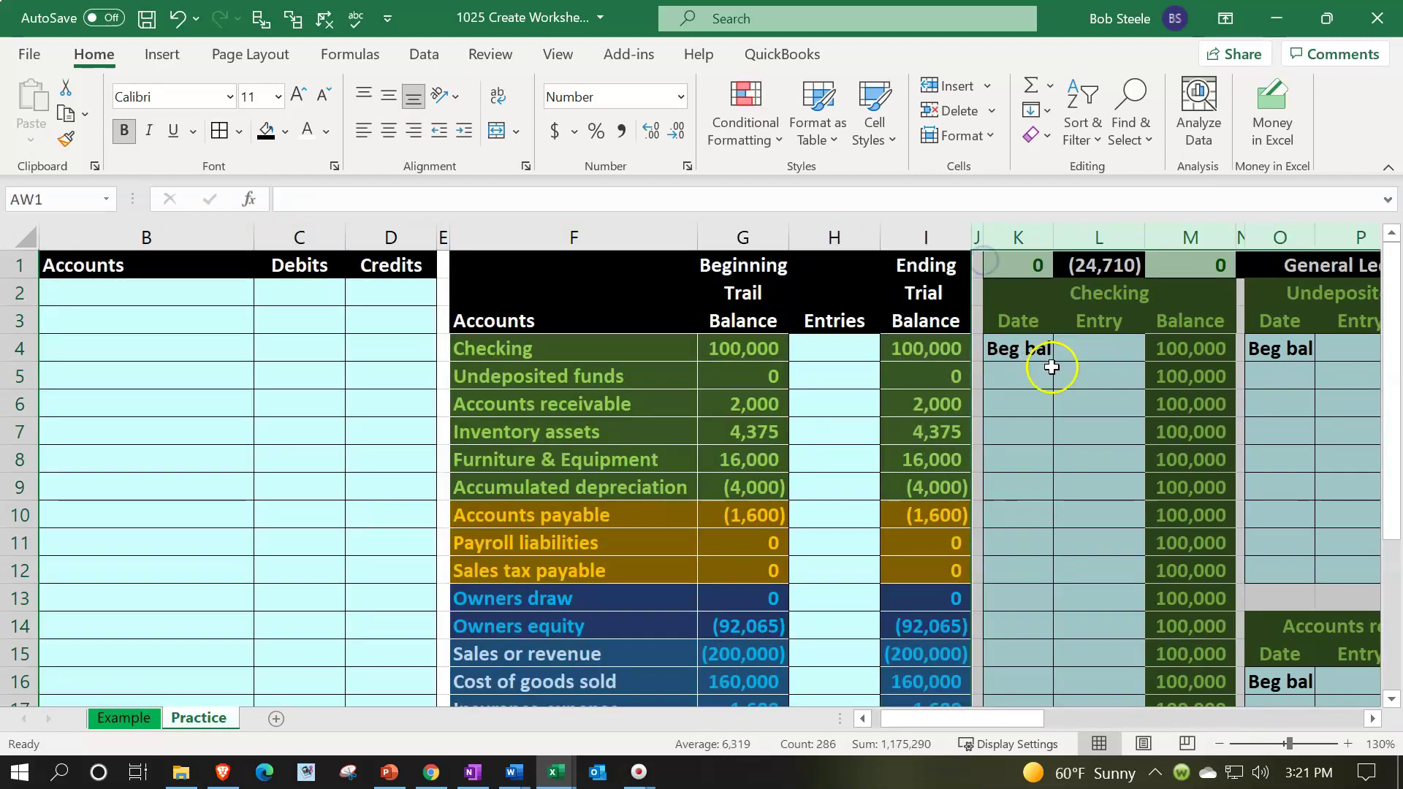
right_click(1052, 369)
left_click(1107, 703)
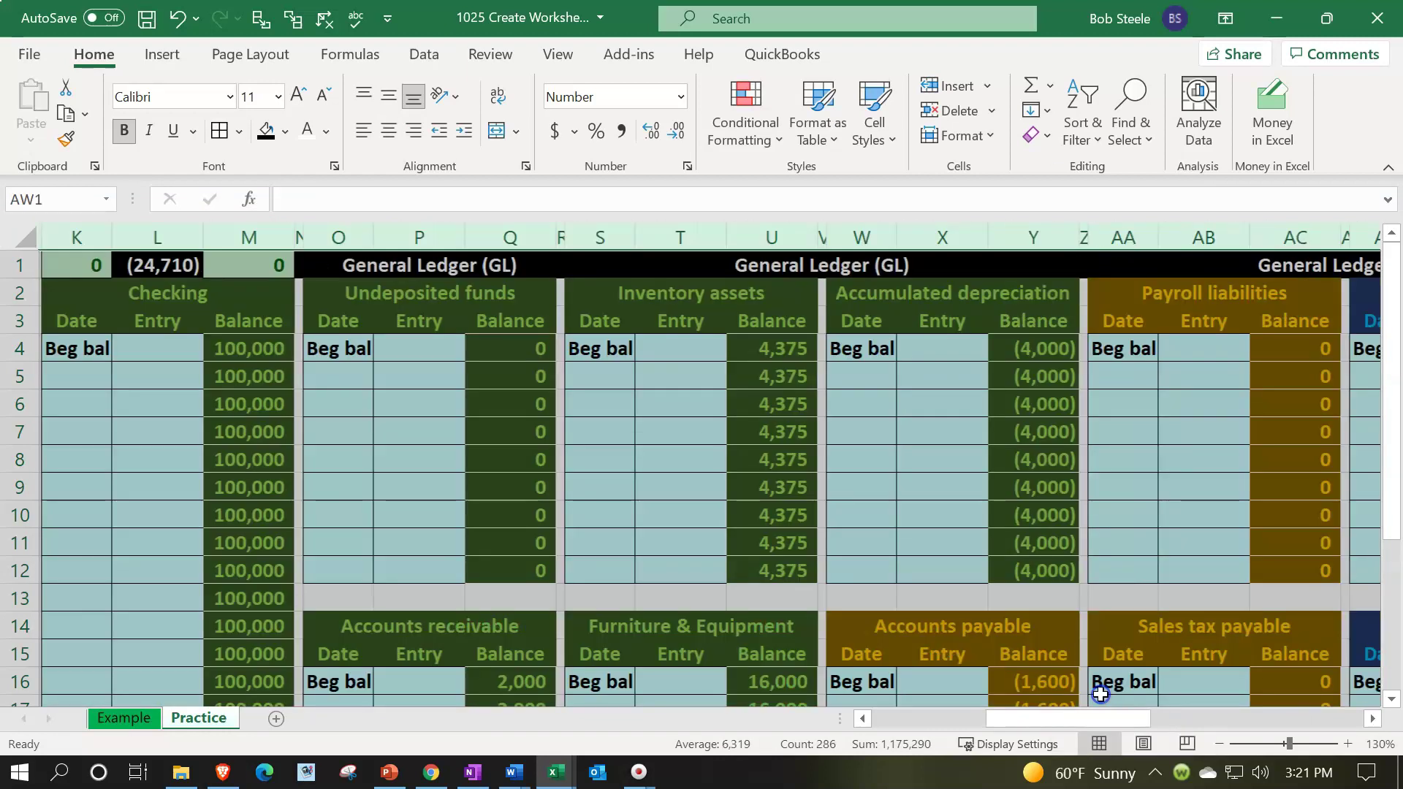
left_click(988, 638)
key("Left")
key("Left")
key("Left")
key("Left")
key("Left")
key("Left")
key("Left")
key("Left")
key("Left")
key("Left")
key("Left")
key("Left")
key("Left")
key("Left")
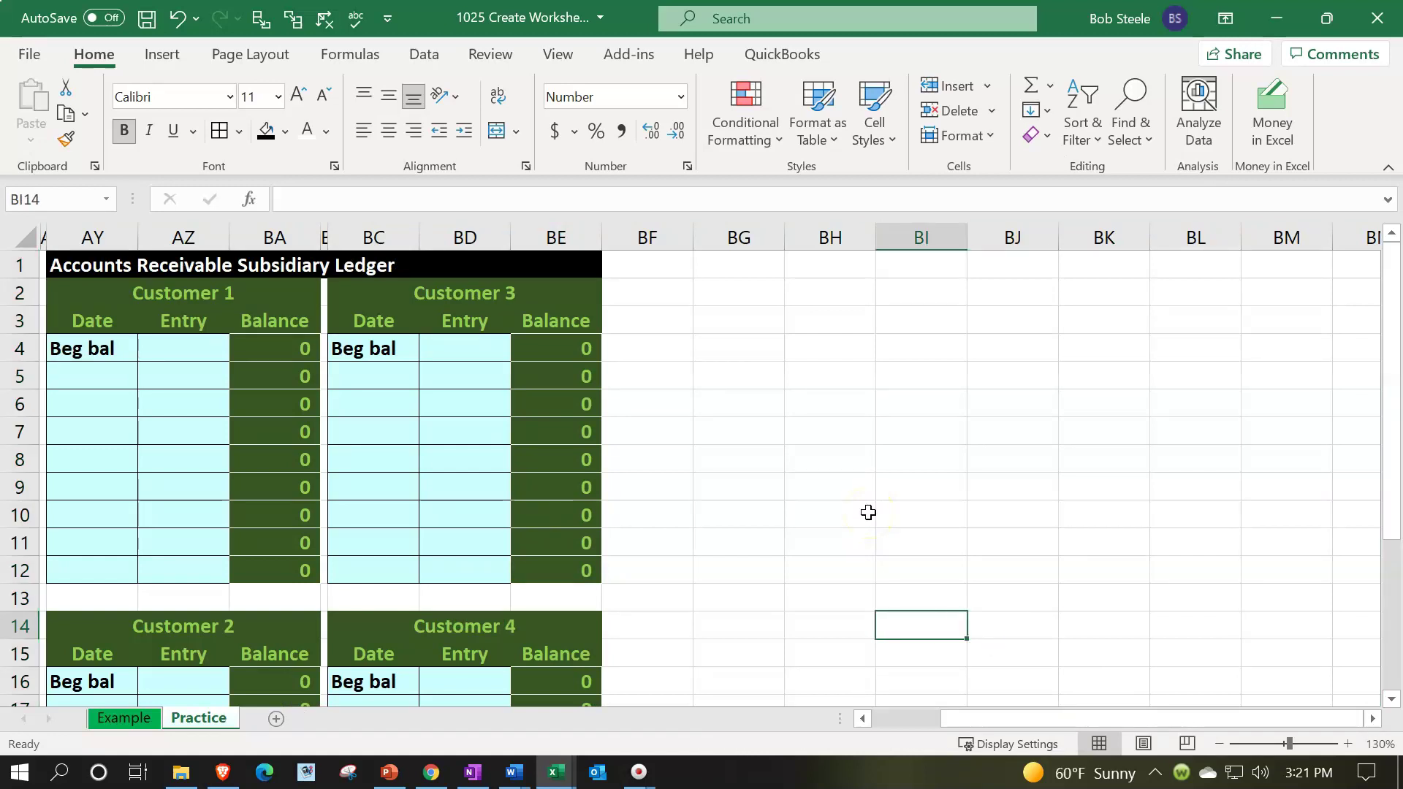
key("Left")
key("Left")
key("Left")
key("Left")
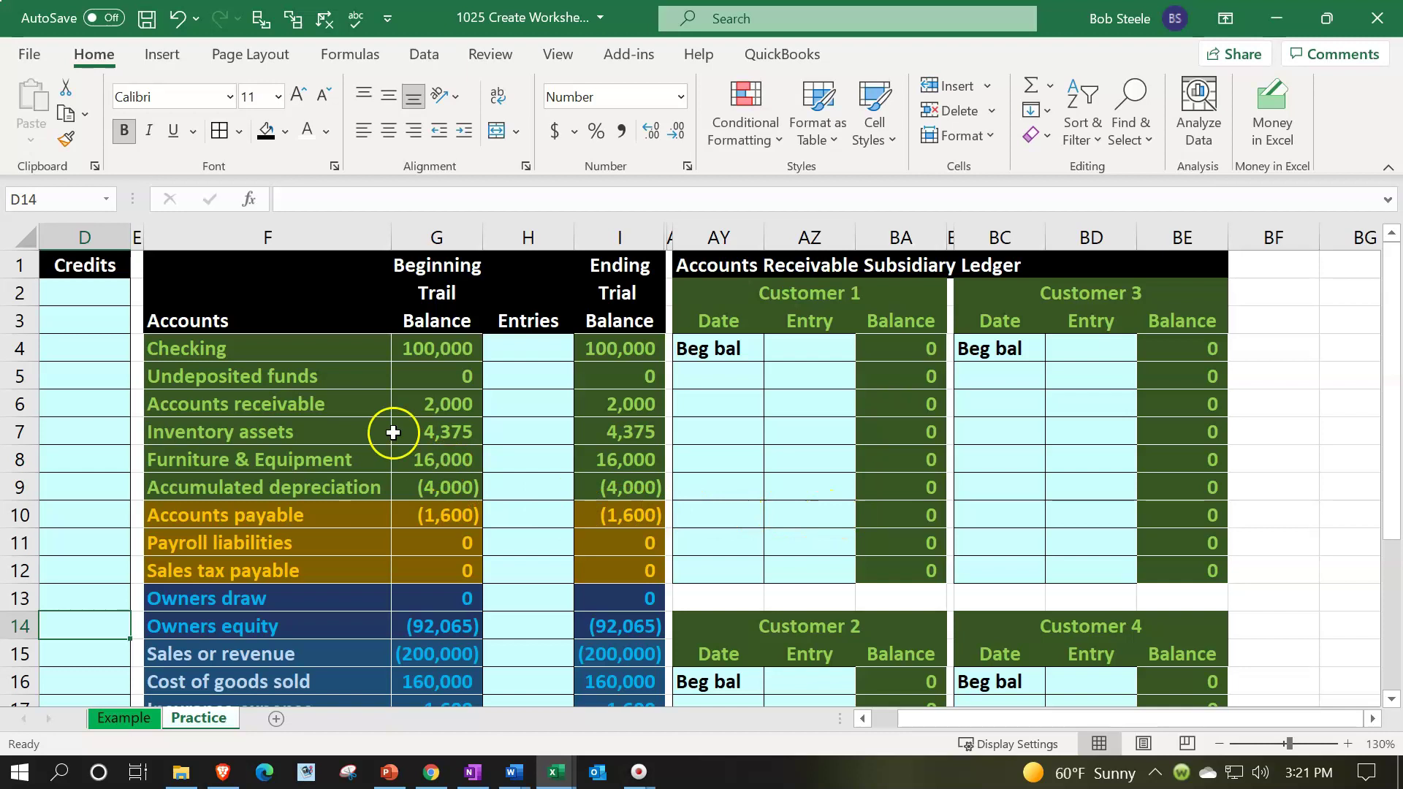
Step: Enter beginning balances of 1000 for Customer 1 in BA4 and 600 for Customer 2 in BA16
left_click(584, 406)
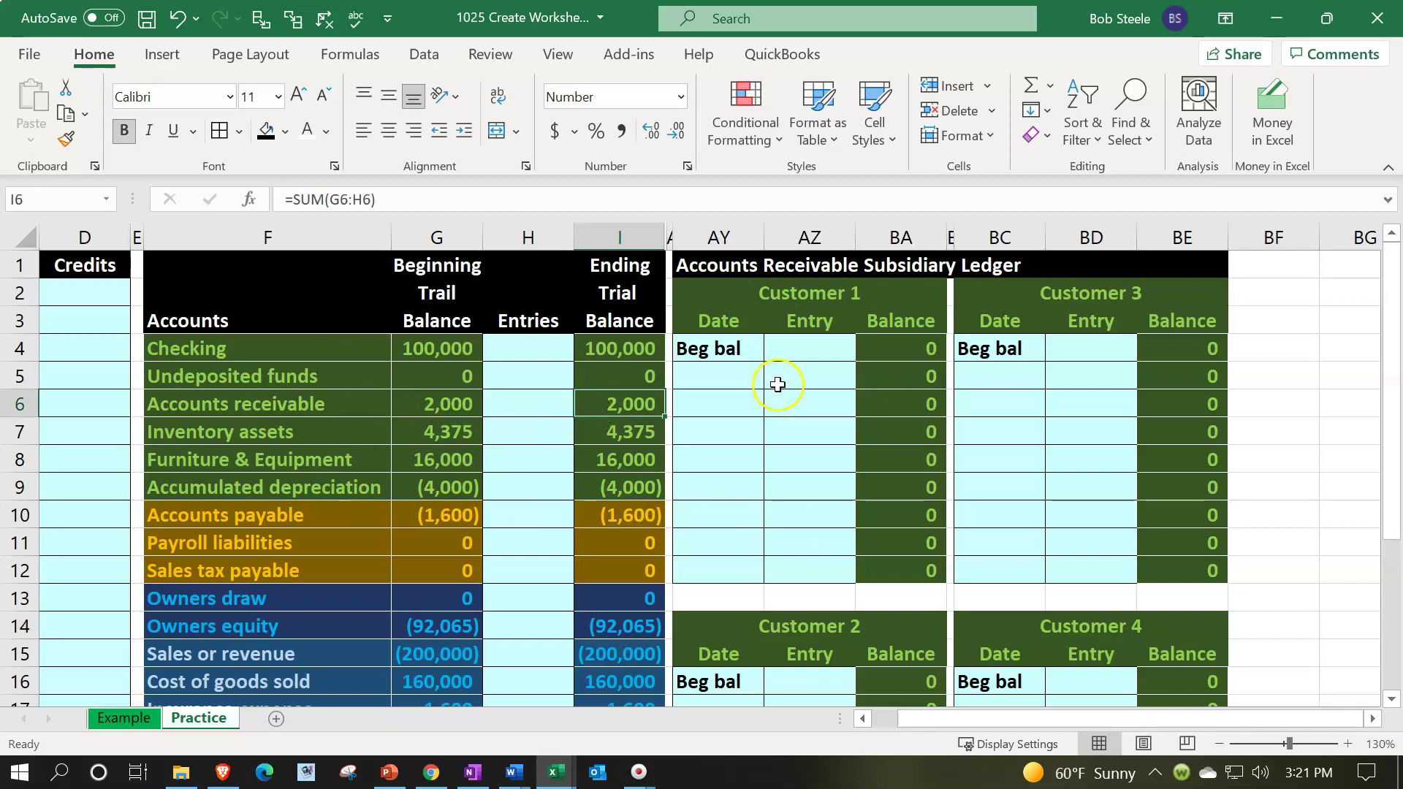
left_click(881, 351)
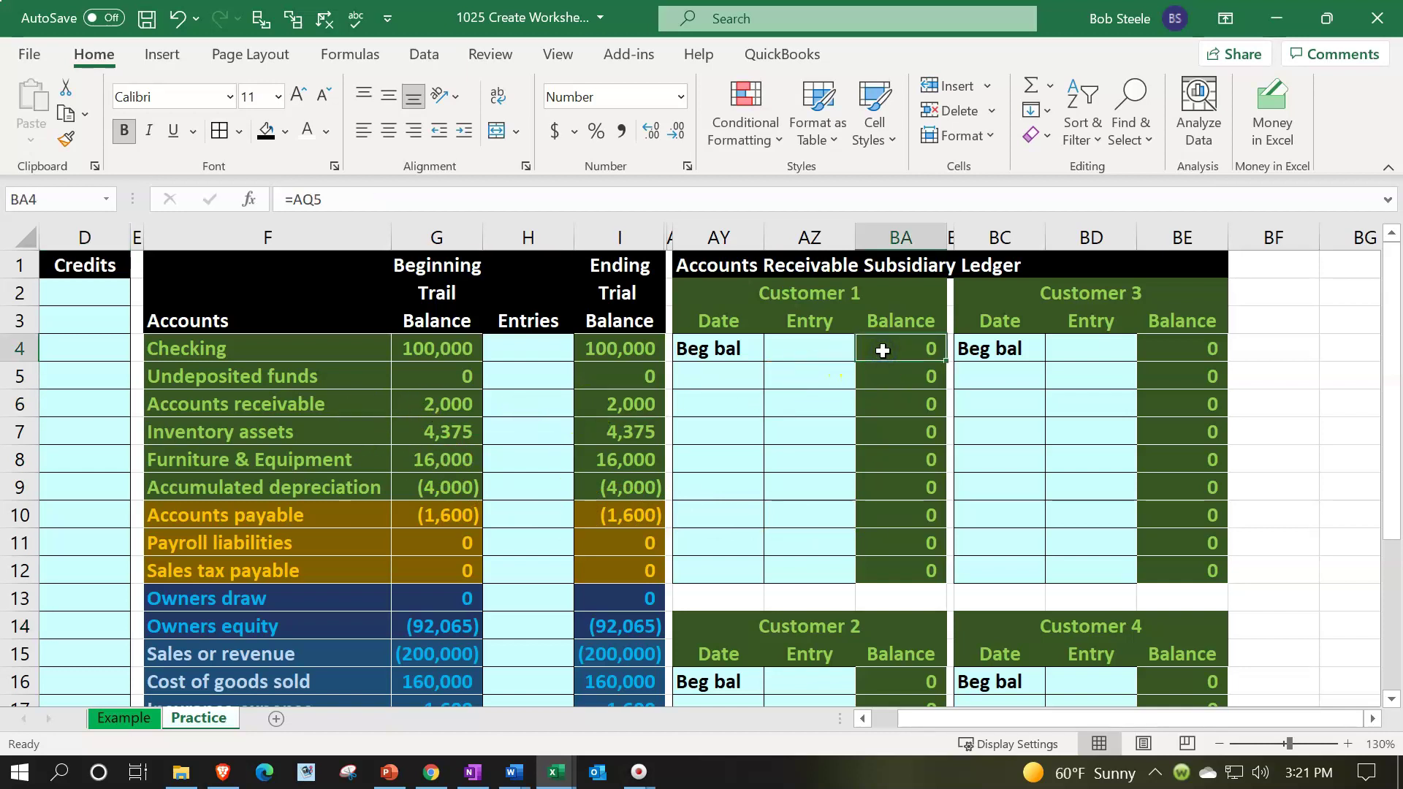
type("1000")
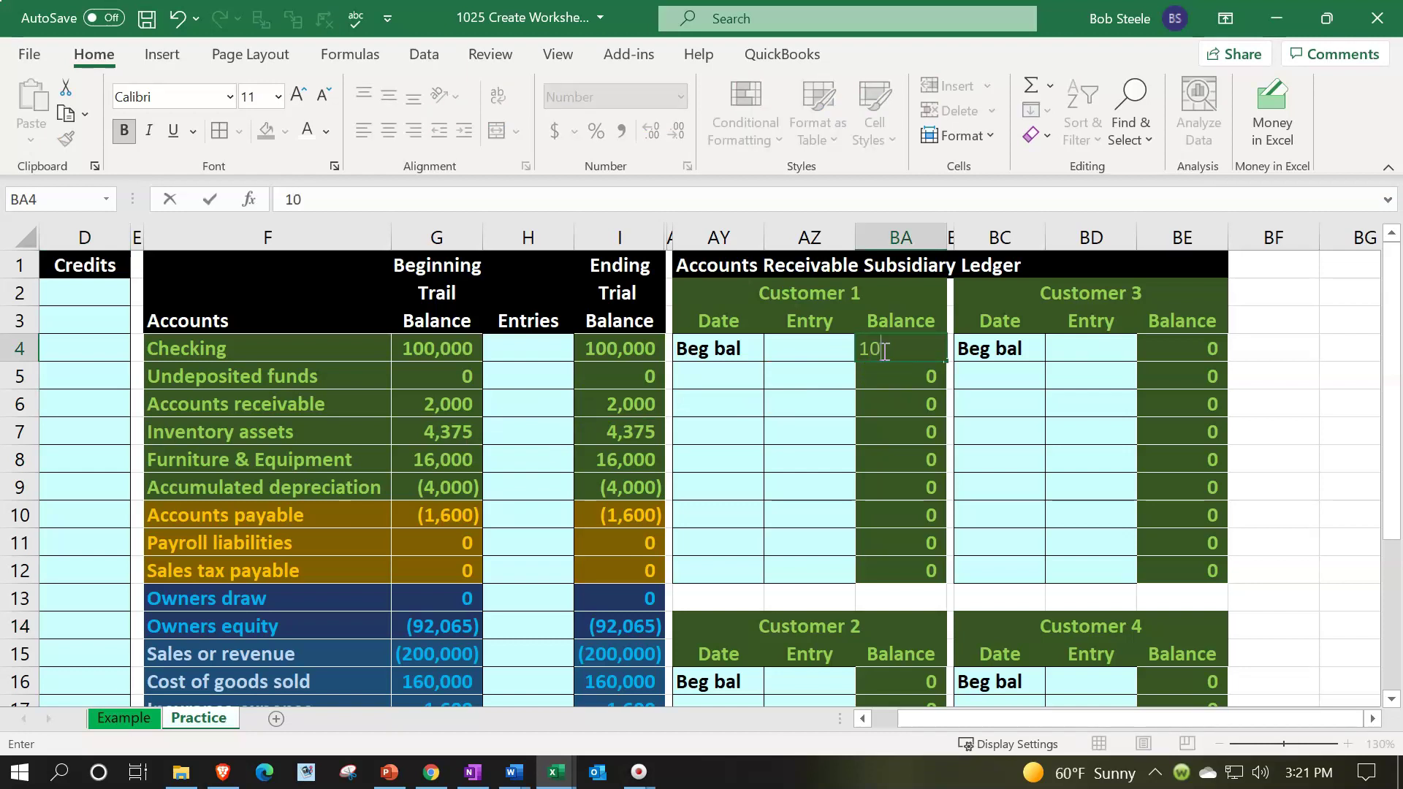
key("Return")
key("Down")
key("Down")
key("Down")
key("Down")
key("Down")
key("Down")
key("Down")
key("Down")
key("Down")
key("Down")
key("Down")
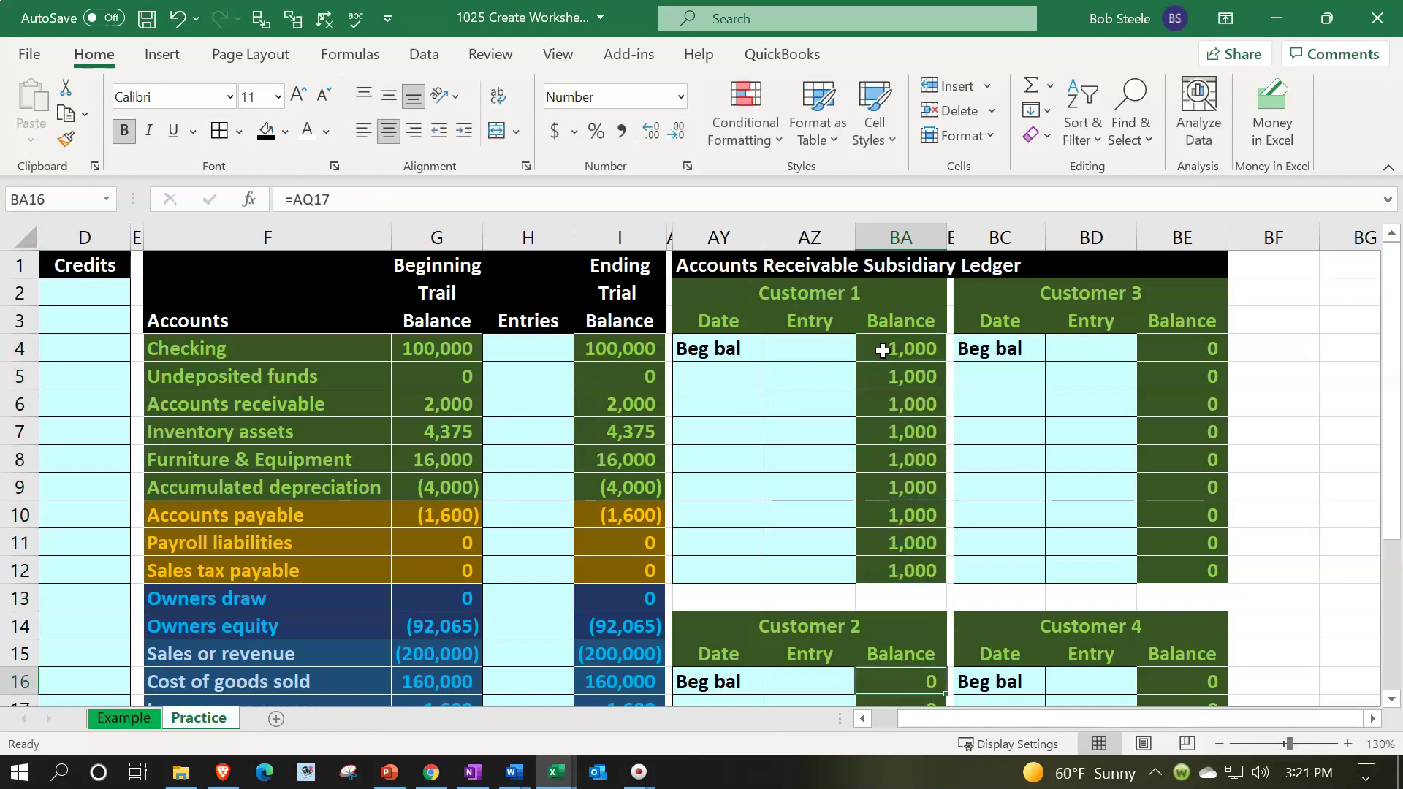
type("600")
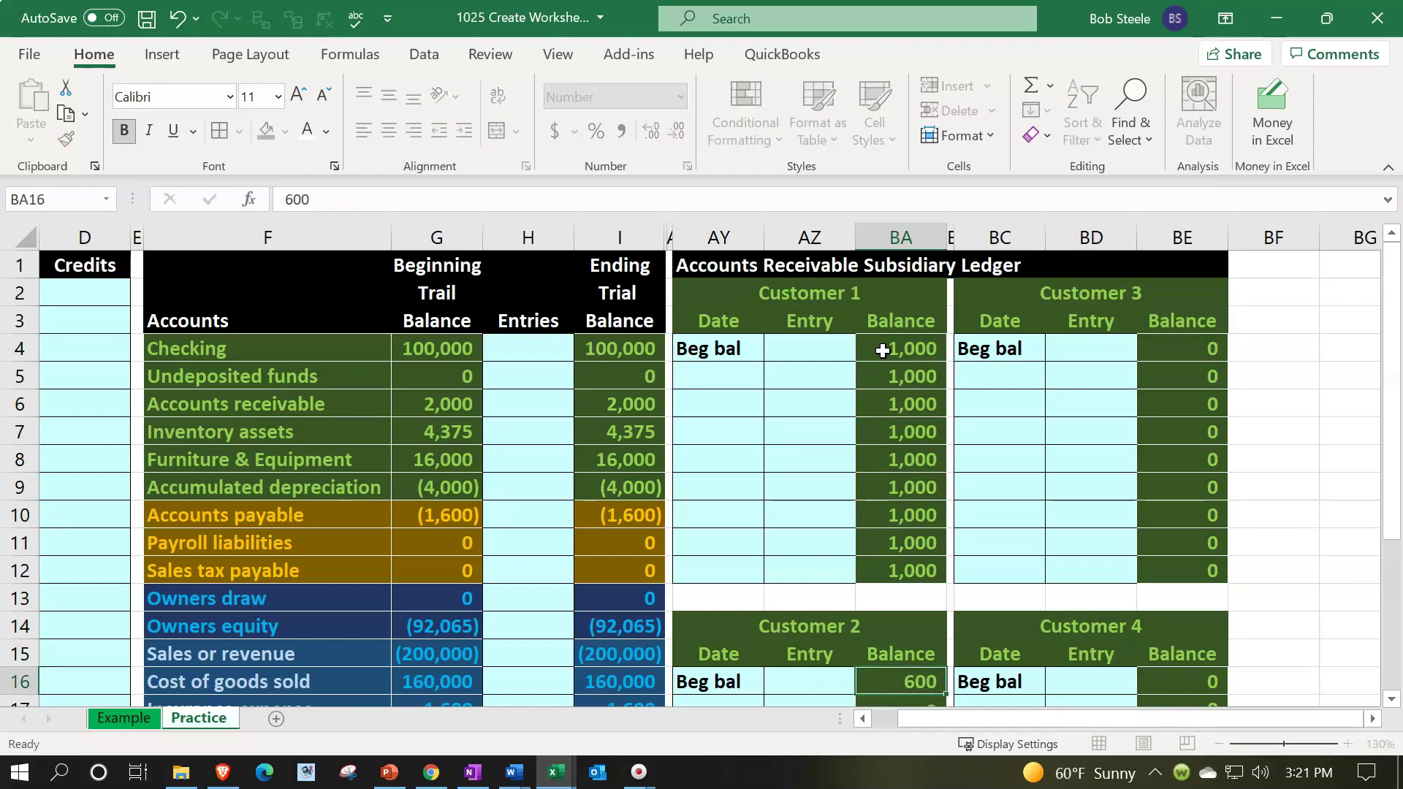
key("Return")
Step: Enter a beginning balance of 400 for Customer 3 in BE4 and check Customer 4's beginning balance cell
left_click(1167, 316)
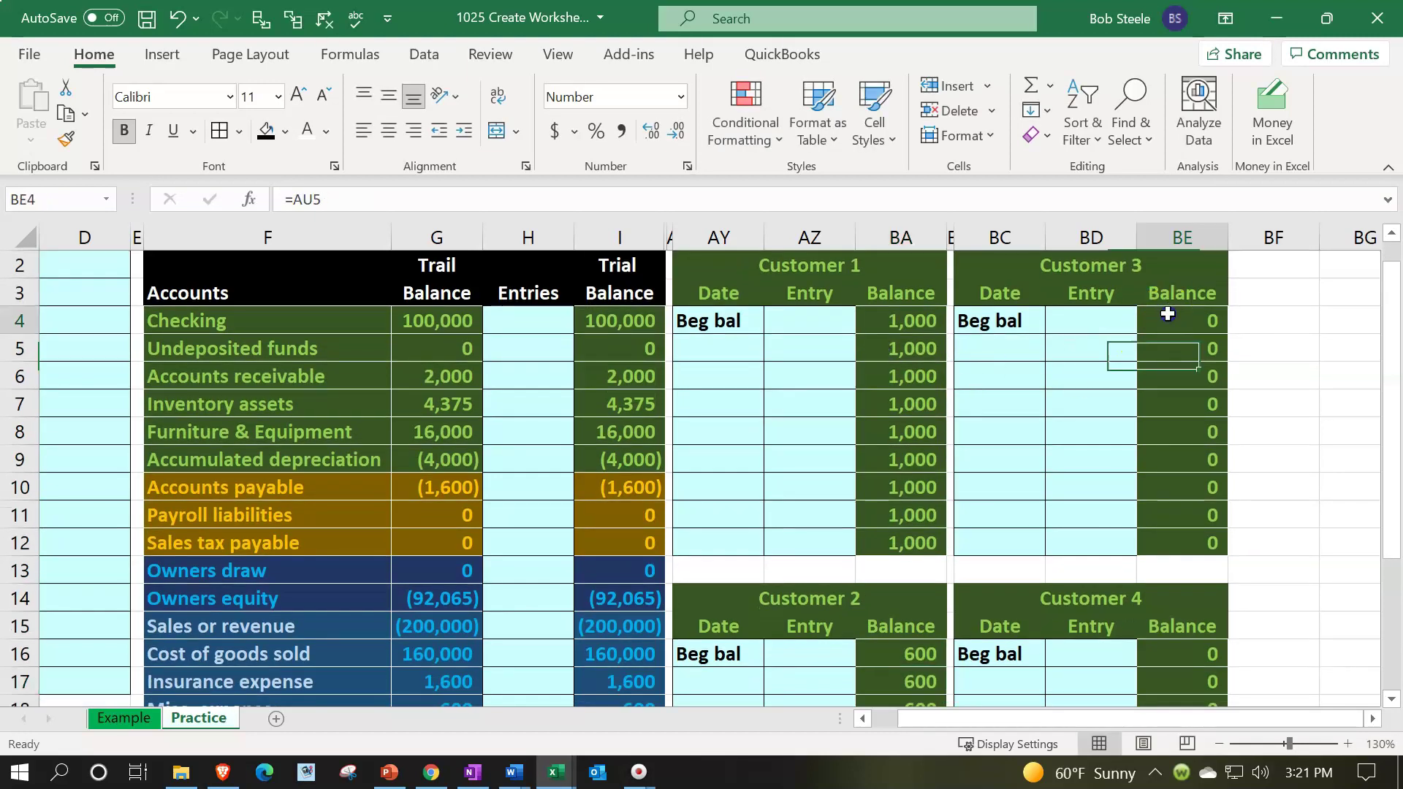
type("400")
key("Return")
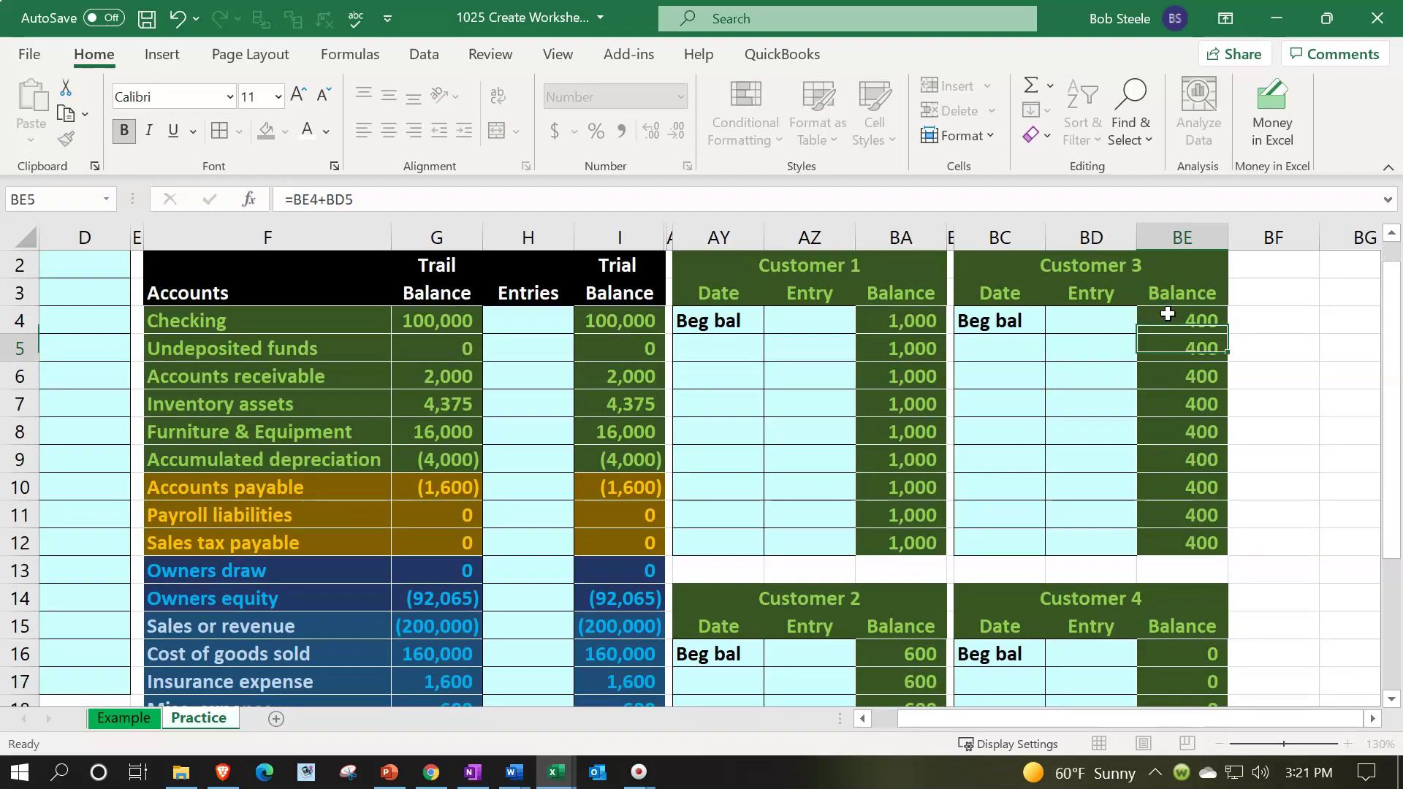
scroll(1220, 541, "down", 1)
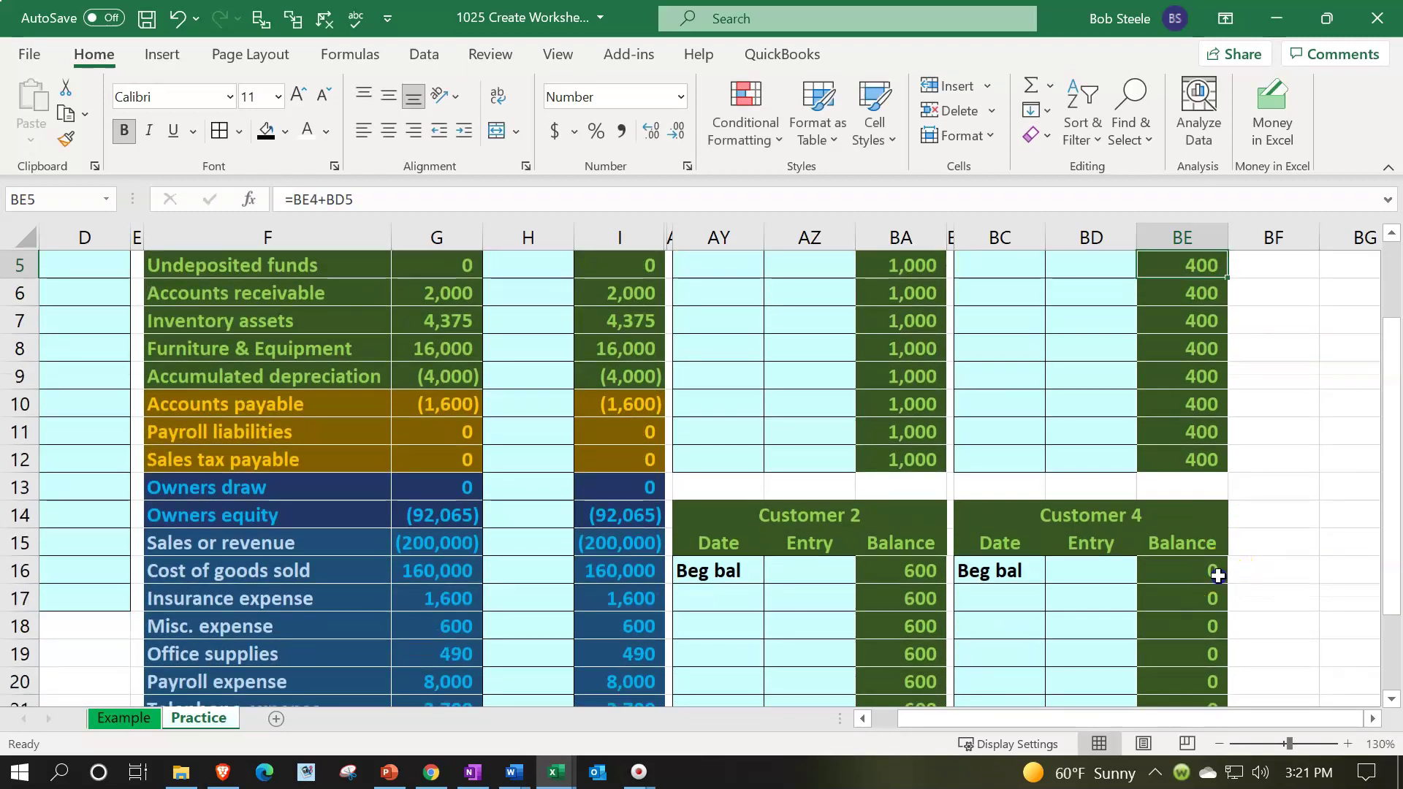
left_click(1210, 570)
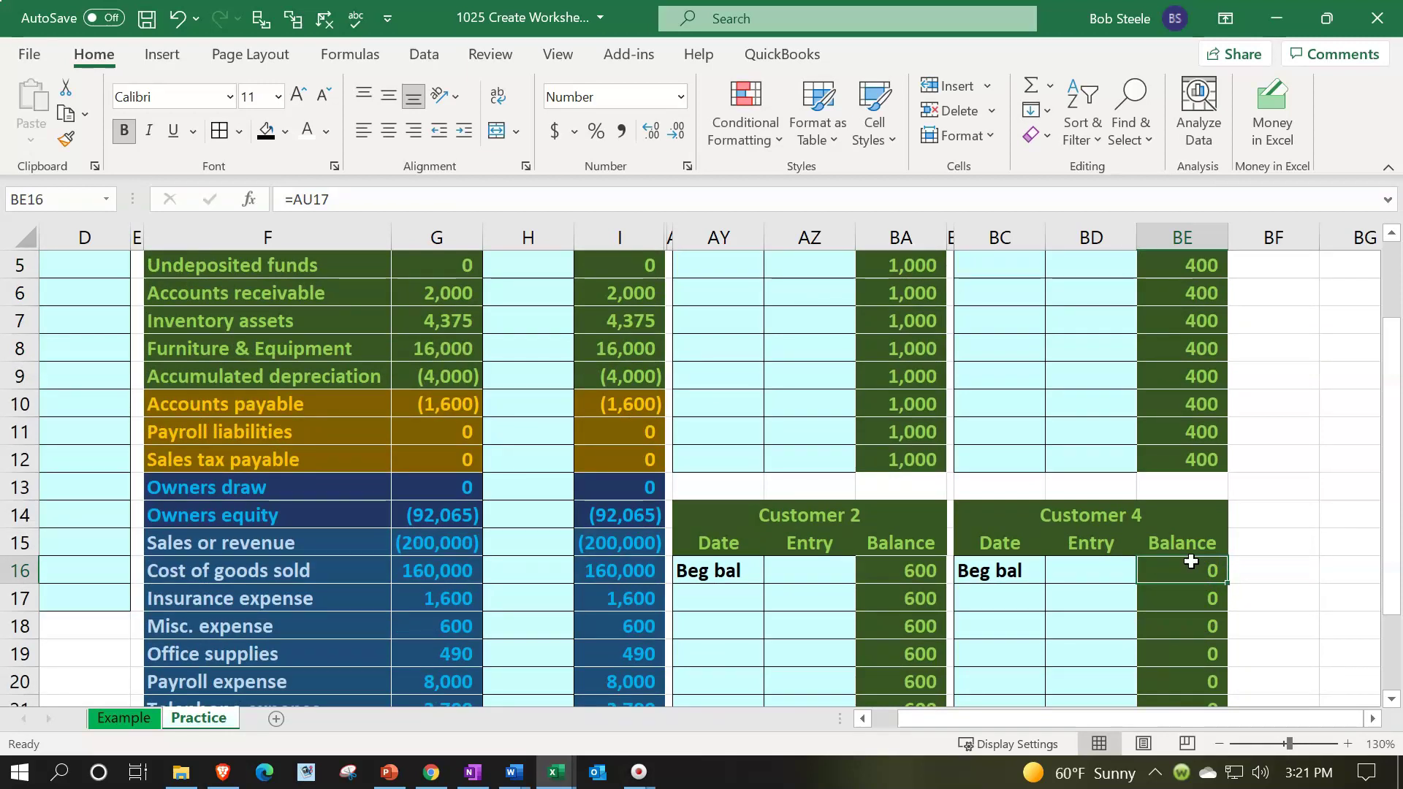
Step: Move the Accounts Receivable Subsidiary Ledger title from AY1 to BA1
scroll(1191, 561, "up", 2)
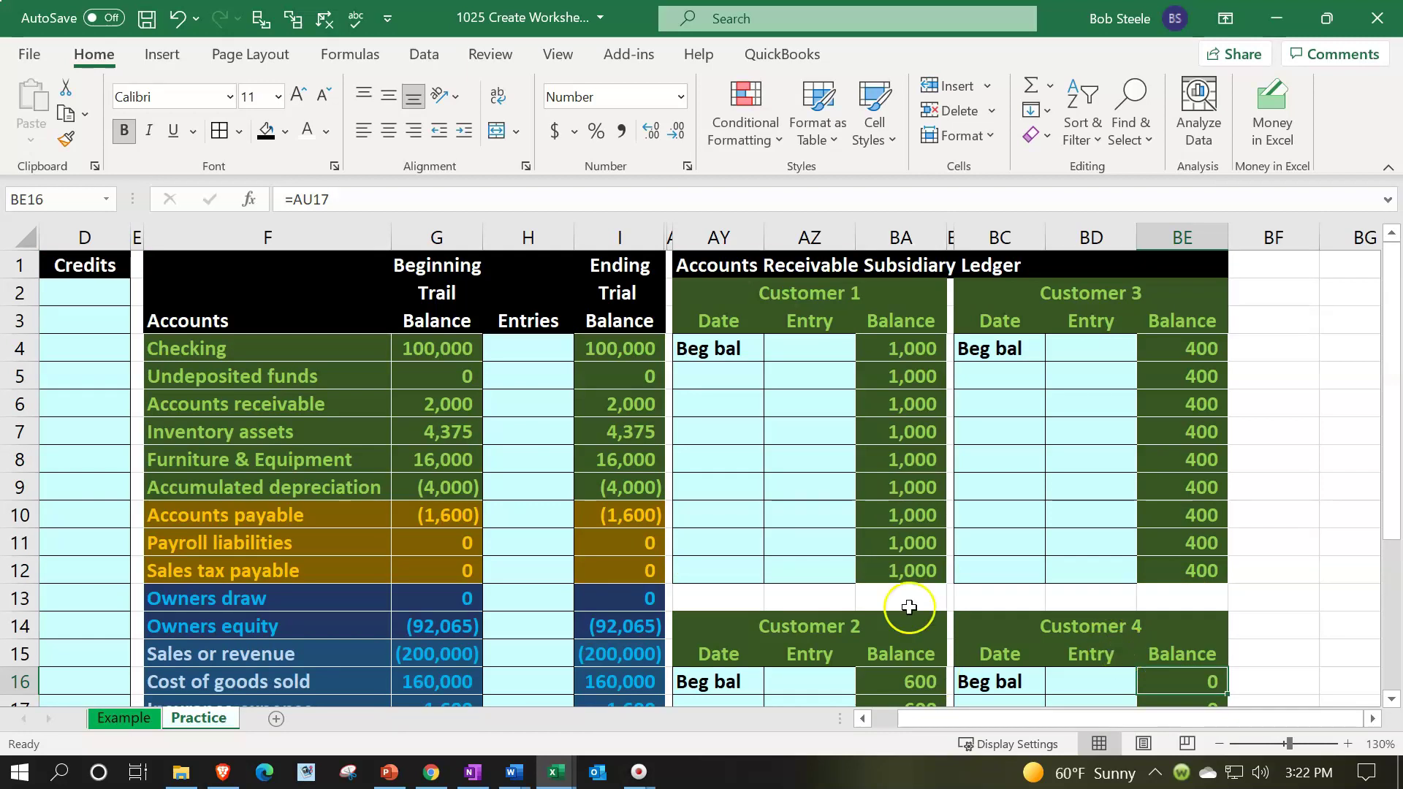
scroll(1064, 611, "down", 2)
scroll(1067, 606, "up", 2)
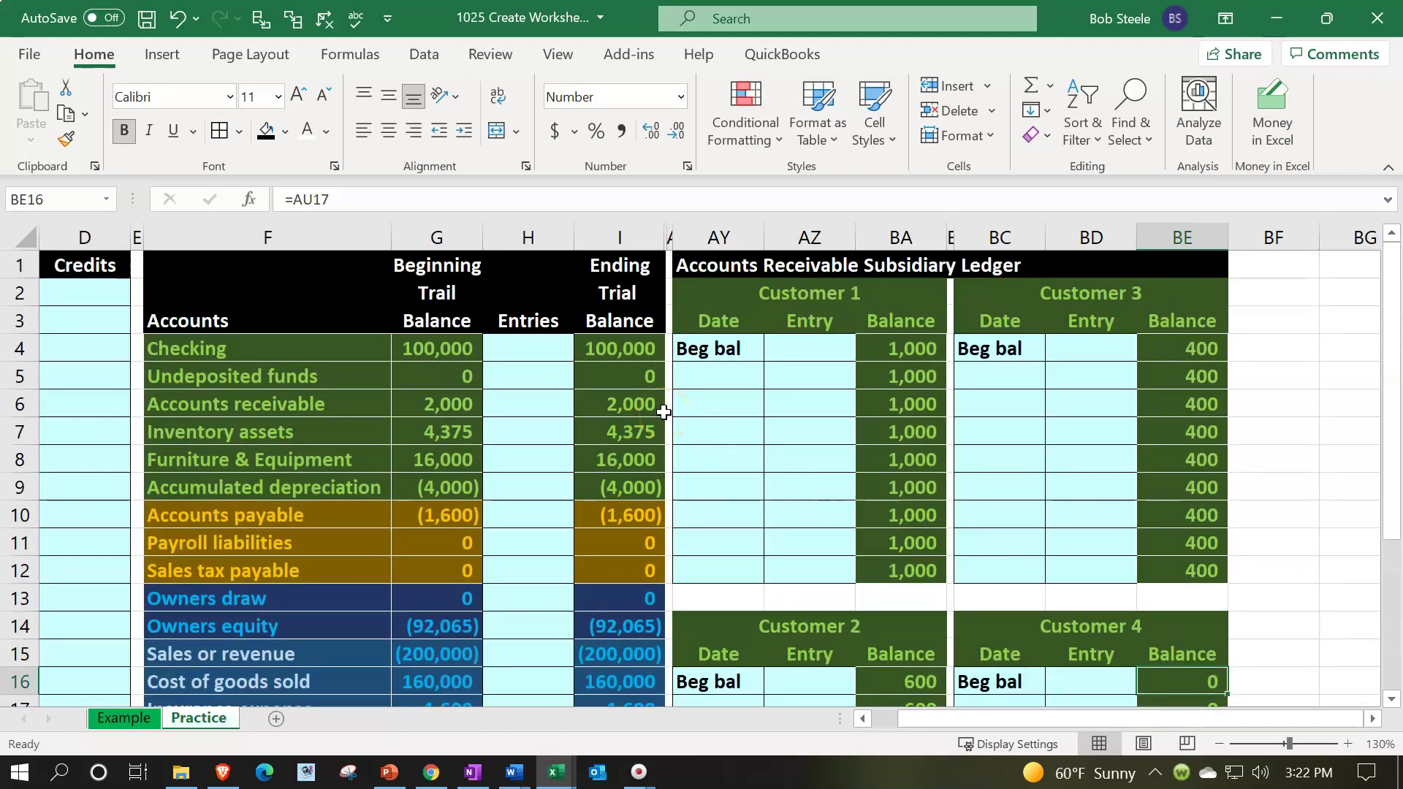
left_click(719, 268)
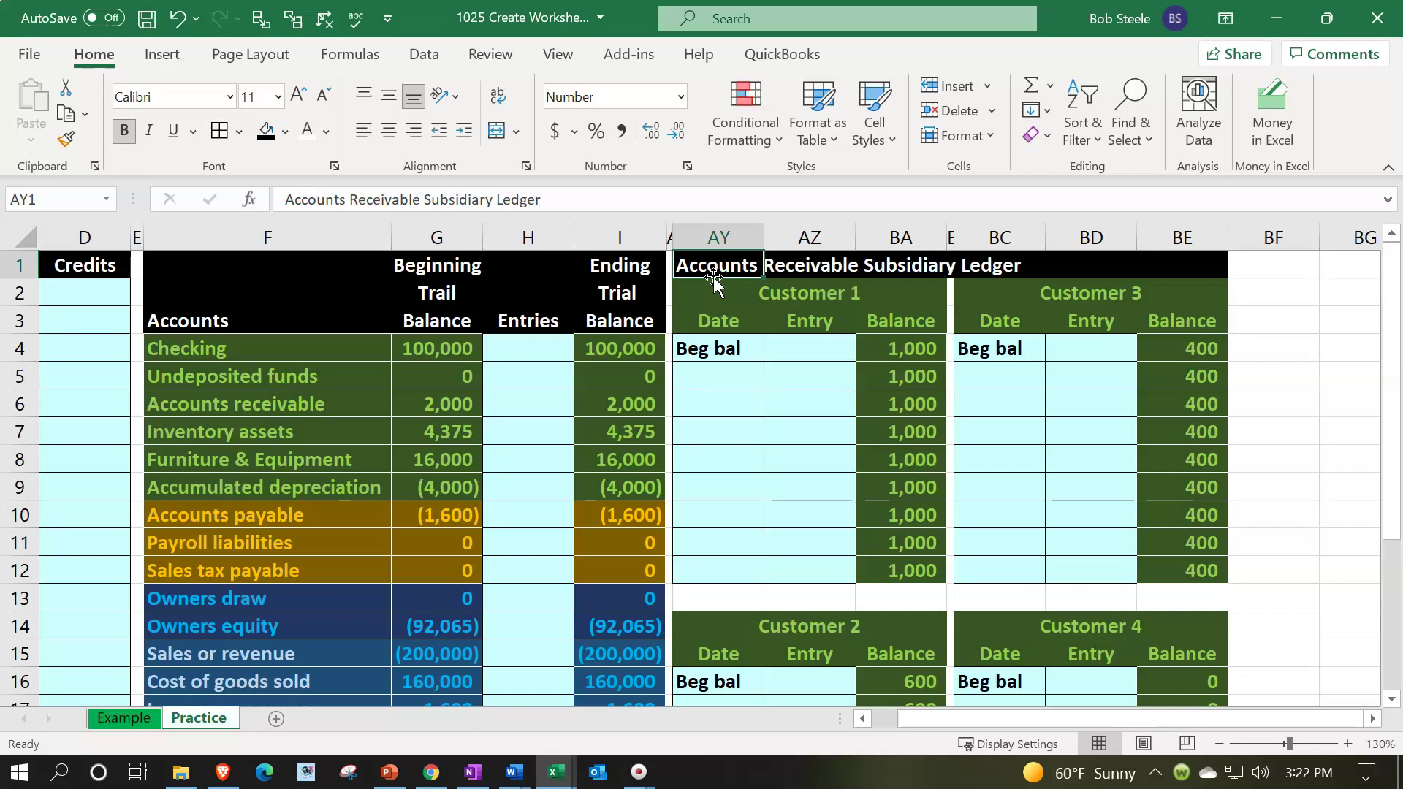
left_click_drag(713, 277, 876, 266)
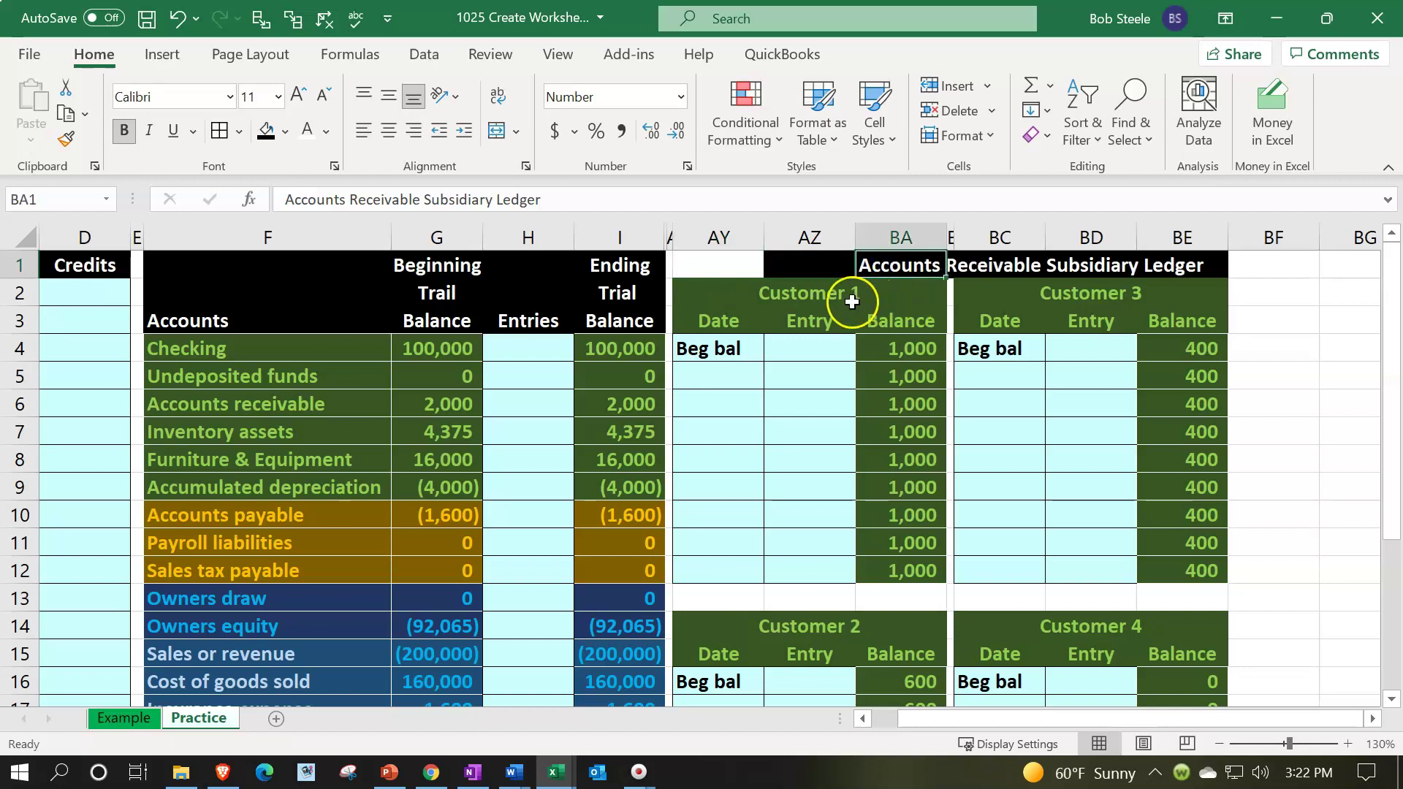
Step: Total the four customers' ending balances in AY1 with the formula =BA12+BA24+BE12+BE24
left_click(737, 266)
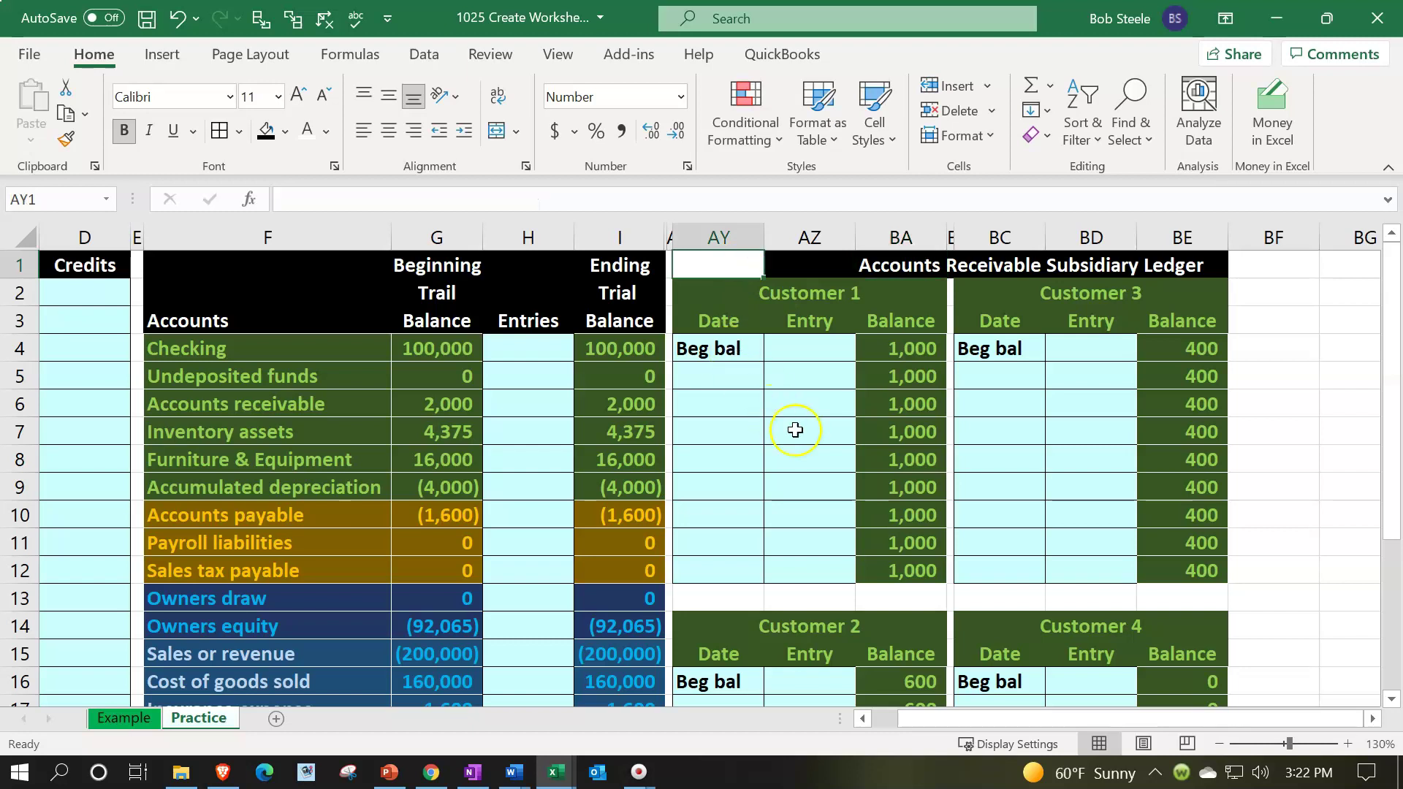
type("=")
left_click(899, 581)
type("+")
scroll(900, 584, "down", 3)
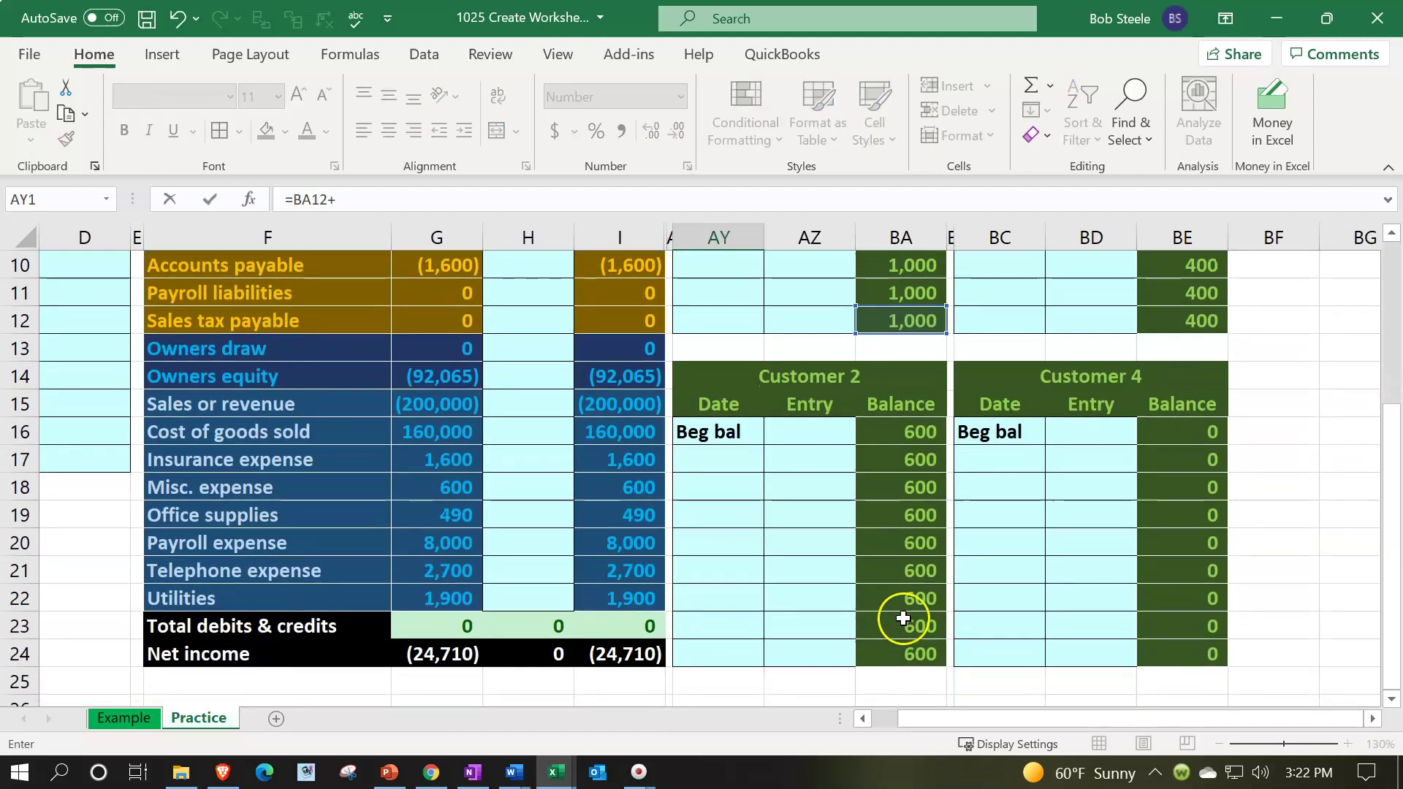
left_click(917, 653)
type("+")
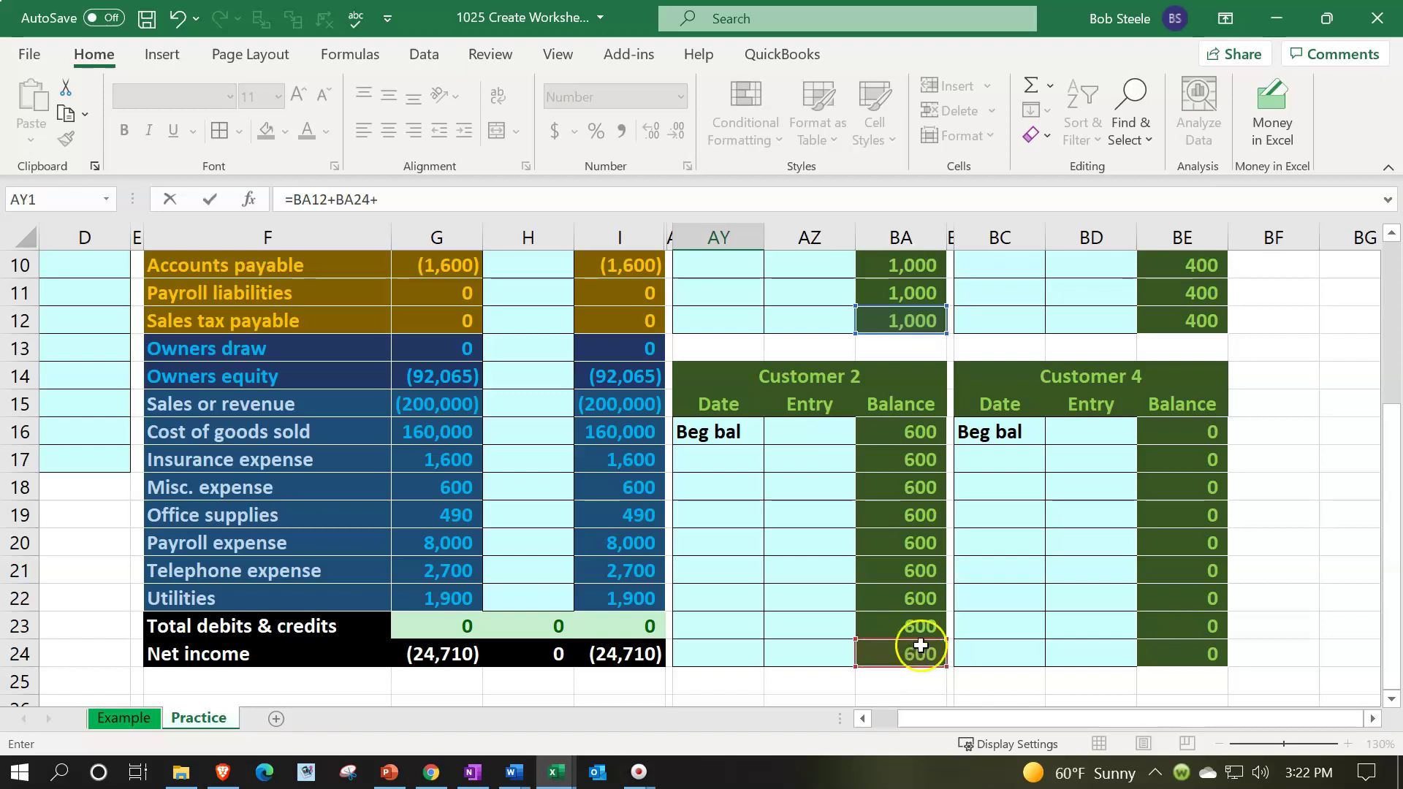
left_click(1189, 321)
type("+")
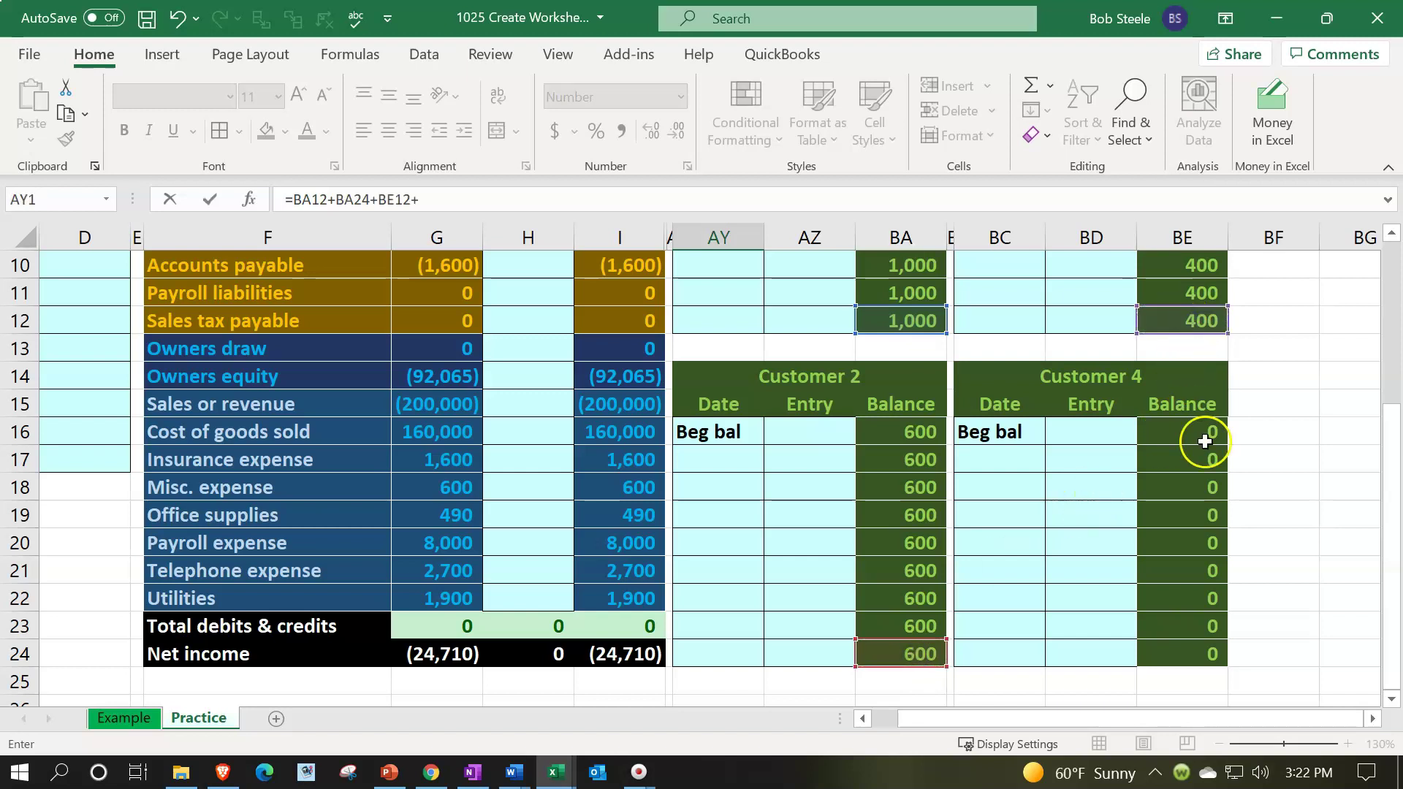
left_click(1201, 653)
key("Return")
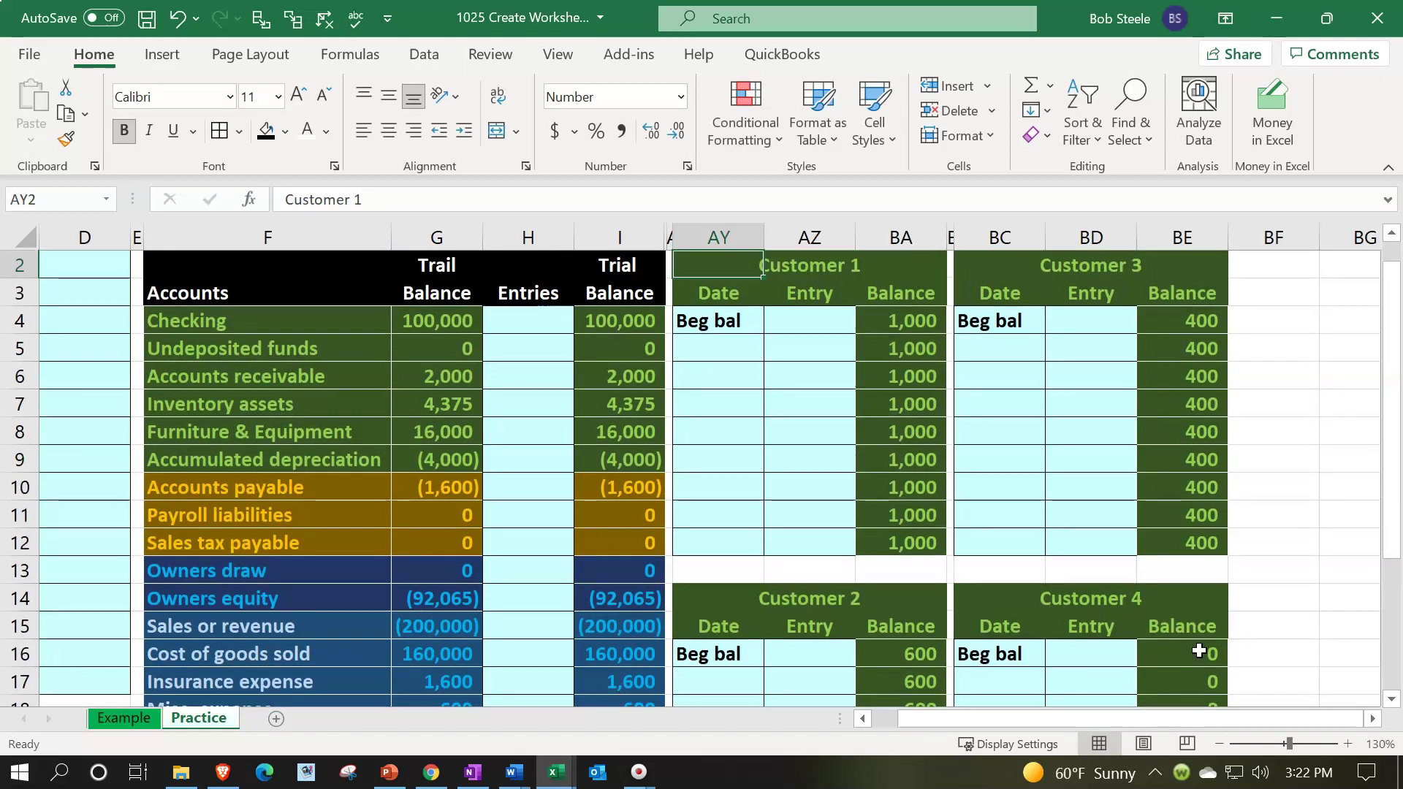
key("Up")
key("Right")
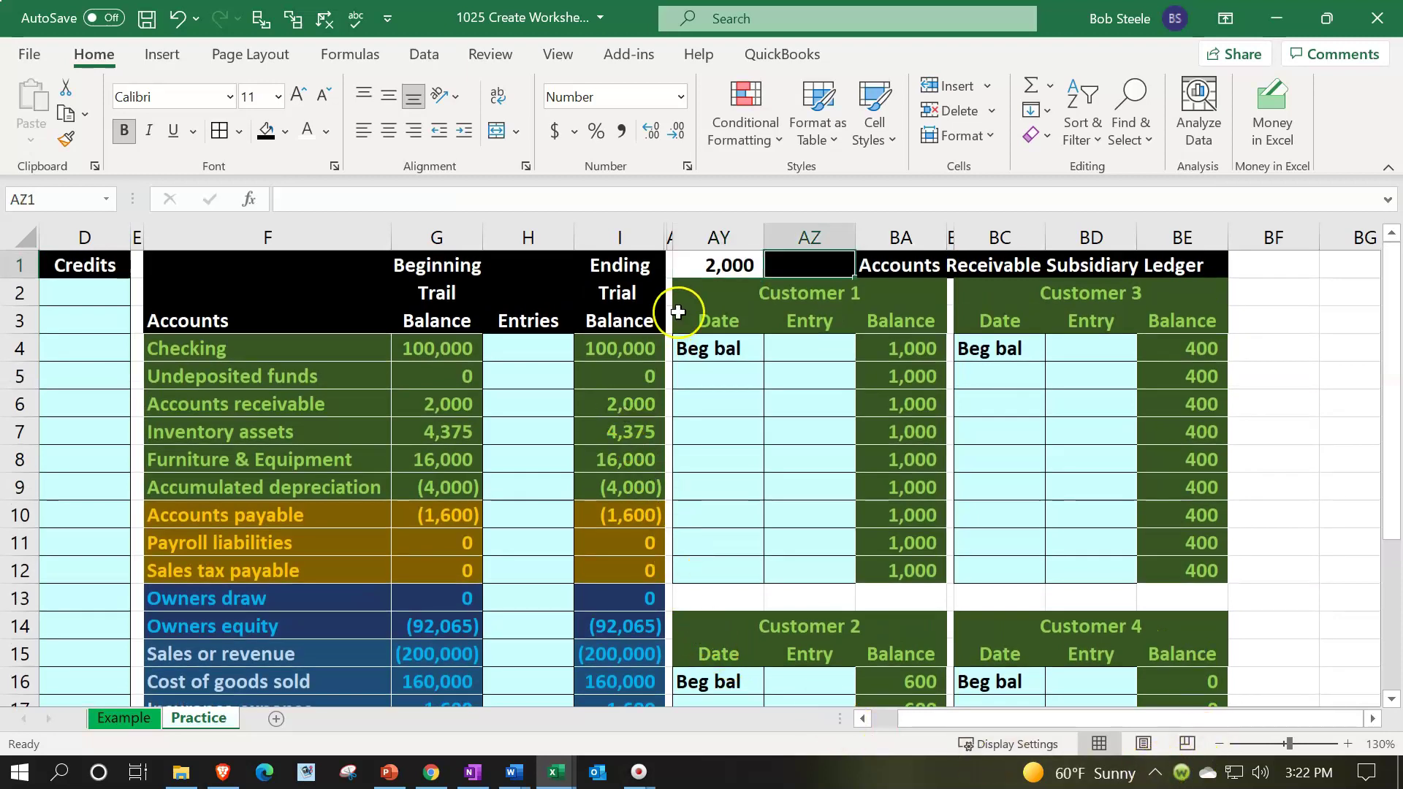
Step: Copy the cell formatting of the subsidiary ledger total in AY1 to AZ1
left_click(719, 263)
left_click(66, 137)
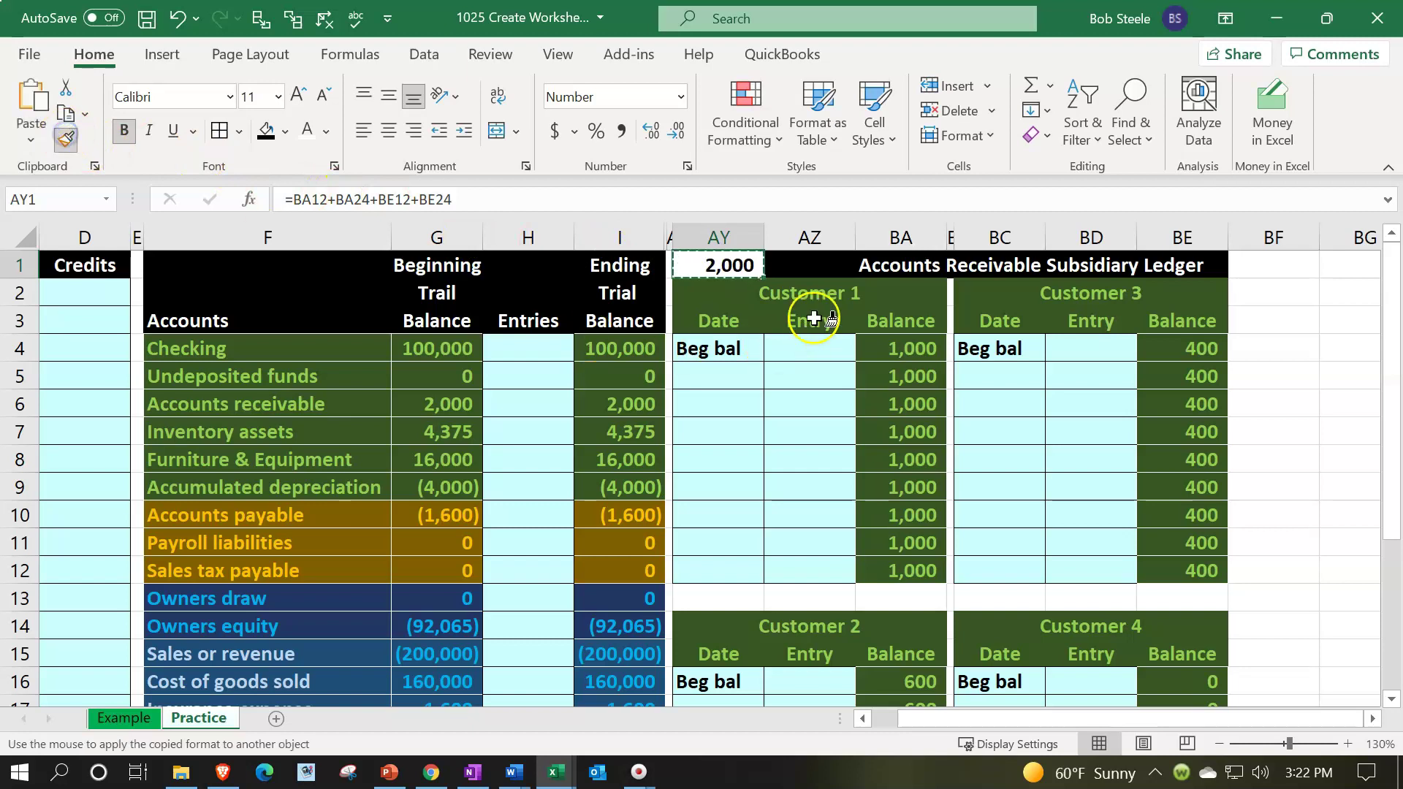
left_click(808, 260)
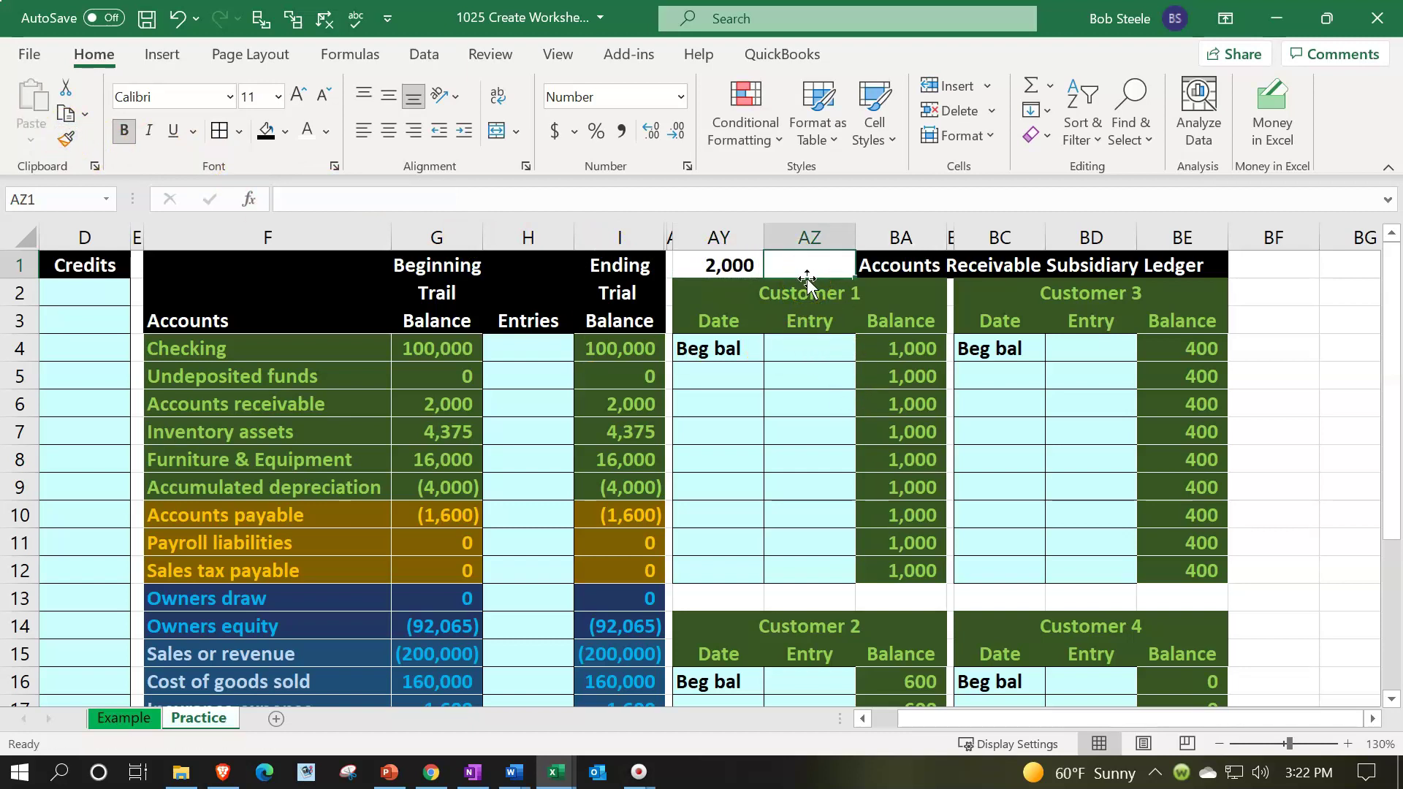
Step: Enter a check formula in AZ1 that subtracts the trial balance's ending accounts receivable from the ledger total, =AY1-I6
type("=")
key("Left")
type("-")
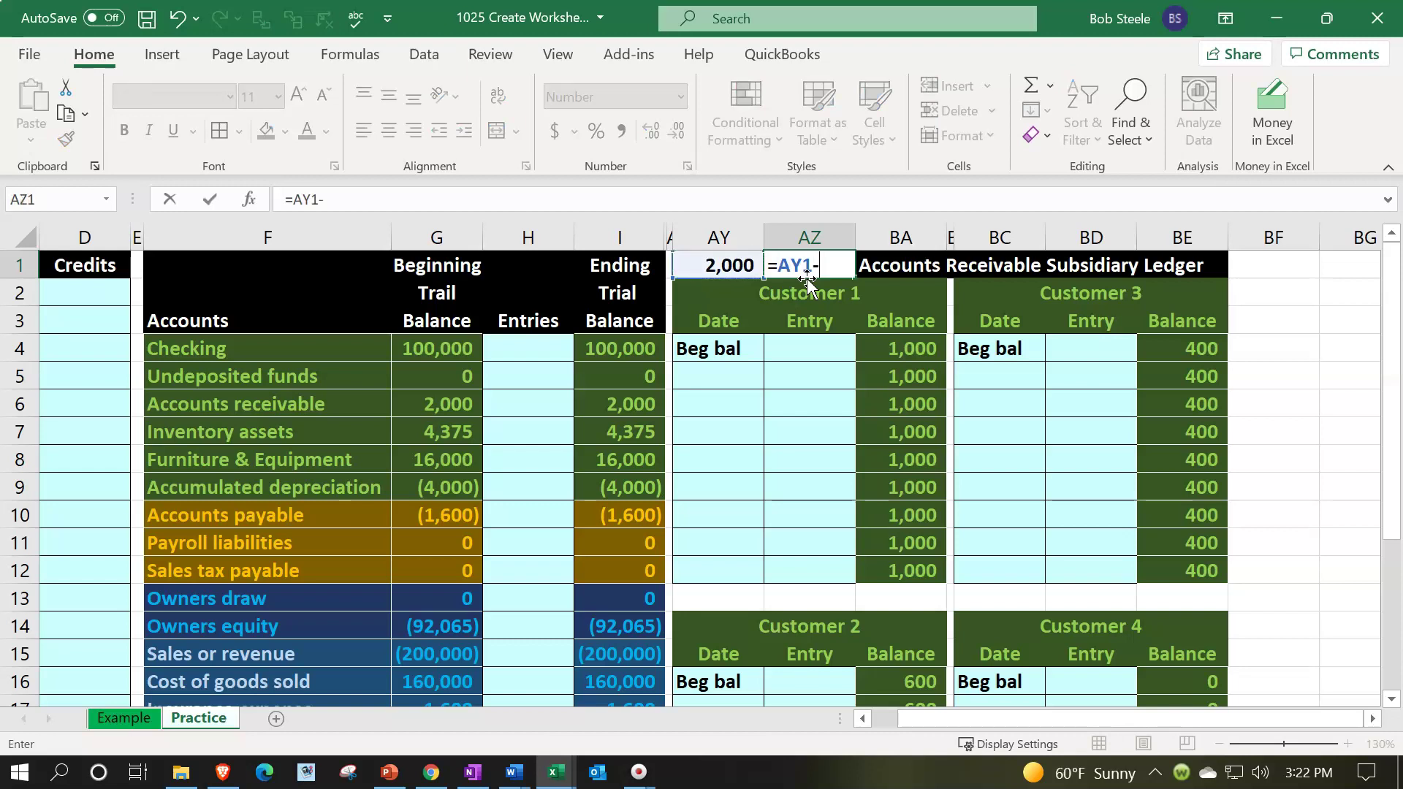
key("Down")
key("Down")
key("Down")
key("Down")
key("Left")
key("Left")
key("Down")
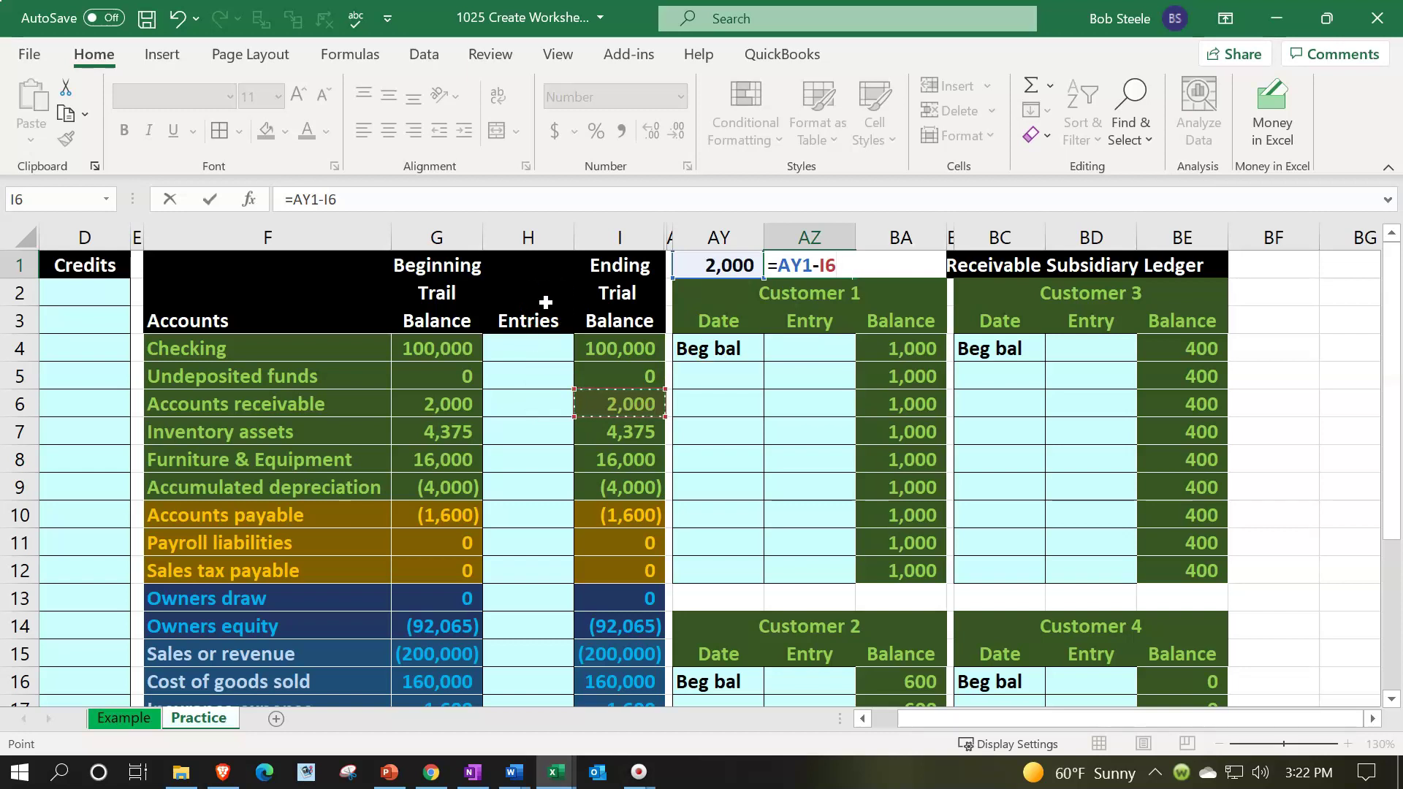
key("Return")
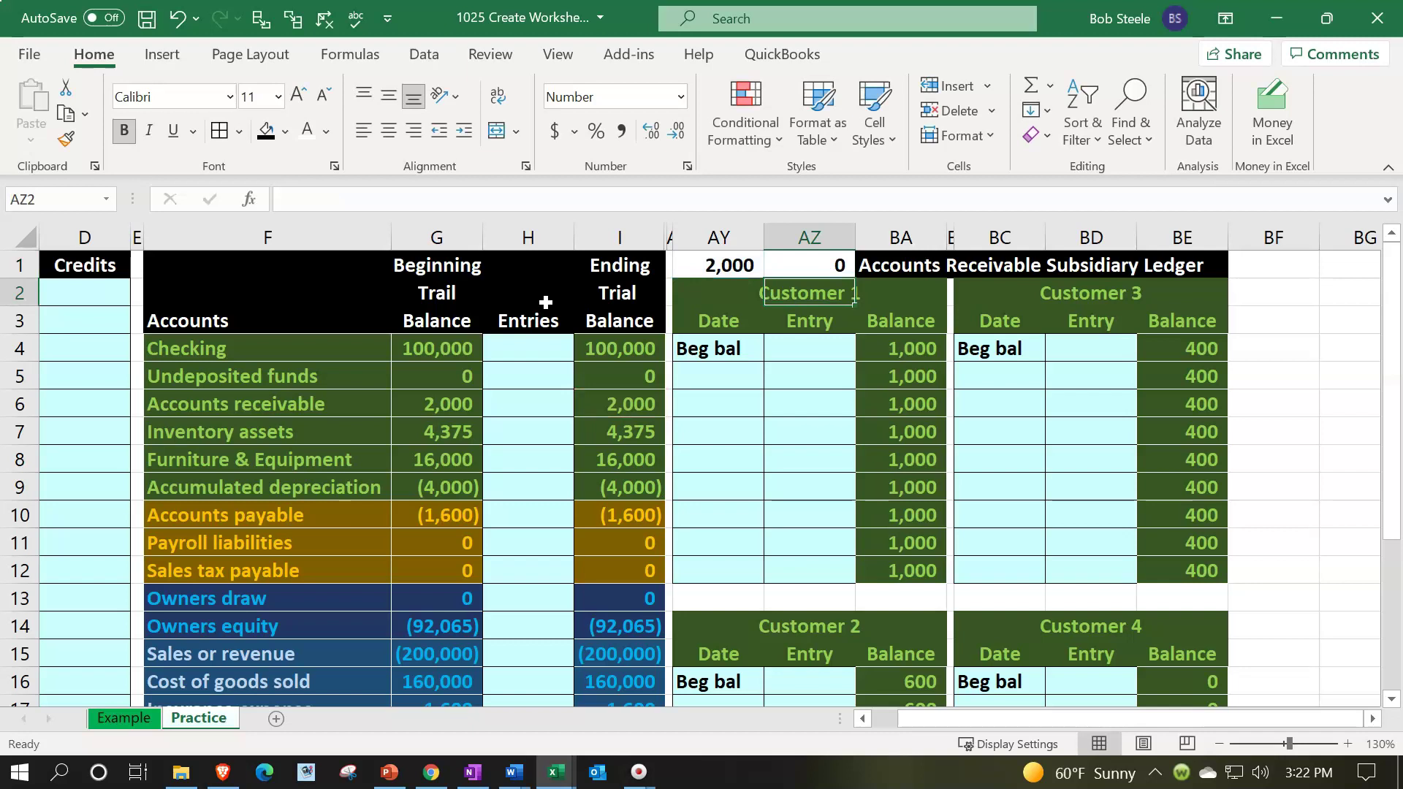
Step: Copy the green check-cell formatting from the ending trial balance total in I23 to AZ1
left_click(805, 260)
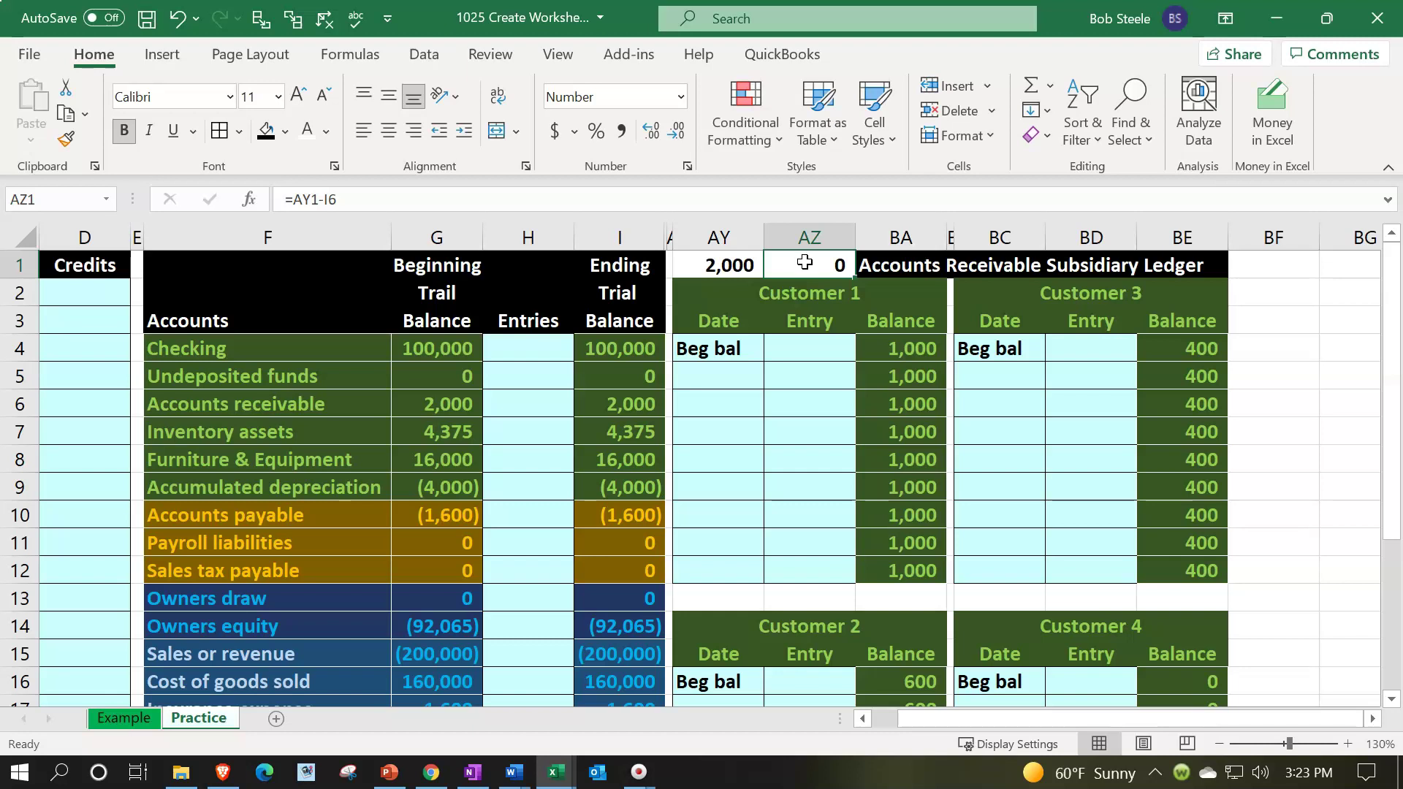
scroll(790, 385, "down", 1)
scroll(790, 384, "down", 3)
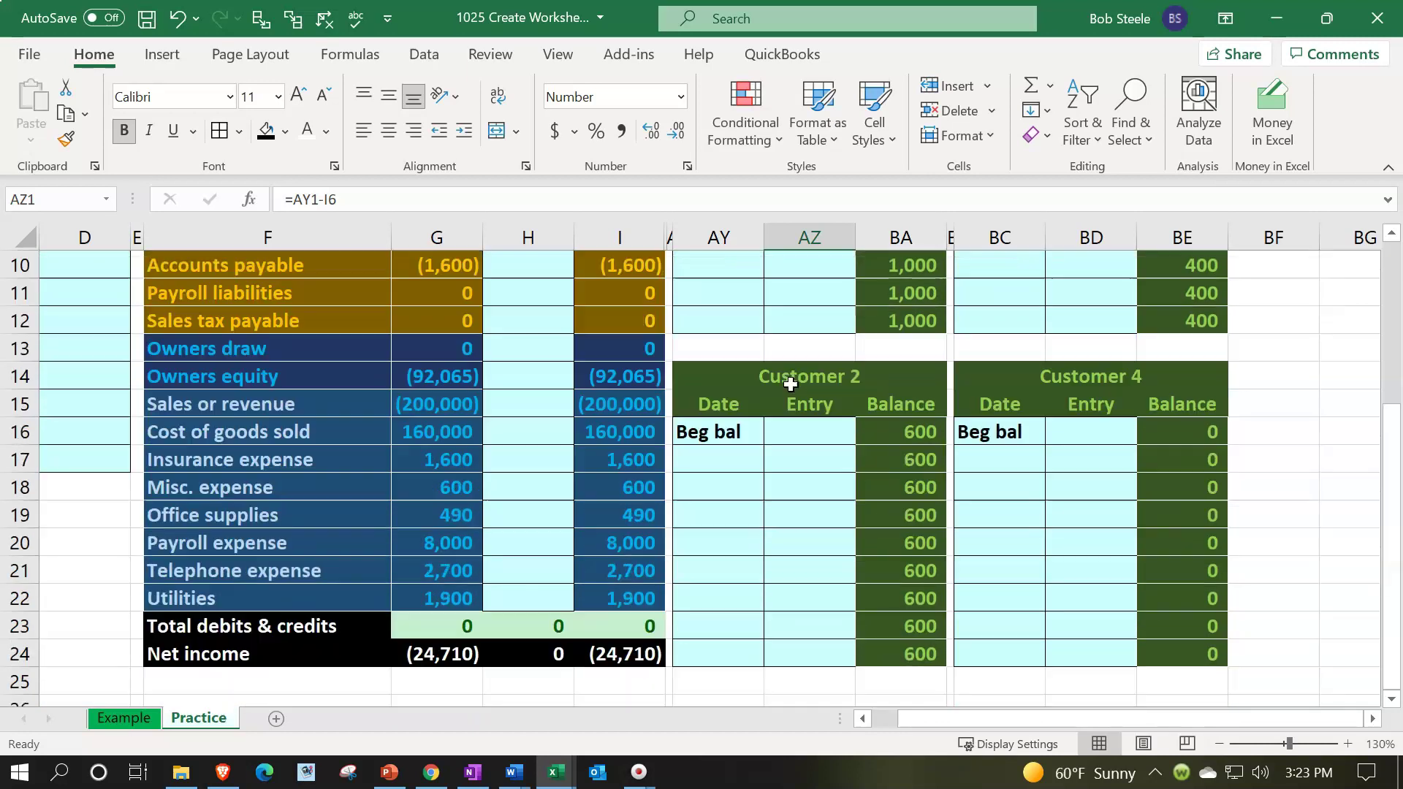
left_click(642, 625)
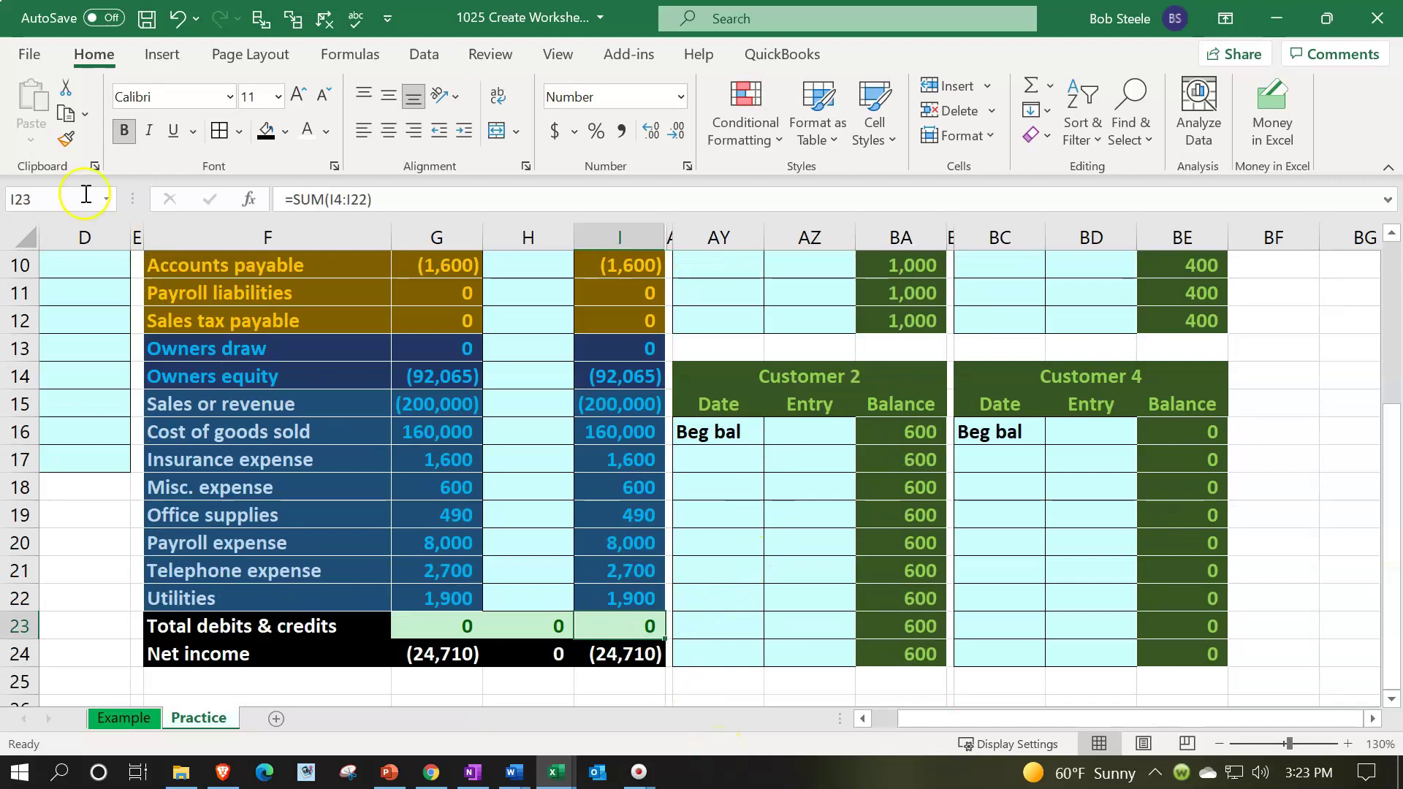
left_click(65, 146)
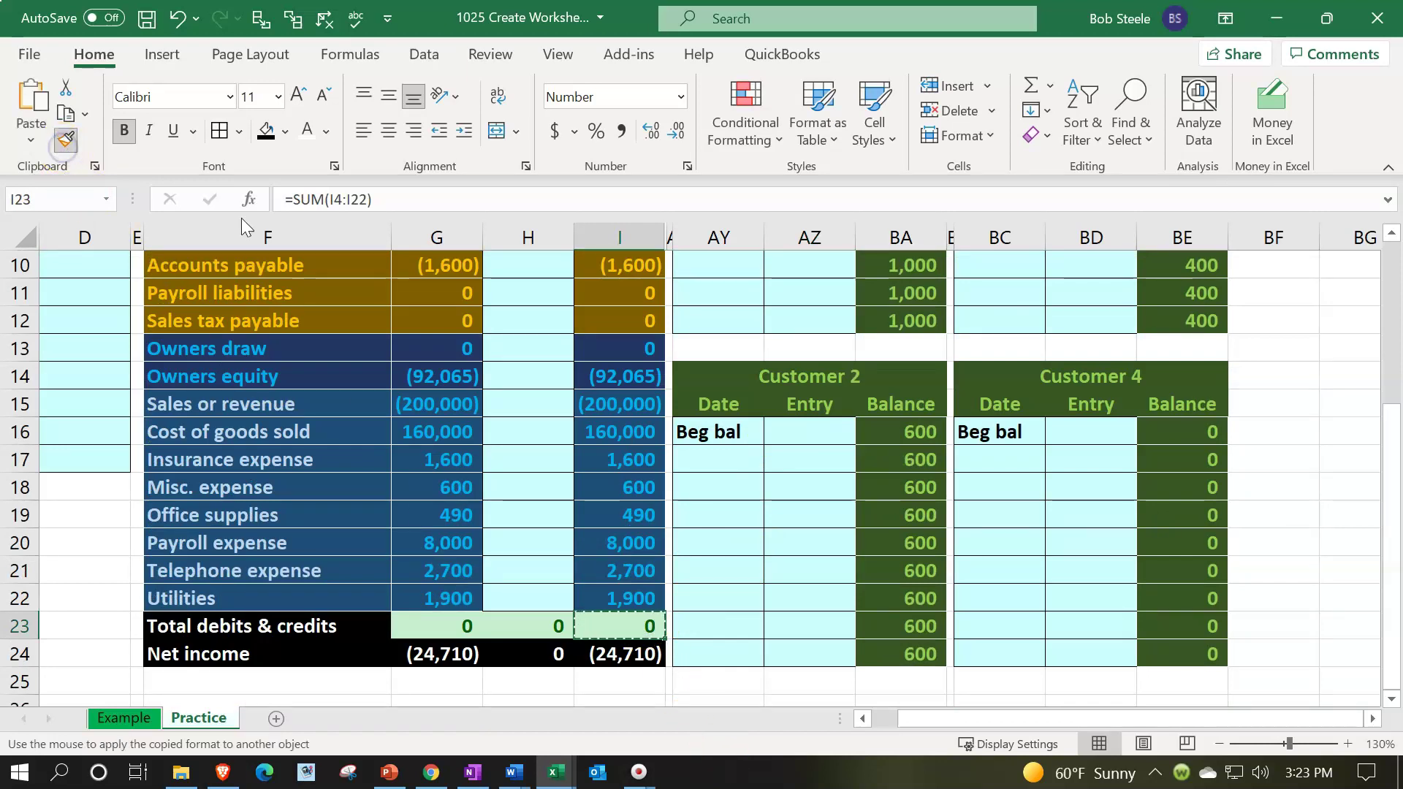
scroll(713, 347, "up", 3)
left_click(807, 265)
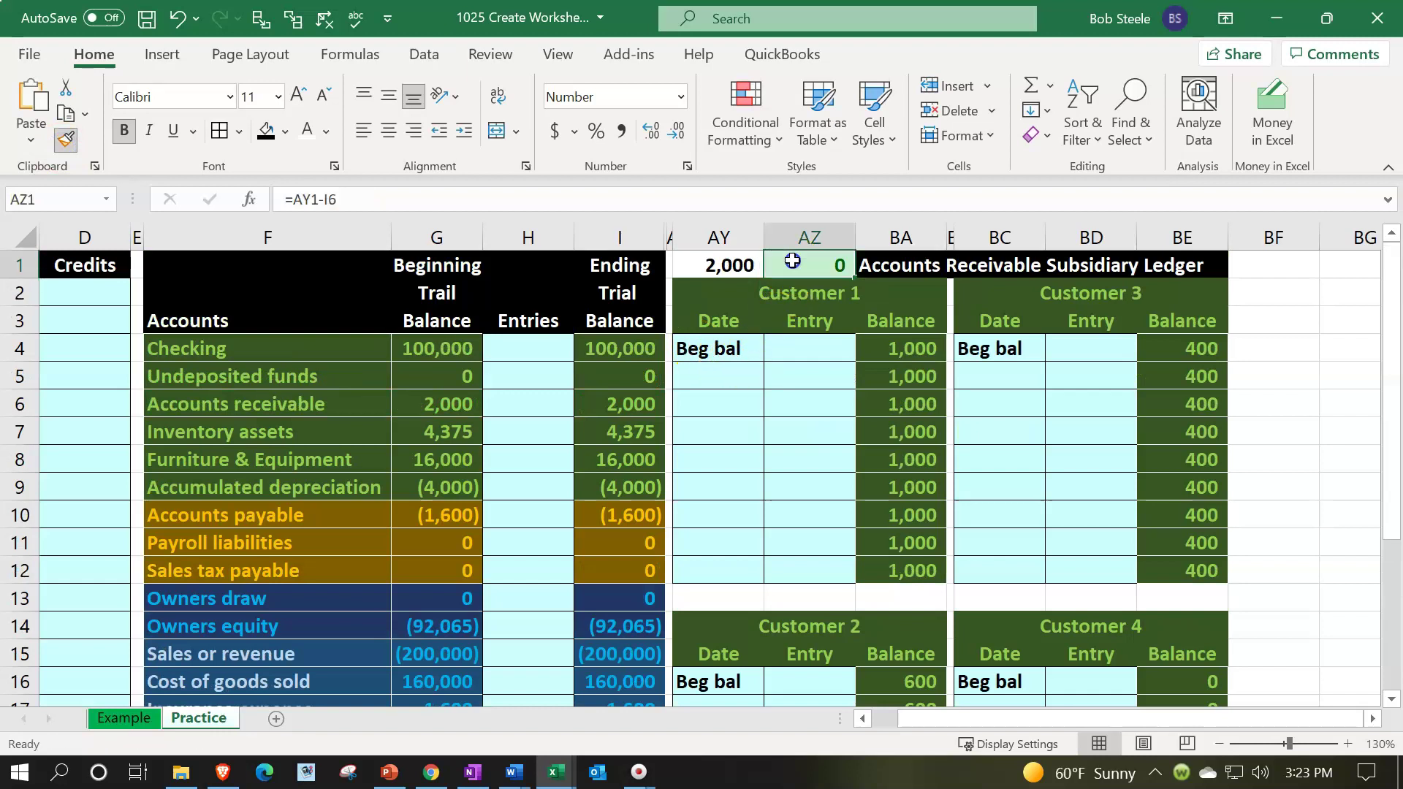
Step: Give the ledger total in AY1 a black fill and white font
left_click(724, 266)
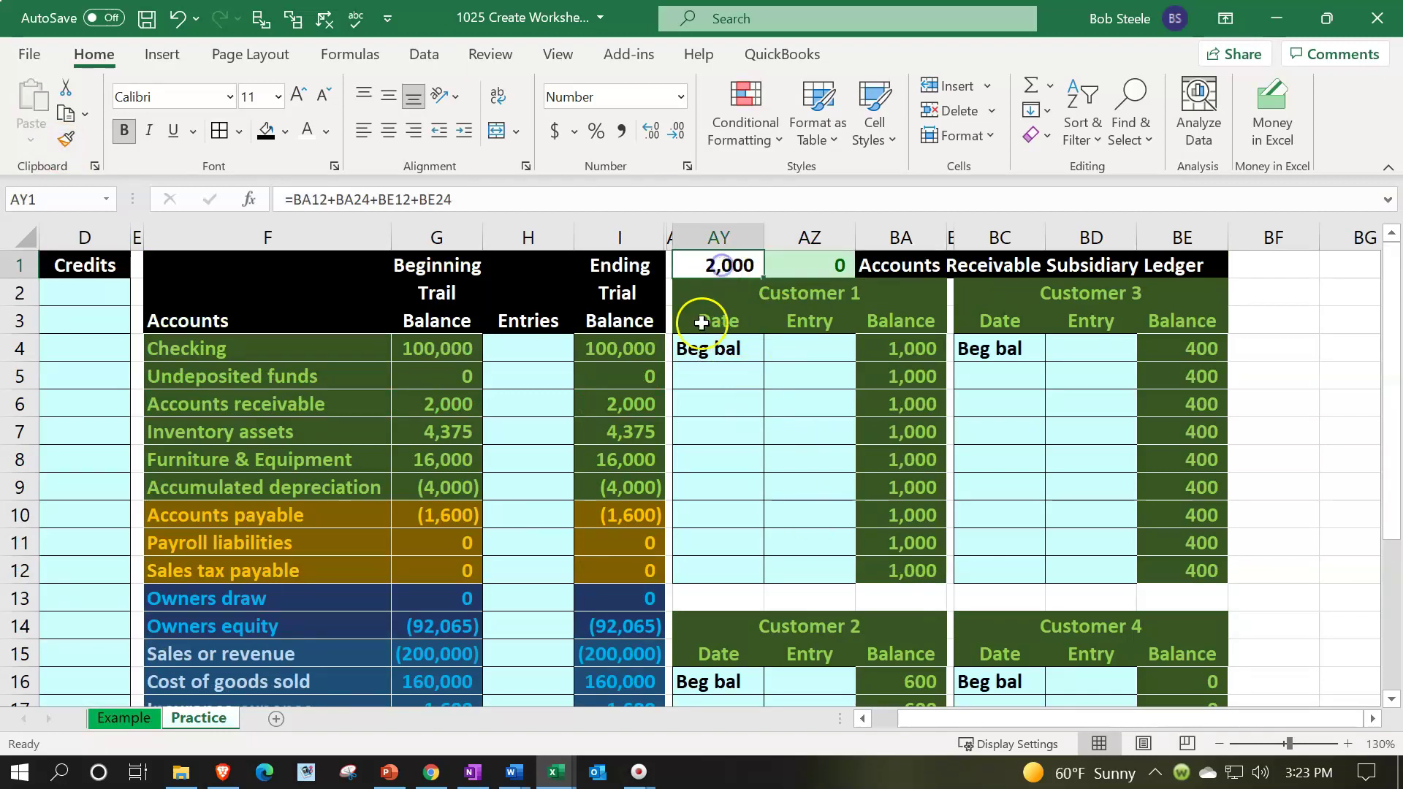
left_click(265, 131)
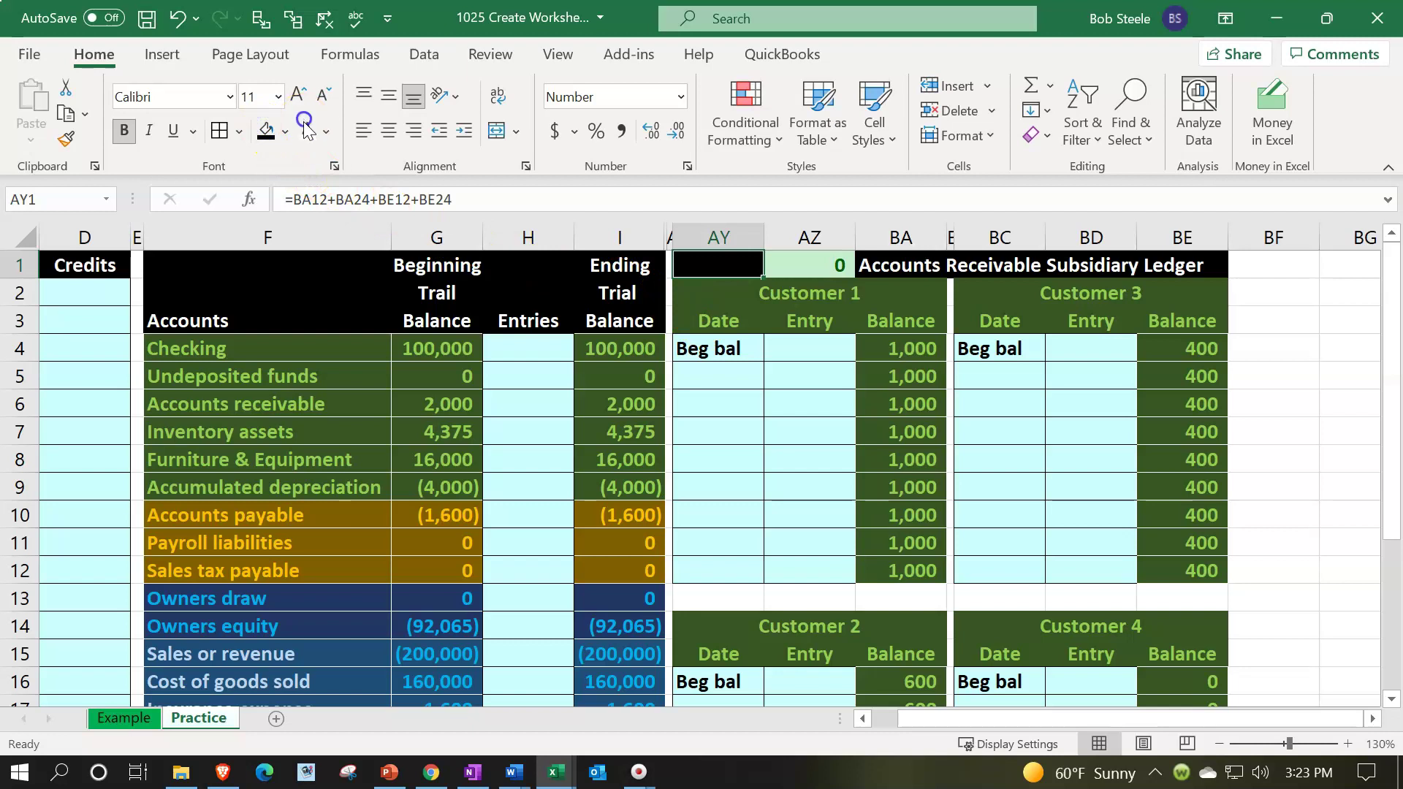
left_click(306, 131)
left_click(961, 430)
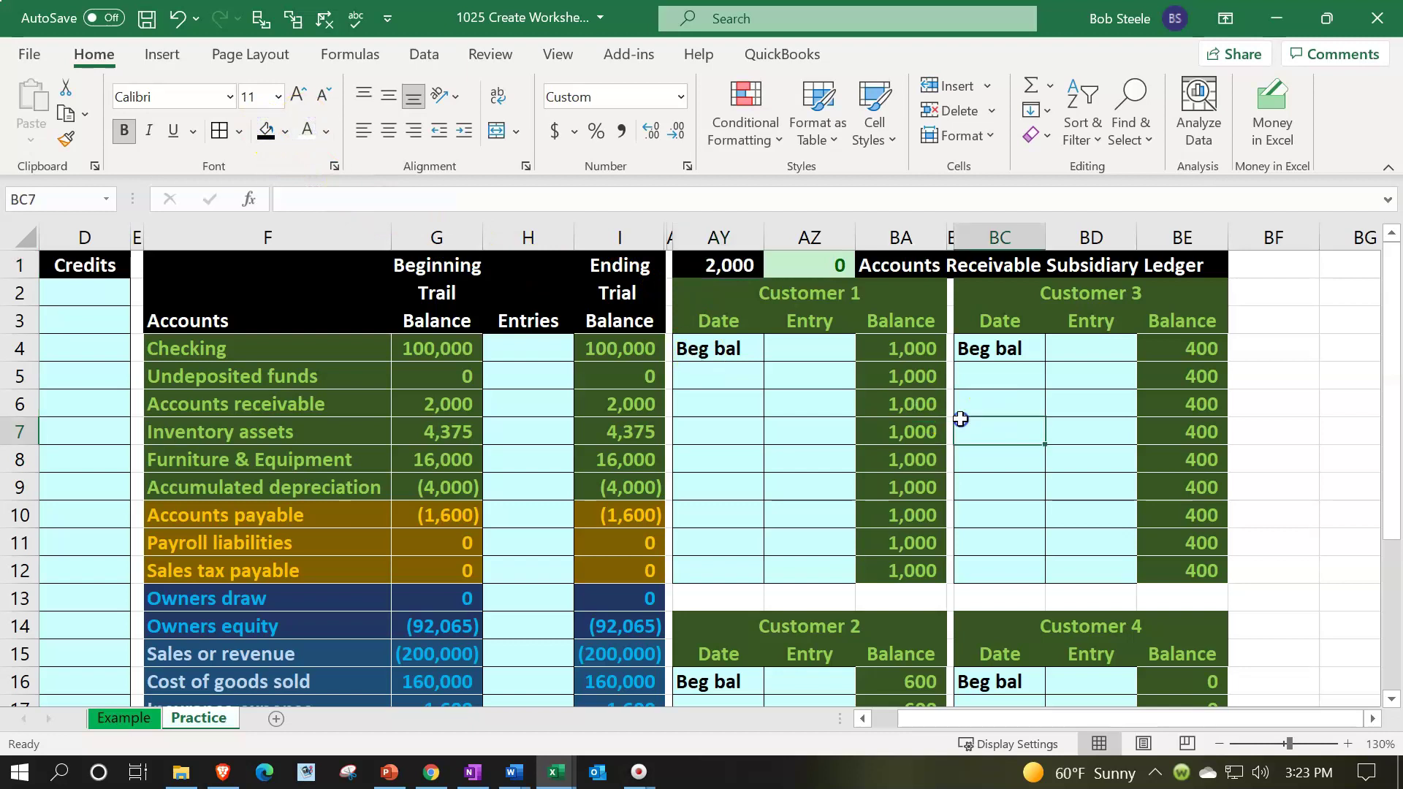
Step: Set the horizontal alignment of the Accounts Receivable Subsidiary Ledger title in BA1:BE1 to Center Across Selection
left_click_drag(901, 265, 1164, 264)
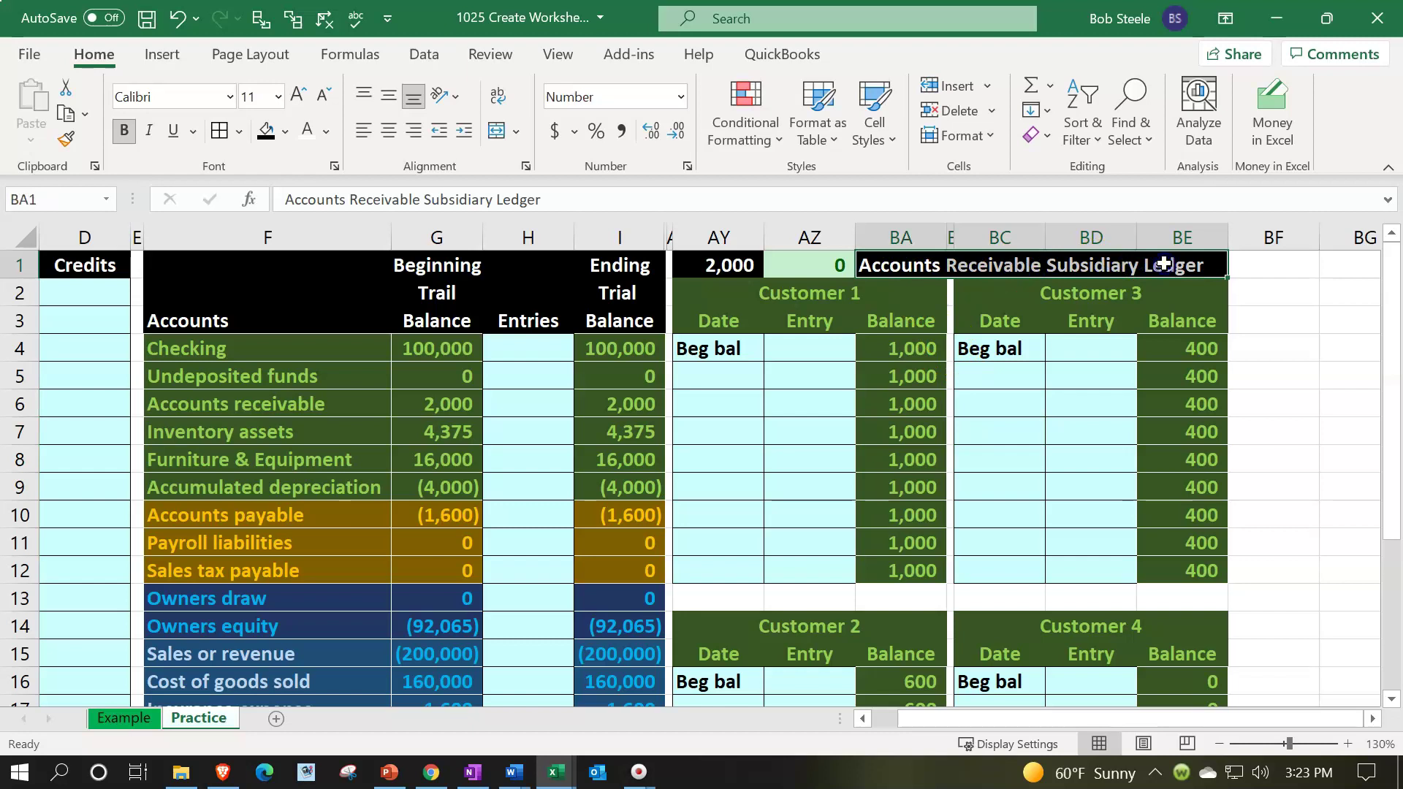
right_click(910, 260)
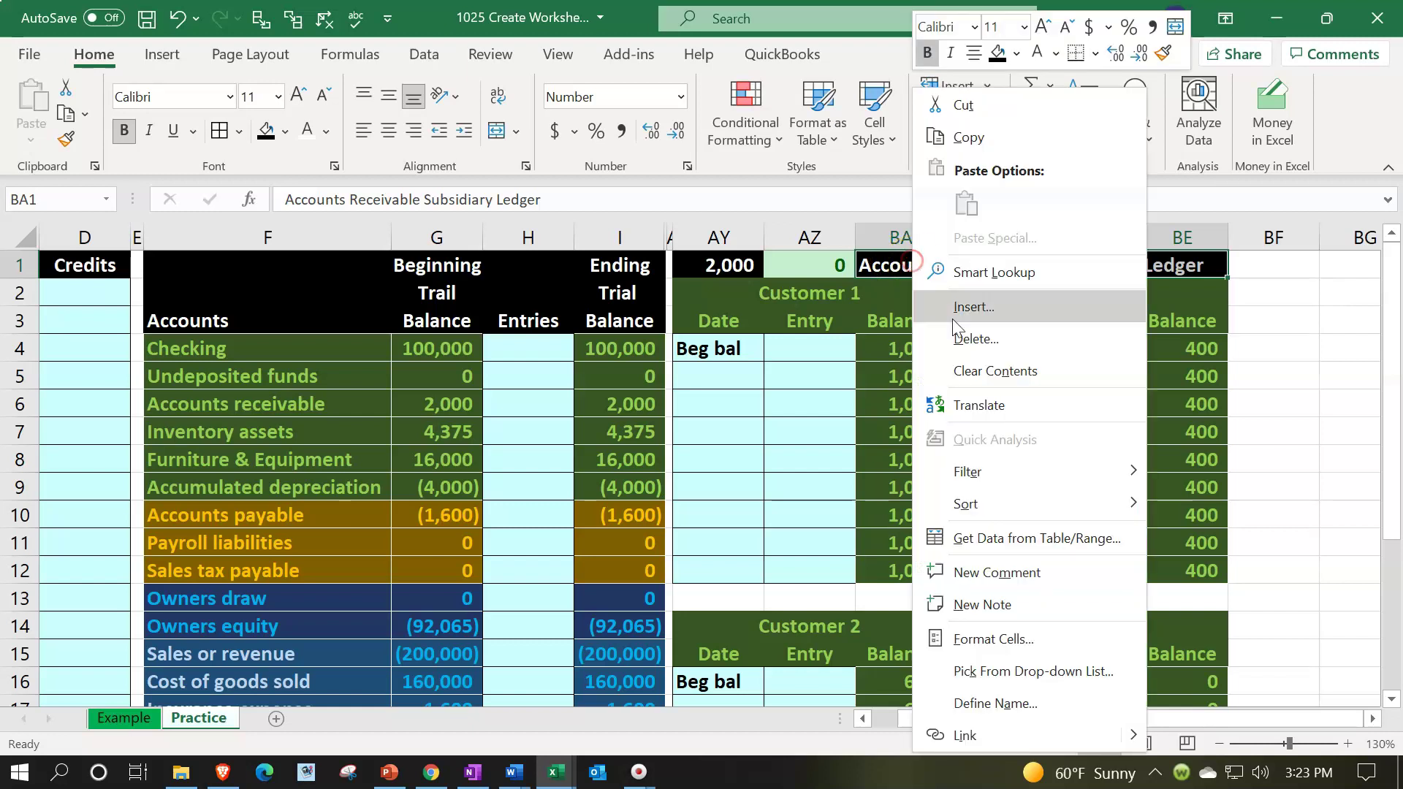
left_click(967, 636)
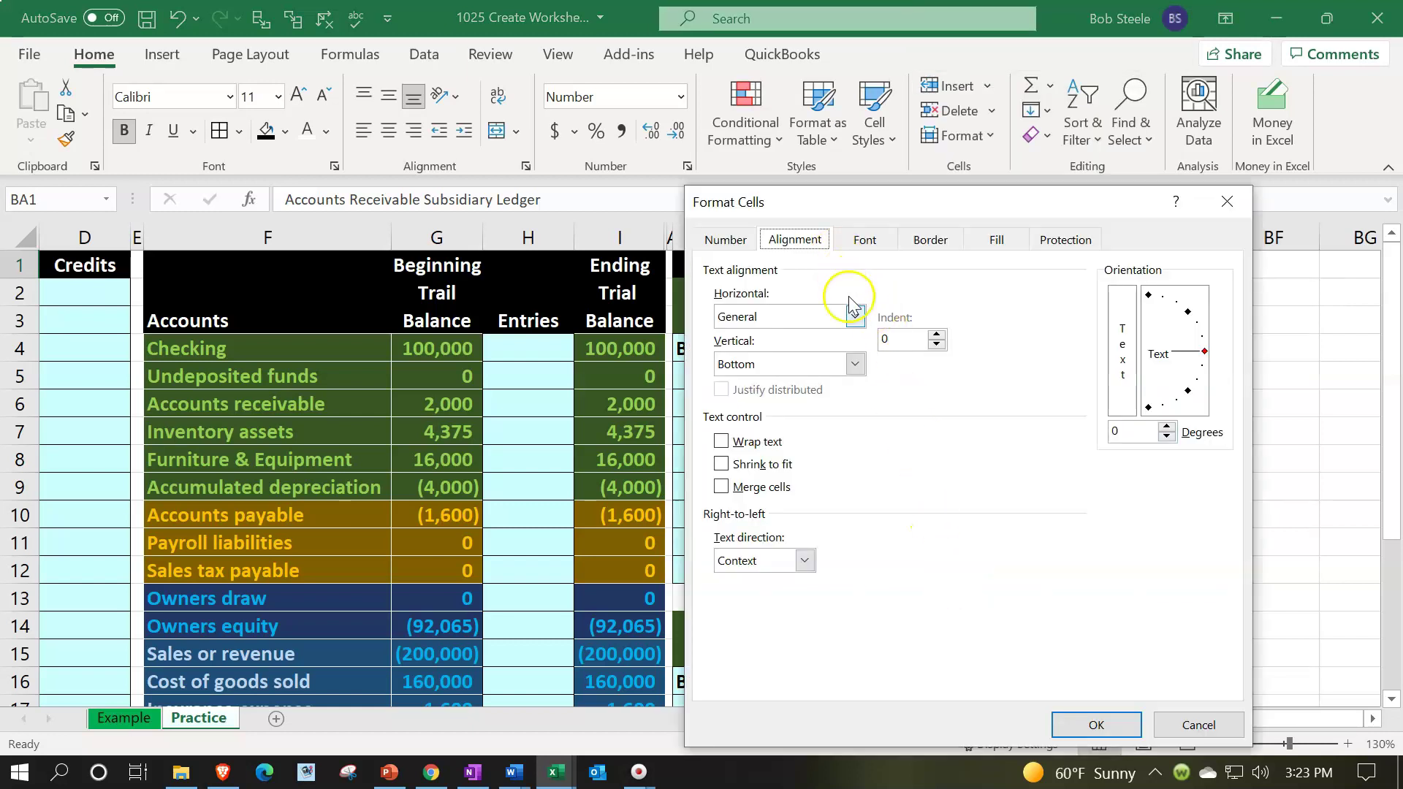
left_click(855, 317)
left_click(828, 429)
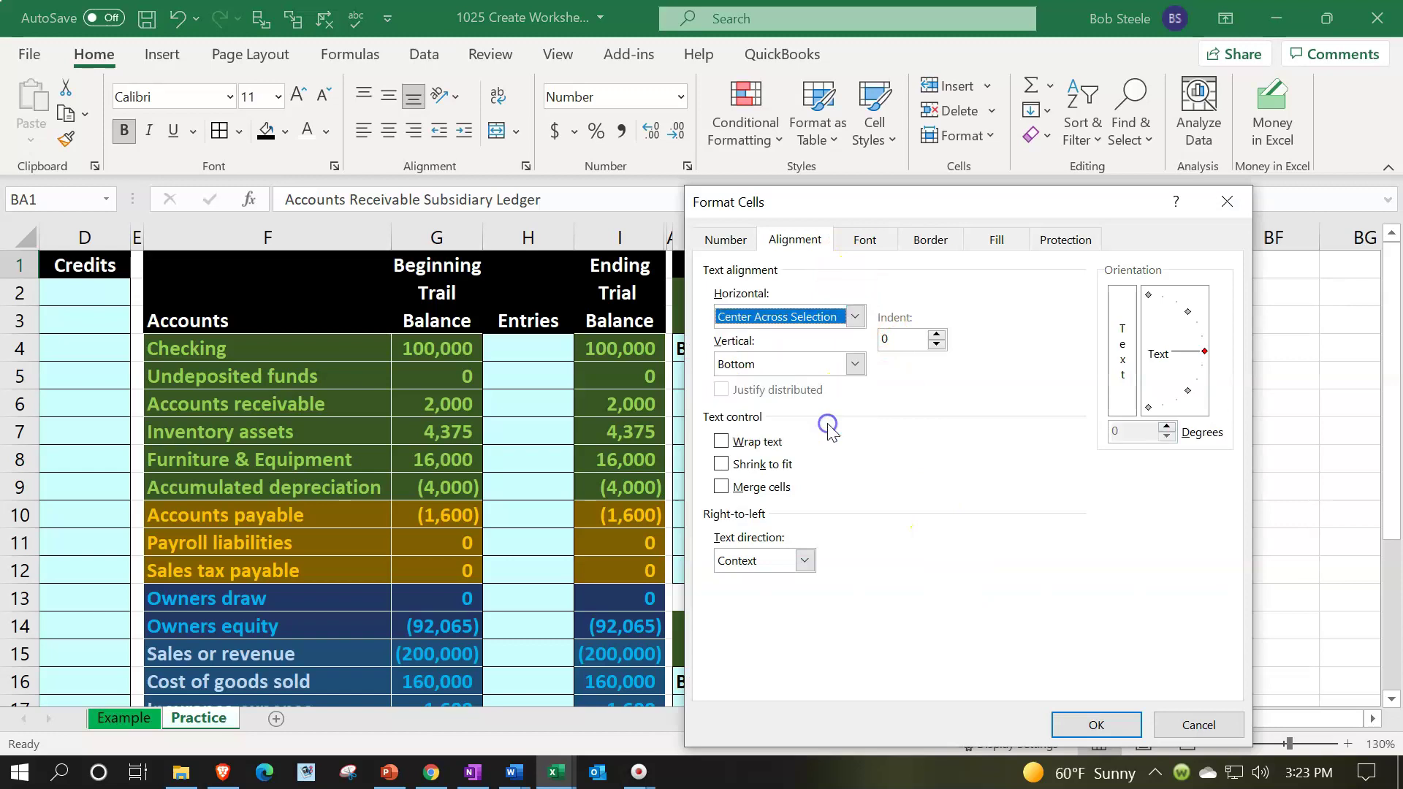
left_click(1074, 725)
left_click(1012, 452)
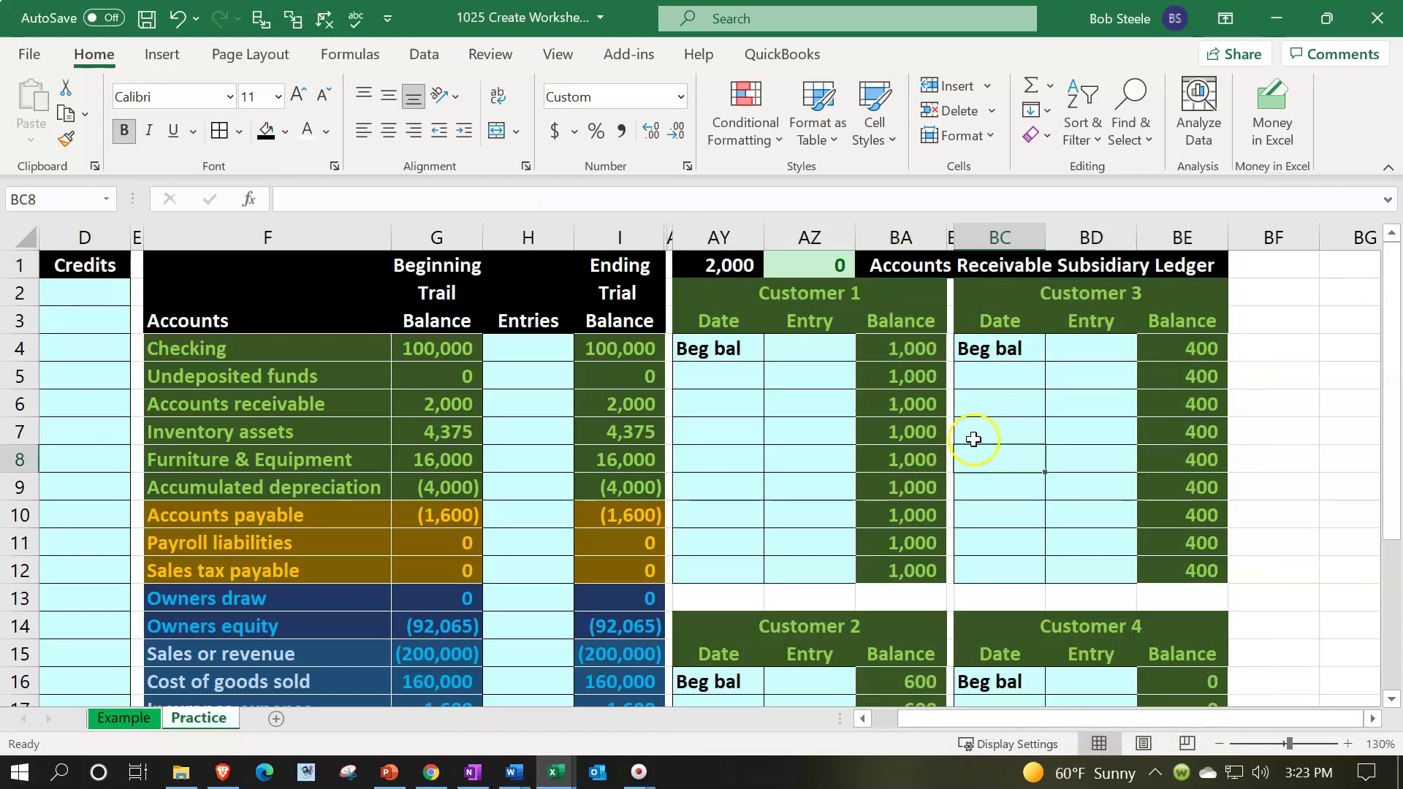
Step: Unhide the general ledger columns between column I and column AY
scroll(974, 431, "down", 3)
scroll(974, 431, "down", 1)
scroll(974, 429, "up", 4)
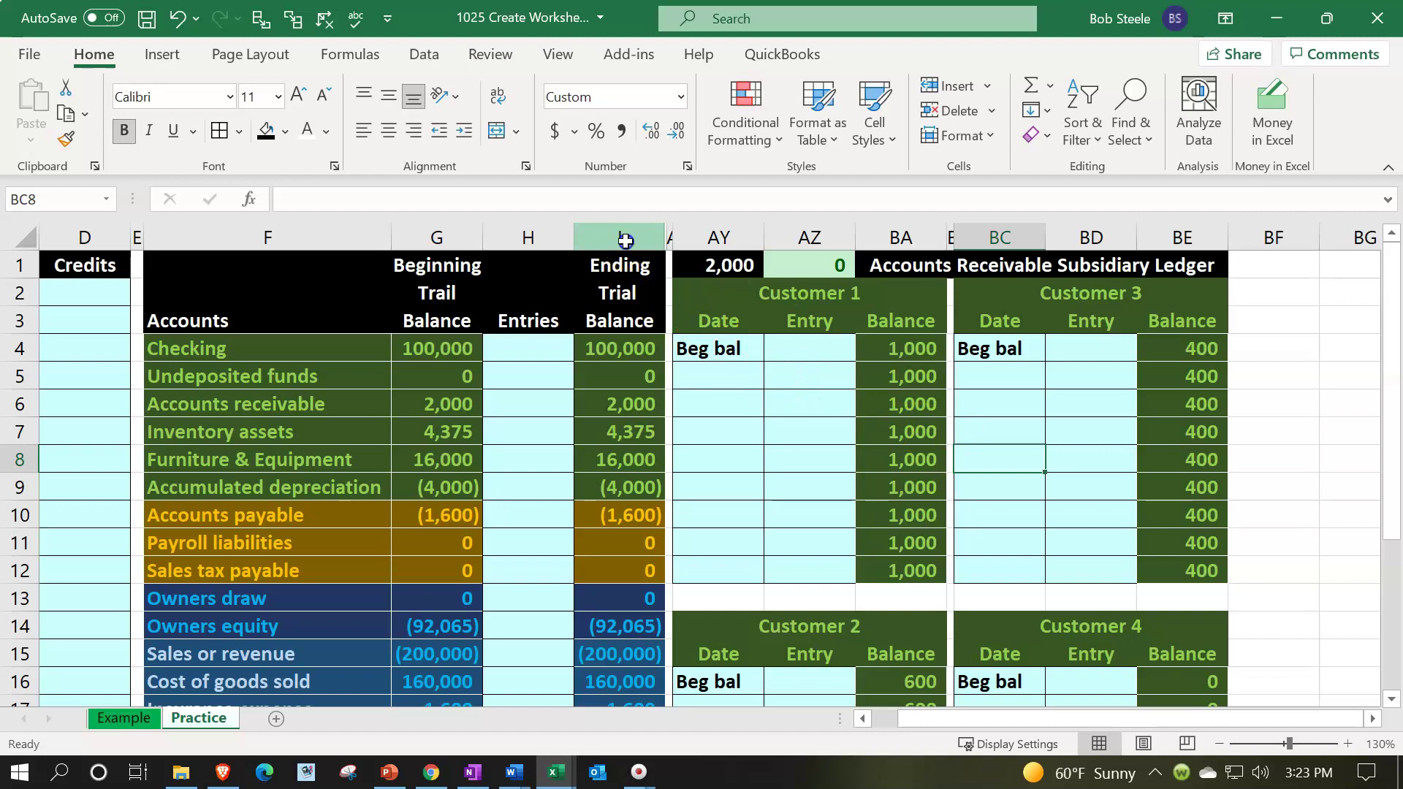
left_click_drag(625, 241, 680, 239)
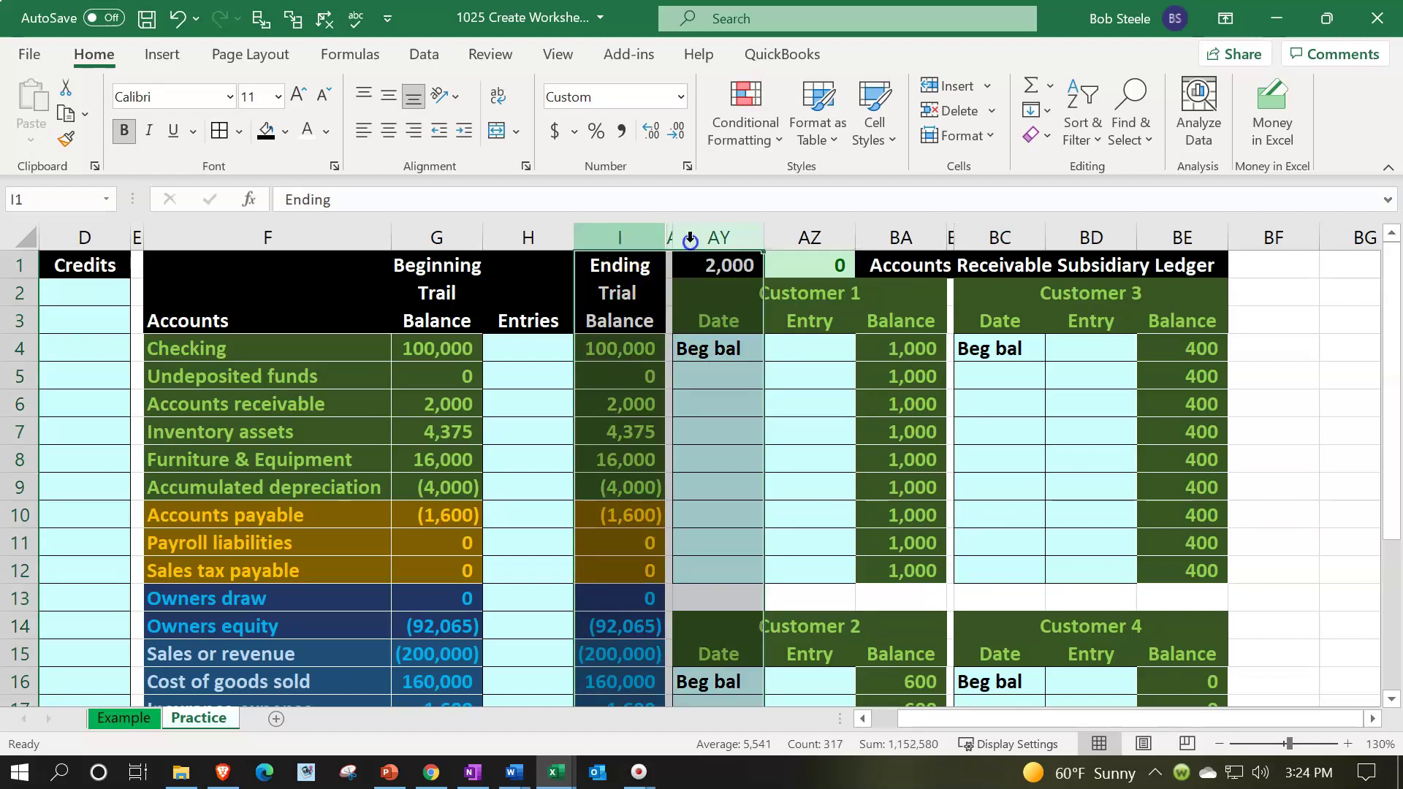
right_click(713, 420)
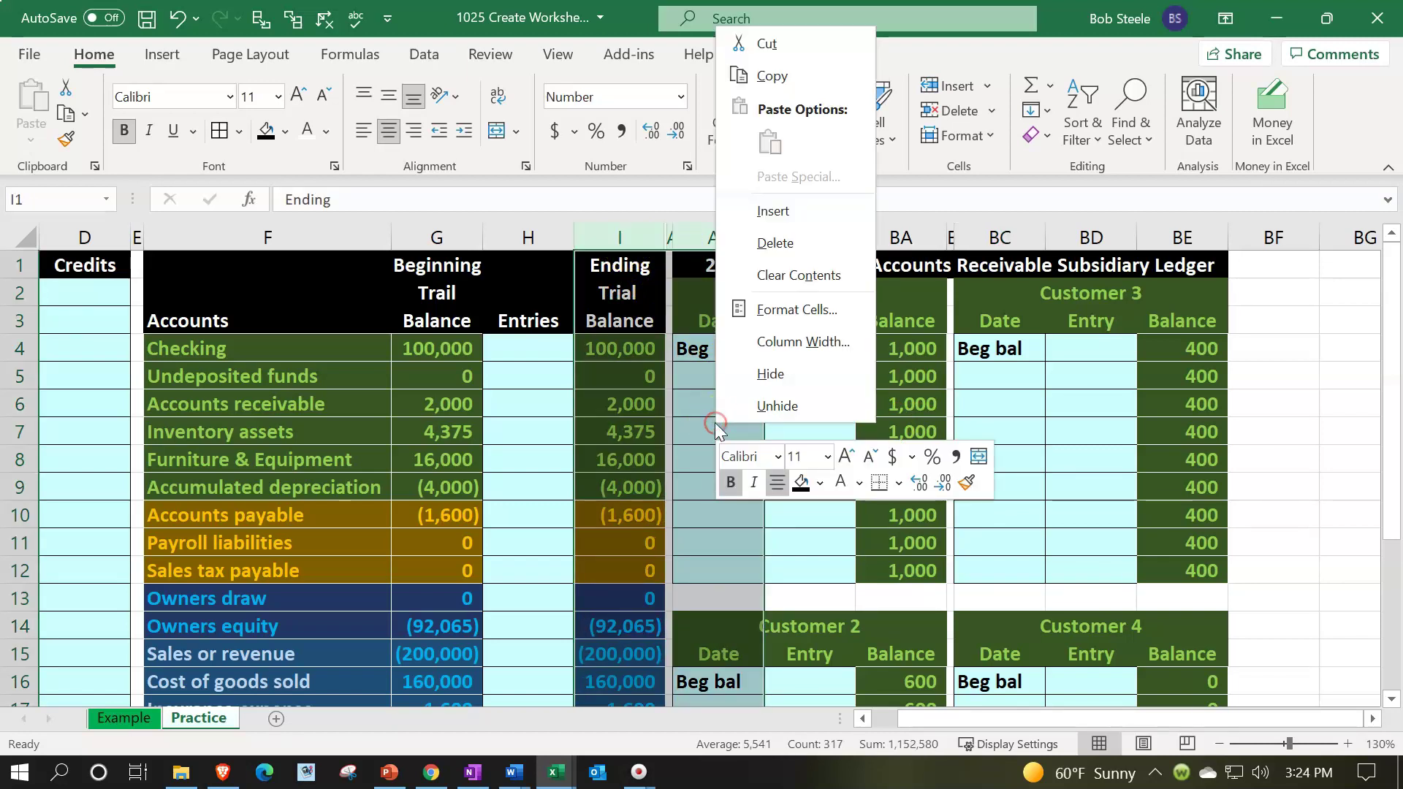
left_click(762, 406)
Step: Review the journal entry columns, the trial balance's accounts receivable row and the Accounts receivable general ledger account
left_click(626, 335)
key("Left")
key("Left")
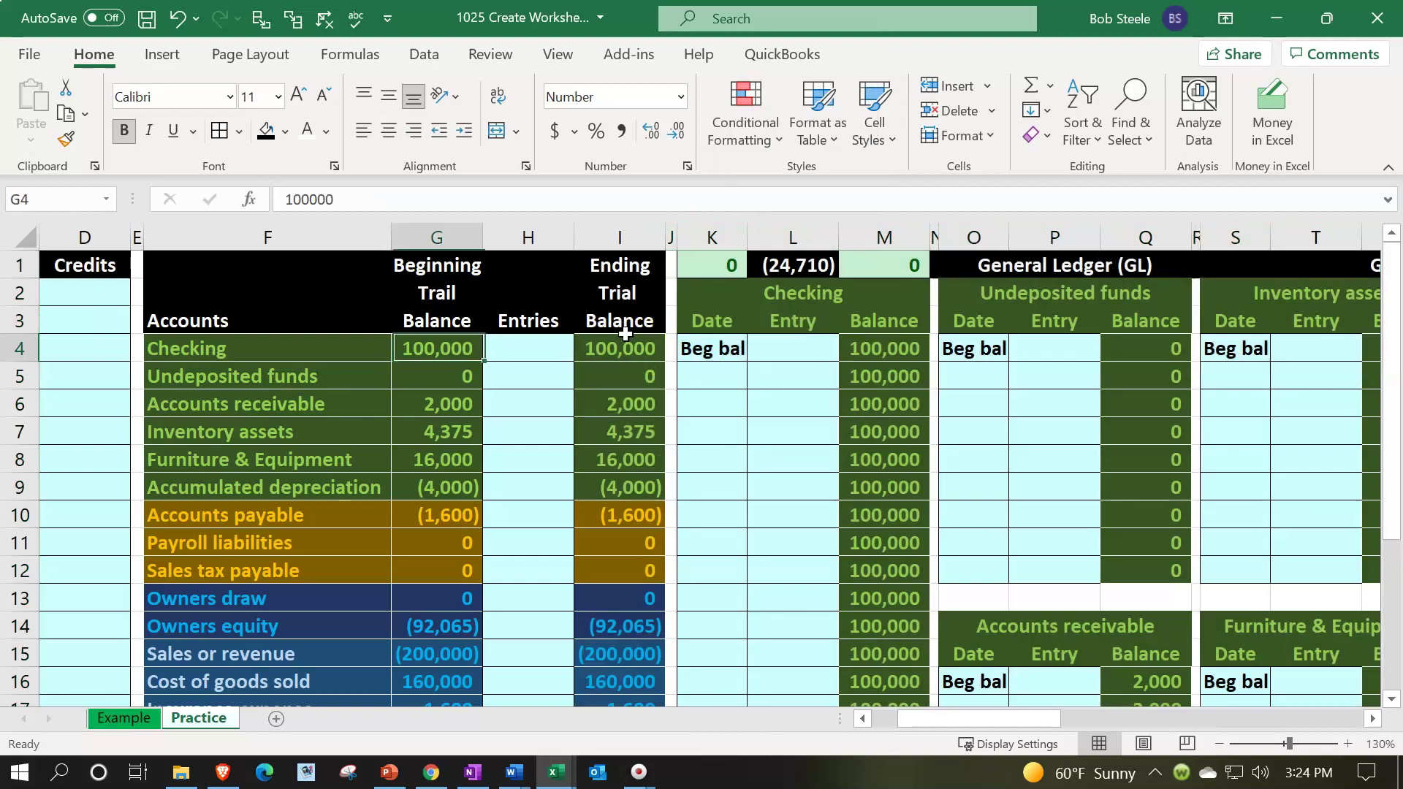
key("Left")
key("Left")
key("Left")
key("Left")
key("Left")
key("Left")
key("Right")
key("Right")
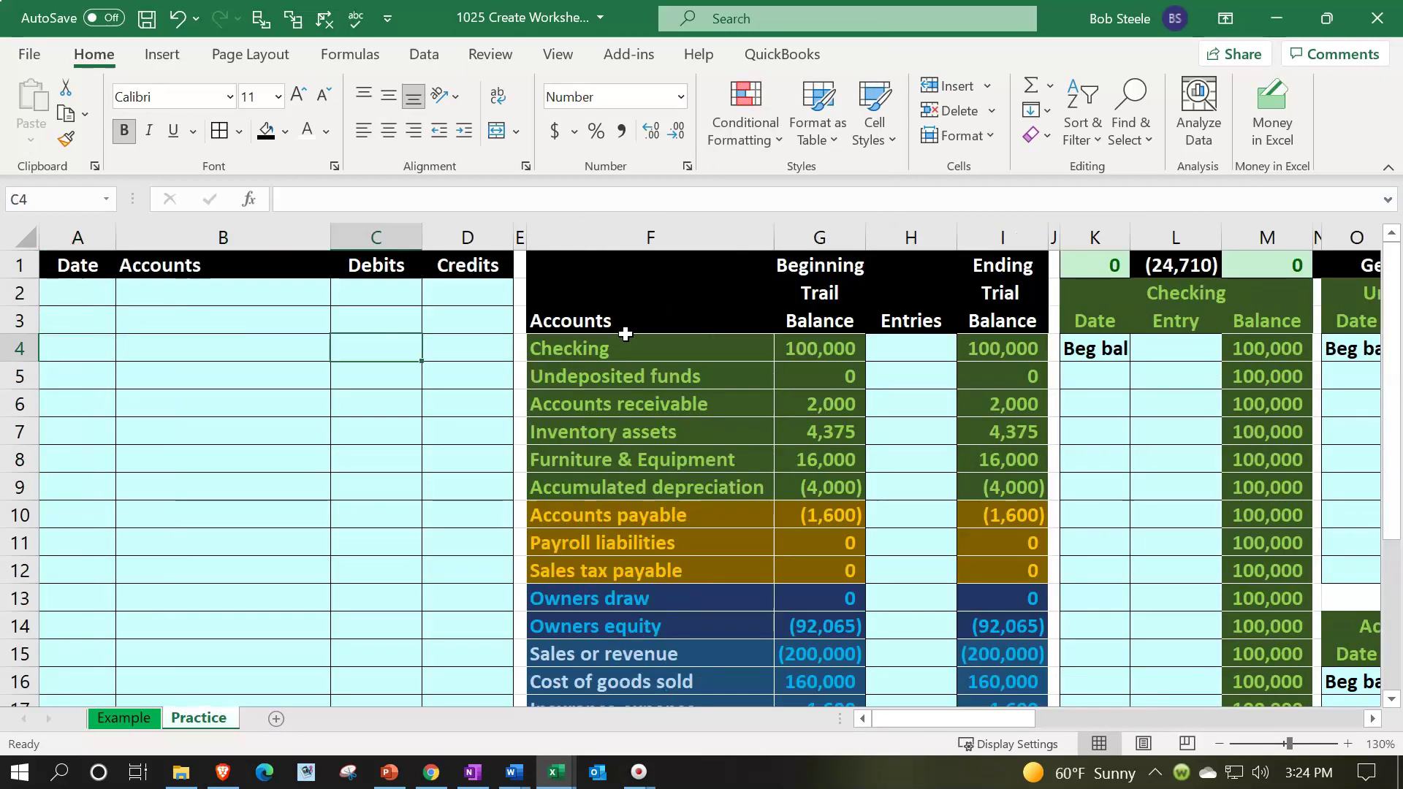
key("Right")
key("Right")
key("Right")
key("Right")
key("Right")
key("Down")
key("Down")
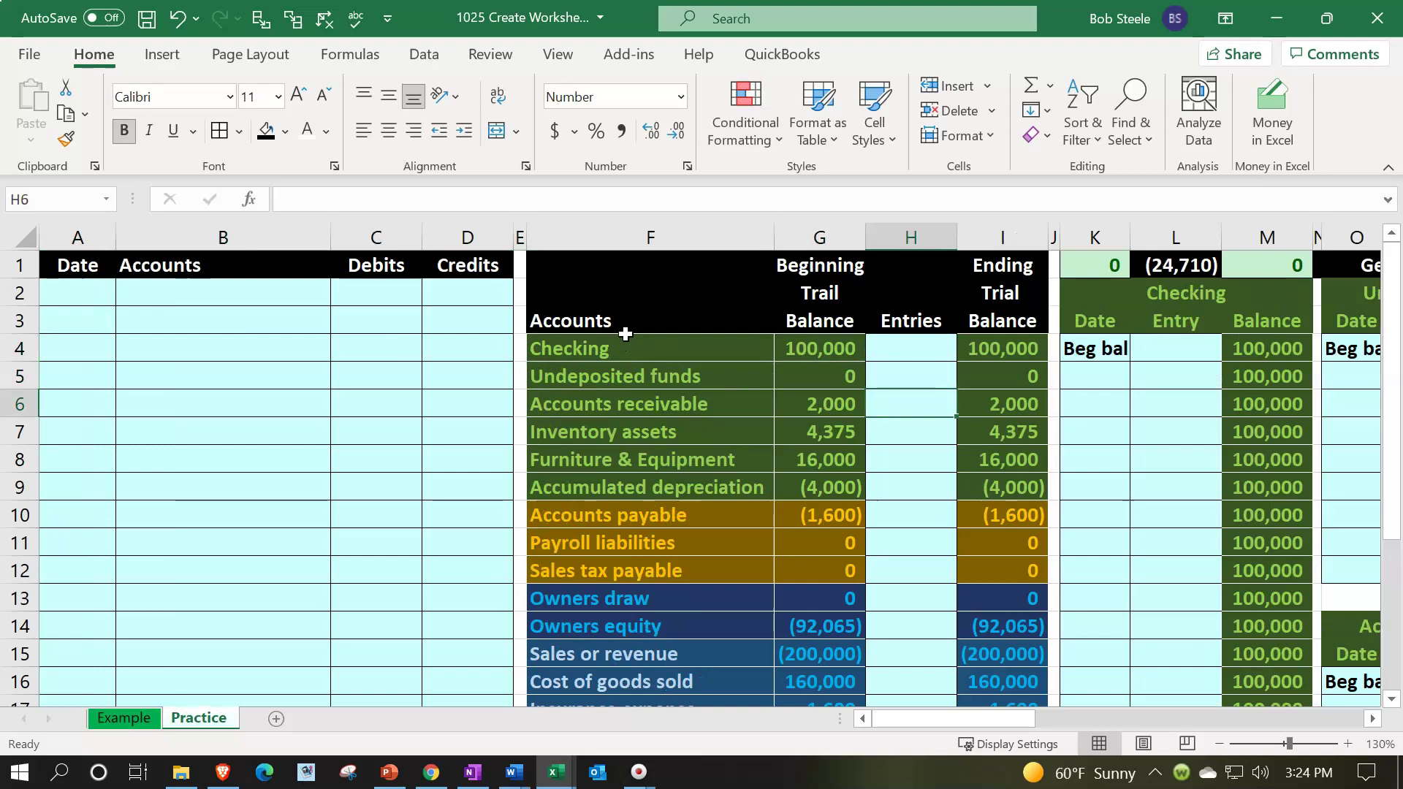
key("Right")
key("Right")
key("Right")
key("Right")
key("Right")
key("Right")
key("Right")
key("Right")
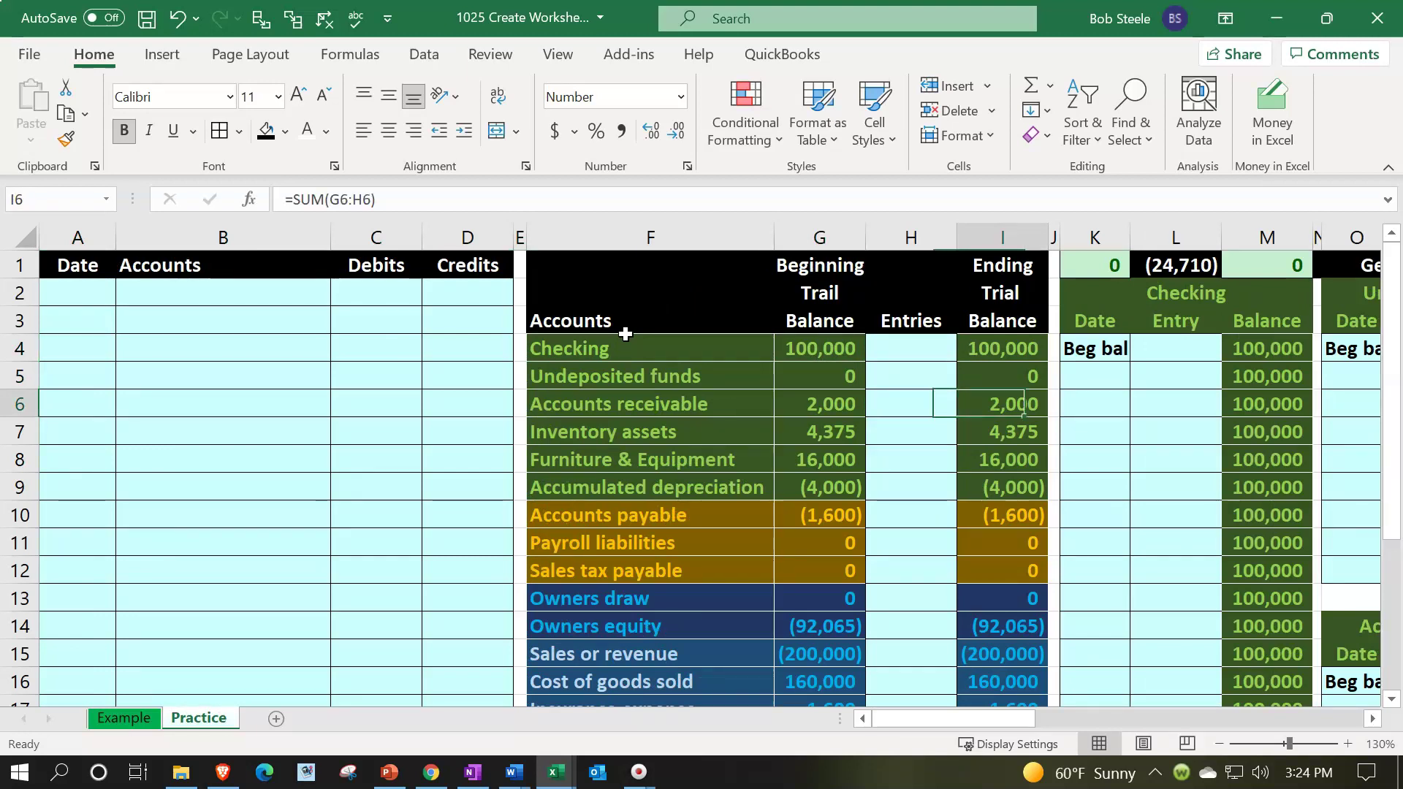
key("Right")
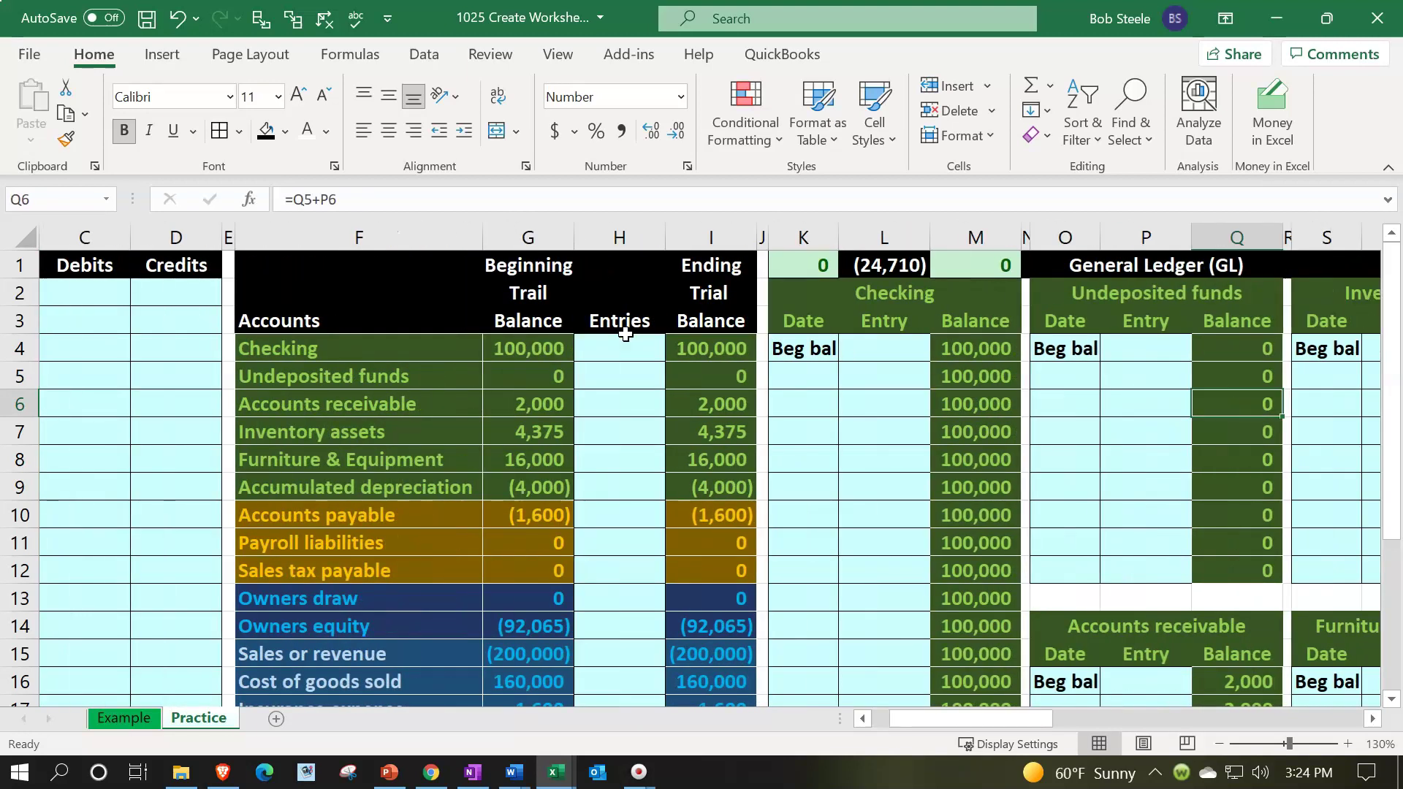
scroll(1174, 517, "down", 2)
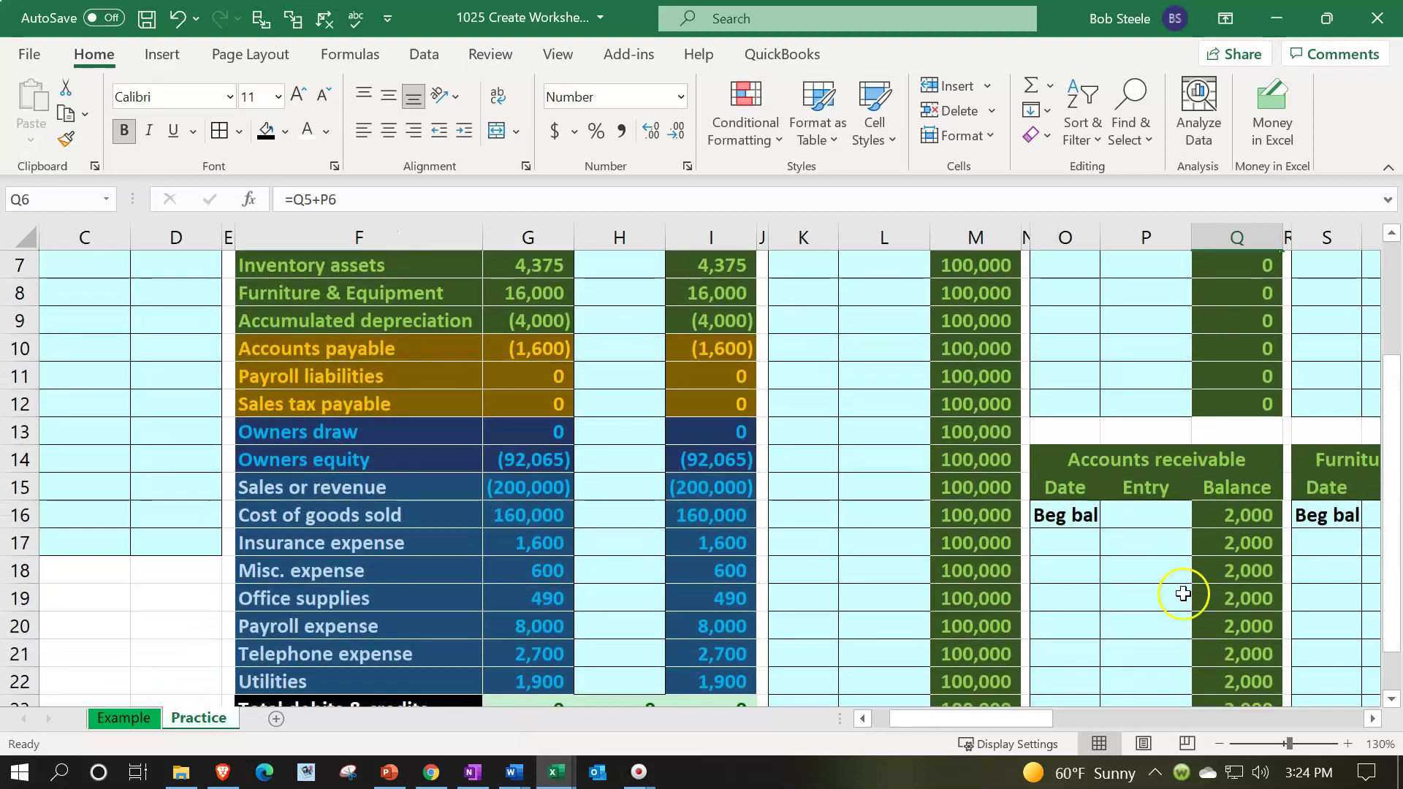
left_click(1156, 548)
scroll(1162, 574, "up", 2)
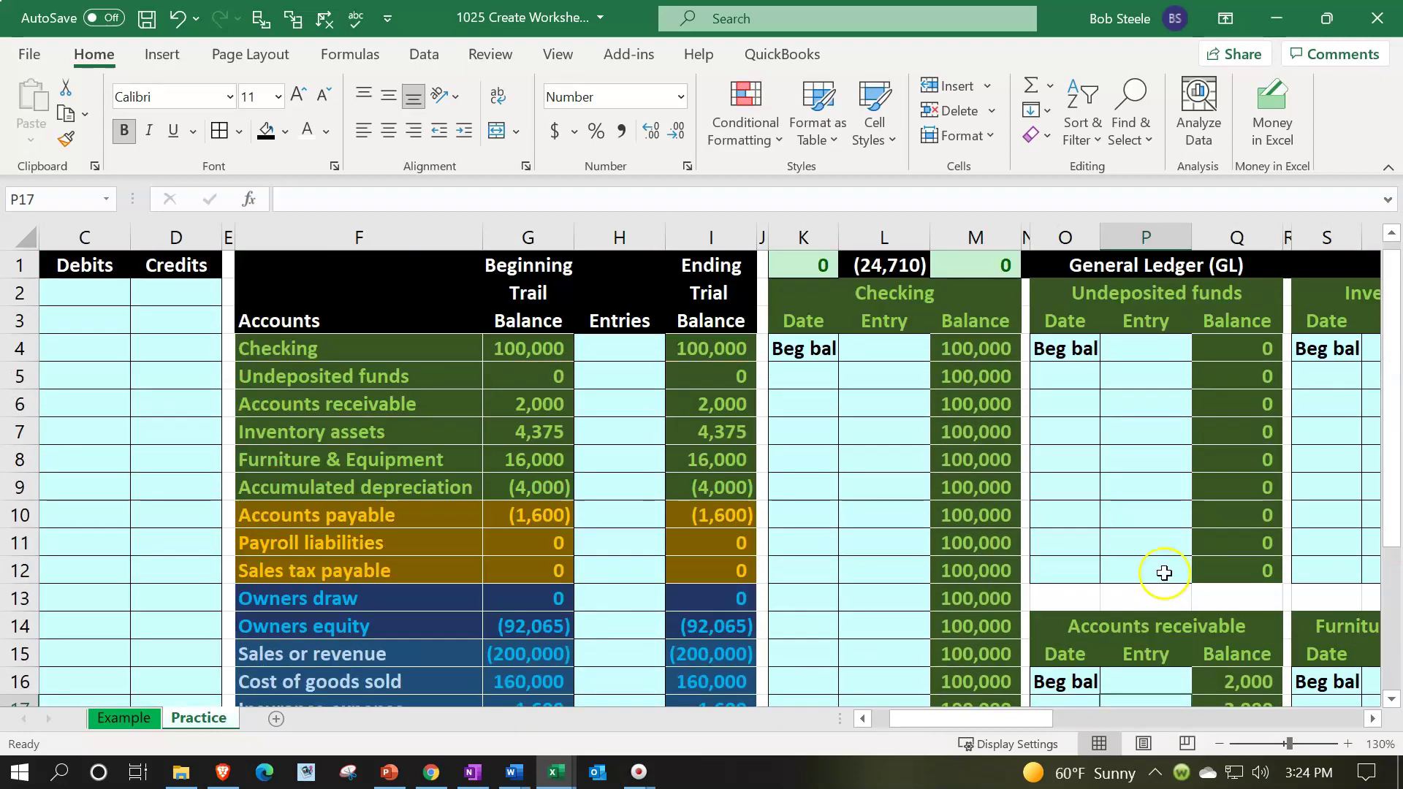
Step: Look across the general ledger accounts through to the customer blocks of the Accounts Receivable Subsidiary Ledger
left_click(1177, 406)
key("Right")
key("Right")
key("Right")
key("Right")
key("Right")
key("Right")
key("Right")
key("Right")
key("Right")
key("Right")
key("Right")
key("Right")
key("Right")
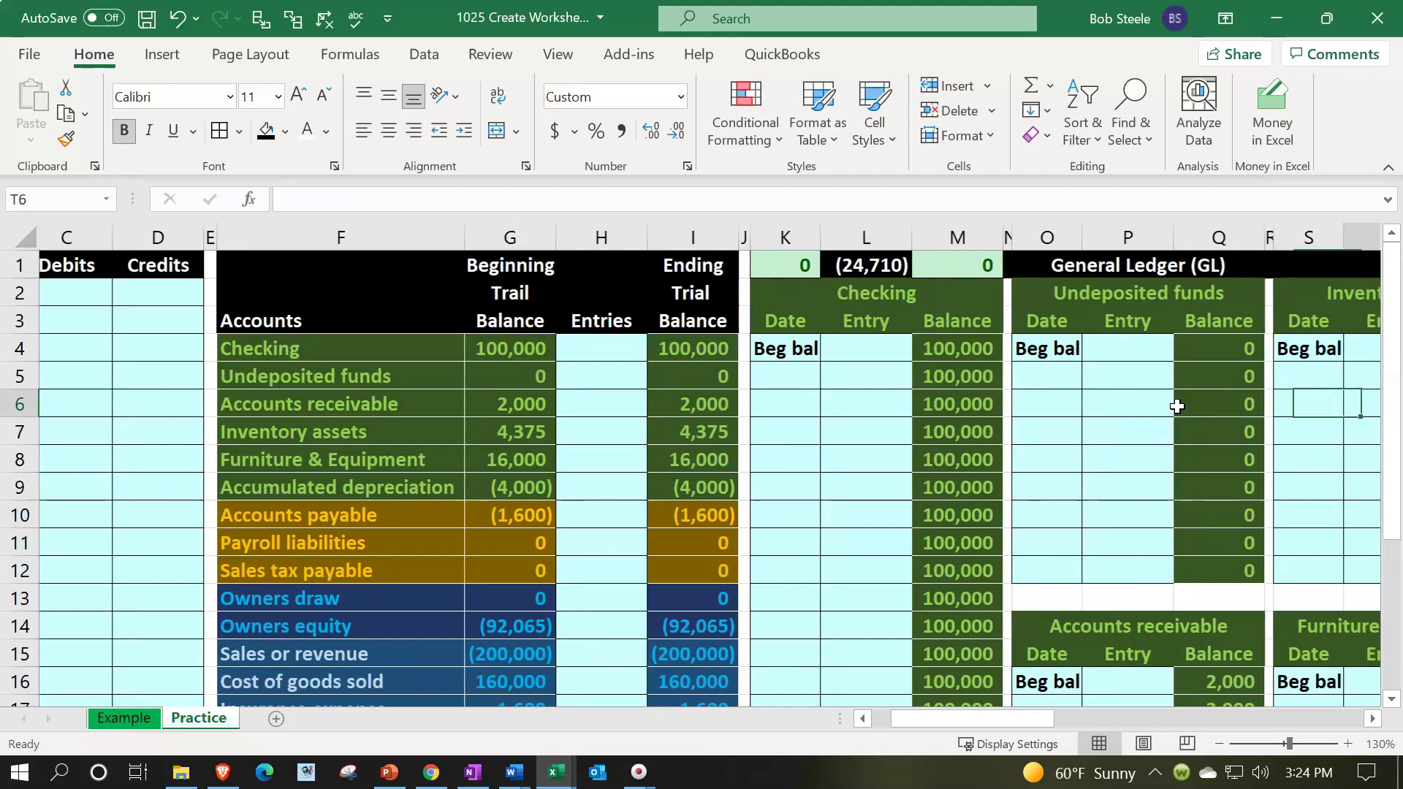
key("Right")
key("Right")
key("Right")
key("Right")
key("Right")
key("Right")
key("Right")
key("Right")
key("Right")
key("Right")
key("Right")
key("Right")
key("Right")
key("Right")
key("Right")
key("Right")
key("Right")
key("Right")
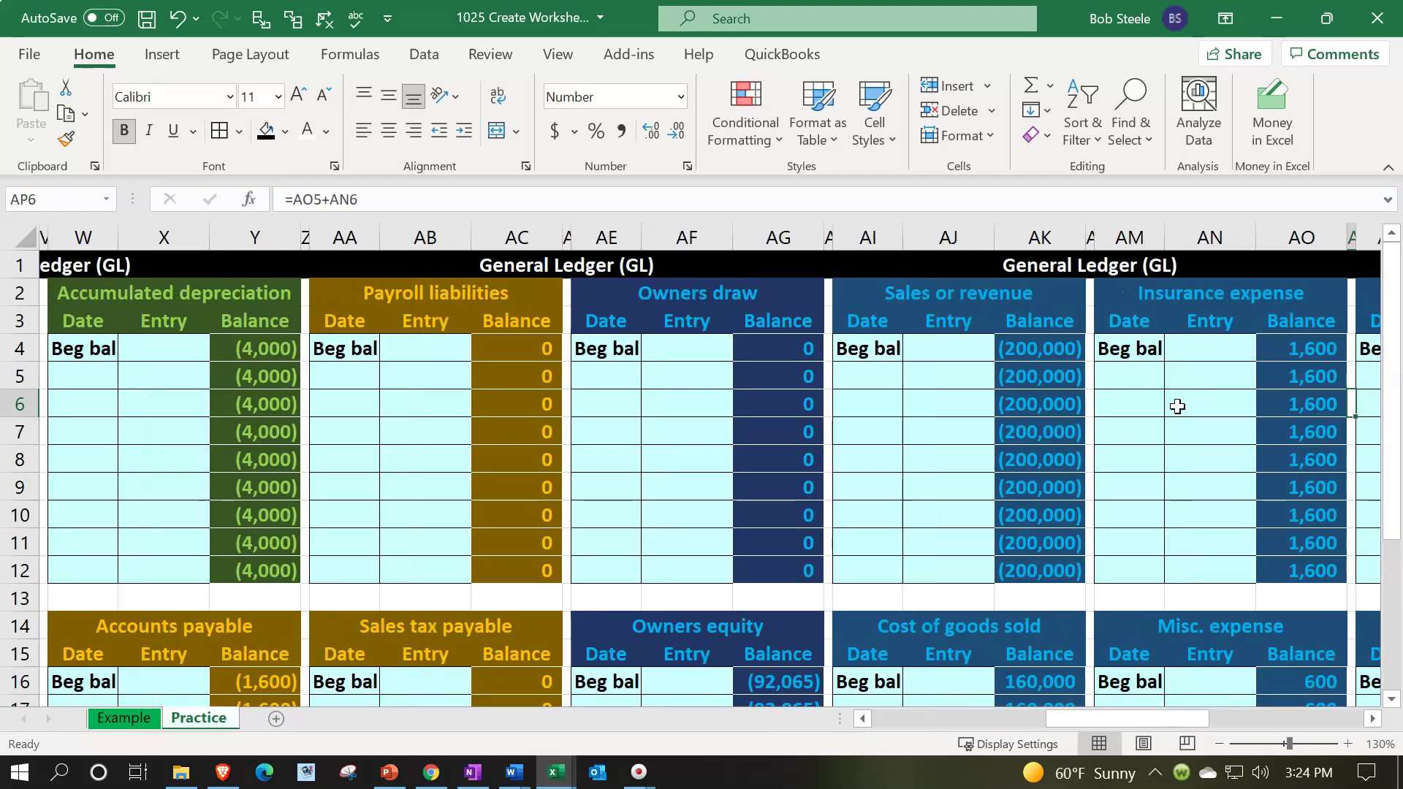
key("Right")
key("Right")
key("Right")
key("Right")
key("Right")
key("Right")
key("Right")
key("Right")
key("Right")
key("Right")
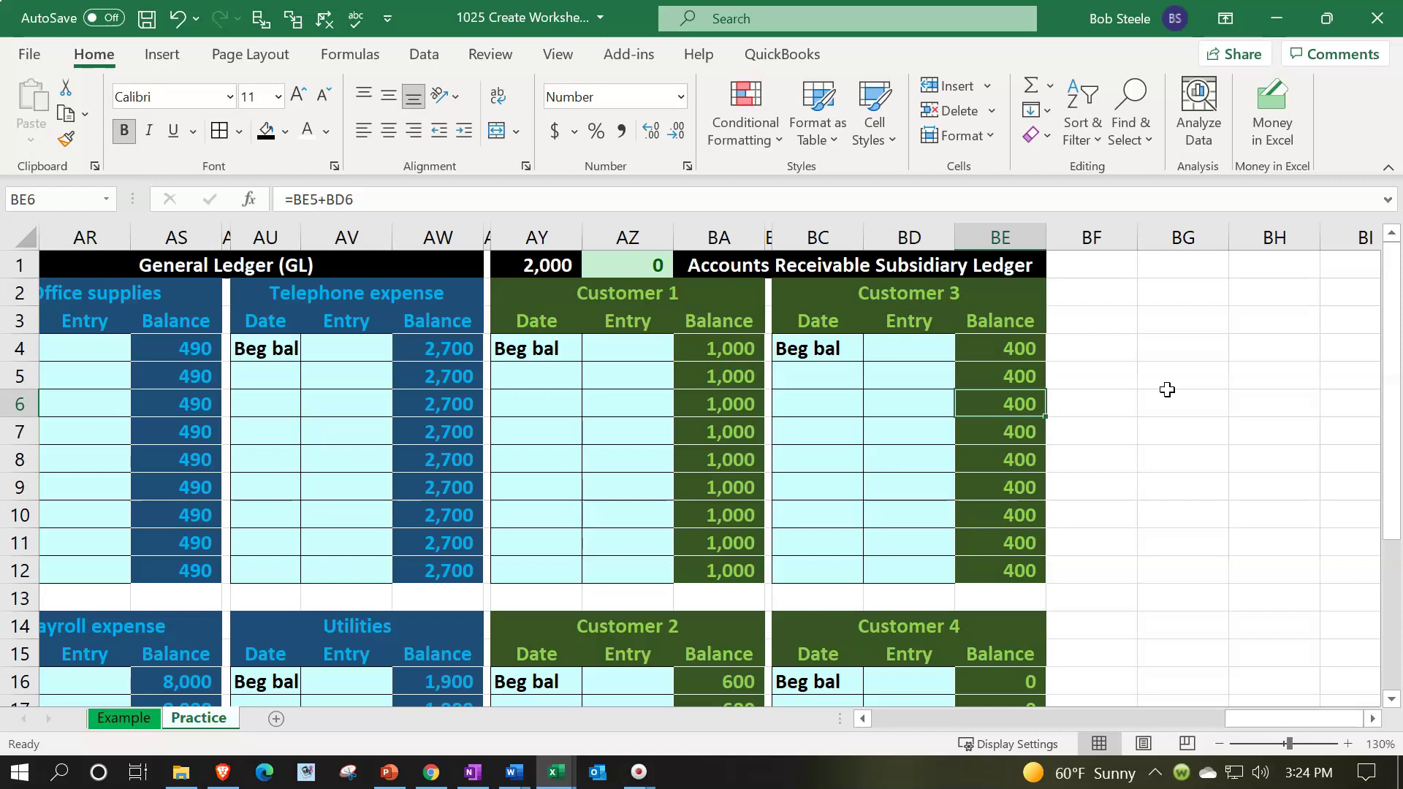
Step: Trace back from Customer 1's entries across the general ledger to the ending accounts receivable balance in I6
left_click(627, 415)
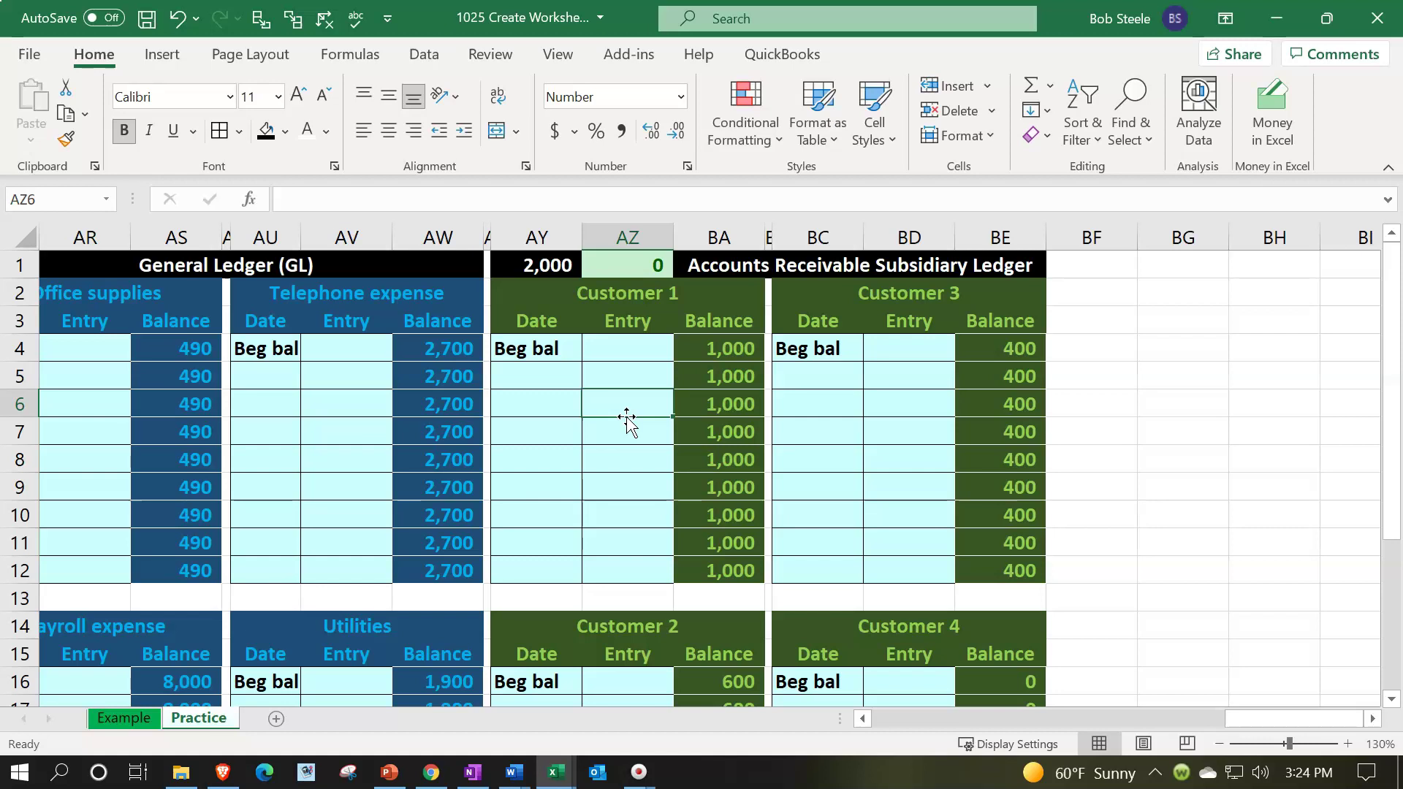
key("Left")
key("Left")
key("Left")
key("Left")
key("Left")
key("Left")
key("Left")
key("Left")
key("Left")
key("Left")
key("Left")
key("Left")
key("Left")
key("Left")
key("Left")
key("Left")
key("Left")
key("Left")
key("Left")
key("Left")
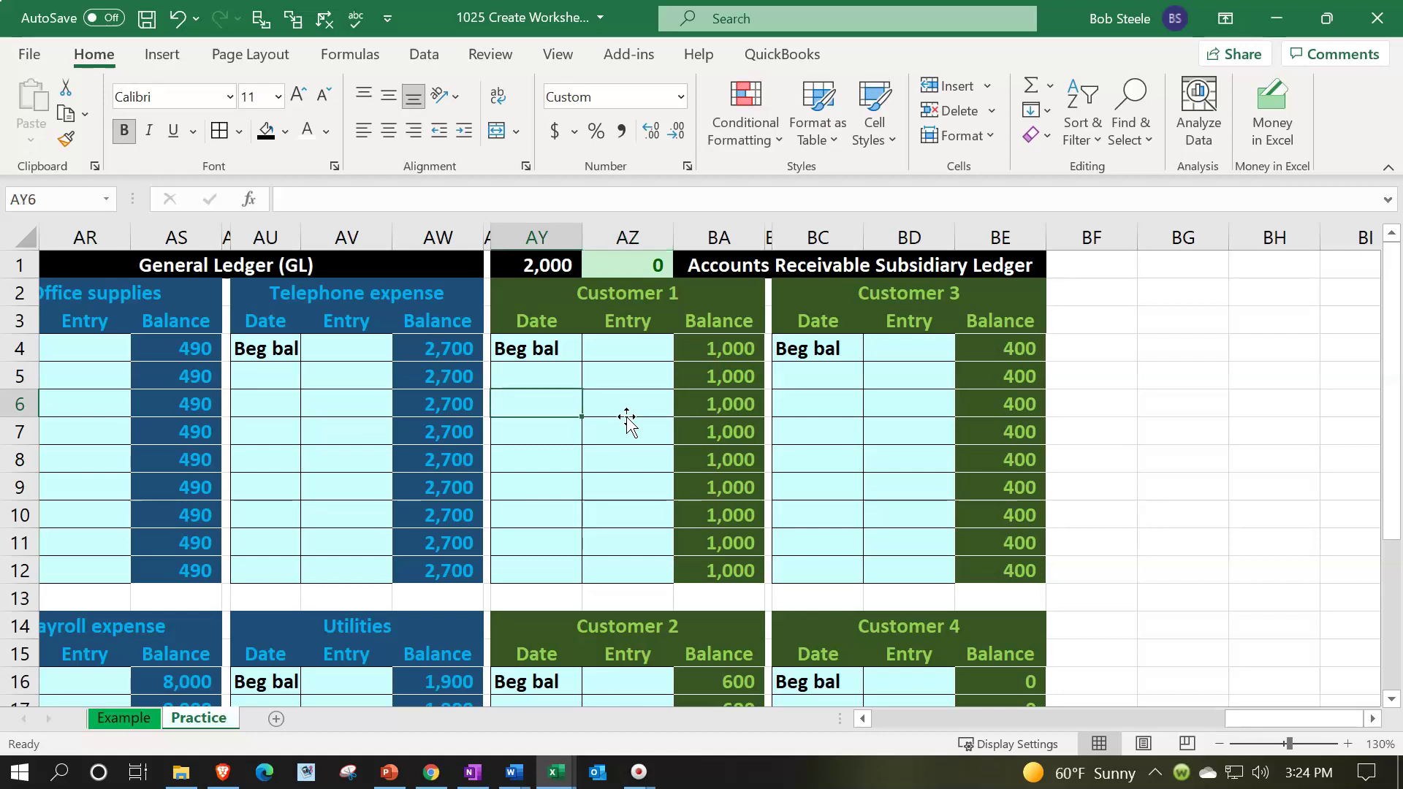
key("Left")
key("Left")
key("Left")
key("Left")
key("Left")
key("Left")
key("Left")
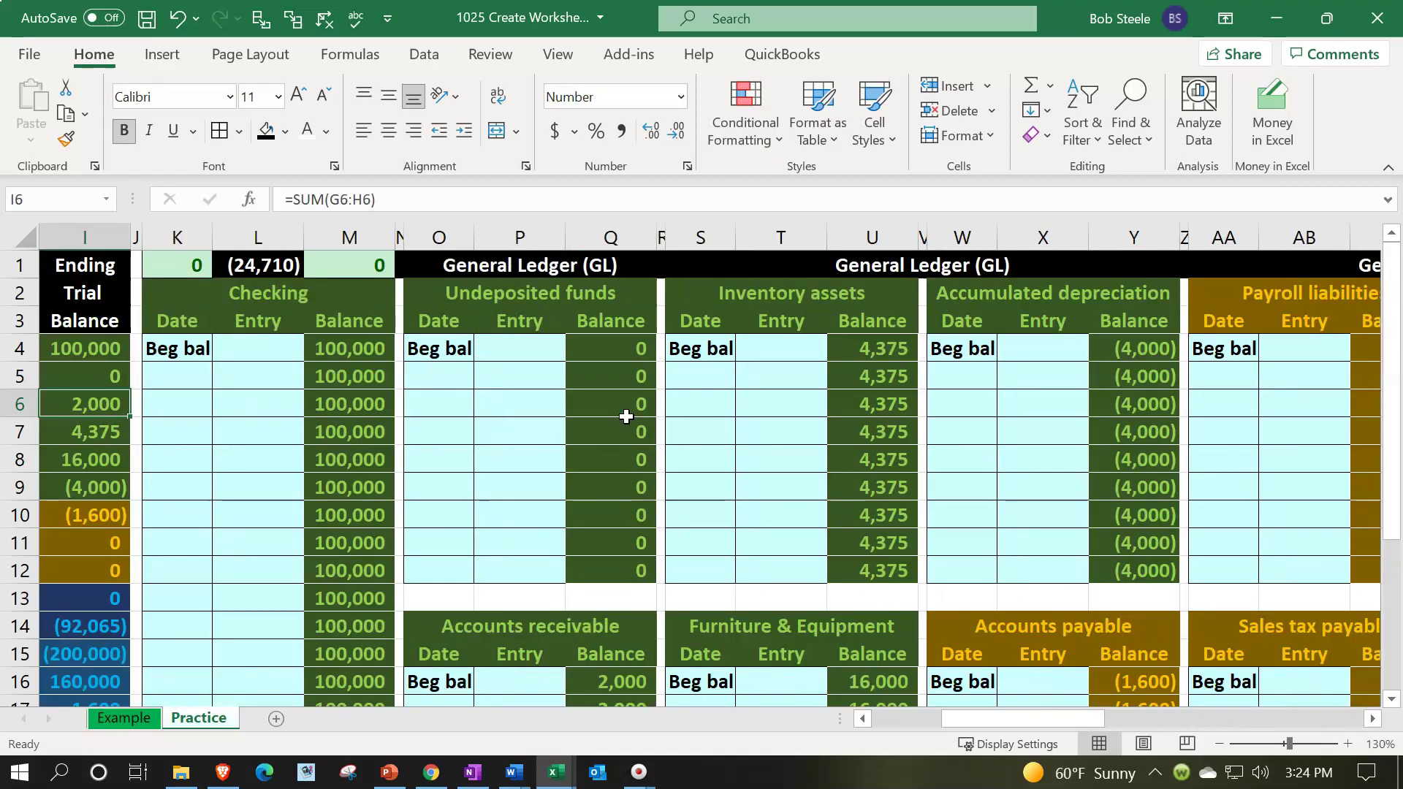